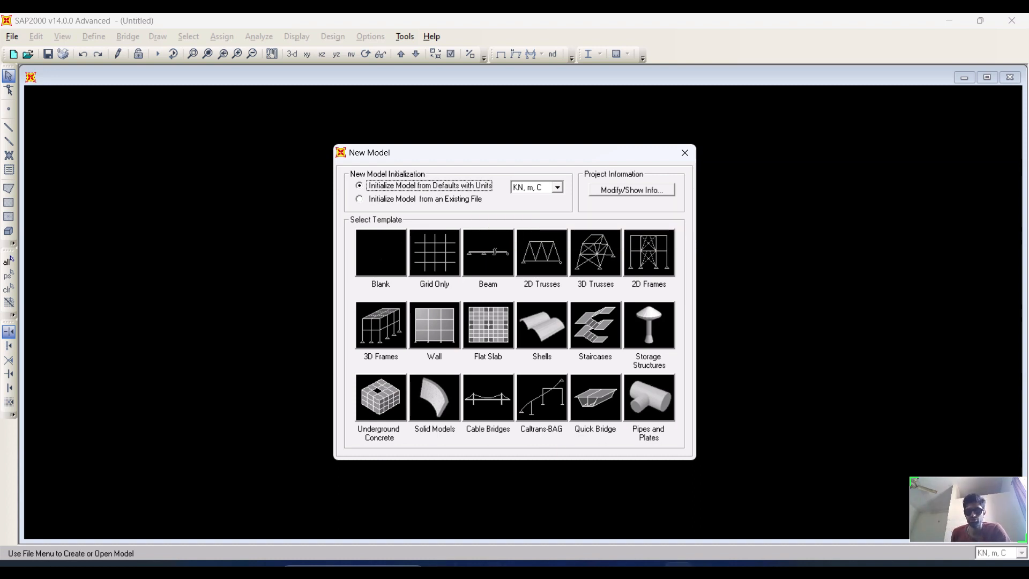
{"action": "left_click", "coordinate": [338, 566]}
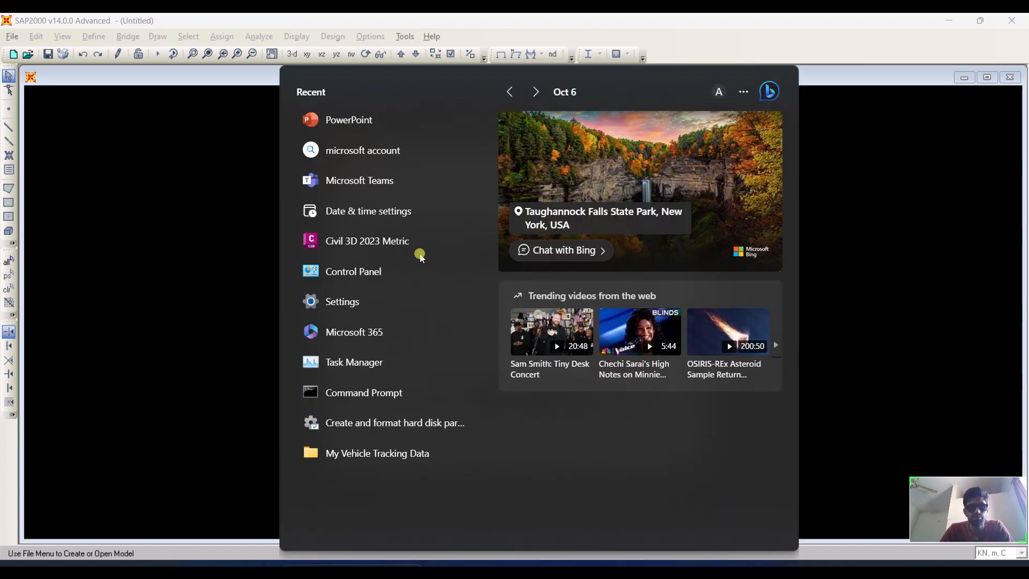
{"action": "left_click", "coordinate": [337, 128]}
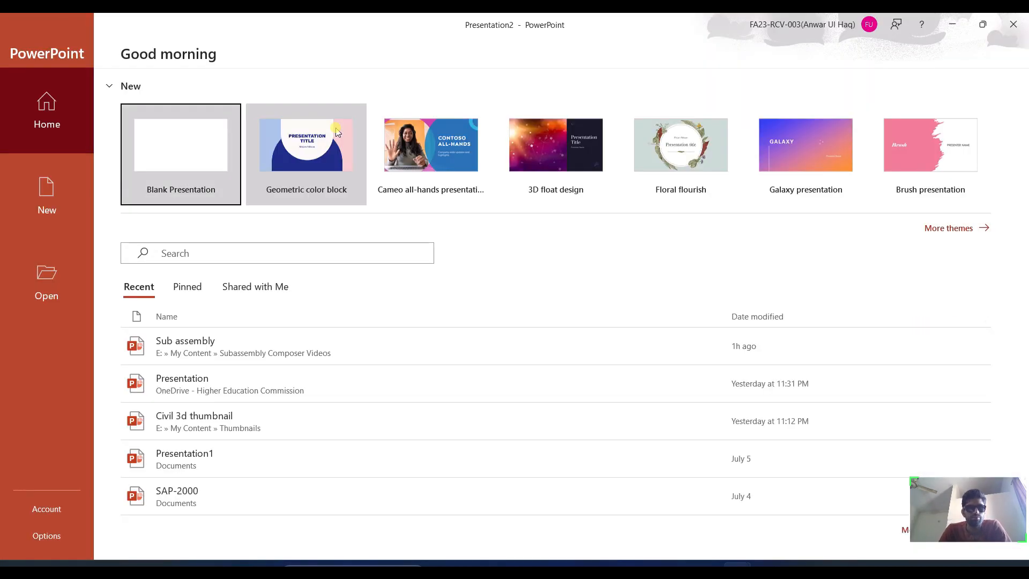
{"action": "left_click", "coordinate": [163, 144]}
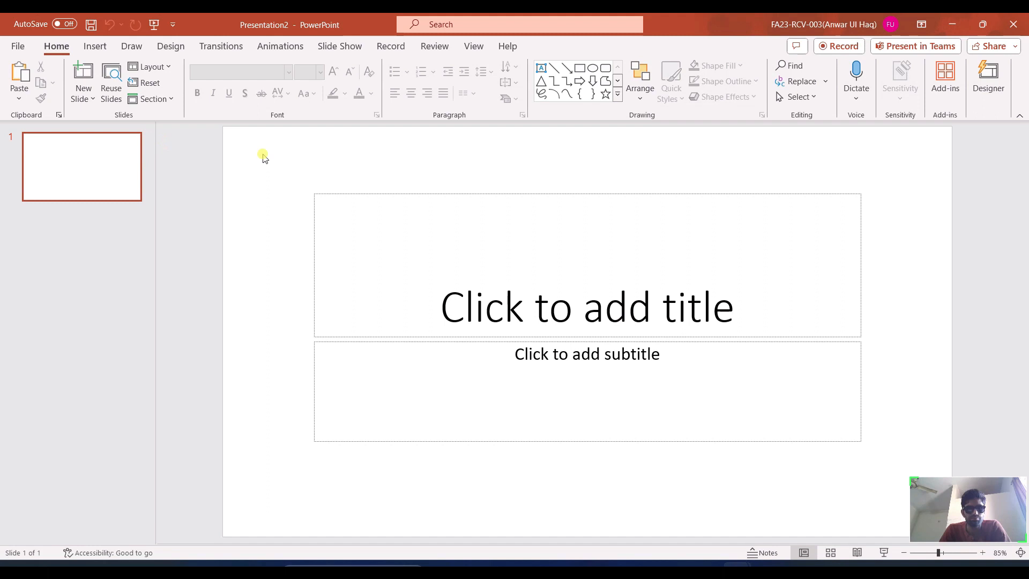
{"action": "right_click", "coordinate": [80, 230]}
{"action": "left_click", "coordinate": [113, 260]}
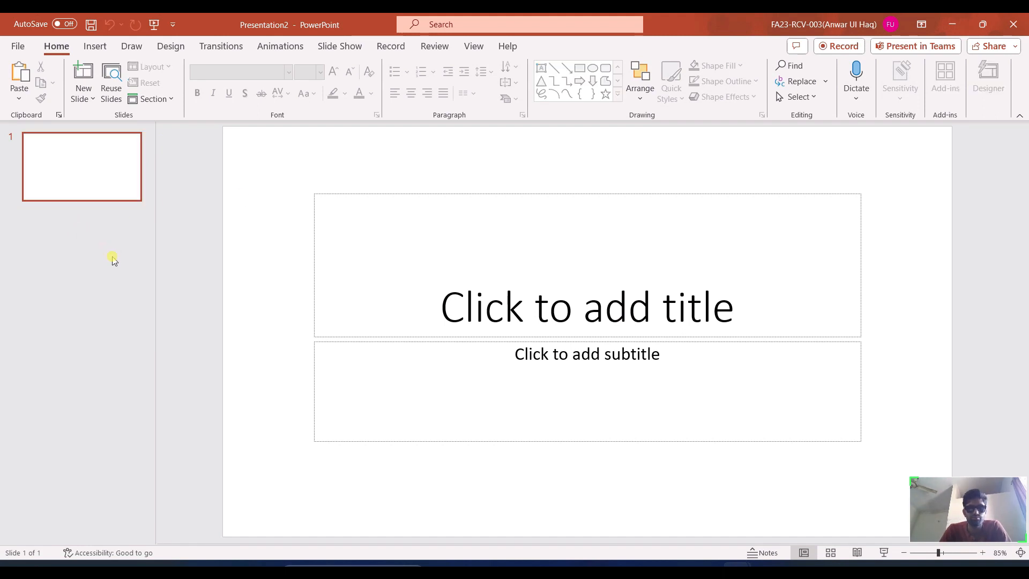
{"action": "right_click", "coordinate": [135, 269]}
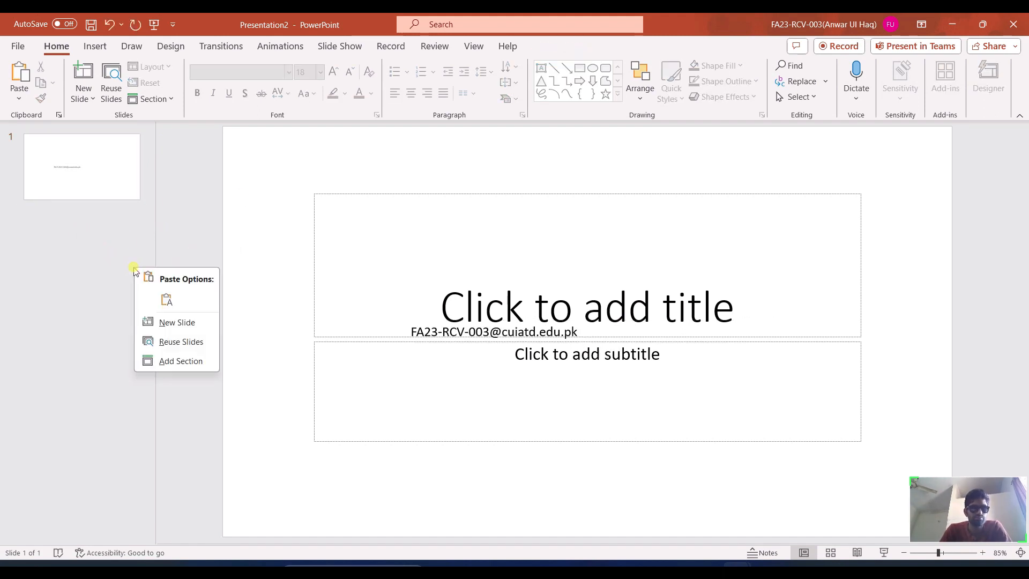
{"action": "left_click", "coordinate": [191, 322]}
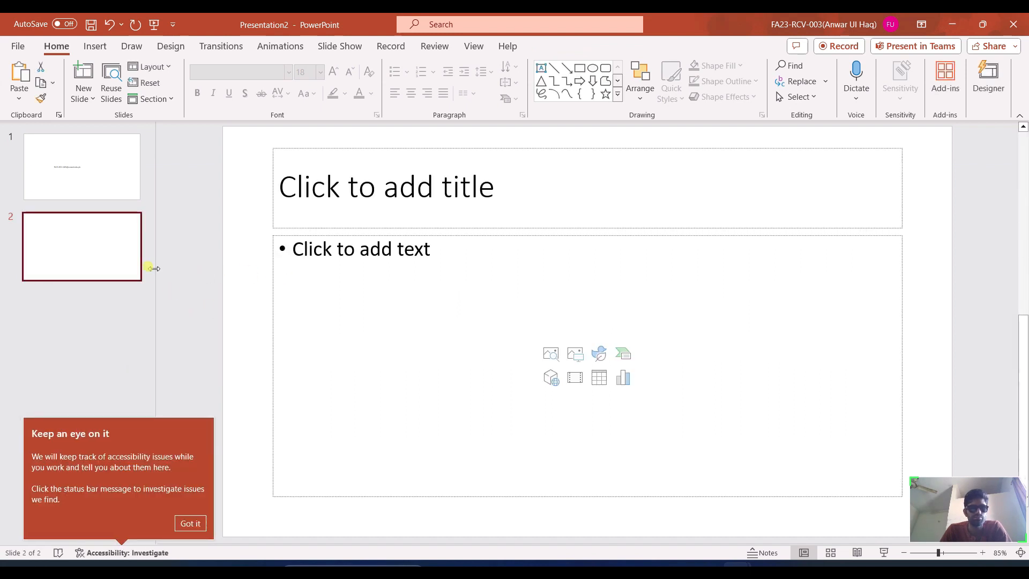
{"action": "left_click", "coordinate": [424, 173]}
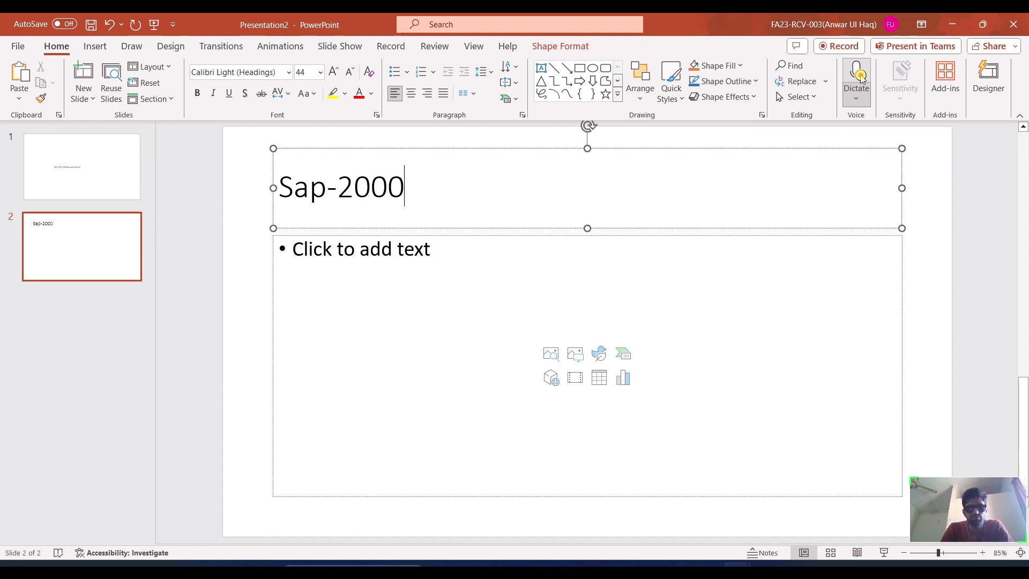
{"action": "left_click", "coordinate": [628, 256]}
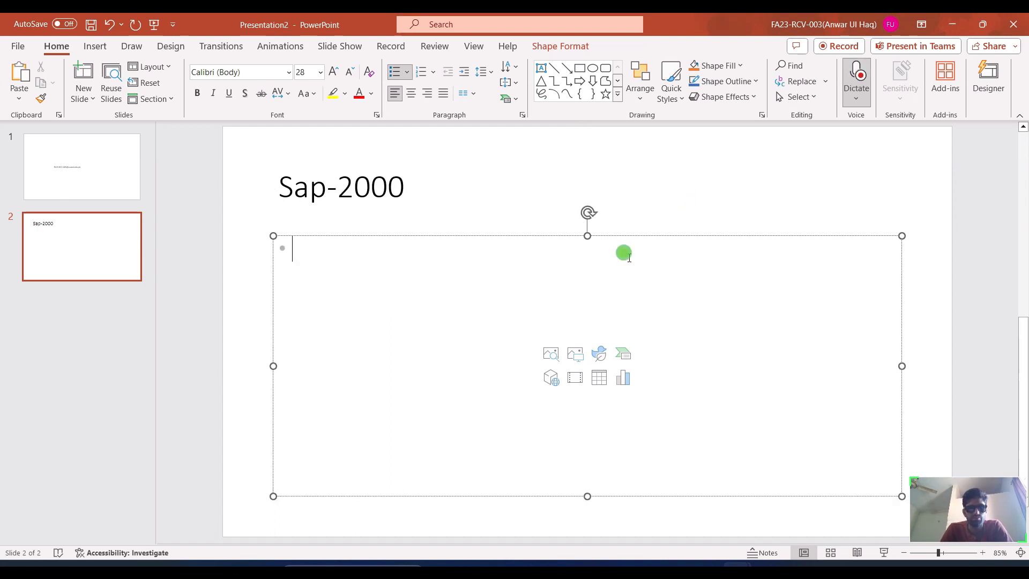
{"action": "left_click", "coordinate": [856, 75]}
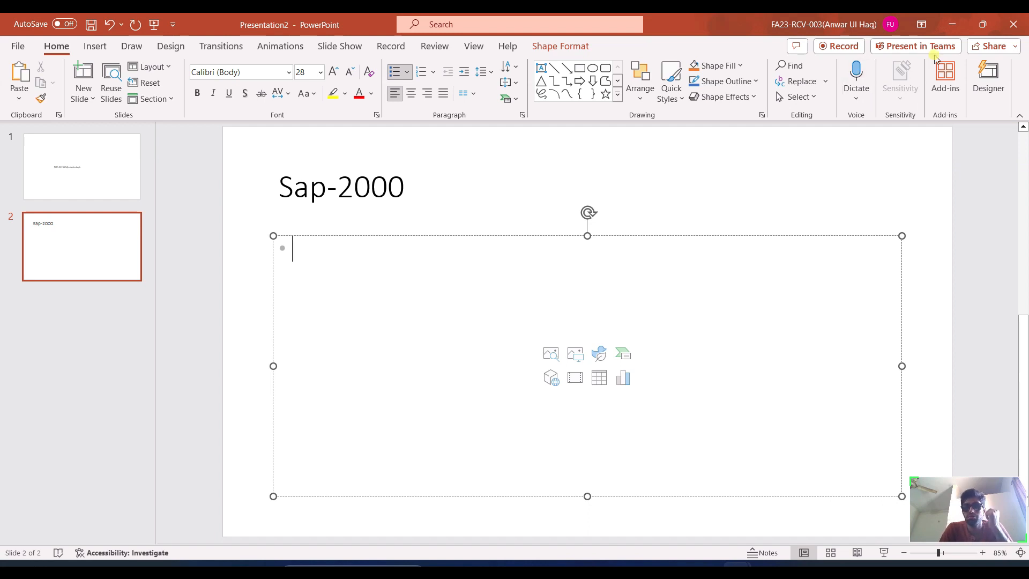
{"action": "left_click", "coordinate": [1021, 18]}
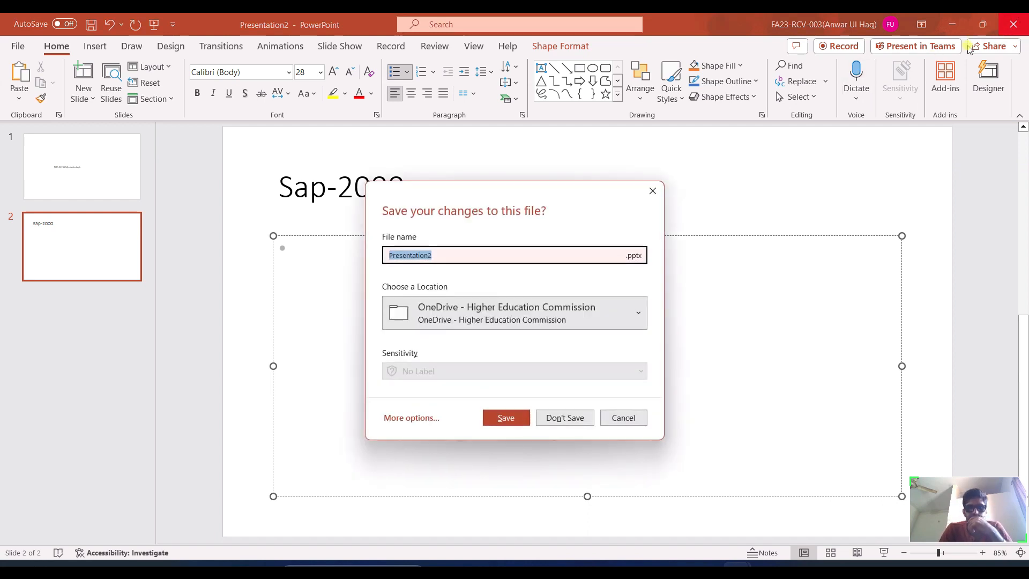
{"action": "left_click", "coordinate": [589, 417]}
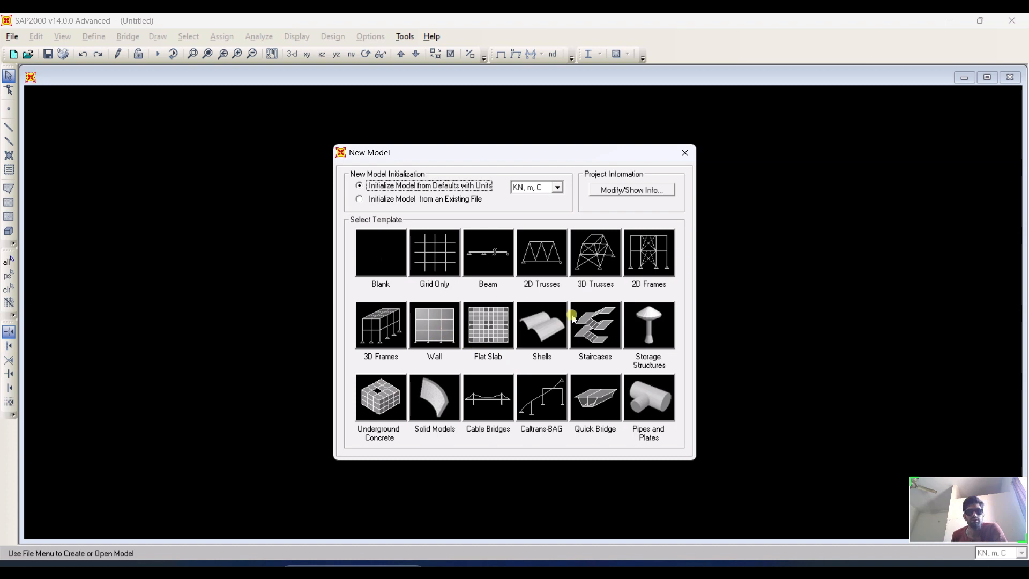
Start a Grid Only model with 2 grid lines in X, 1 in Y and 2 in Z.
{"action": "left_click", "coordinate": [442, 261]}
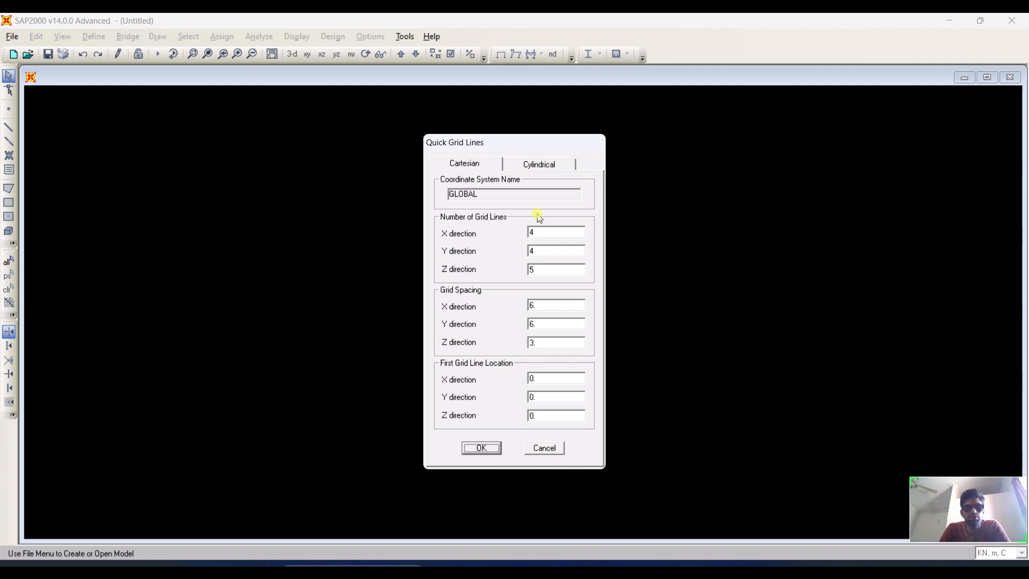
{"action": "double_click", "coordinate": [539, 233]}
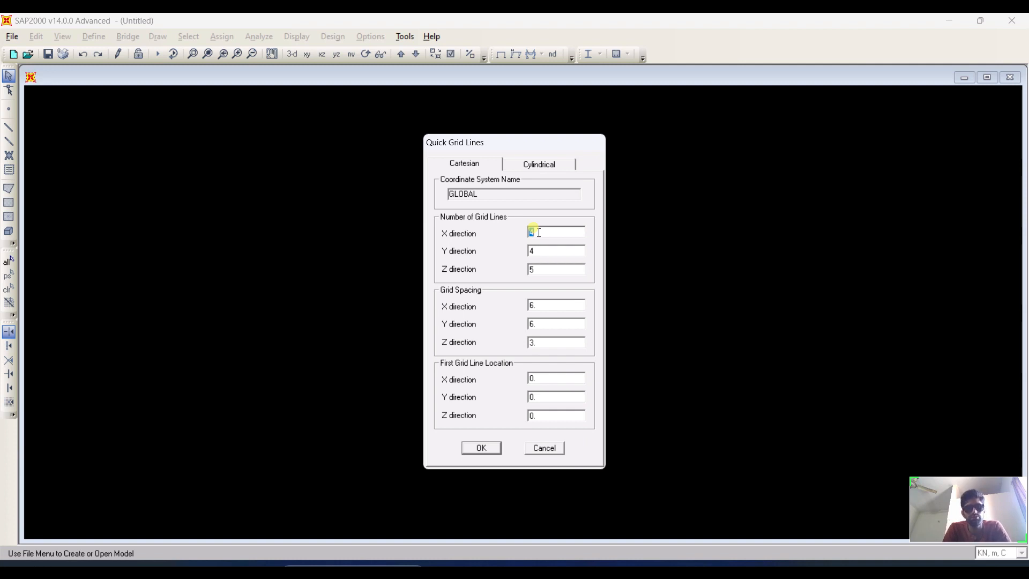
{"action": "type", "text": "2"}
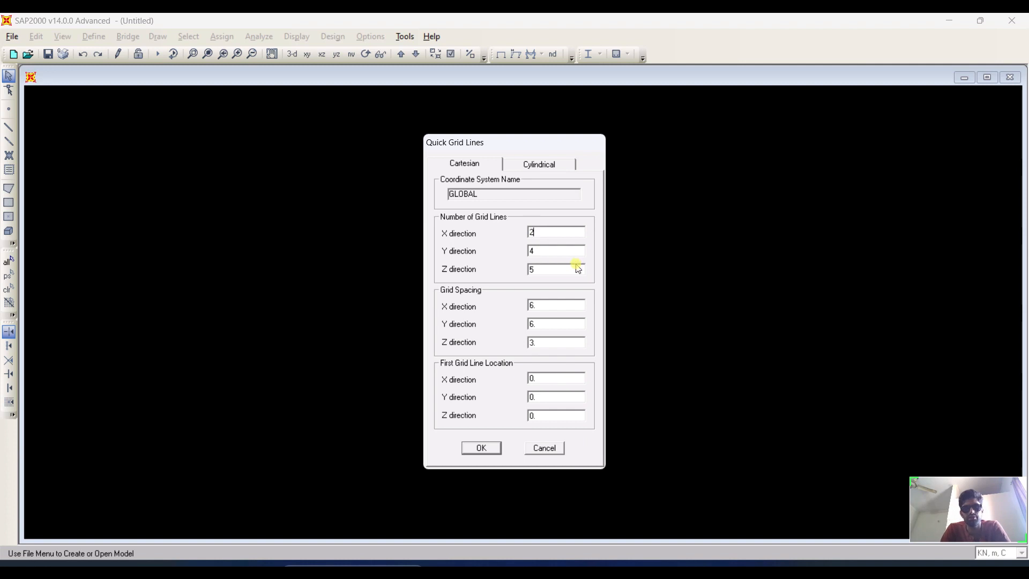
{"action": "double_click", "coordinate": [558, 250]}
{"action": "type", "text": "2"}
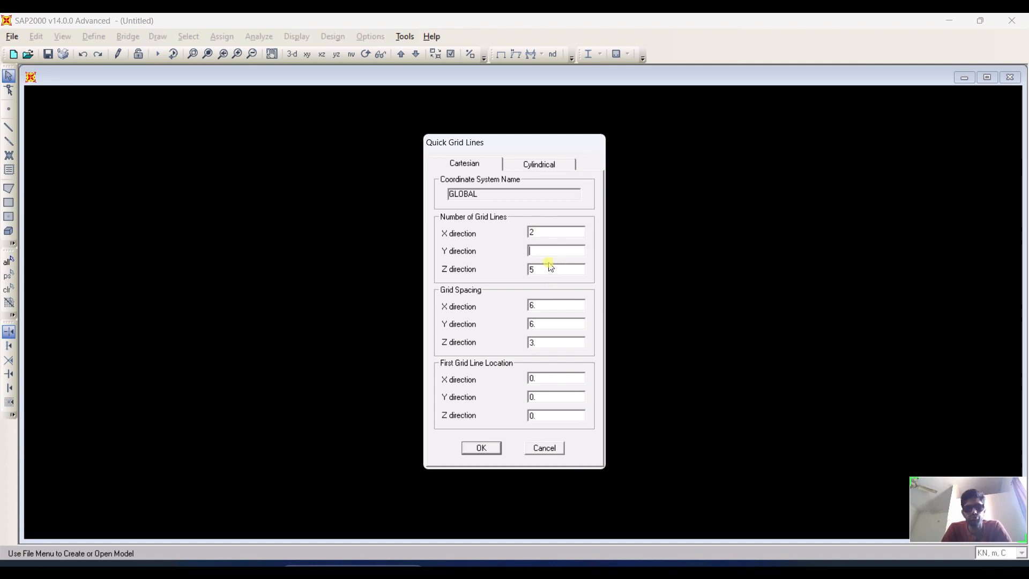
{"action": "type", "text": "1"}
{"action": "double_click", "coordinate": [541, 268]}
{"action": "type", "text": "2"}
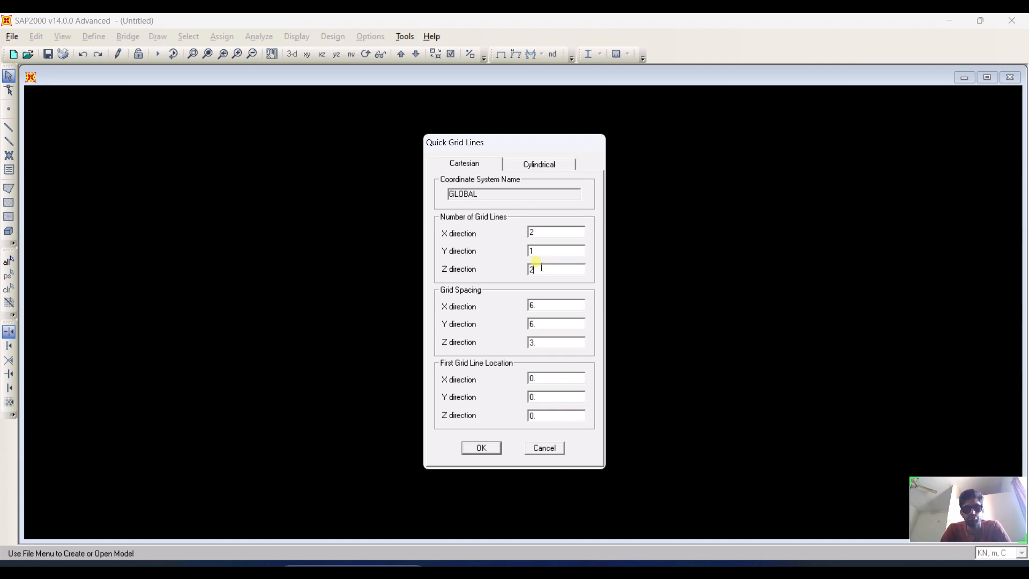
Set the X-direction grid spacing to 4 and accept the quick grid lines.
{"action": "double_click", "coordinate": [544, 305]}
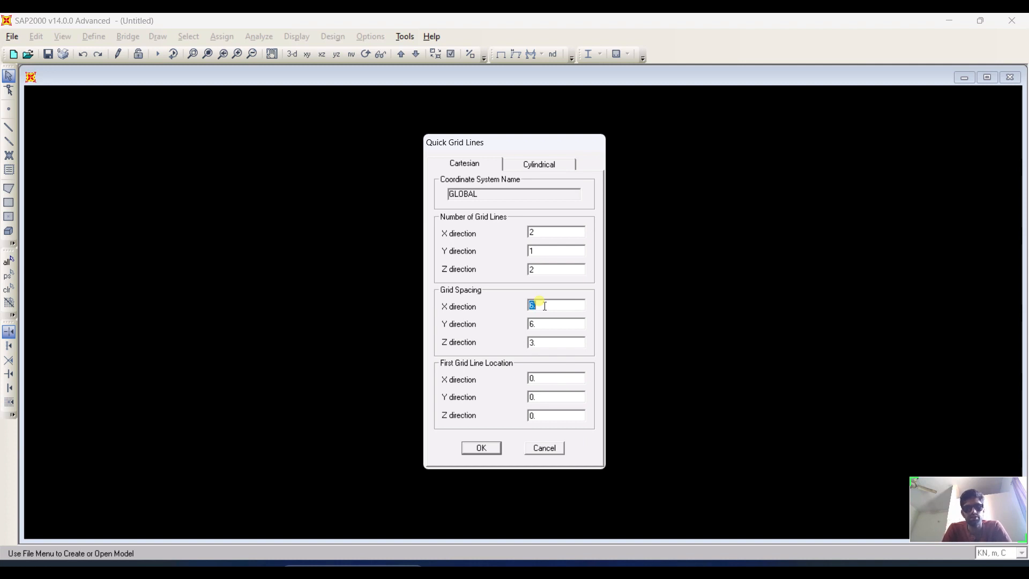
{"action": "type", "text": "4"}
{"action": "double_click", "coordinate": [546, 324]}
{"action": "left_click", "coordinate": [535, 252]}
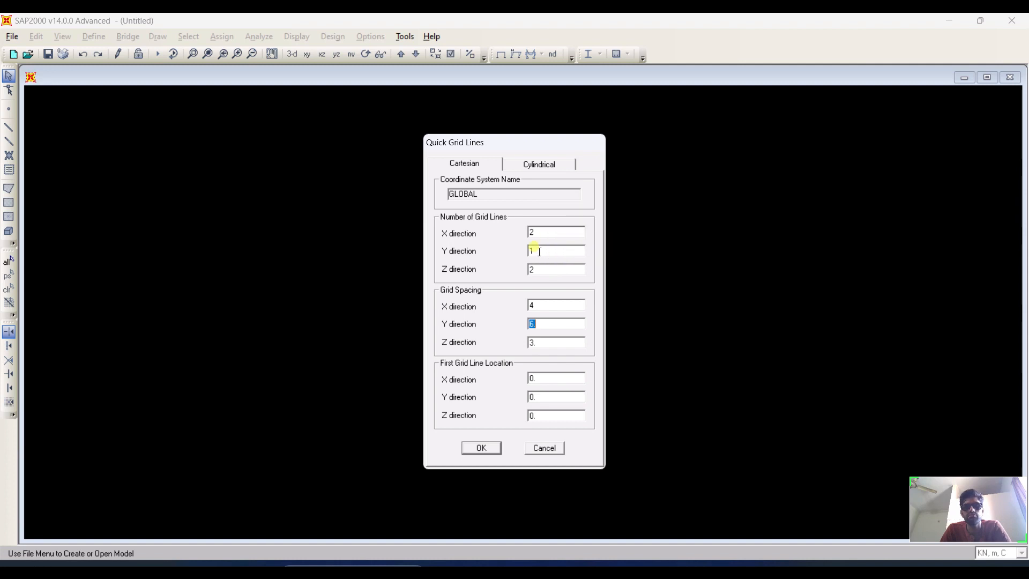
{"action": "left_click", "coordinate": [548, 324]}
{"action": "left_click", "coordinate": [549, 341]}
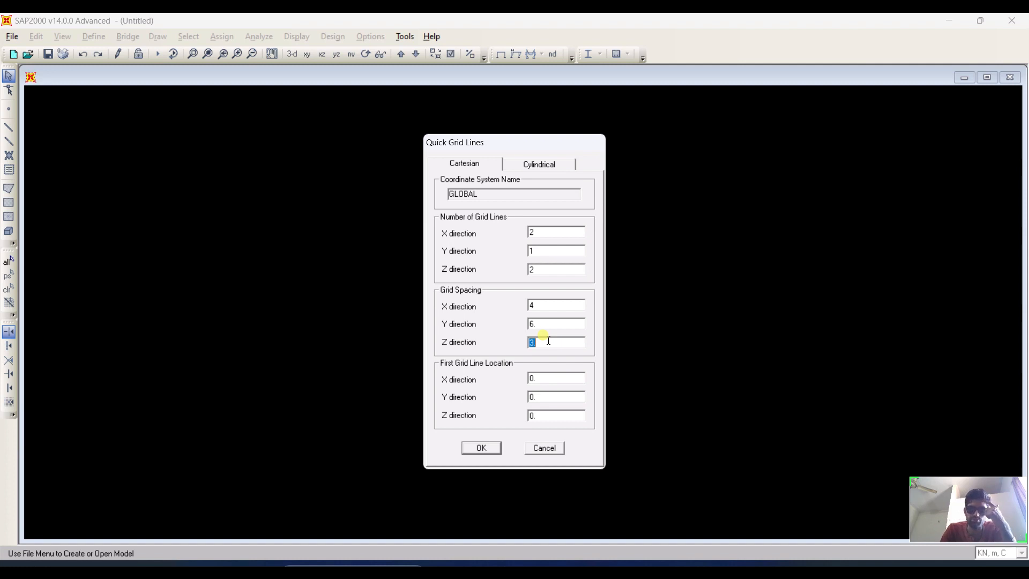
{"action": "left_click", "coordinate": [481, 448]}
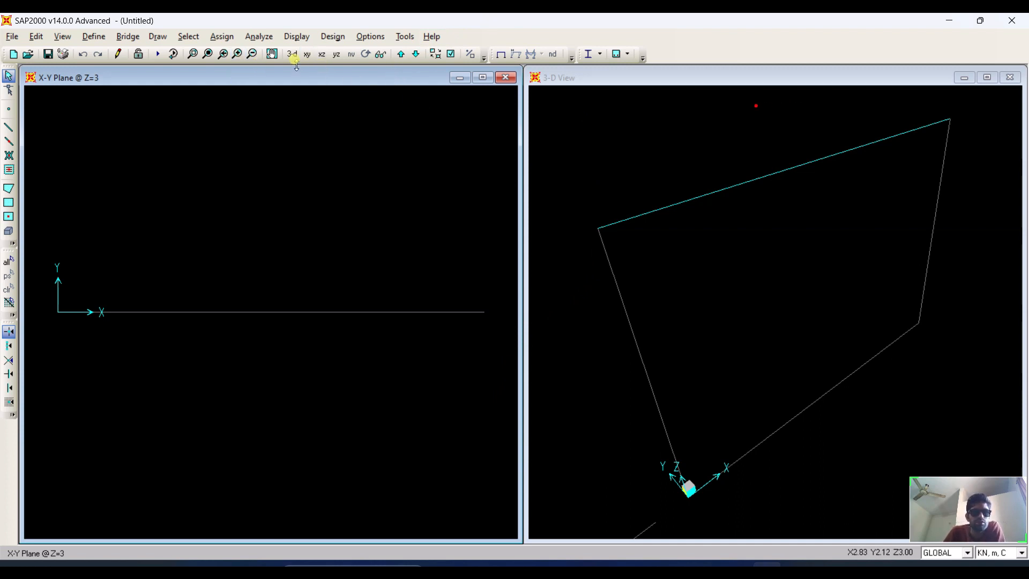
Switch the left window to the X-Z plane view and zoom in on the grid frame.
{"action": "left_click", "coordinate": [322, 54]}
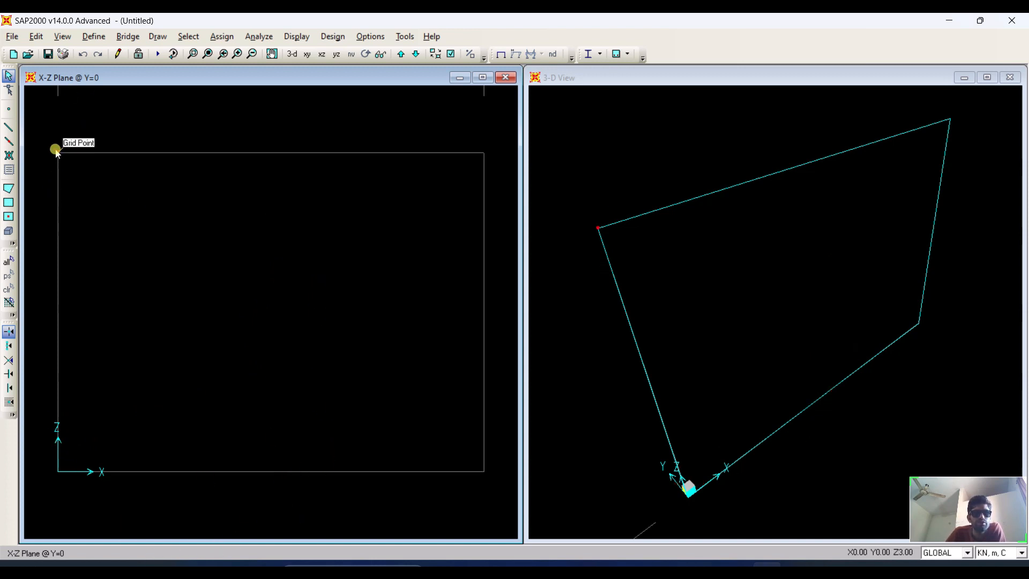
{"action": "scroll", "coordinate": [141, 228], "scroll_direction": "down", "scroll_amount": 1}
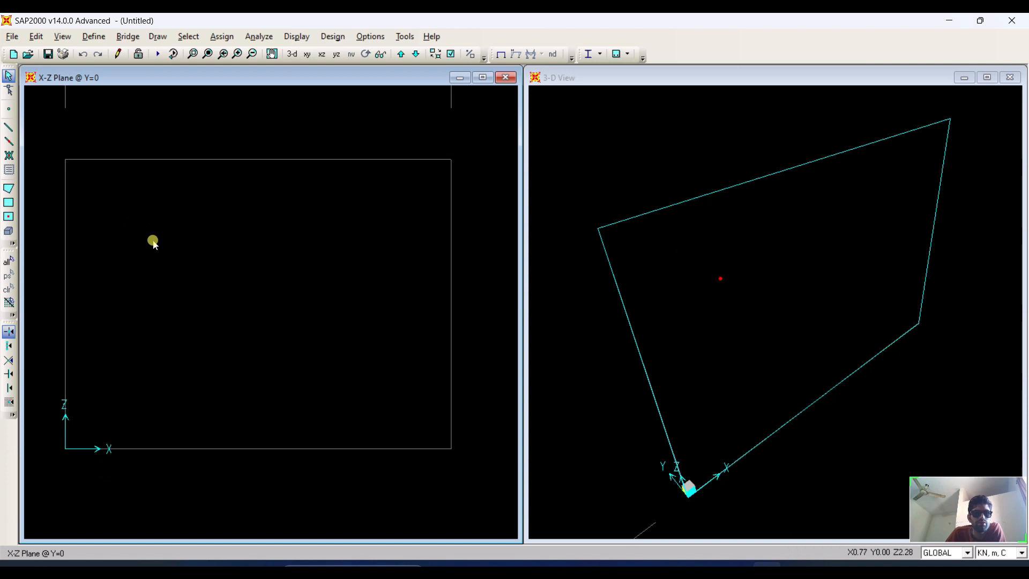
{"action": "left_click", "coordinate": [222, 53]}
{"action": "left_click", "coordinate": [207, 54]}
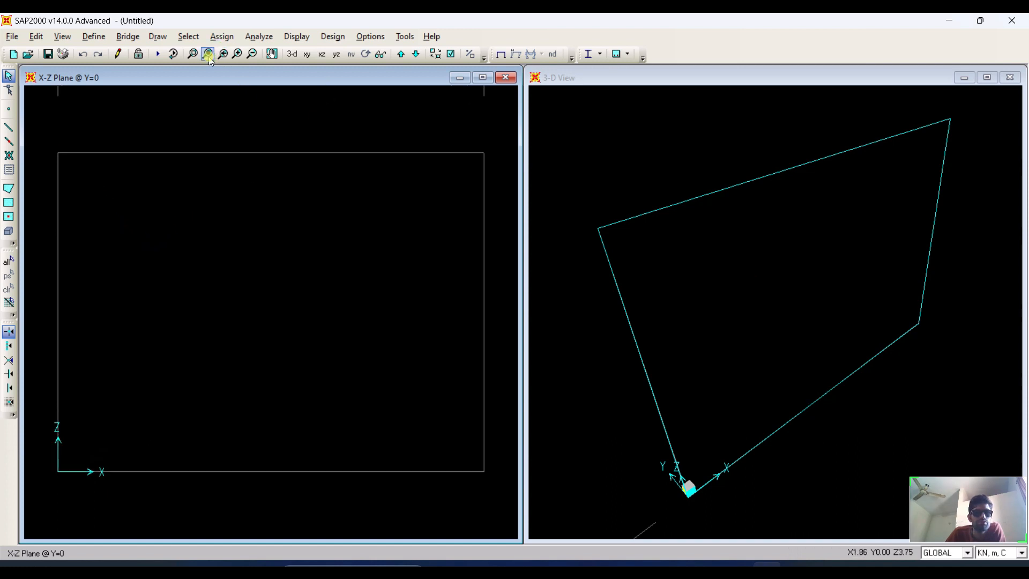
{"action": "left_click", "coordinate": [190, 59]}
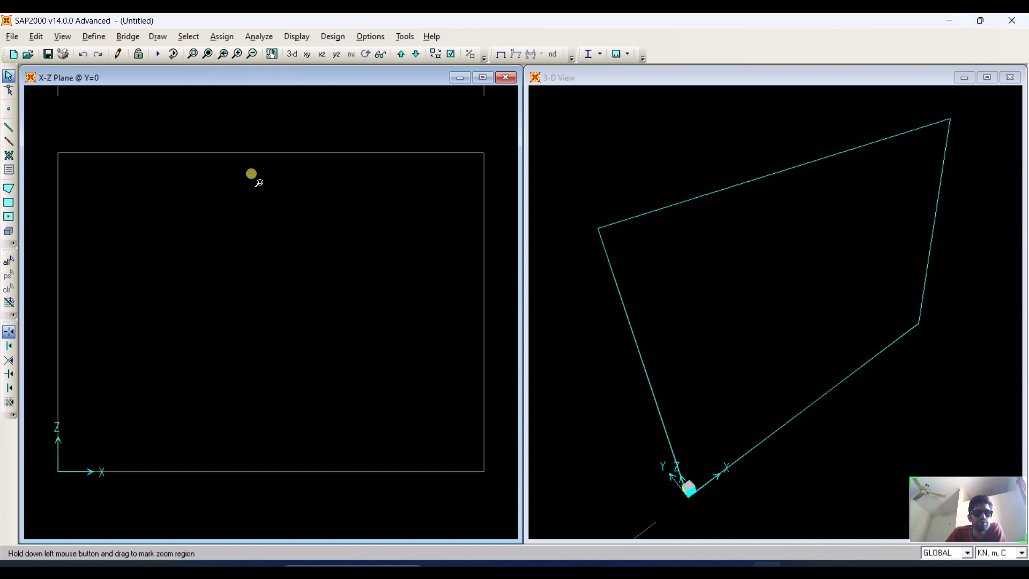
{"action": "scroll", "coordinate": [275, 244], "scroll_direction": "down", "scroll_amount": 1}
{"action": "scroll", "coordinate": [276, 245], "scroll_direction": "down", "scroll_amount": 4}
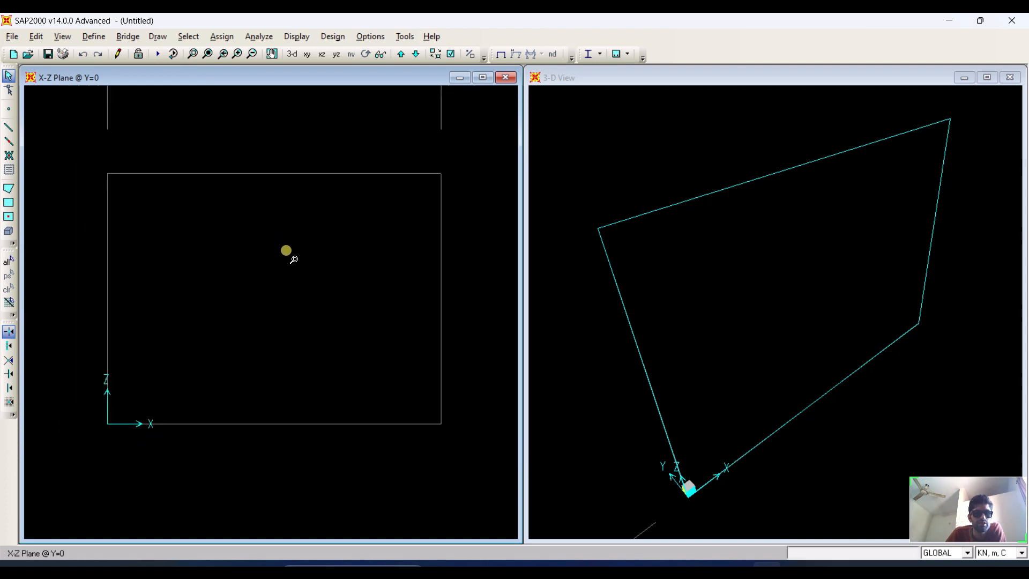
{"action": "scroll", "coordinate": [291, 253], "scroll_direction": "down", "scroll_amount": 3}
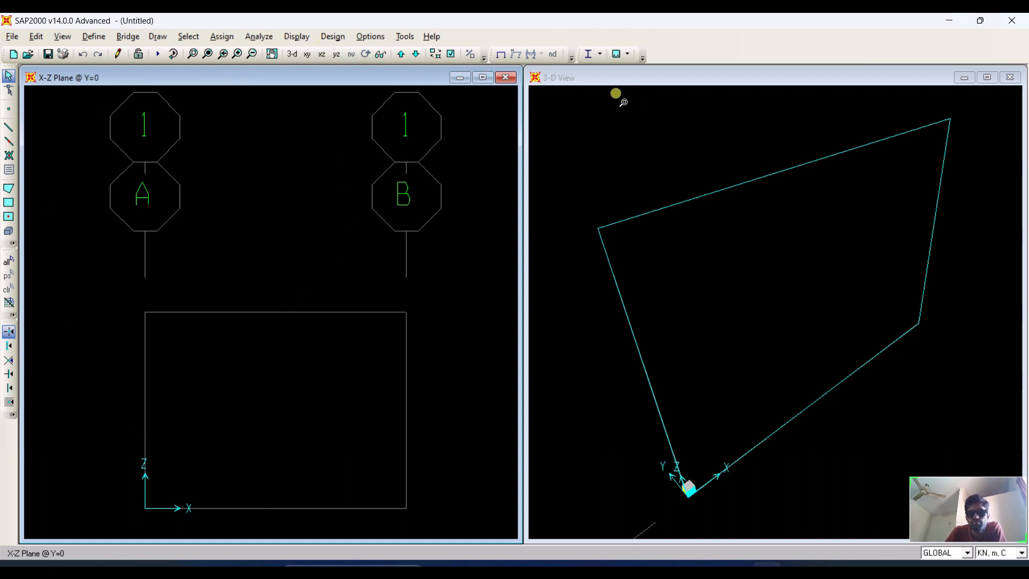
{"action": "left_click", "coordinate": [627, 80]}
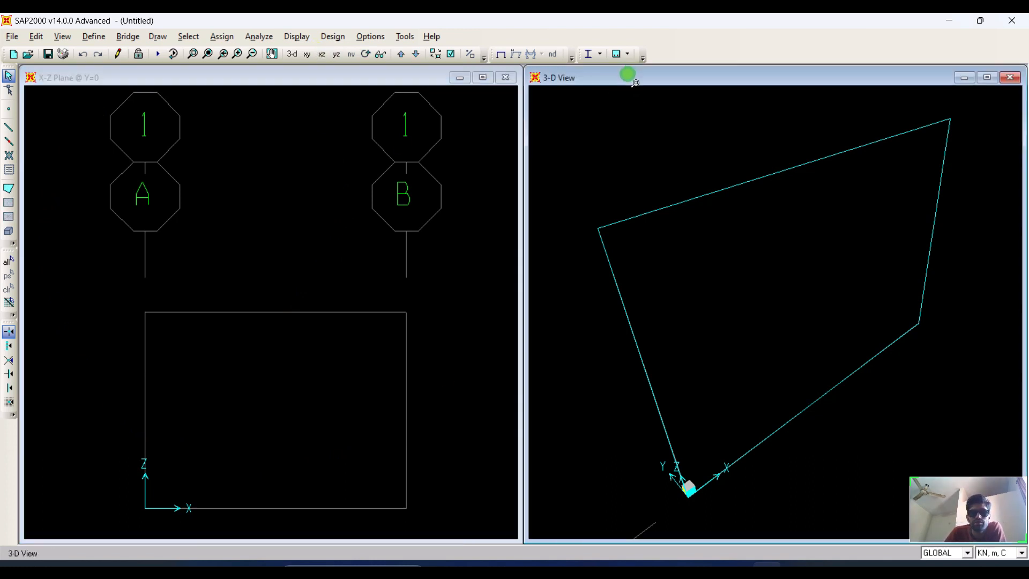
{"action": "left_click", "coordinate": [378, 75]}
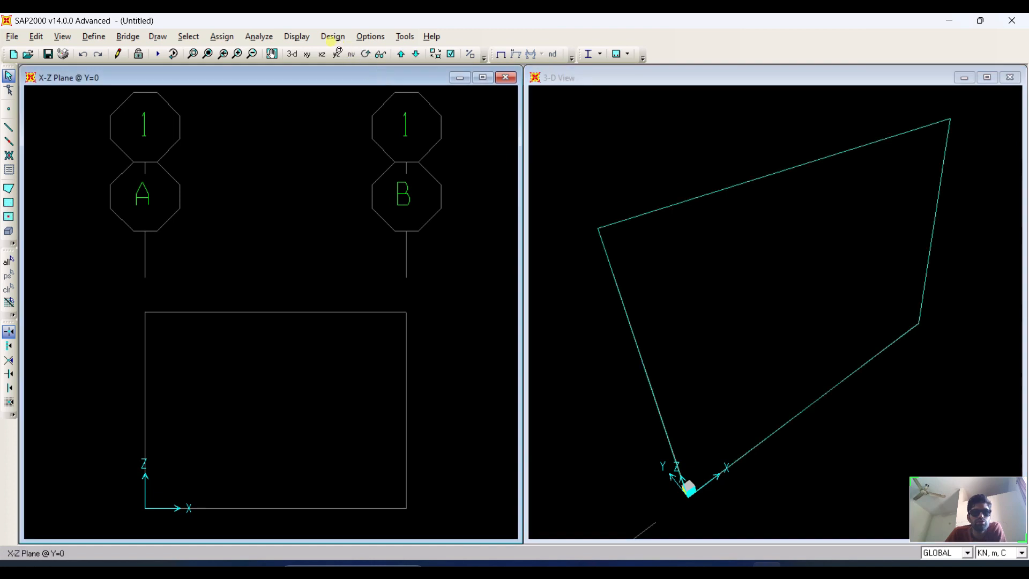
{"action": "left_click", "coordinate": [297, 37]}
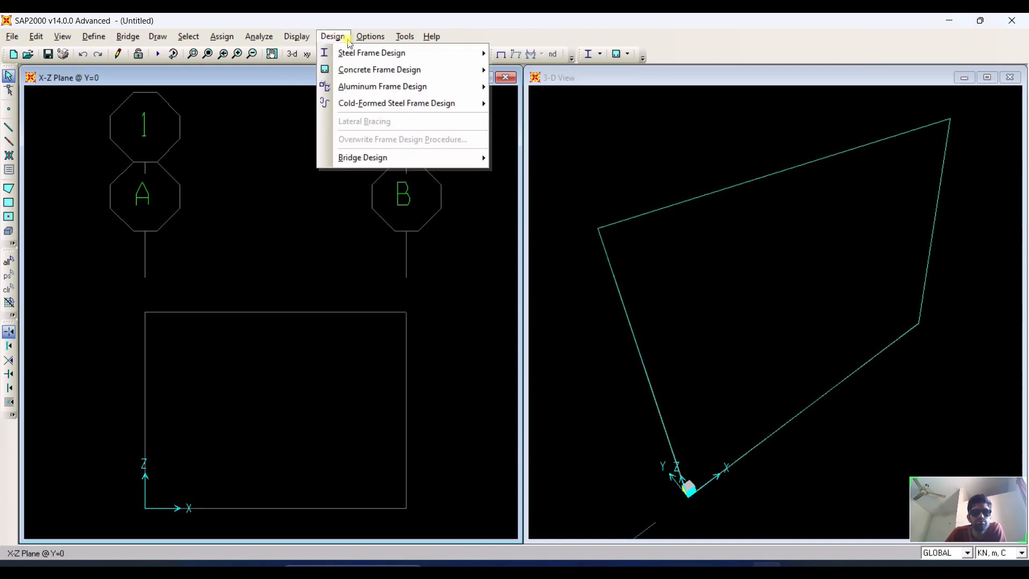
{"action": "mouse_move", "coordinate": [365, 40]}
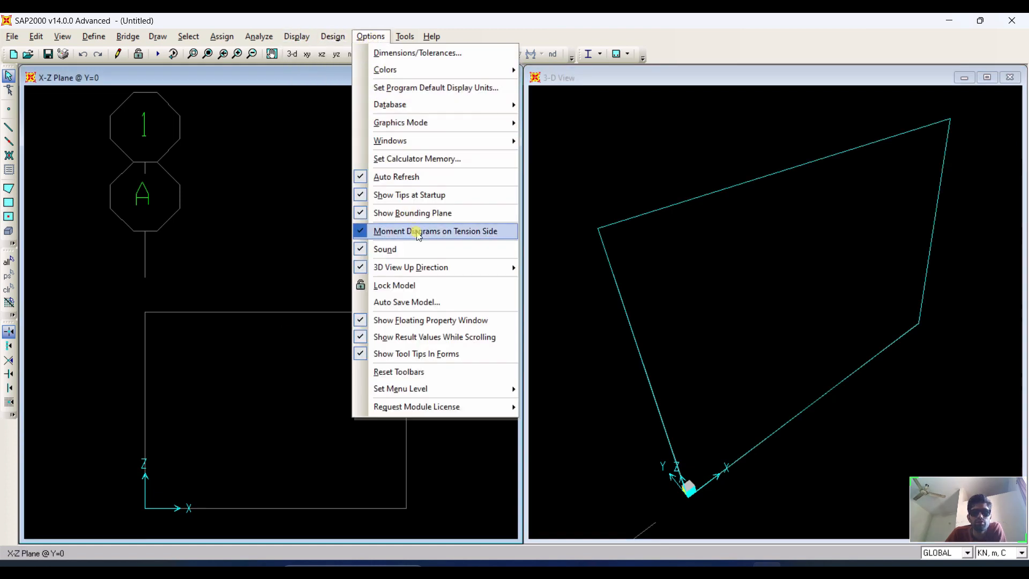
{"action": "mouse_move", "coordinate": [440, 267]}
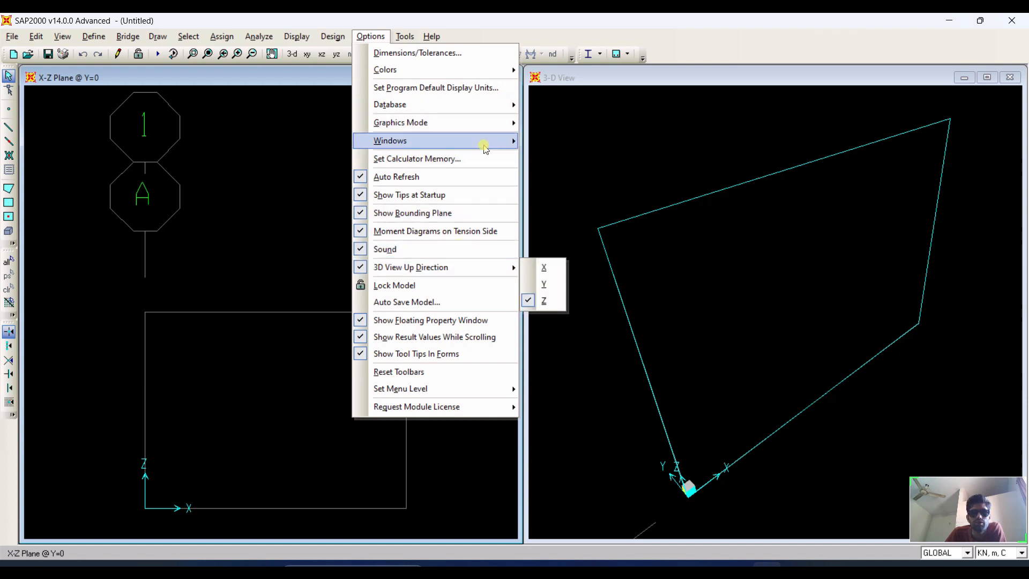
{"action": "mouse_move", "coordinate": [484, 145]}
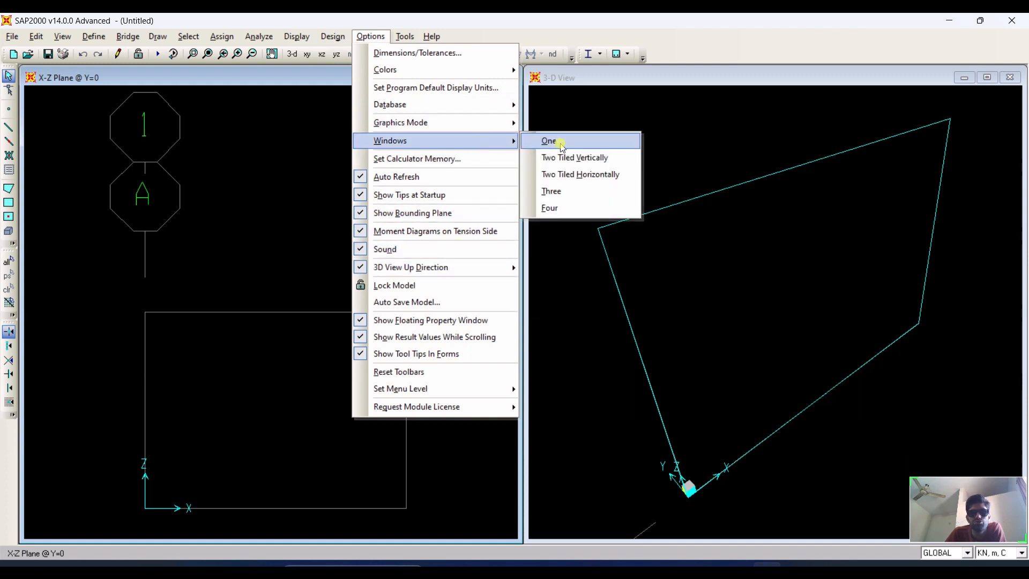
{"action": "left_click", "coordinate": [302, 138]}
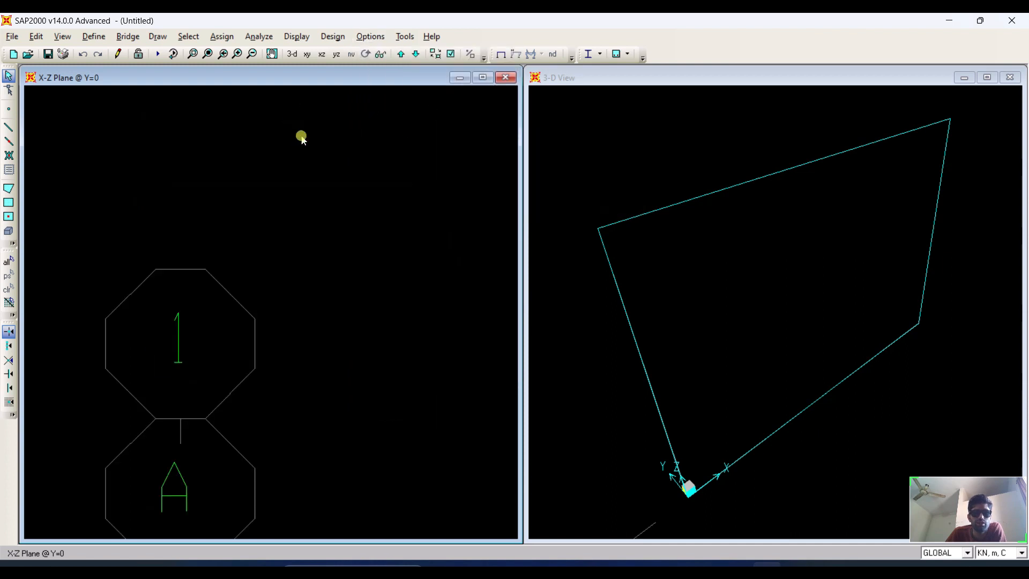
Zoom the X-Z view in and back out to show the whole grid frame.
{"action": "left_click", "coordinate": [192, 54]}
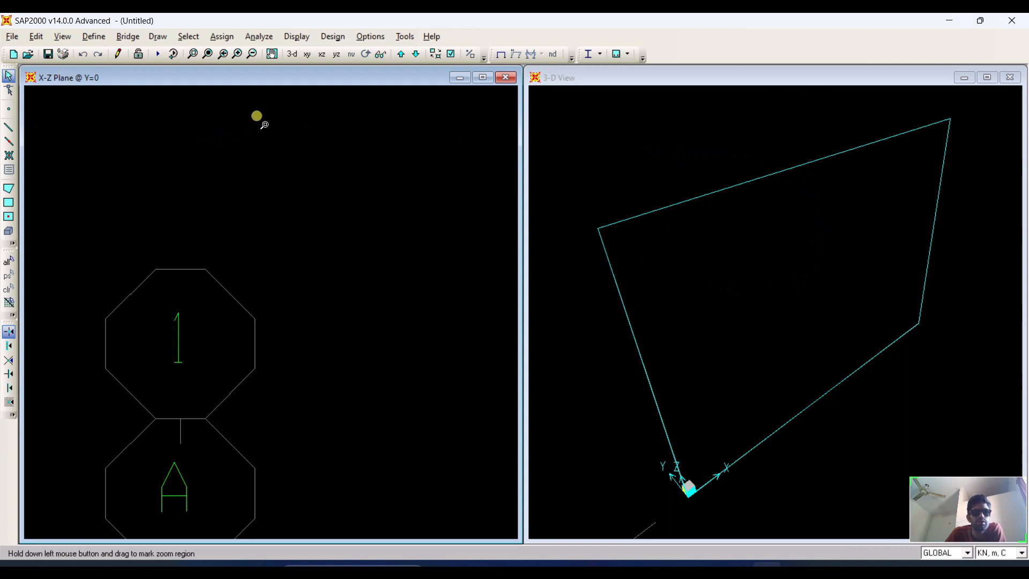
{"action": "left_click", "coordinate": [207, 54]}
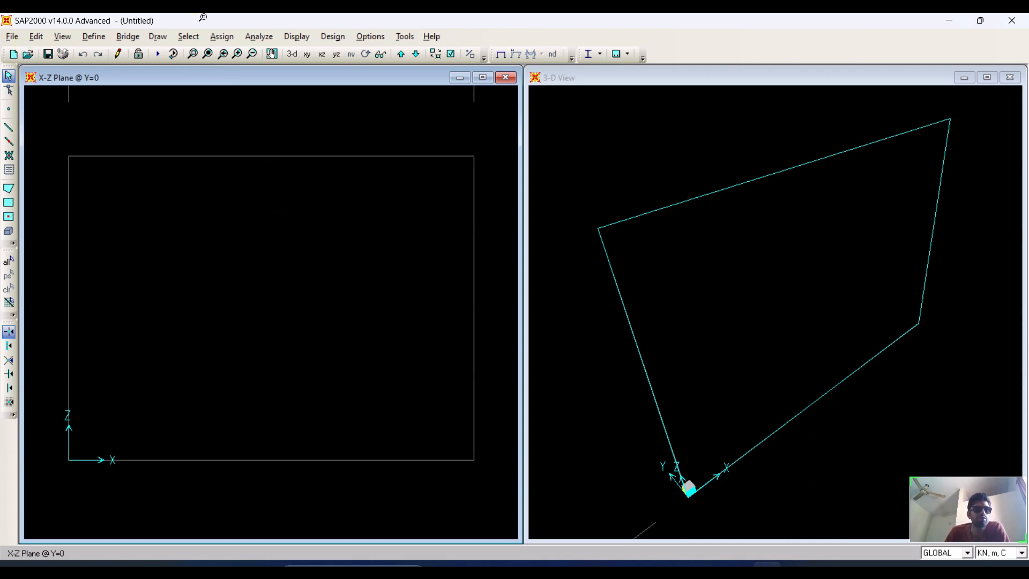
Add a new concrete material quickly with the f'c 3000 psi specification.
{"action": "left_click", "coordinate": [93, 35]}
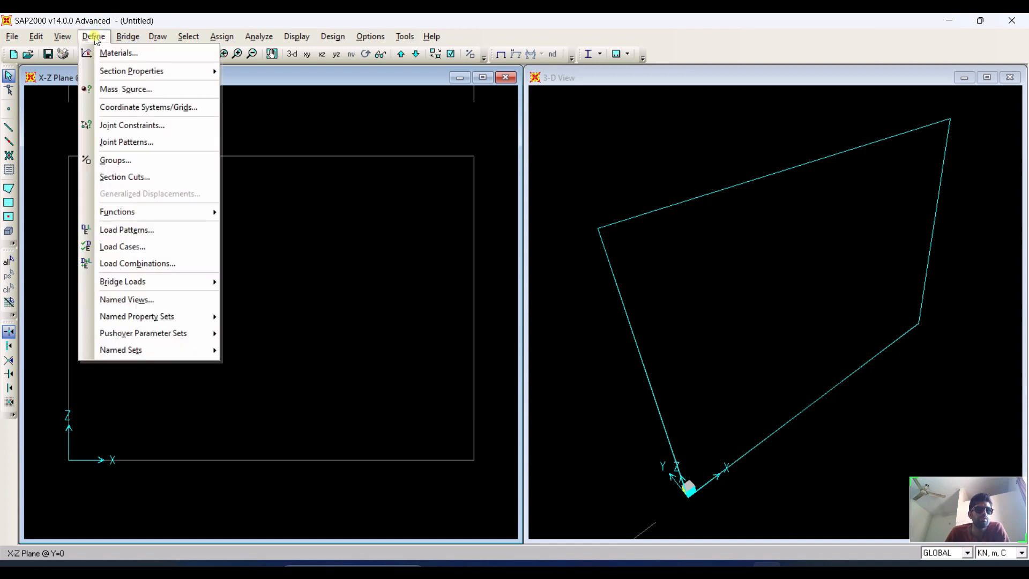
{"action": "left_click", "coordinate": [6, 60]}
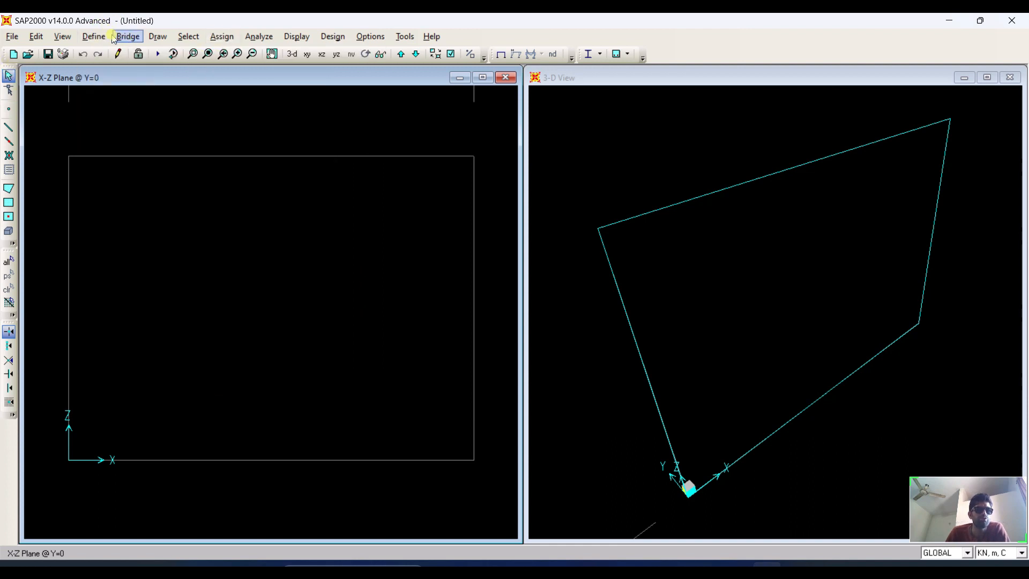
{"action": "left_click", "coordinate": [94, 36]}
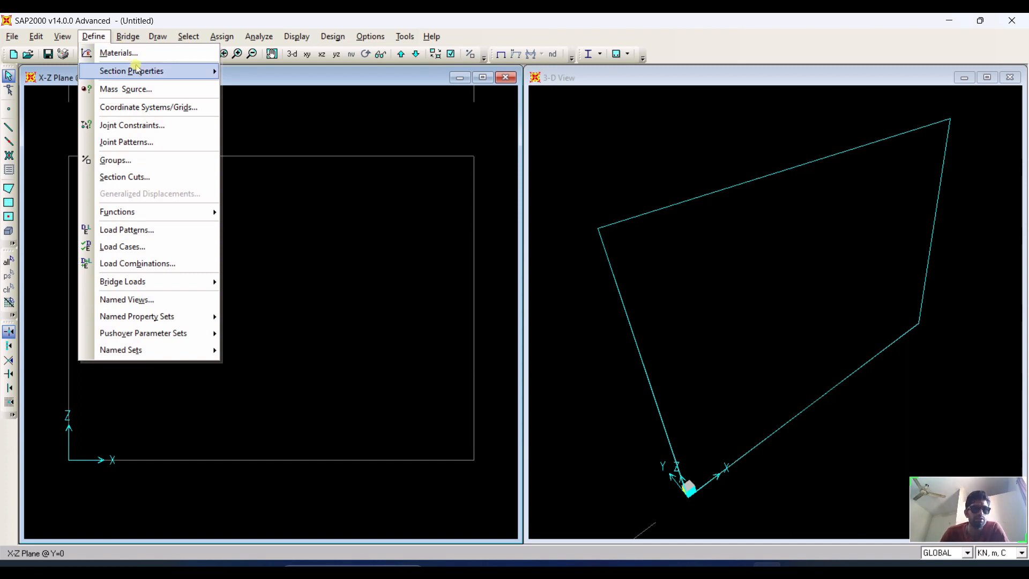
{"action": "left_click", "coordinate": [126, 53]}
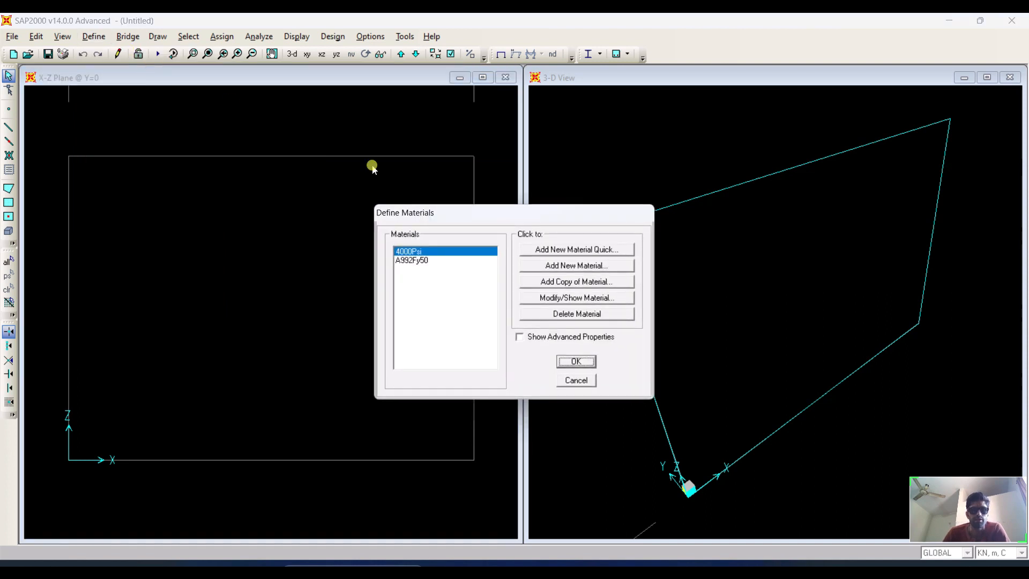
{"action": "left_click_drag", "start_coordinate": [486, 223], "coordinate": [347, 159]}
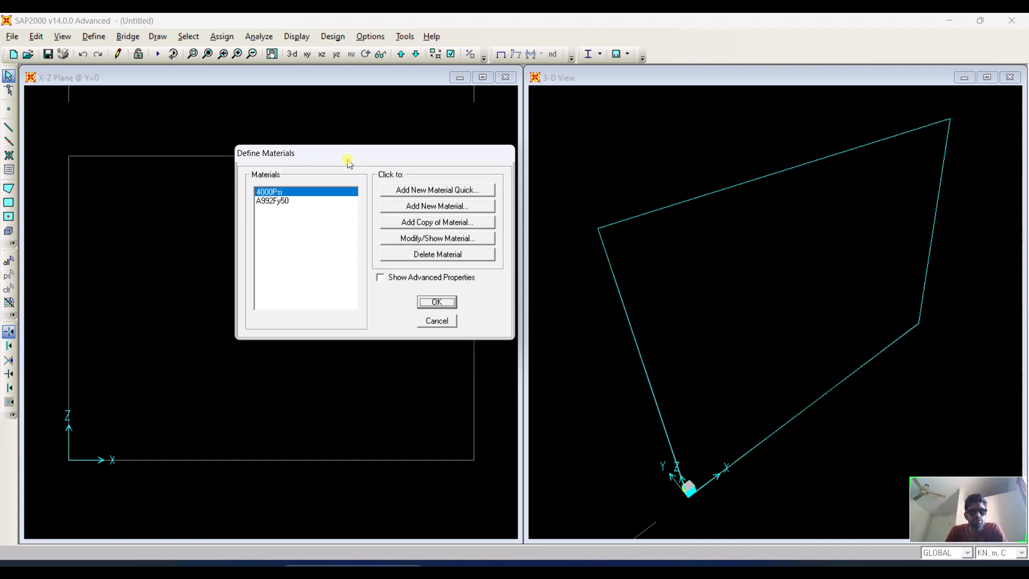
{"action": "left_click", "coordinate": [258, 201]}
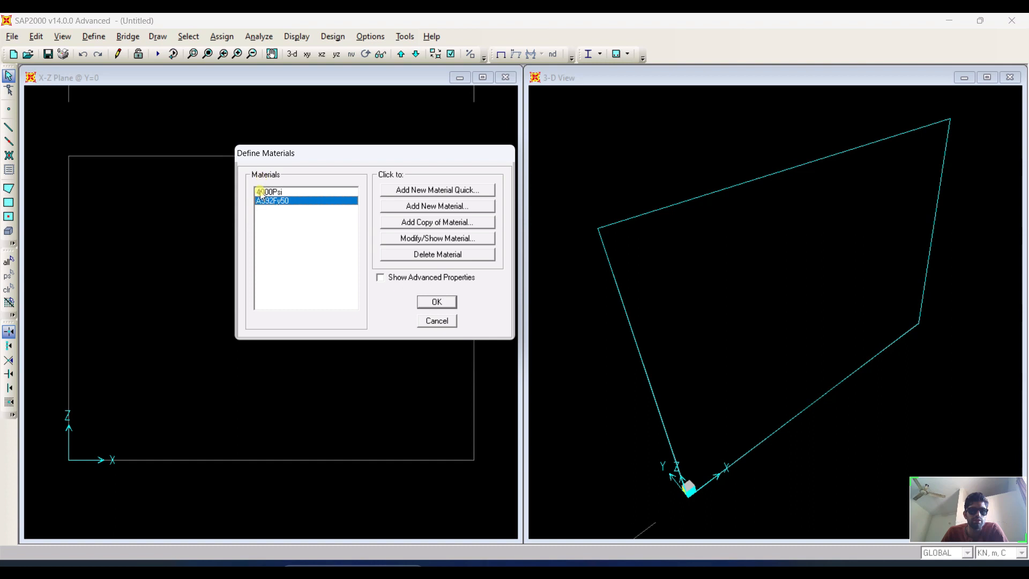
{"action": "left_click", "coordinate": [259, 191]}
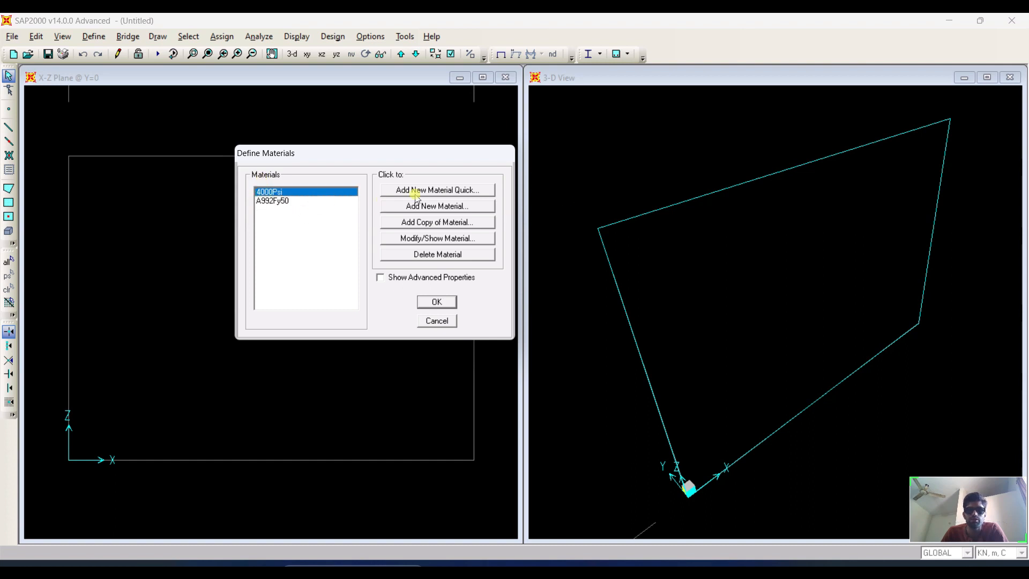
{"action": "left_click", "coordinate": [431, 192]}
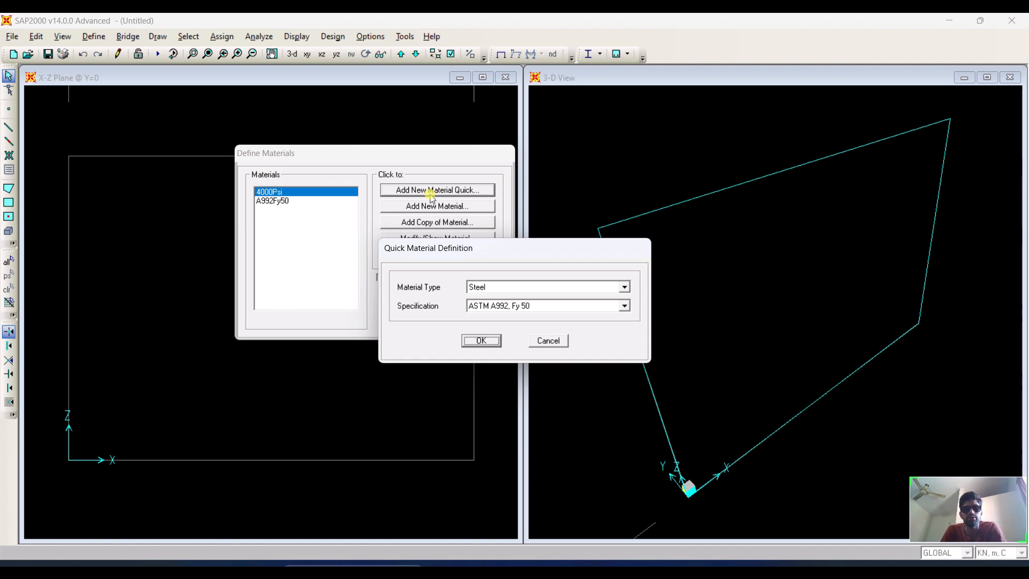
{"action": "left_click", "coordinate": [625, 288]}
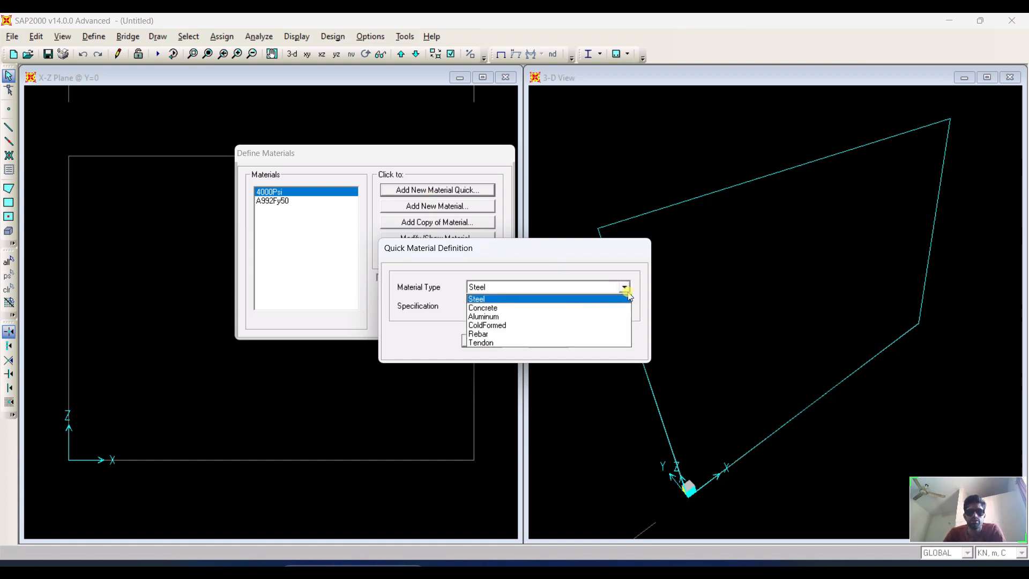
{"action": "left_click", "coordinate": [597, 309]}
{"action": "left_click", "coordinate": [578, 309]}
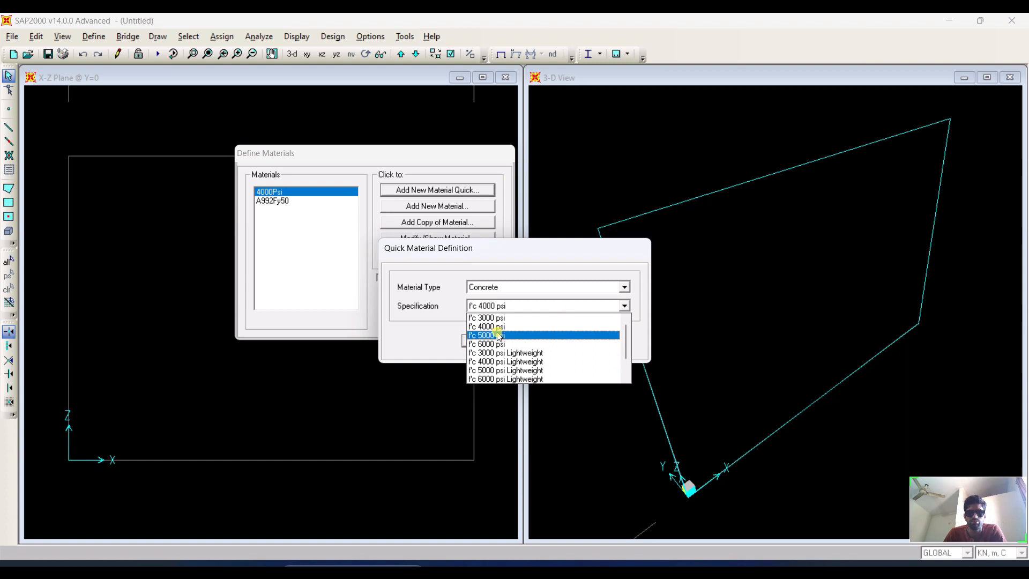
{"action": "left_click", "coordinate": [501, 318]}
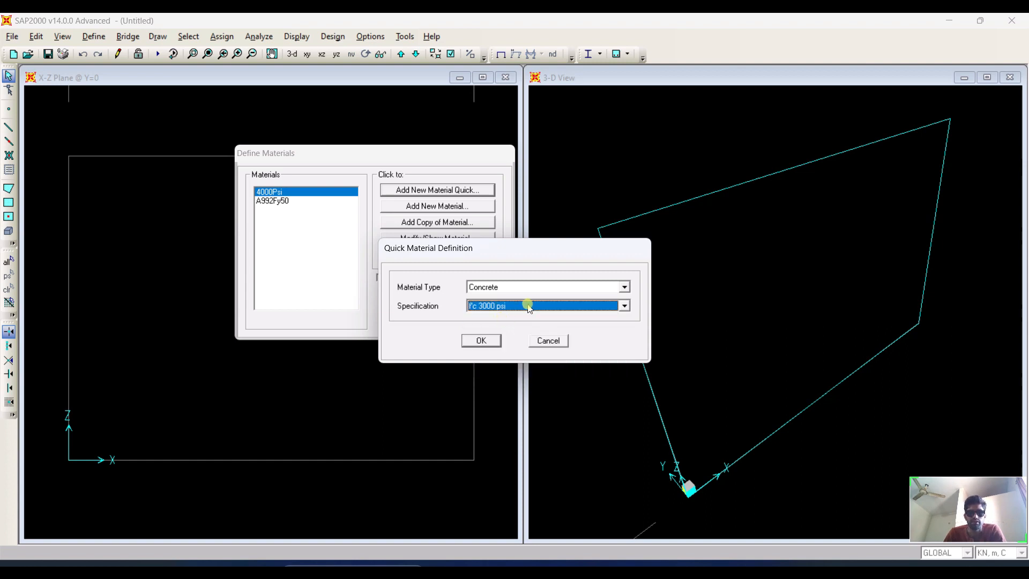
{"action": "left_click", "coordinate": [482, 341]}
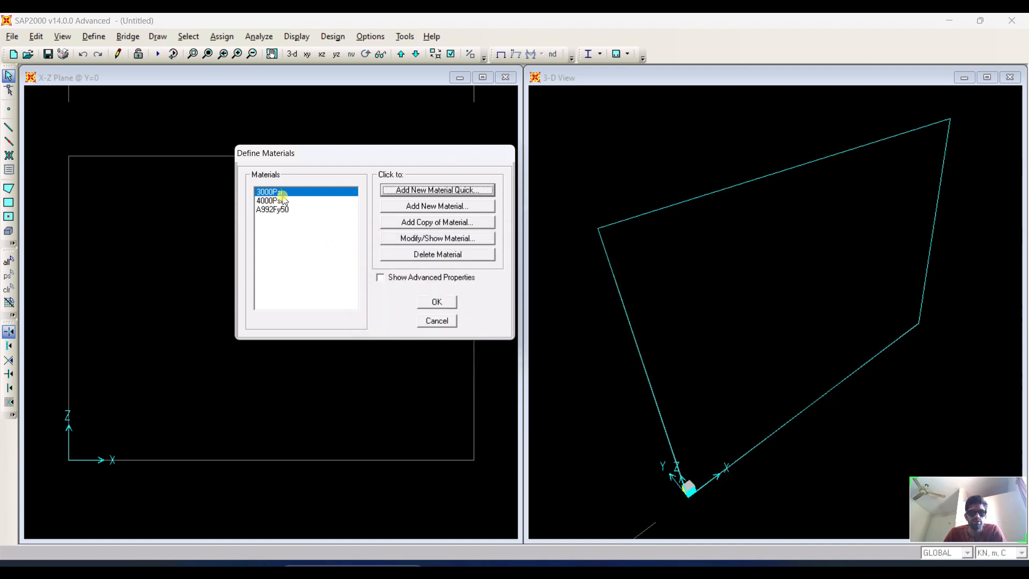
Rename the new 3000Psi concrete material to C 20, keeping its Concrete material type.
{"action": "left_click", "coordinate": [443, 238]}
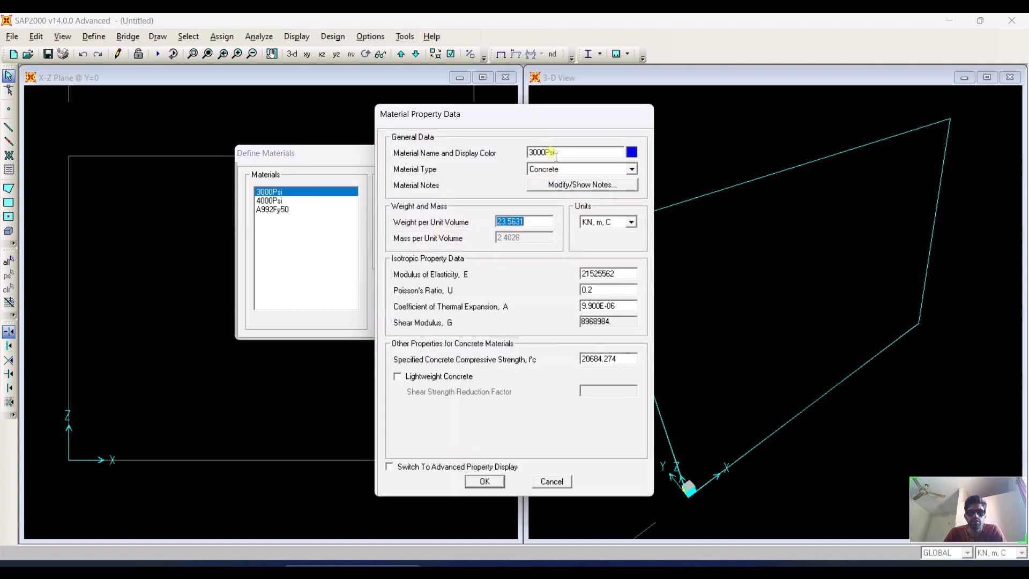
{"action": "left_click_drag", "start_coordinate": [556, 154], "coordinate": [469, 154]}
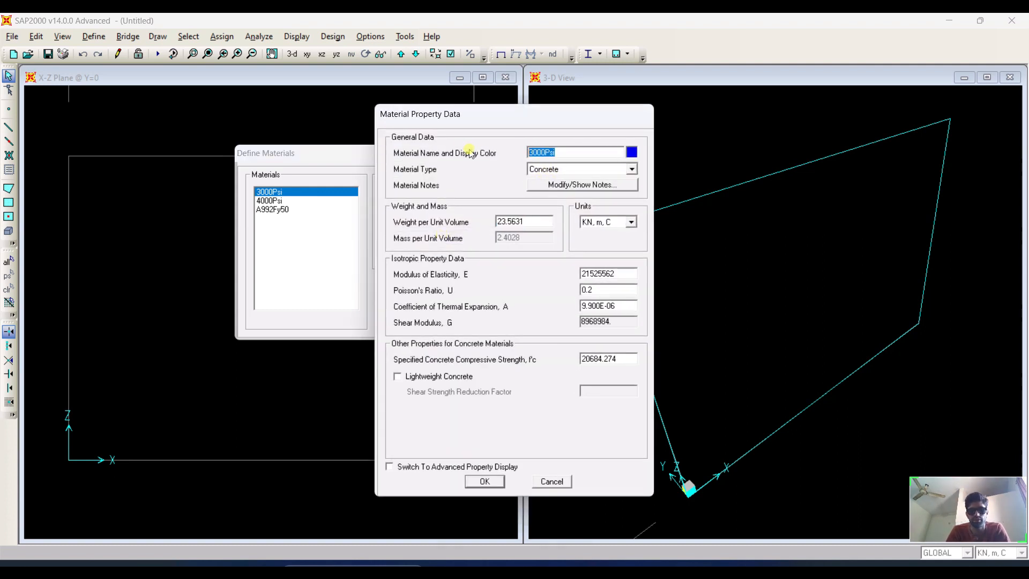
{"action": "type", "text": "C 28"}
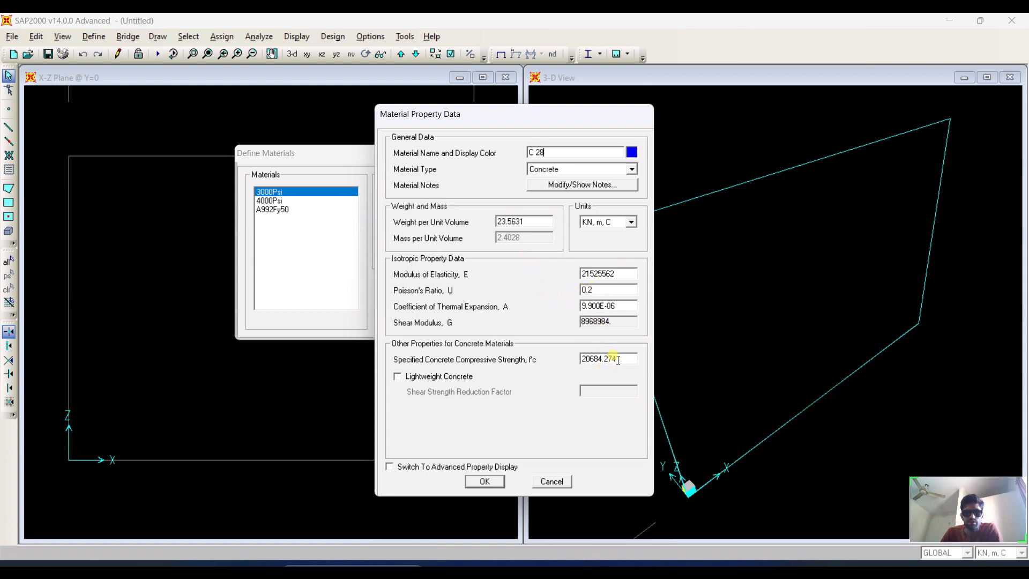
{"action": "mouse_move", "coordinate": [618, 360]}
{"action": "left_mouse_down"}
{"action": "mouse_move", "coordinate": [580, 356]}
{"action": "mouse_move", "coordinate": [635, 354]}
{"action": "left_mouse_up"}
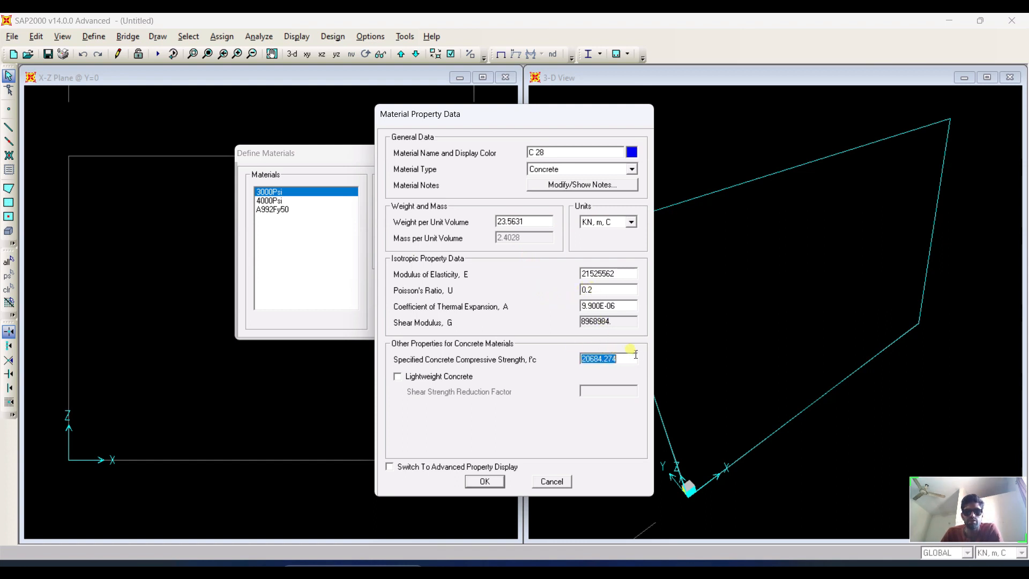
{"action": "left_click", "coordinate": [555, 151]}
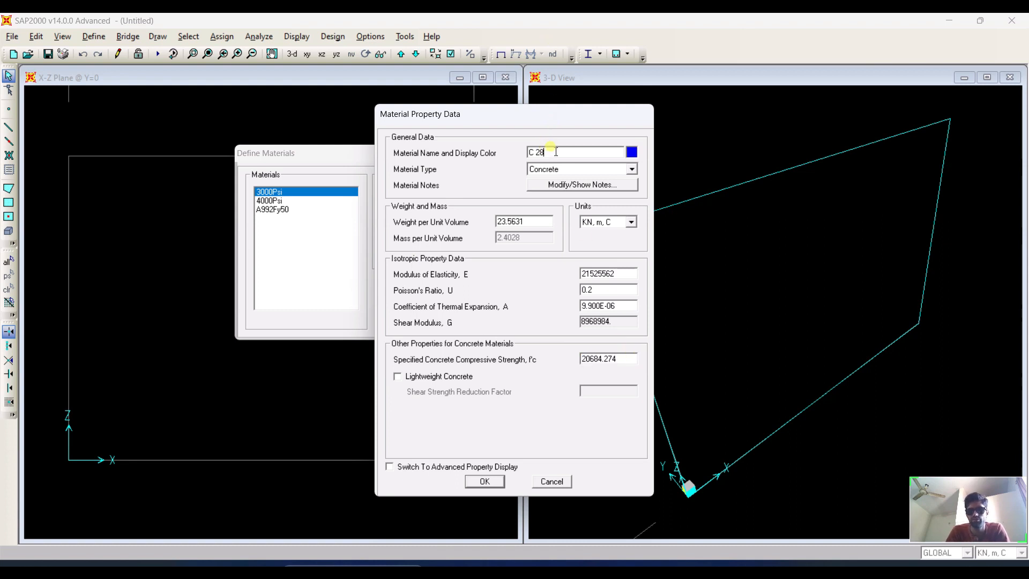
{"action": "key", "text": "BackSpace"}
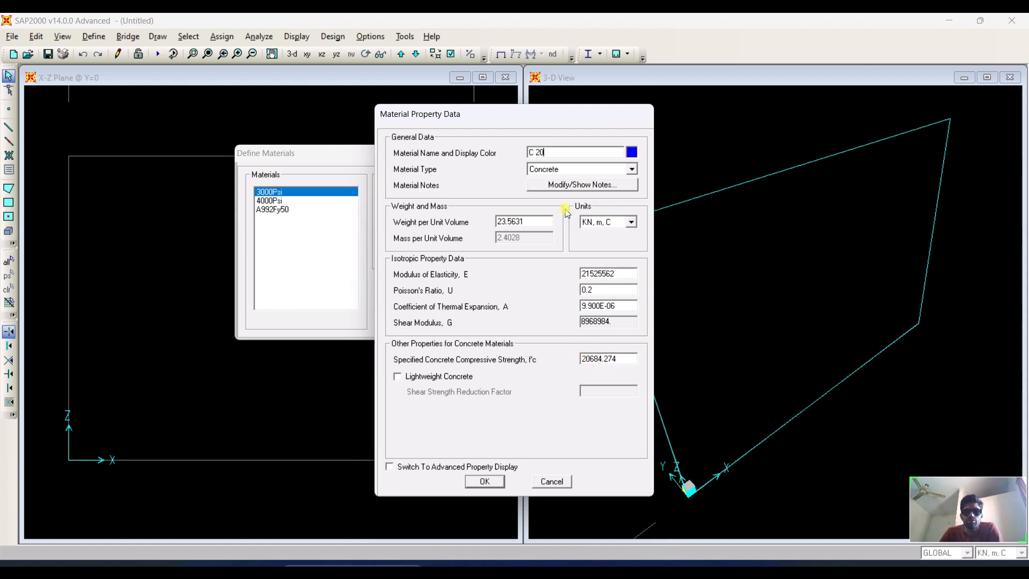
{"action": "left_click", "coordinate": [584, 172]}
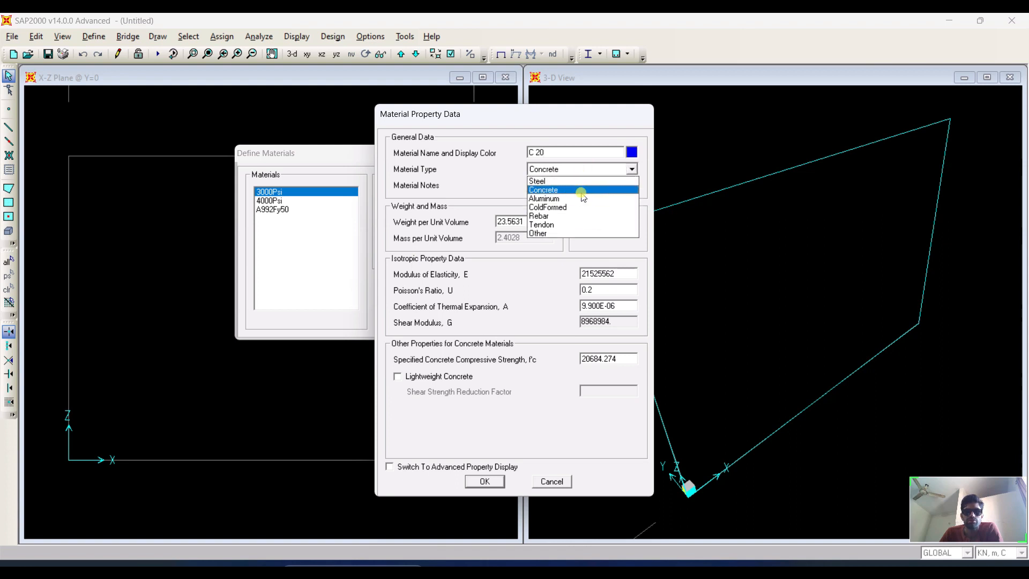
{"action": "left_click", "coordinate": [582, 191]}
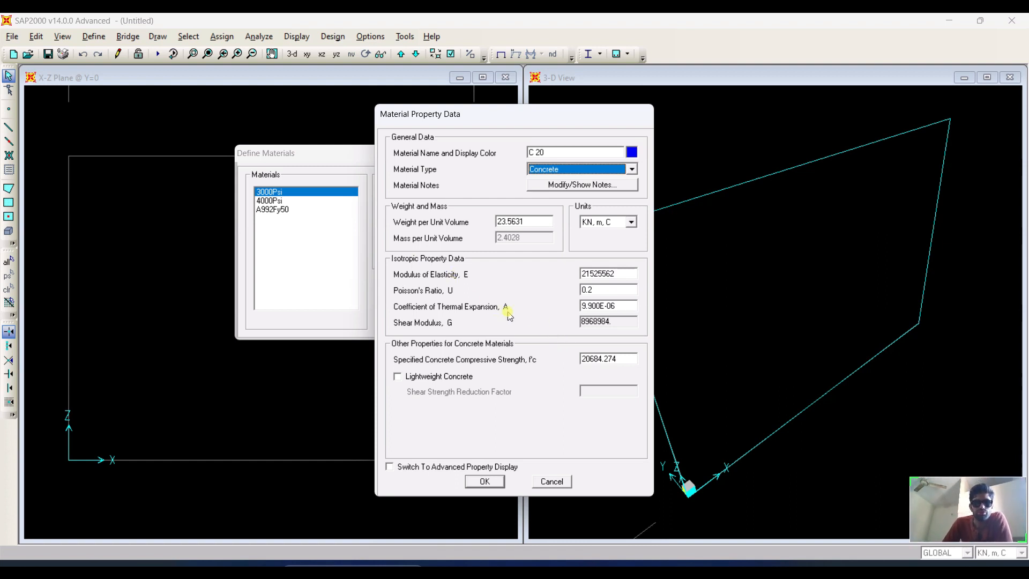
{"action": "left_click", "coordinate": [491, 480]}
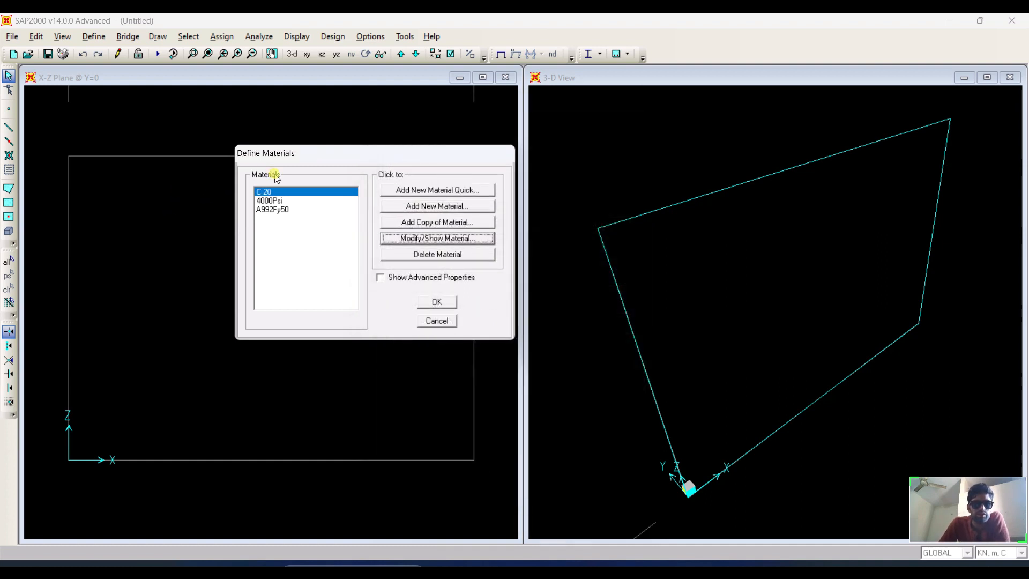
{"action": "left_click", "coordinate": [437, 207]}
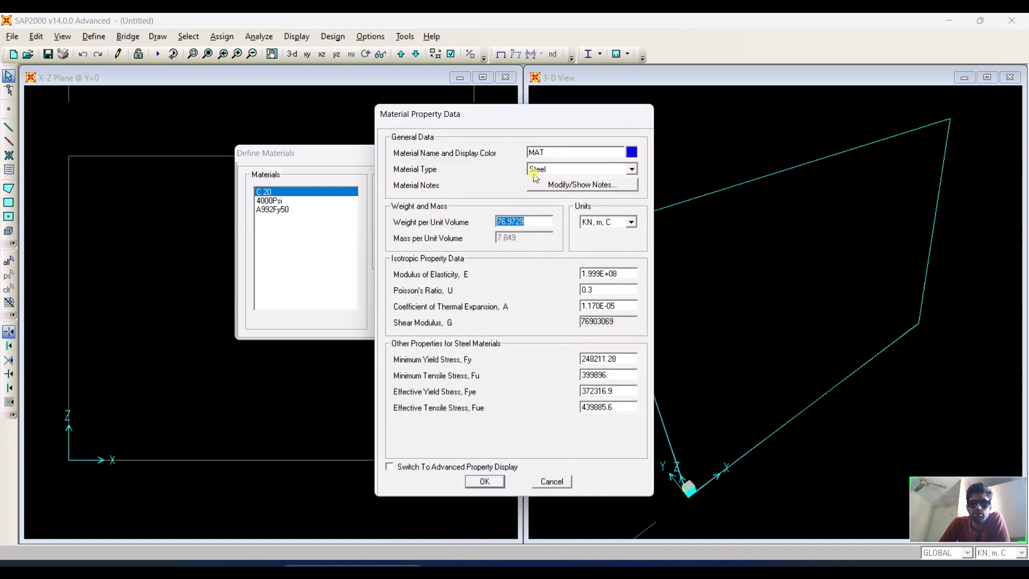
{"action": "left_click", "coordinate": [589, 169]}
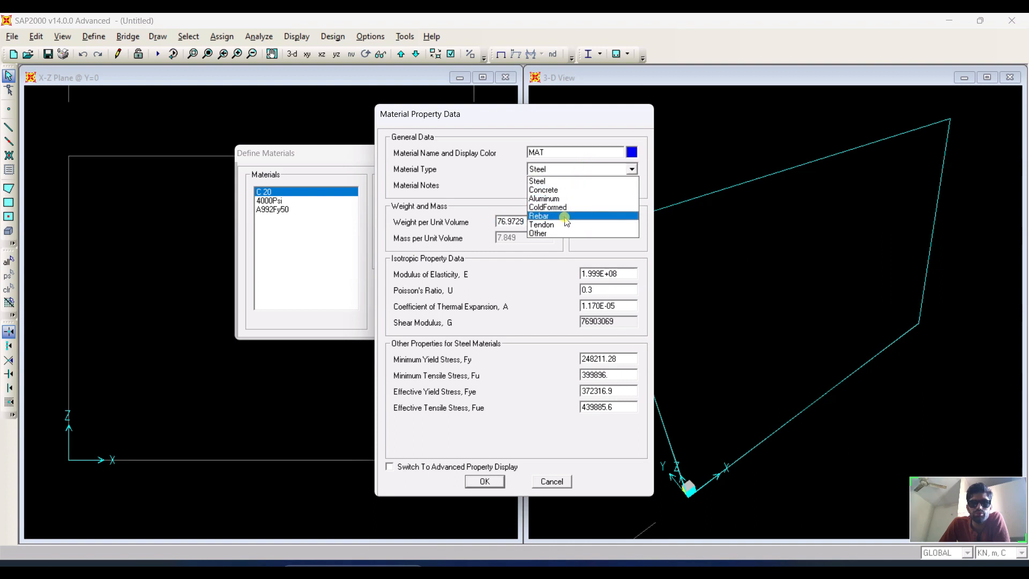
{"action": "left_click", "coordinate": [565, 217]}
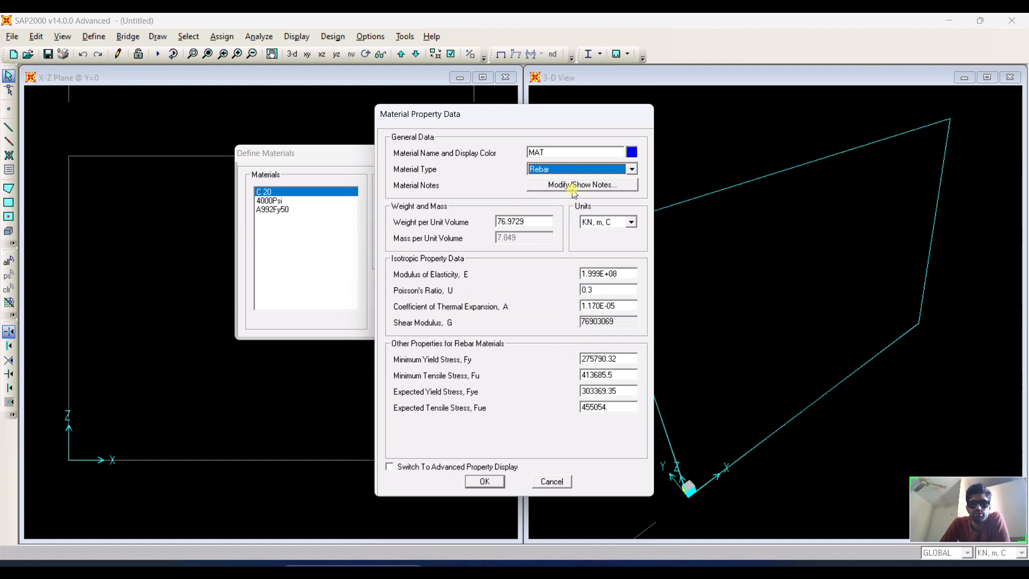
{"action": "left_click", "coordinate": [567, 152]}
{"action": "double_click", "coordinate": [568, 151]}
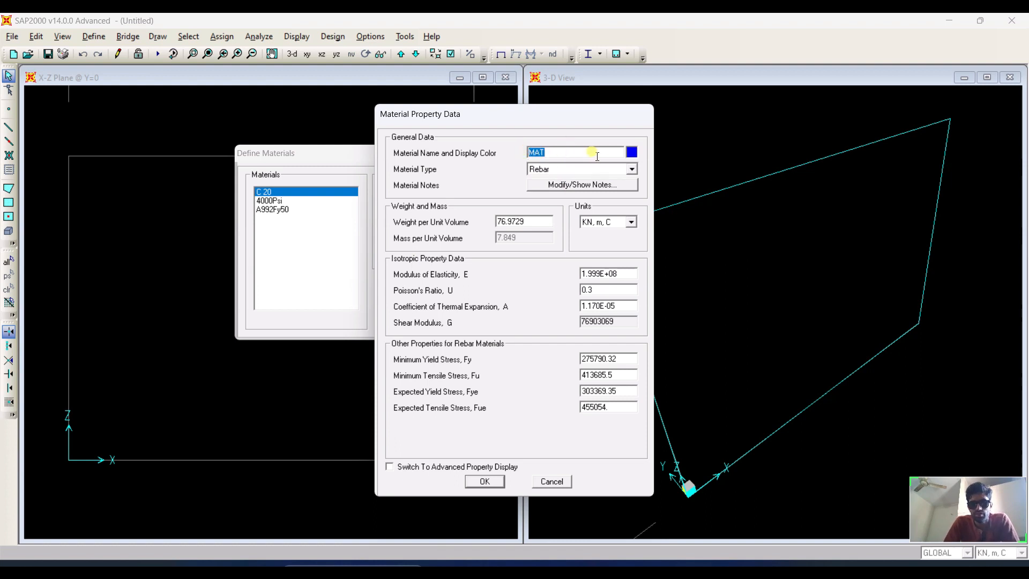
{"action": "type", "text": "G"}
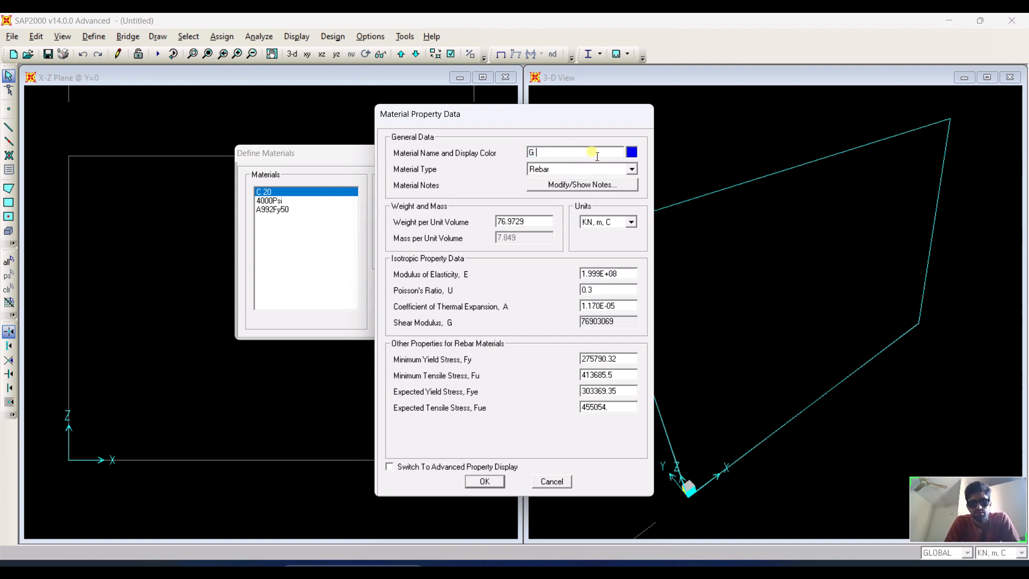
{"action": "type", "text": " 60"}
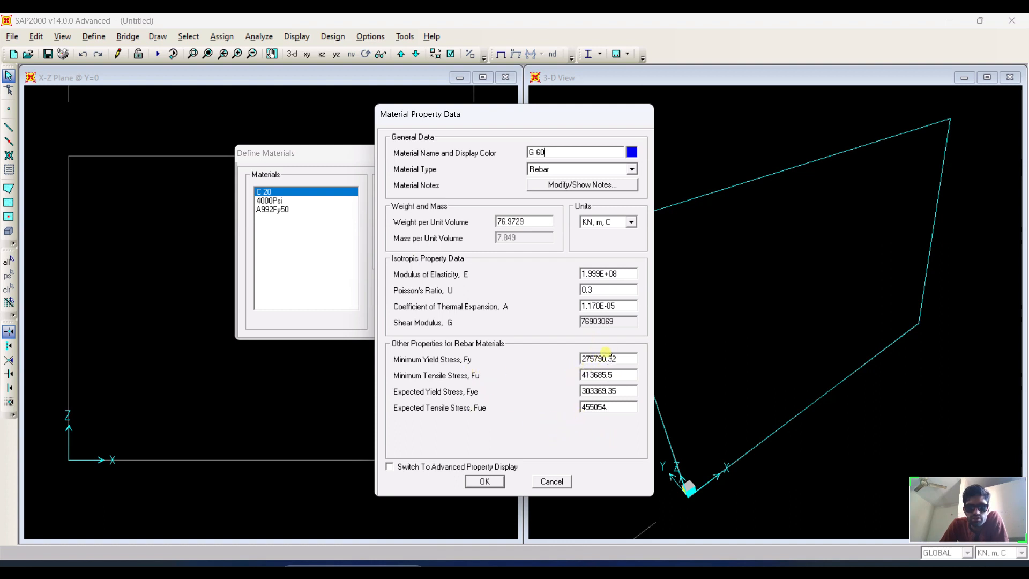
{"action": "mouse_move", "coordinate": [617, 358]}
{"action": "left_mouse_down"}
{"action": "mouse_move", "coordinate": [589, 359]}
{"action": "mouse_move", "coordinate": [612, 363]}
{"action": "left_mouse_up"}
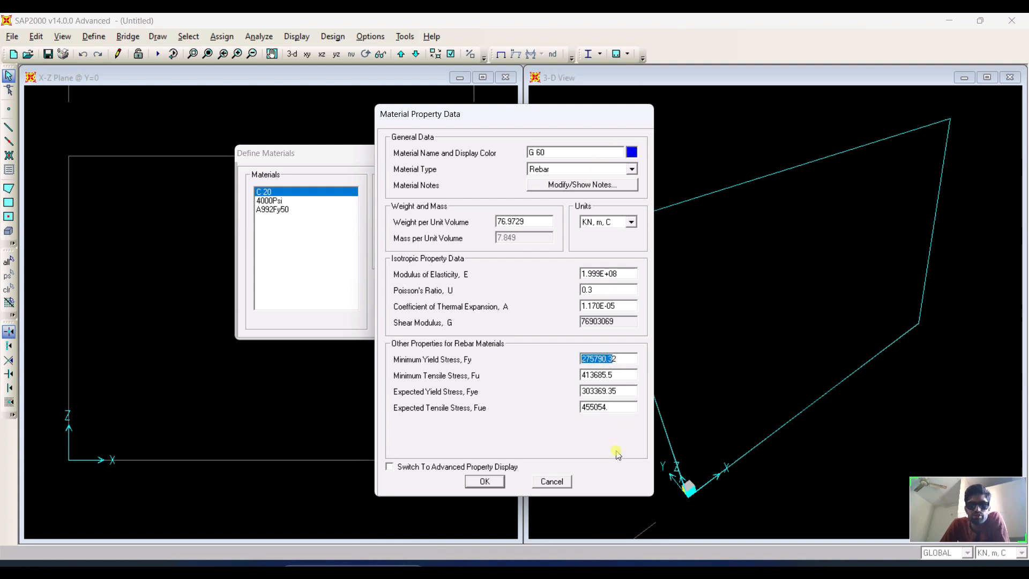
{"action": "left_click", "coordinate": [555, 482]}
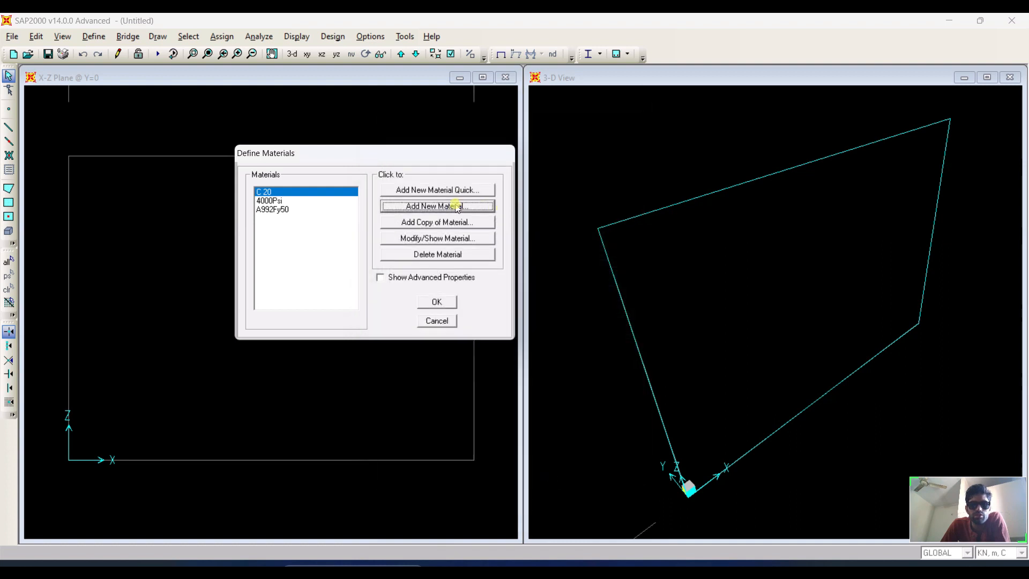
Add a new rebar material quickly using the ASTM A615 Grade 60 specification.
{"action": "left_click", "coordinate": [442, 188]}
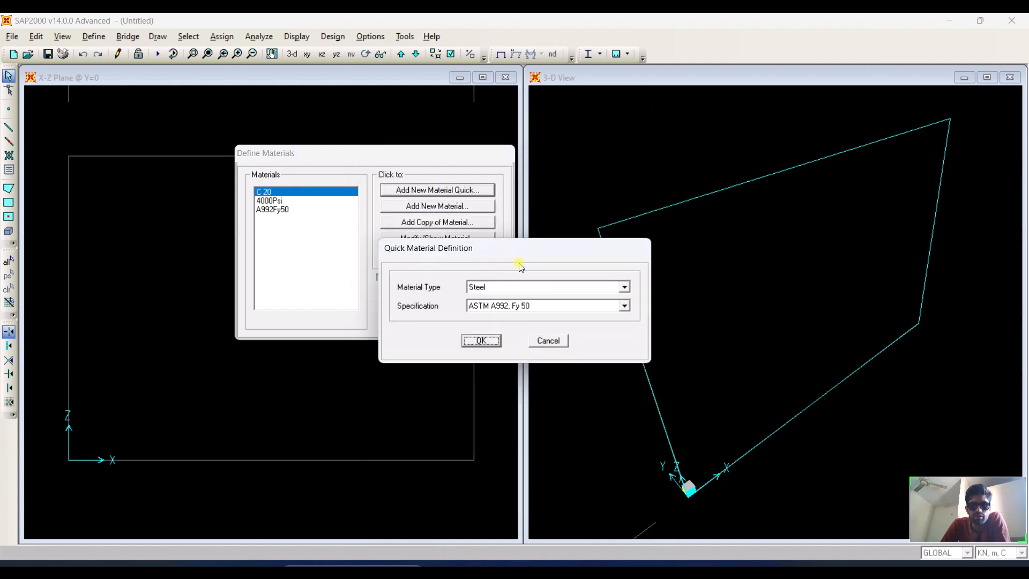
{"action": "left_click", "coordinate": [546, 305]}
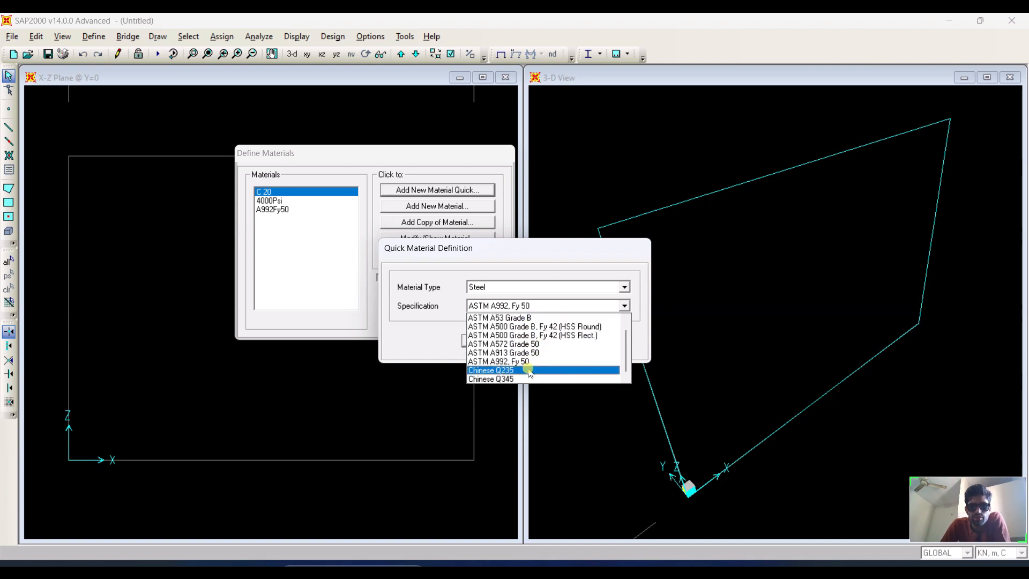
{"action": "scroll", "coordinate": [529, 349], "scroll_direction": "up", "scroll_amount": 1}
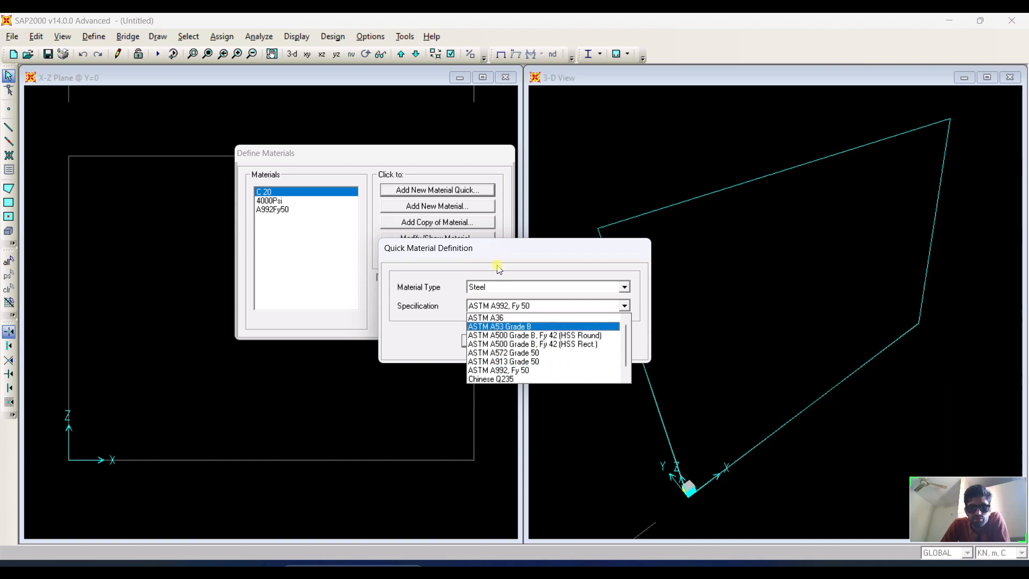
{"action": "left_click", "coordinate": [512, 287]}
{"action": "left_click", "coordinate": [510, 291]}
{"action": "left_click", "coordinate": [507, 299]}
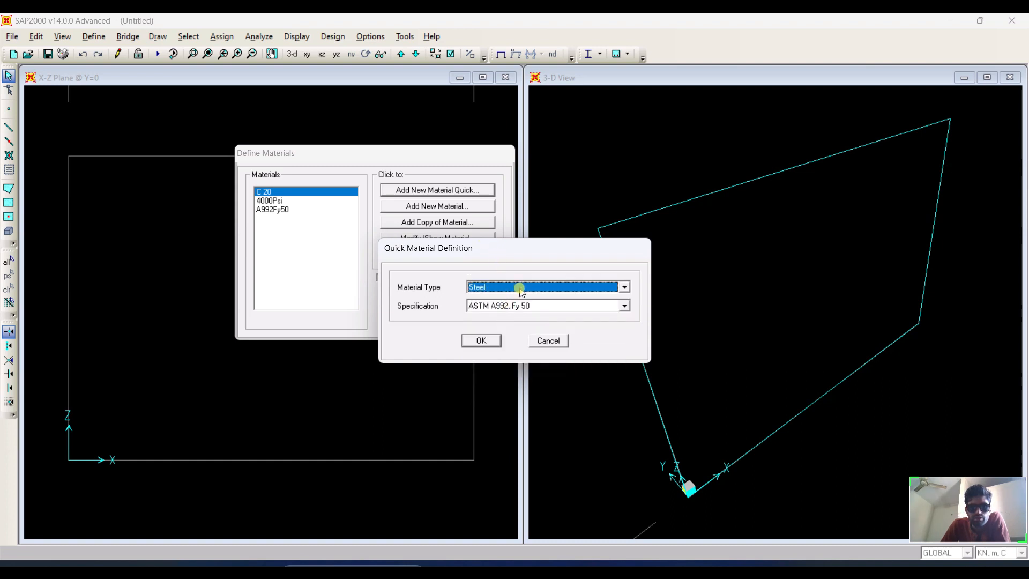
{"action": "left_click", "coordinate": [519, 287]}
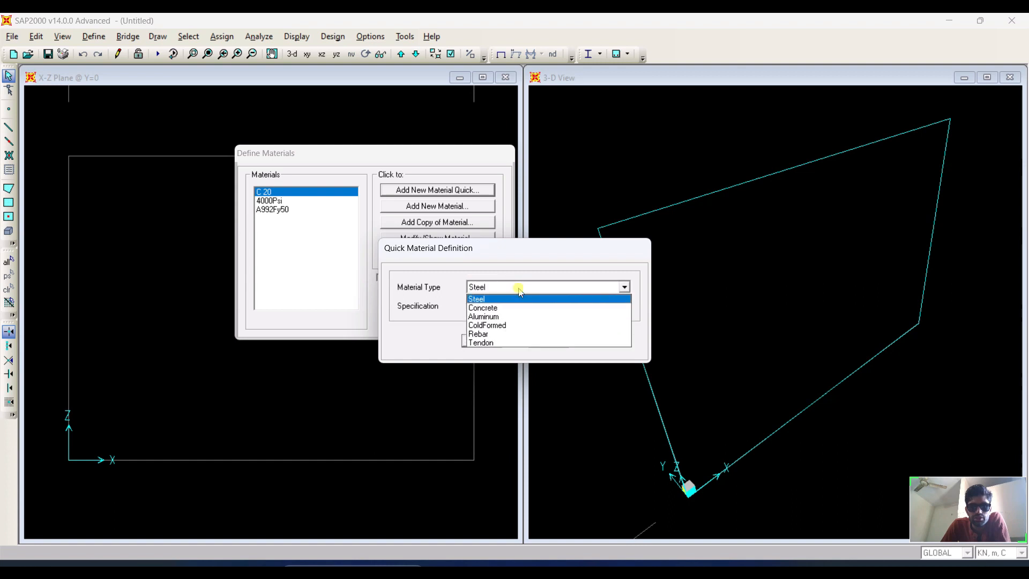
{"action": "left_click", "coordinate": [506, 334]}
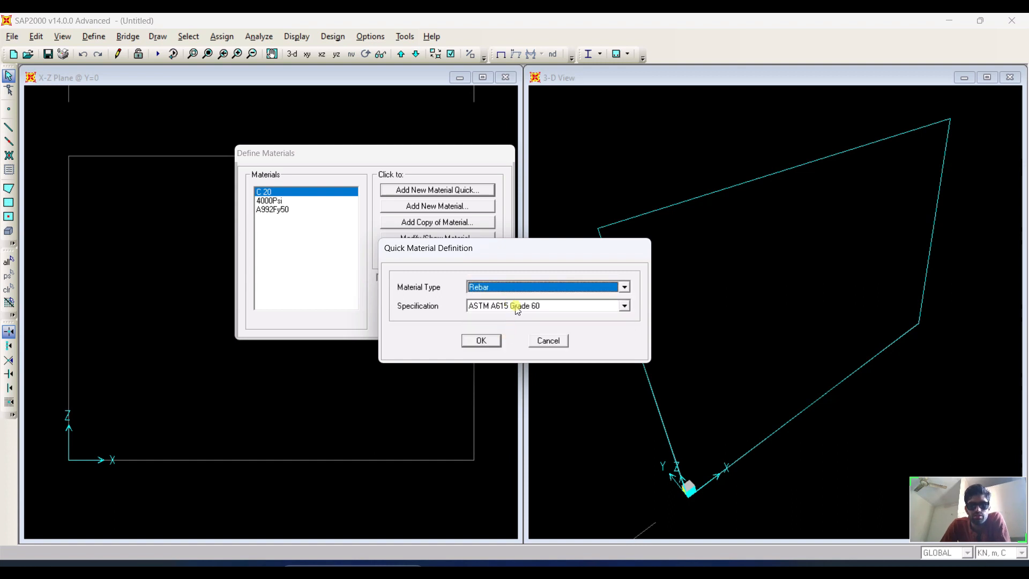
{"action": "left_click", "coordinate": [482, 340]}
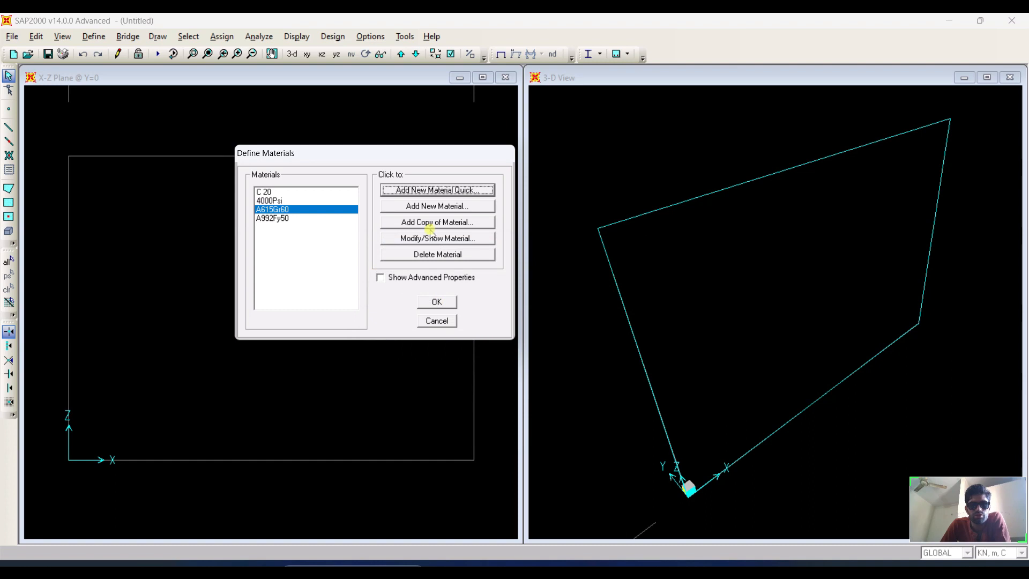
Rename the A615Gr60 rebar material to G 60 and close the materials dialog.
{"action": "left_click", "coordinate": [440, 240]}
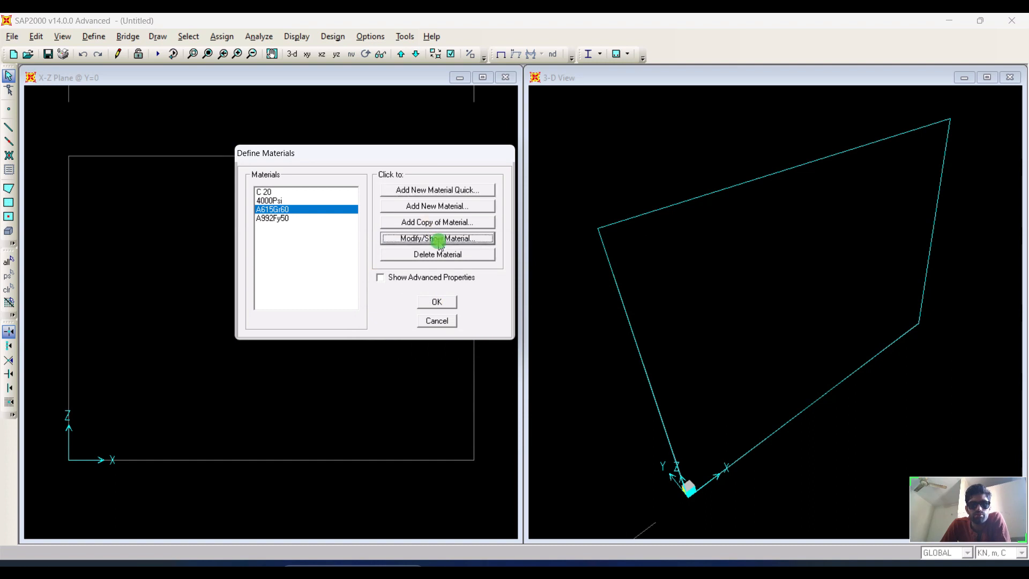
{"action": "left_click", "coordinate": [572, 150]}
{"action": "left_click_drag", "start_coordinate": [572, 151], "coordinate": [528, 153]}
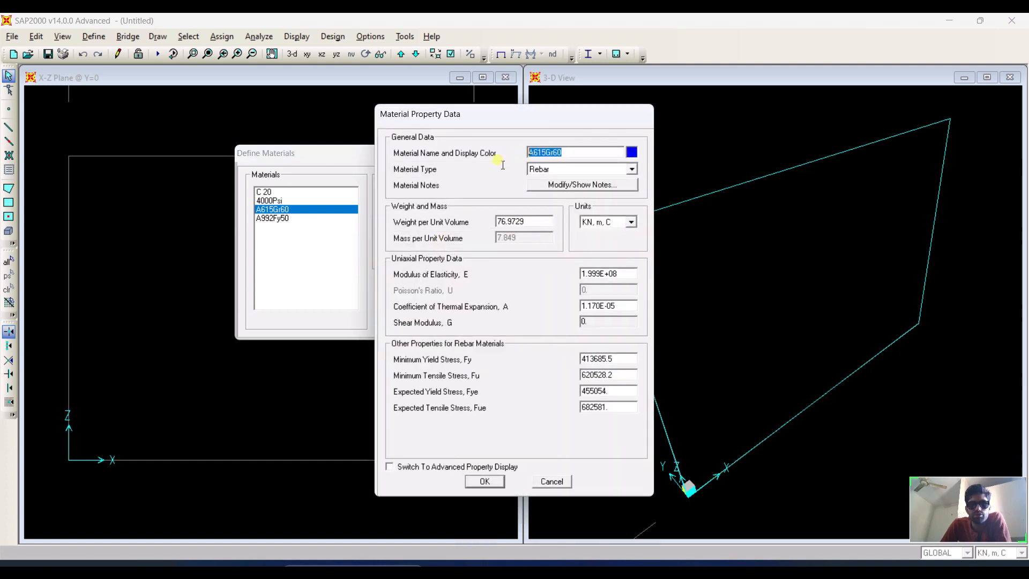
{"action": "type", "text": "G"}
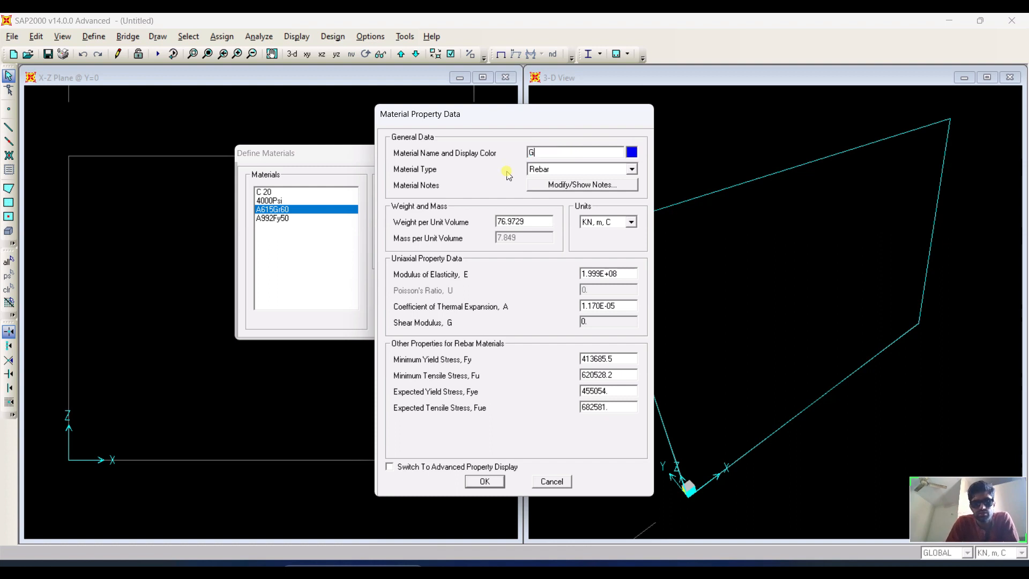
{"action": "type", "text": " 60"}
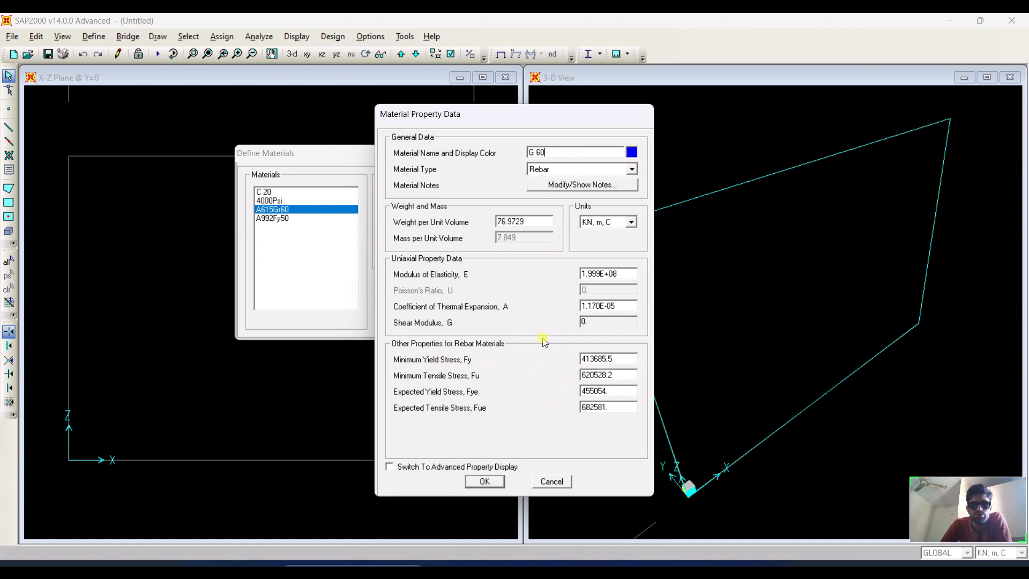
{"action": "left_click", "coordinate": [484, 482]}
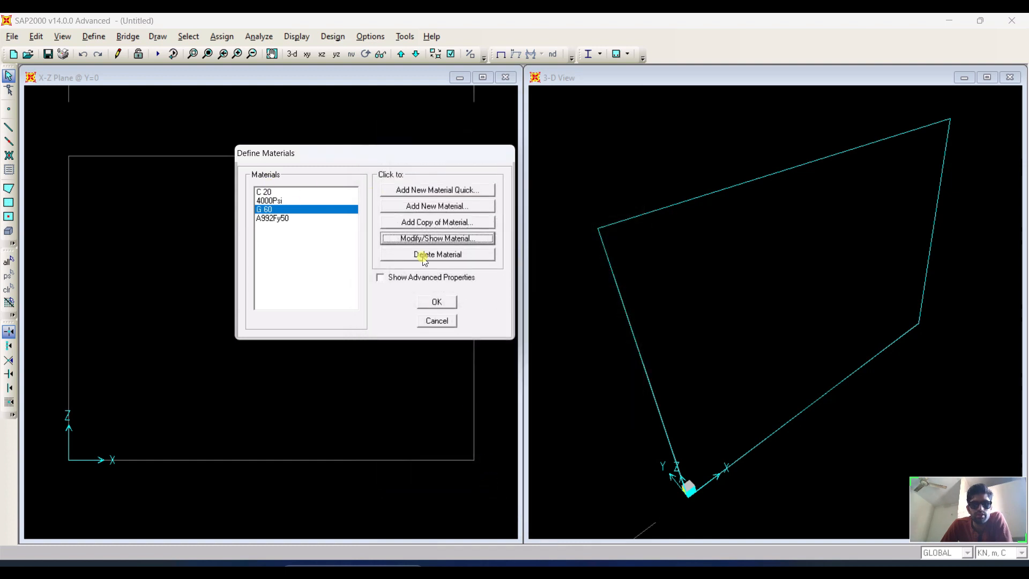
{"action": "left_click", "coordinate": [437, 302]}
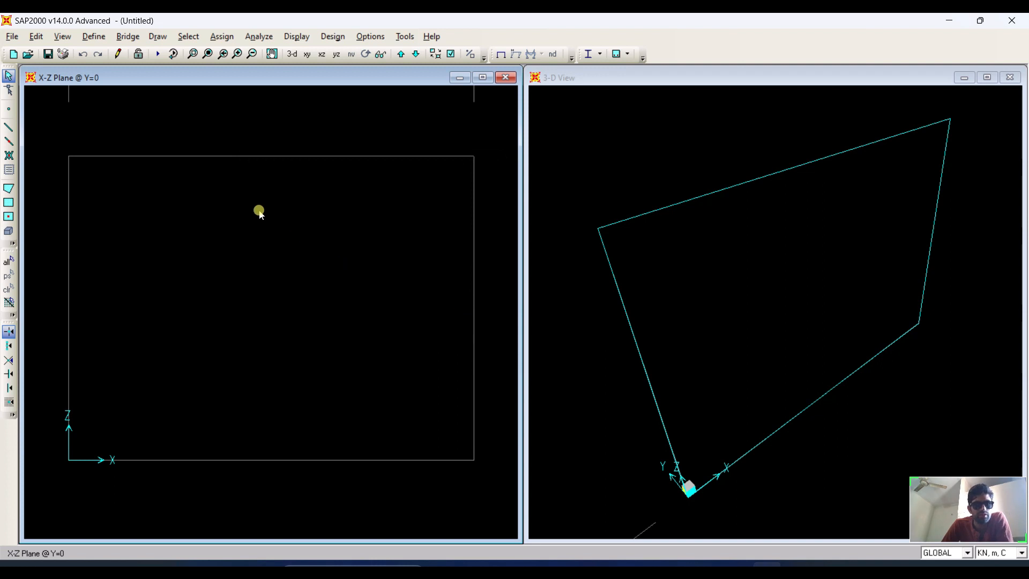
Add a new Shell-type area section and name it Wall.
{"action": "left_click", "coordinate": [89, 37]}
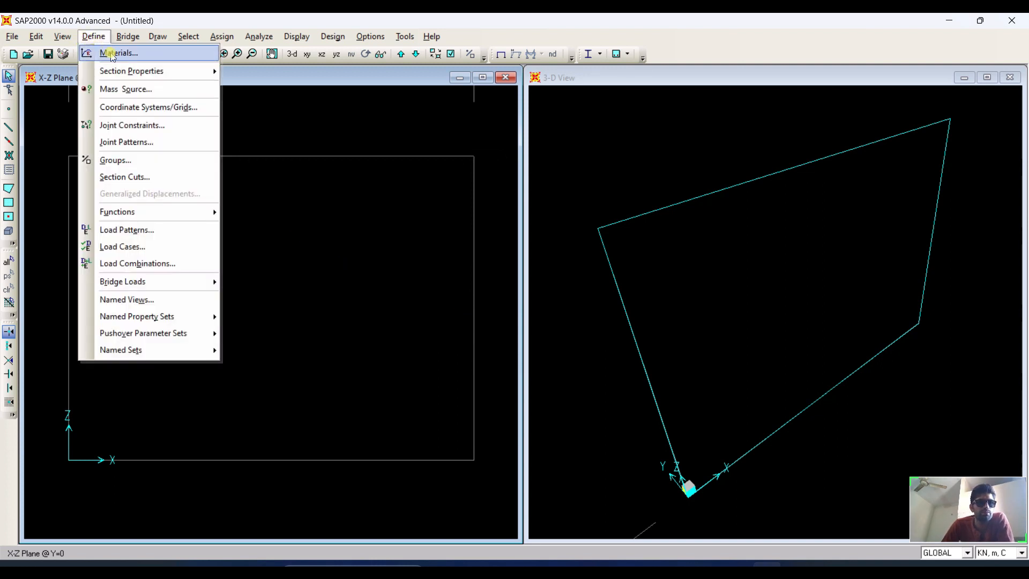
{"action": "mouse_move", "coordinate": [160, 68]}
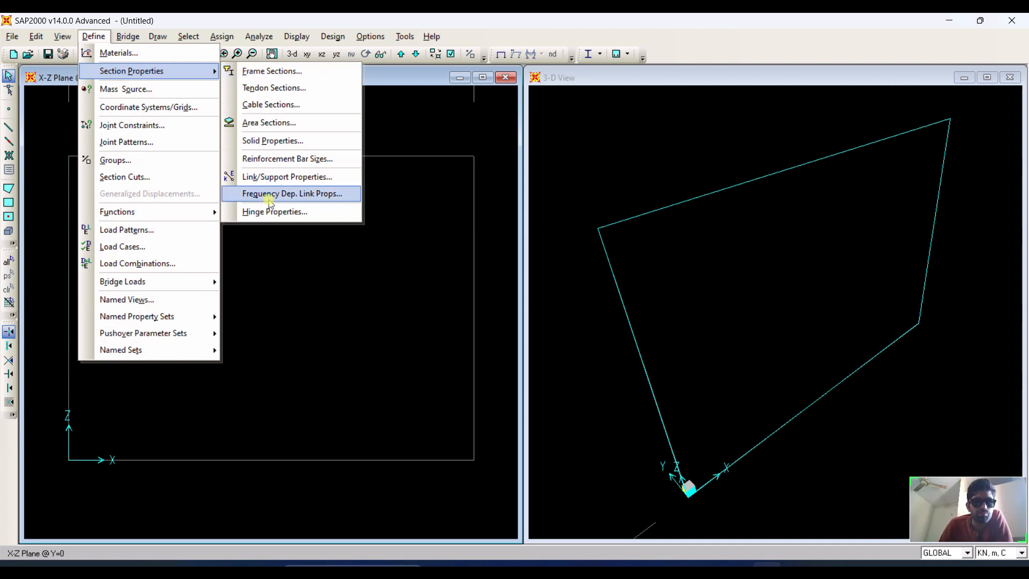
{"action": "left_click", "coordinate": [313, 124]}
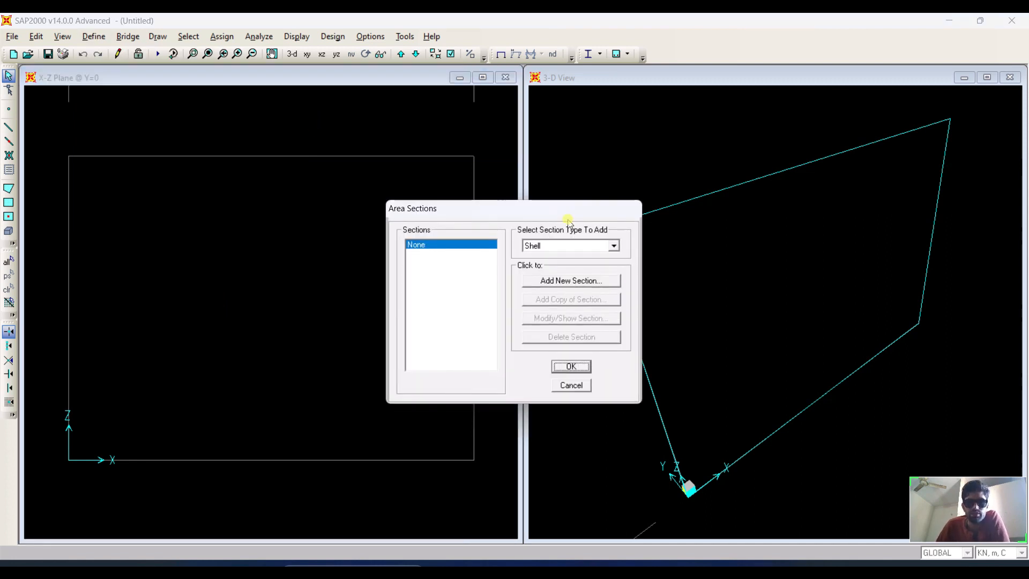
{"action": "left_click_drag", "start_coordinate": [564, 209], "coordinate": [718, 191]}
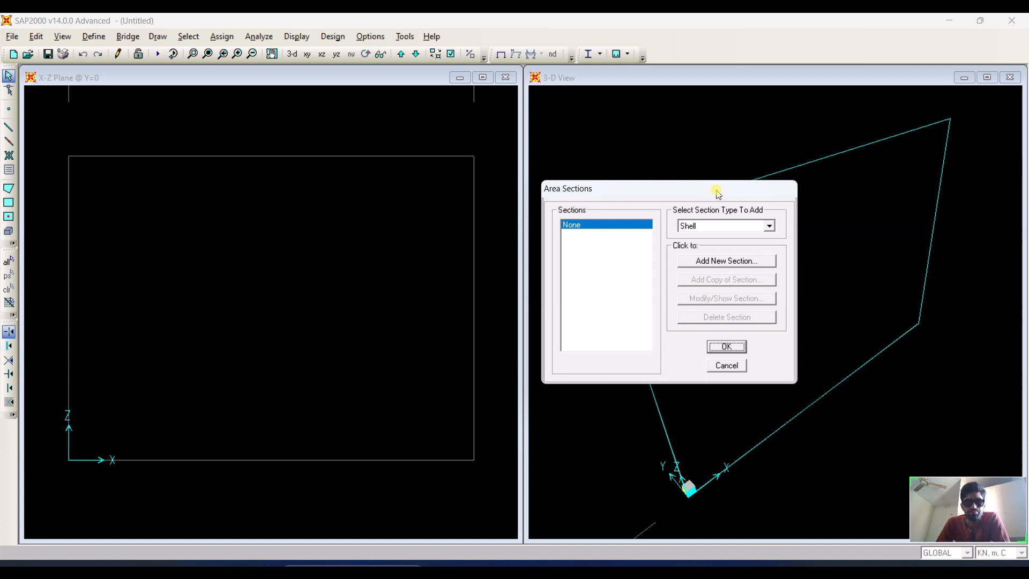
{"action": "left_click", "coordinate": [727, 229]}
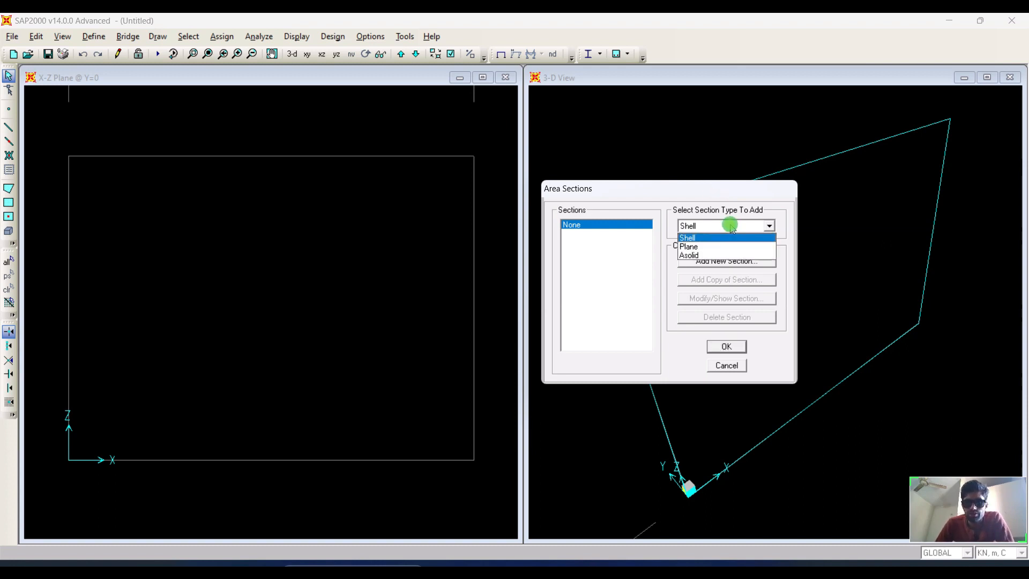
{"action": "left_click", "coordinate": [730, 225]}
{"action": "left_click", "coordinate": [732, 227]}
{"action": "left_click", "coordinate": [717, 227]}
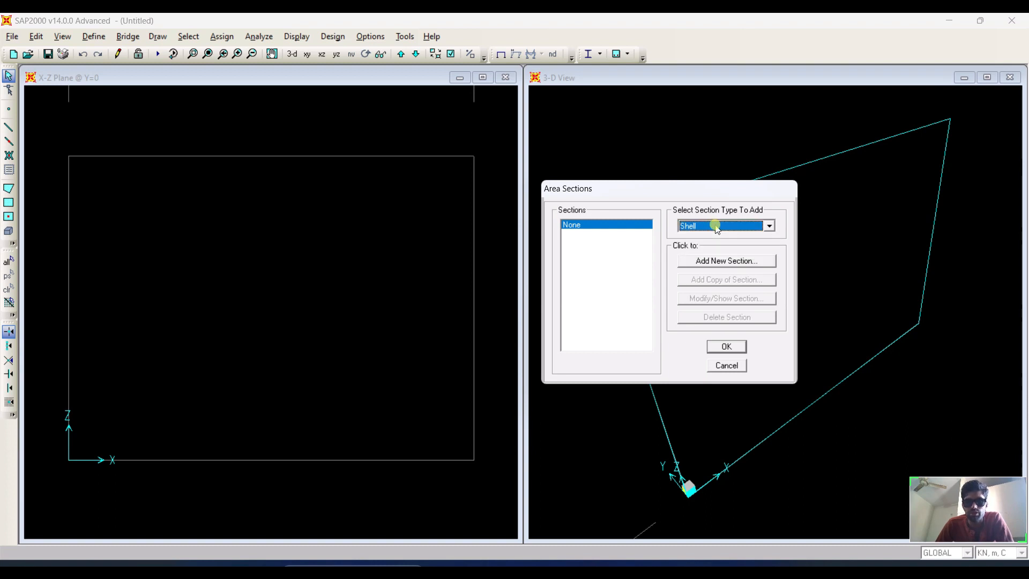
{"action": "left_click", "coordinate": [720, 261]}
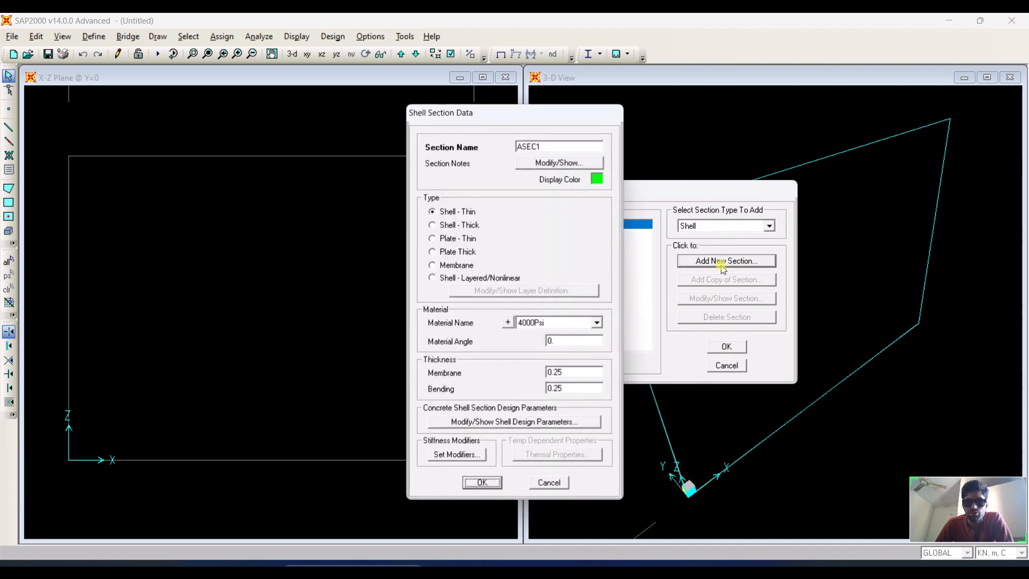
{"action": "left_click", "coordinate": [547, 147]}
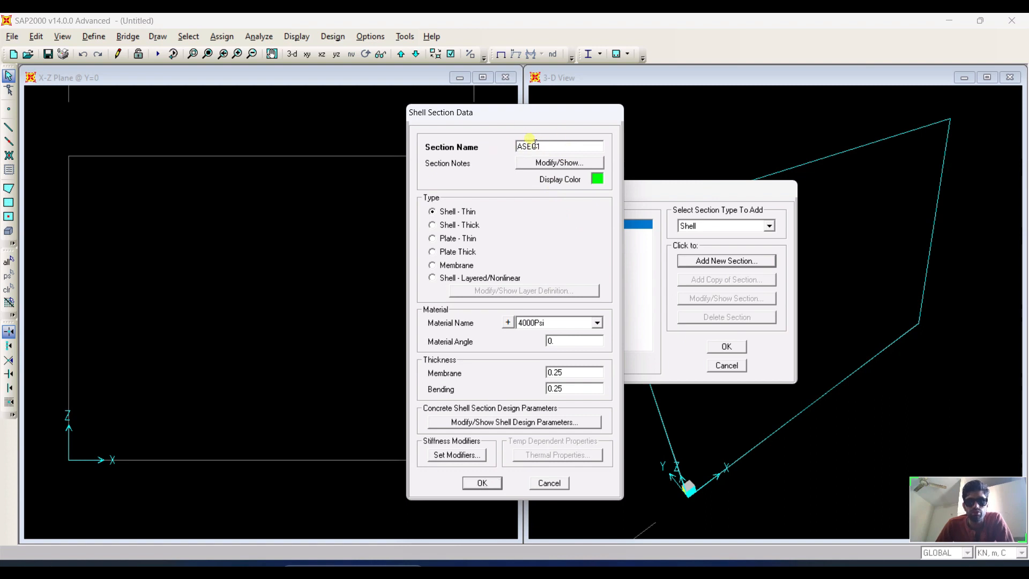
{"action": "double_click", "coordinate": [530, 148]}
{"action": "type", "text": "W"}
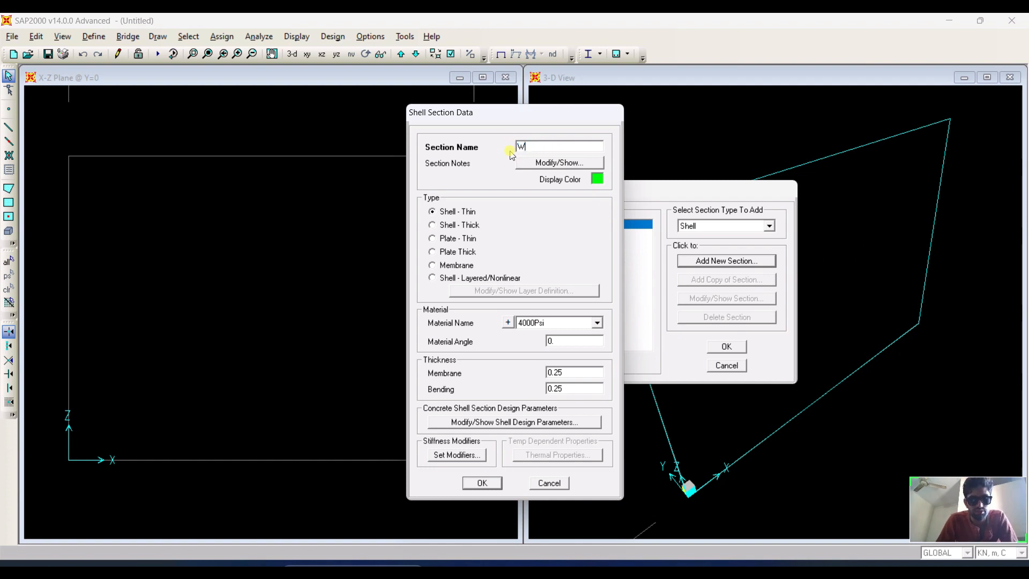
{"action": "type", "text": "all"}
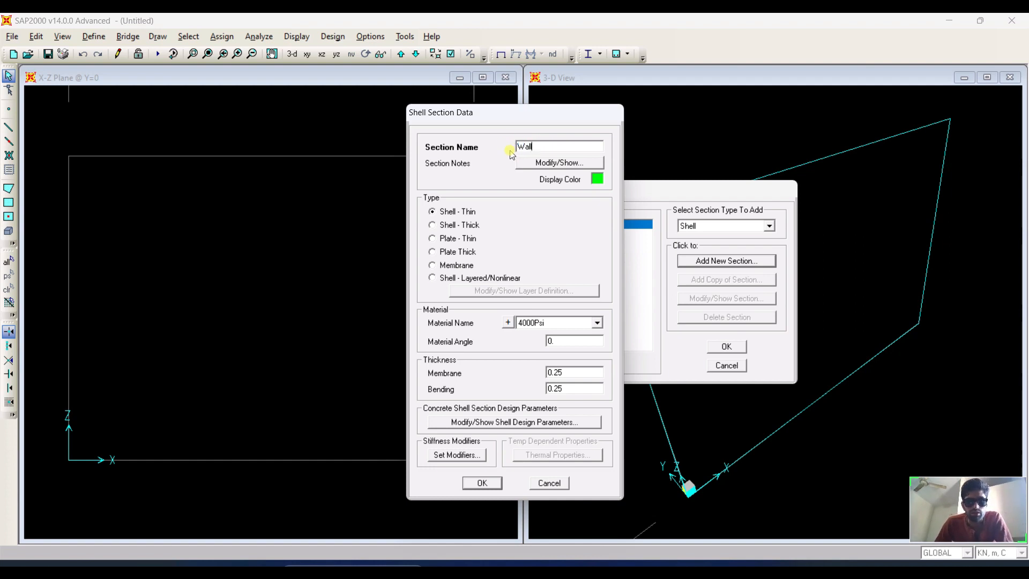
Set the Wall section's material to C 20 and its membrane thickness to 200mm.
{"action": "left_click", "coordinate": [556, 322]}
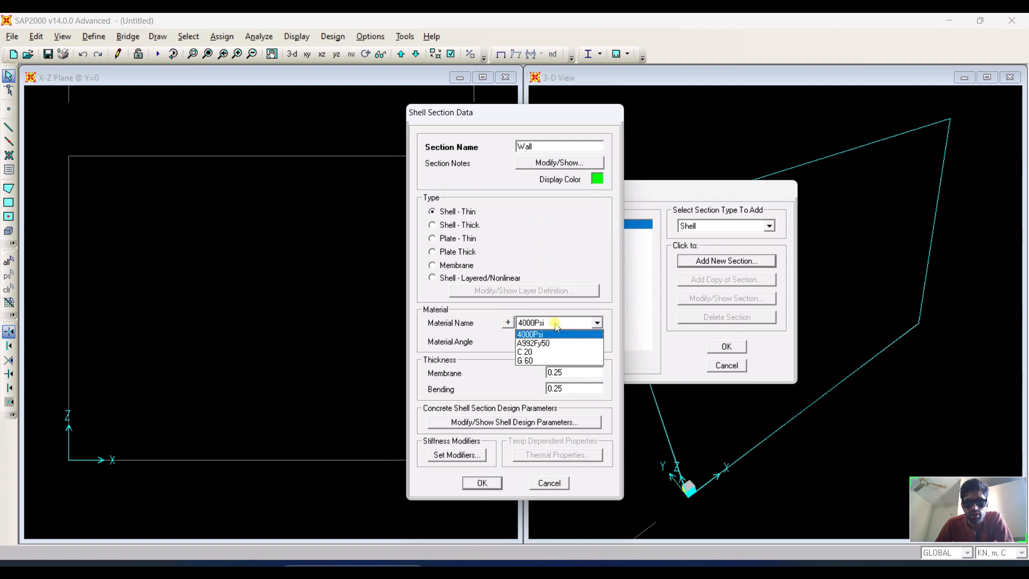
{"action": "left_click", "coordinate": [546, 352]}
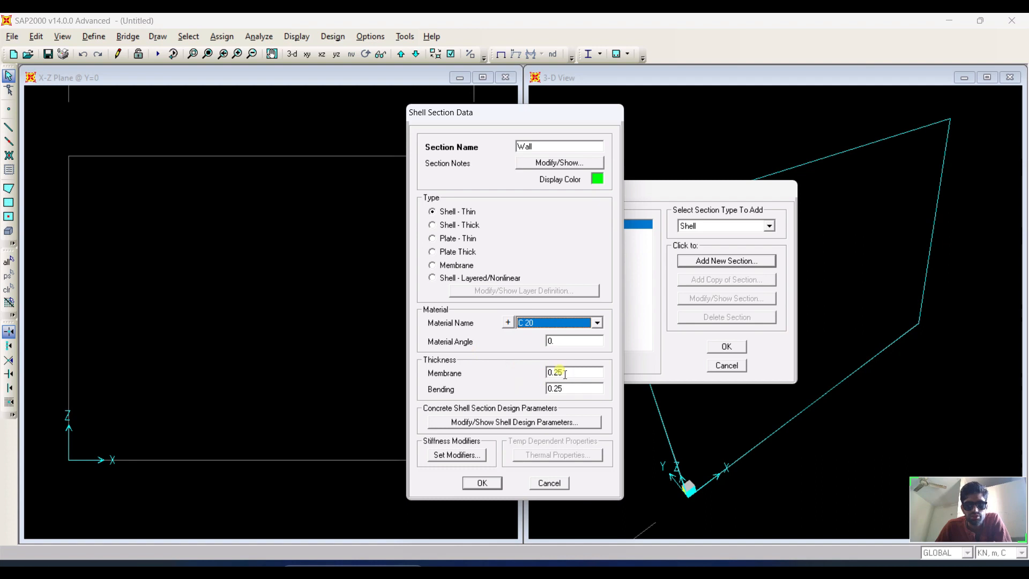
{"action": "left_click_drag", "start_coordinate": [548, 372], "coordinate": [574, 371]}
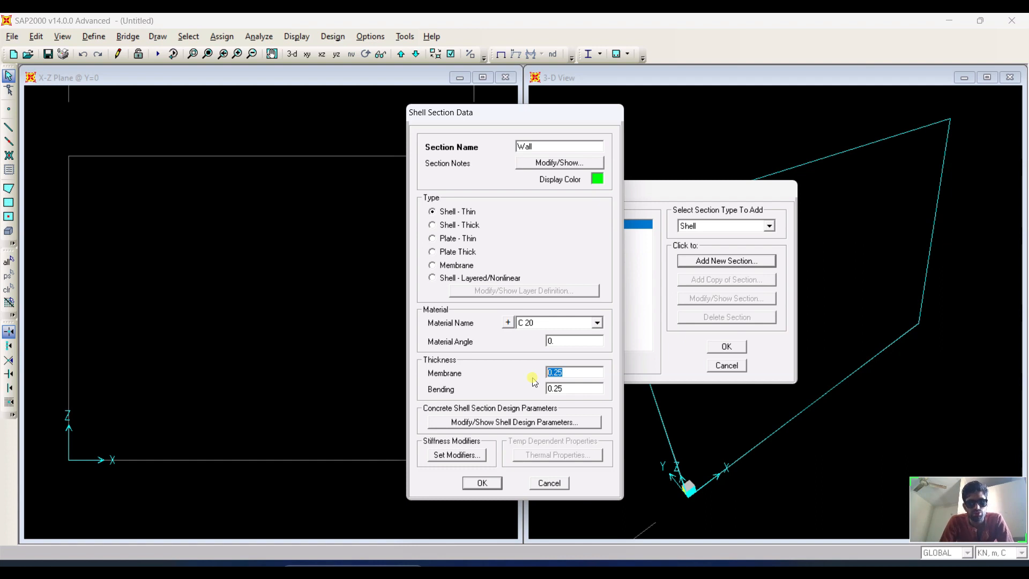
{"action": "type", "text": "2"}
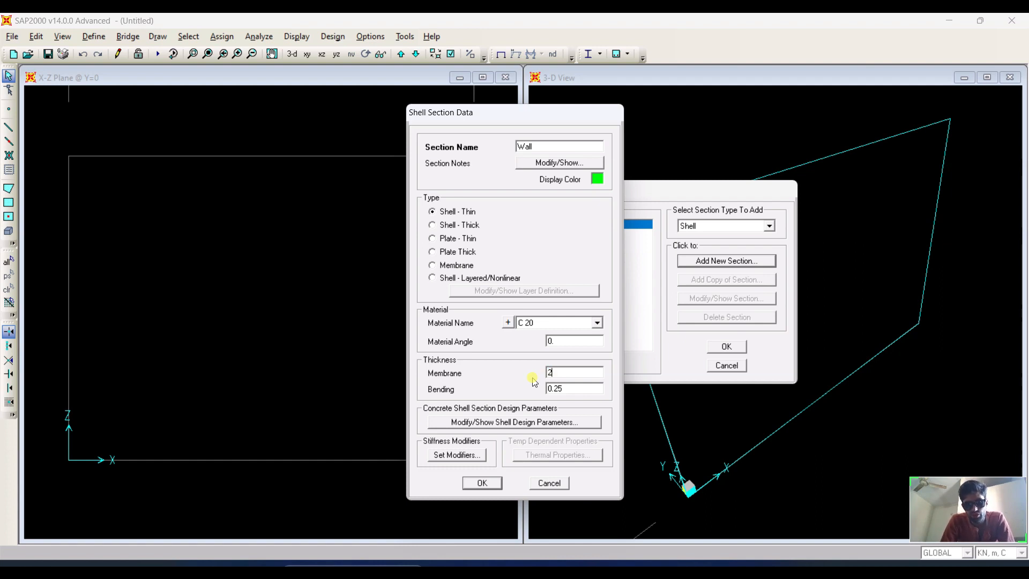
{"action": "type", "text": "00mm"}
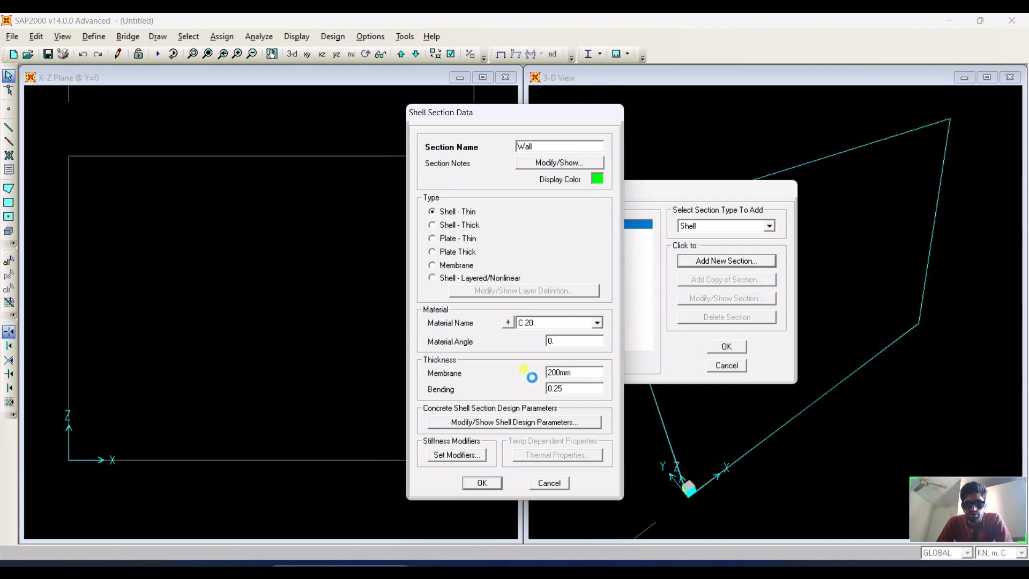
Set the Wall section's bending thickness to 0.20.
{"action": "double_click", "coordinate": [584, 390]}
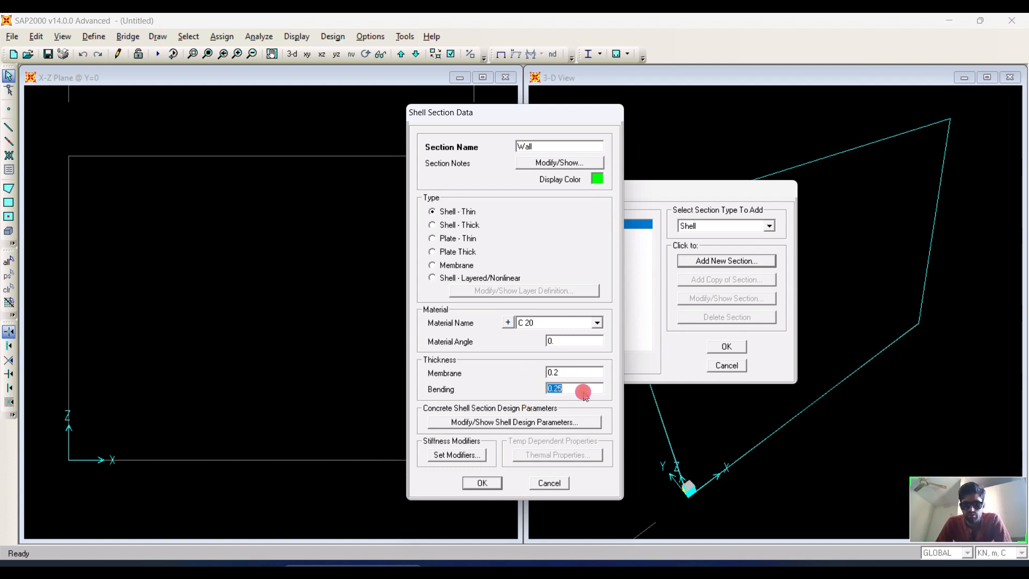
{"action": "right_click", "coordinate": [583, 393]}
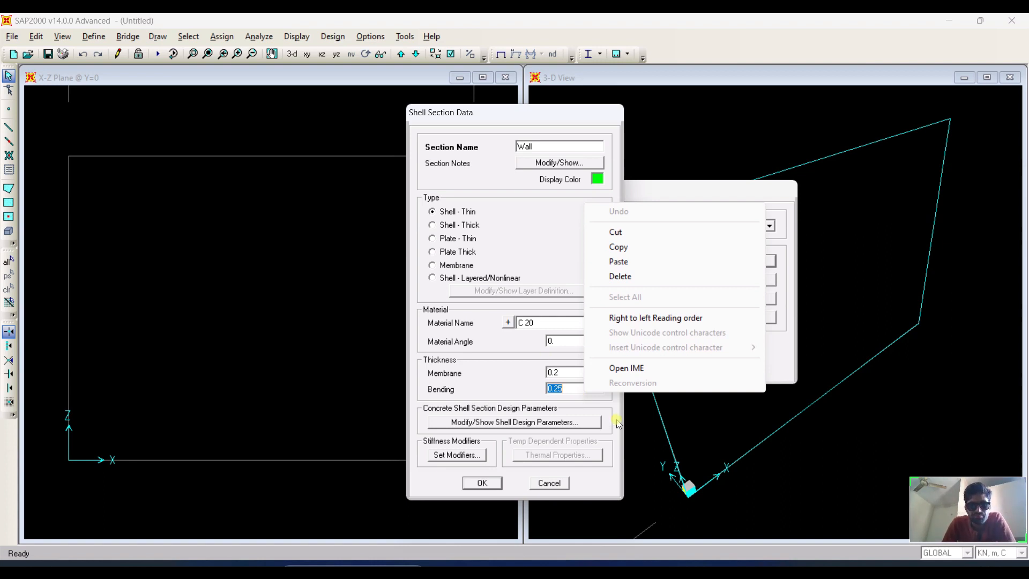
{"action": "left_click", "coordinate": [567, 388]}
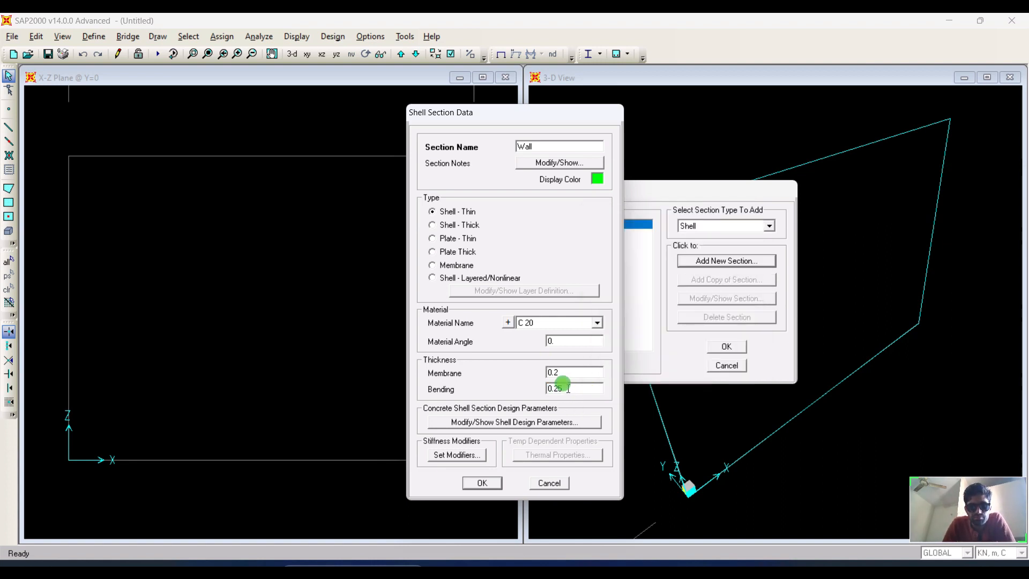
{"action": "key", "text": "BackSpace"}
{"action": "type", "text": "0"}
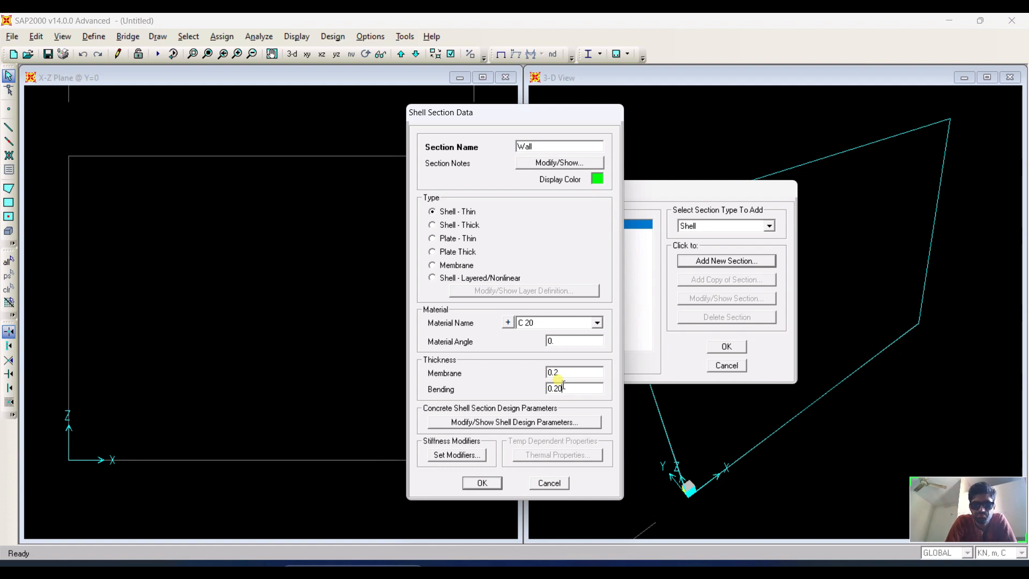
Open the concrete shell design parameters and choose G 60 as the rebar material.
{"action": "left_click", "coordinate": [559, 422]}
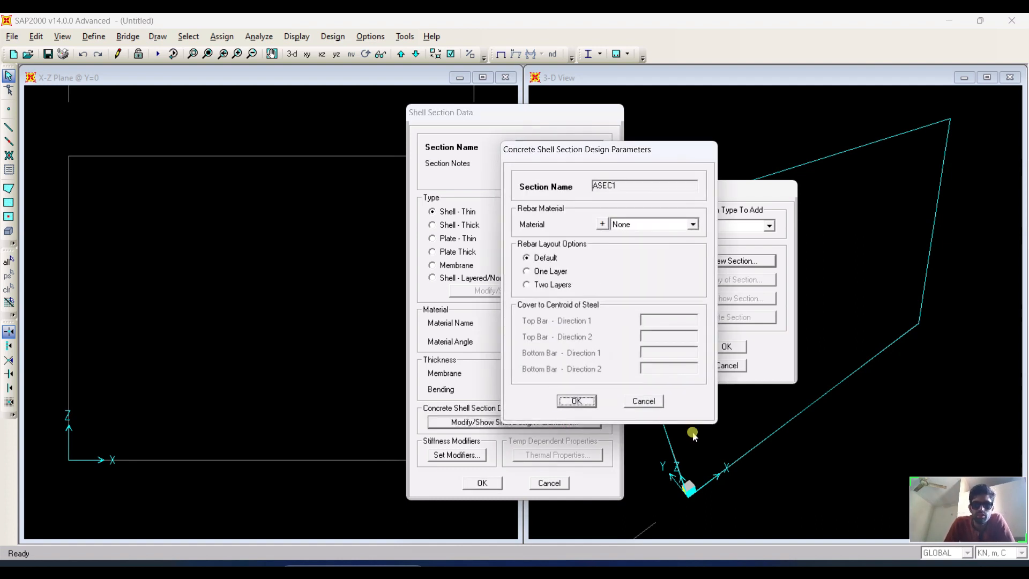
{"action": "left_click", "coordinate": [676, 224]}
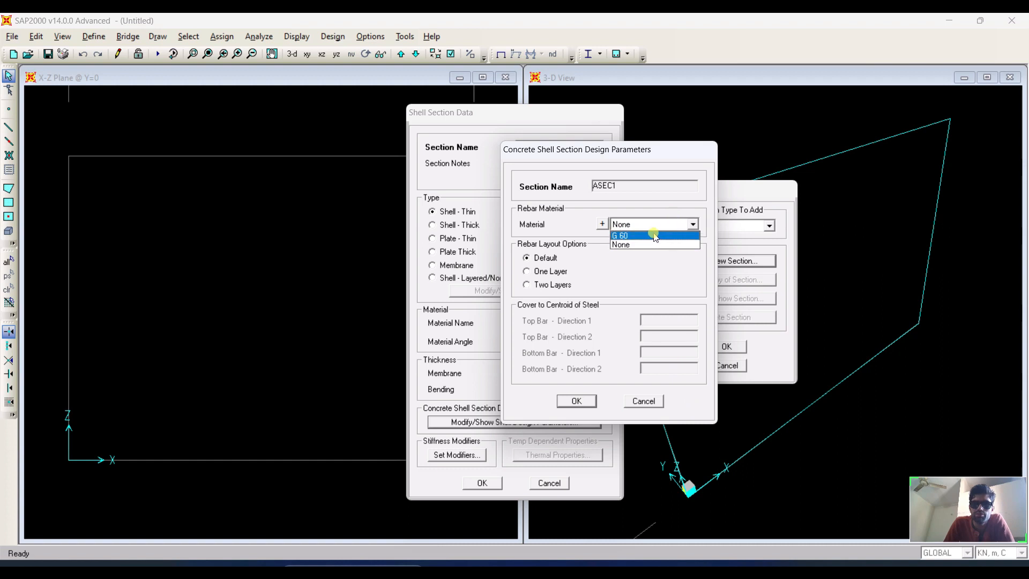
{"action": "left_click", "coordinate": [655, 235]}
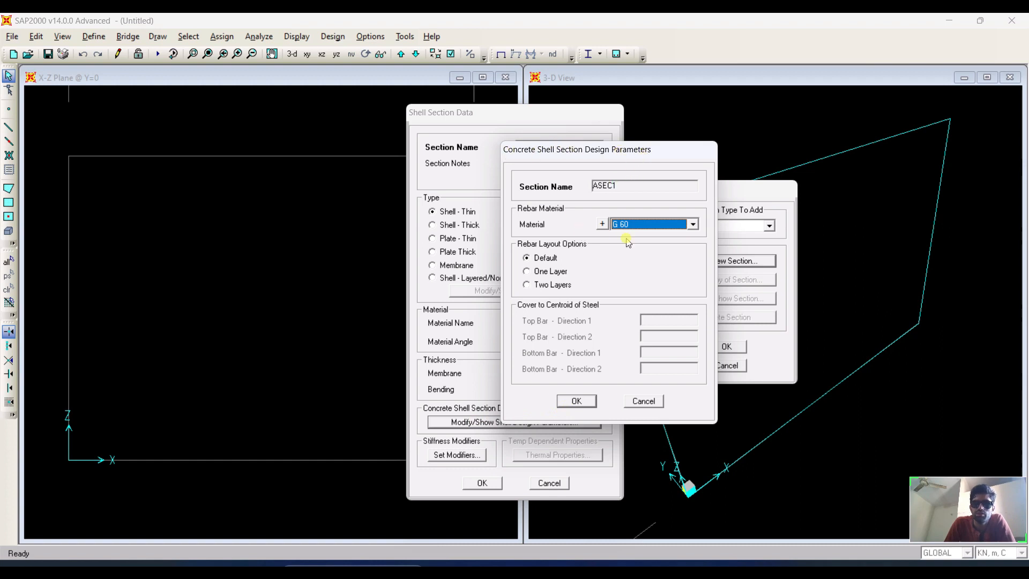
Confirm the Wall shell section settings and close the area section dialogs.
{"action": "left_click", "coordinate": [584, 401]}
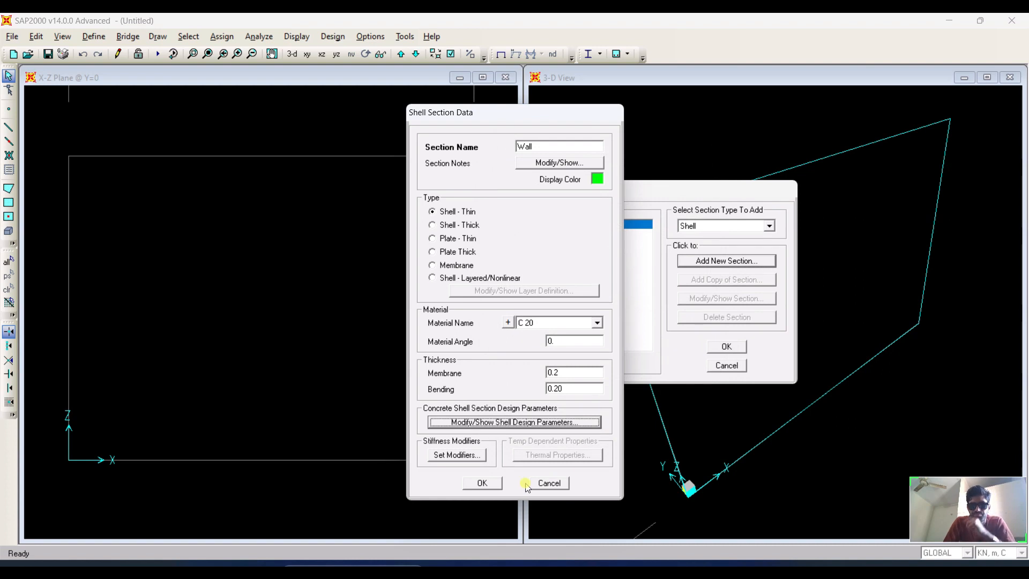
{"action": "left_click", "coordinate": [496, 483]}
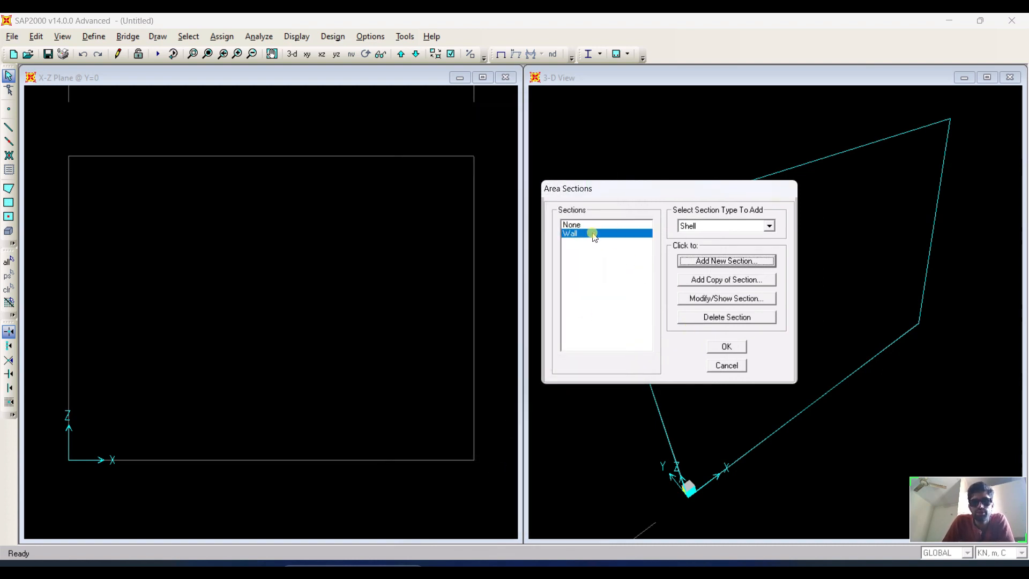
{"action": "left_click", "coordinate": [725, 347]}
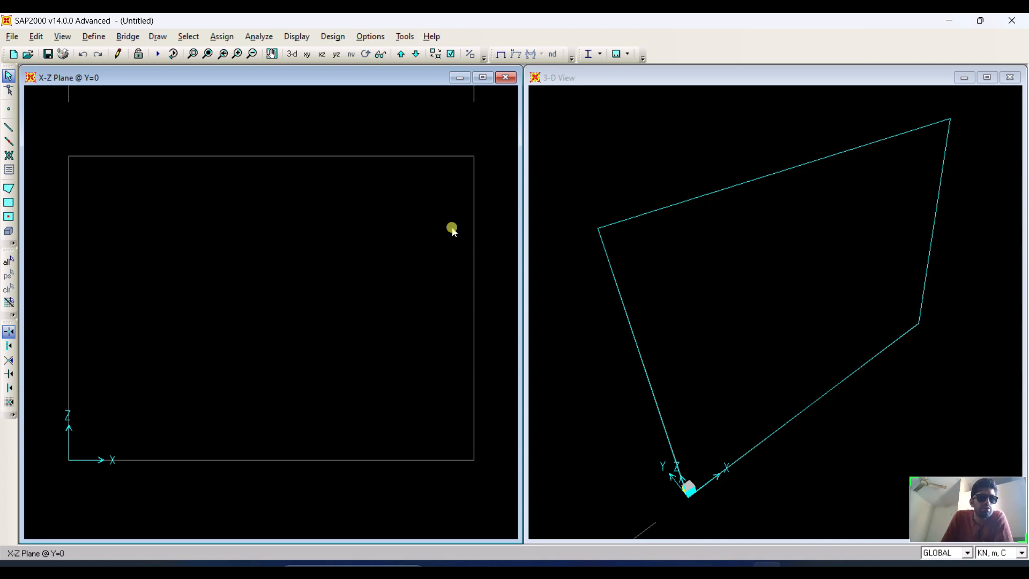
Add a new joint pattern named W Pre.
{"action": "left_click", "coordinate": [102, 40]}
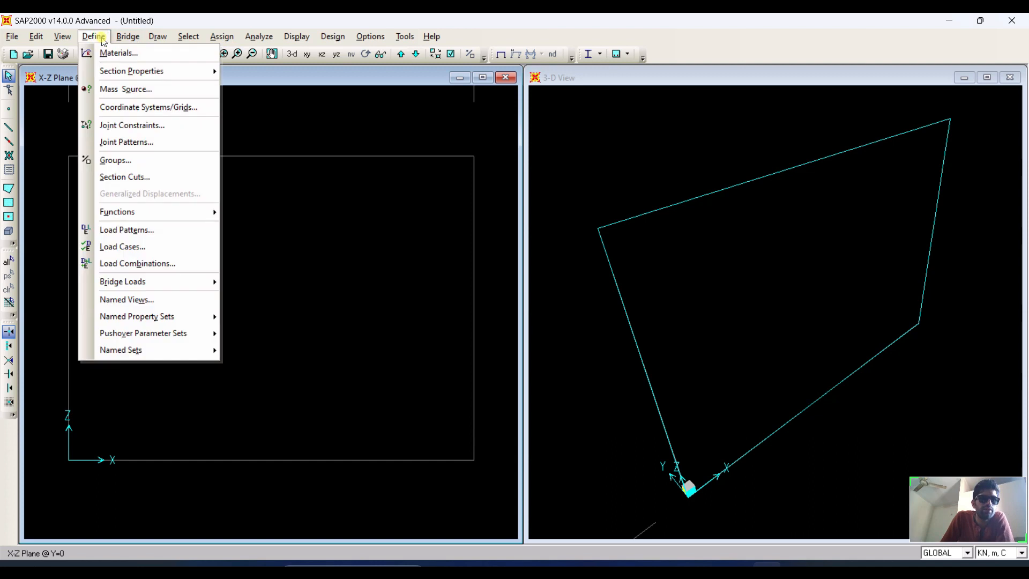
{"action": "mouse_move", "coordinate": [138, 78]}
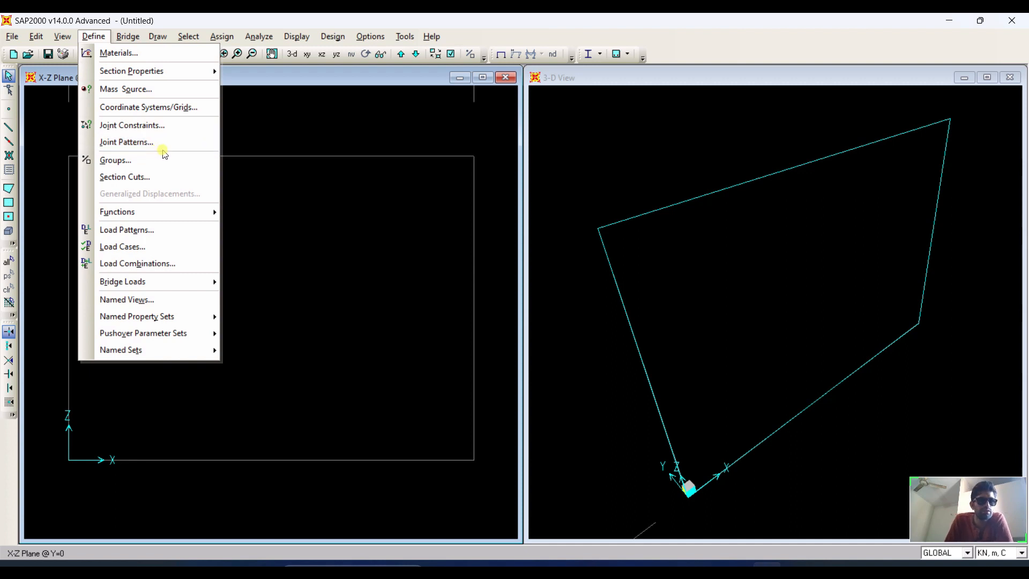
{"action": "left_click", "coordinate": [155, 148]}
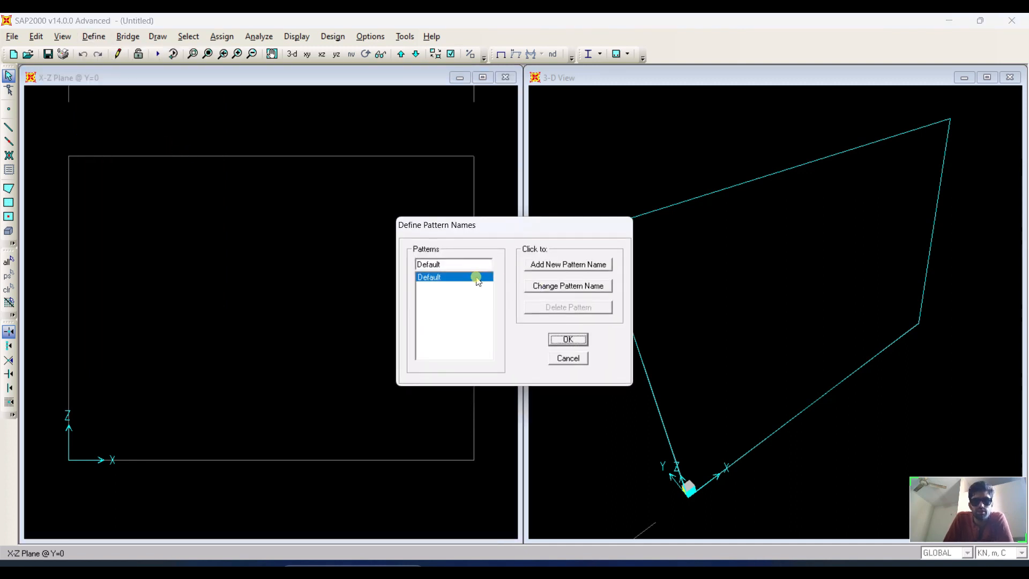
{"action": "left_click", "coordinate": [578, 268]}
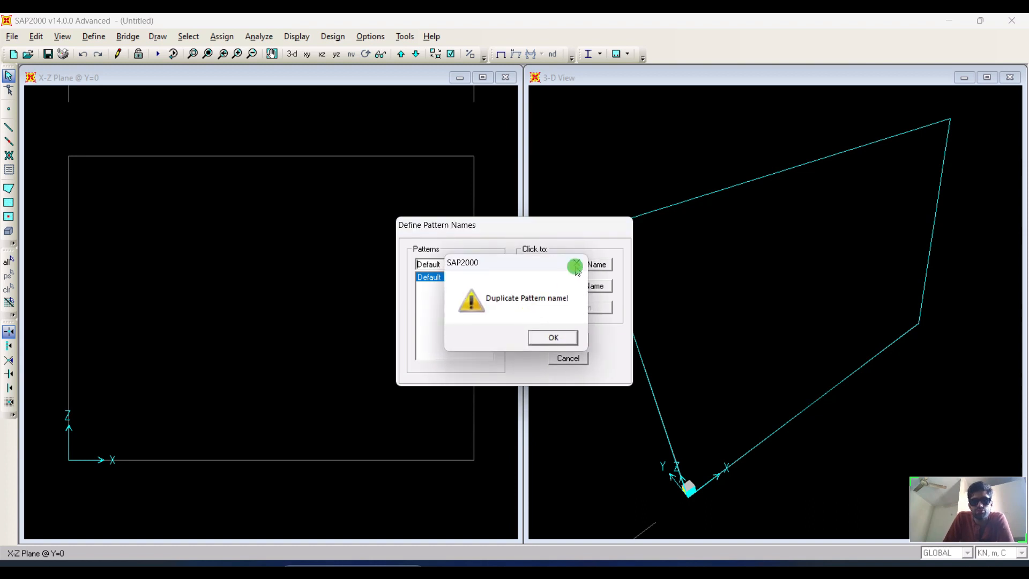
{"action": "left_click", "coordinate": [576, 266]}
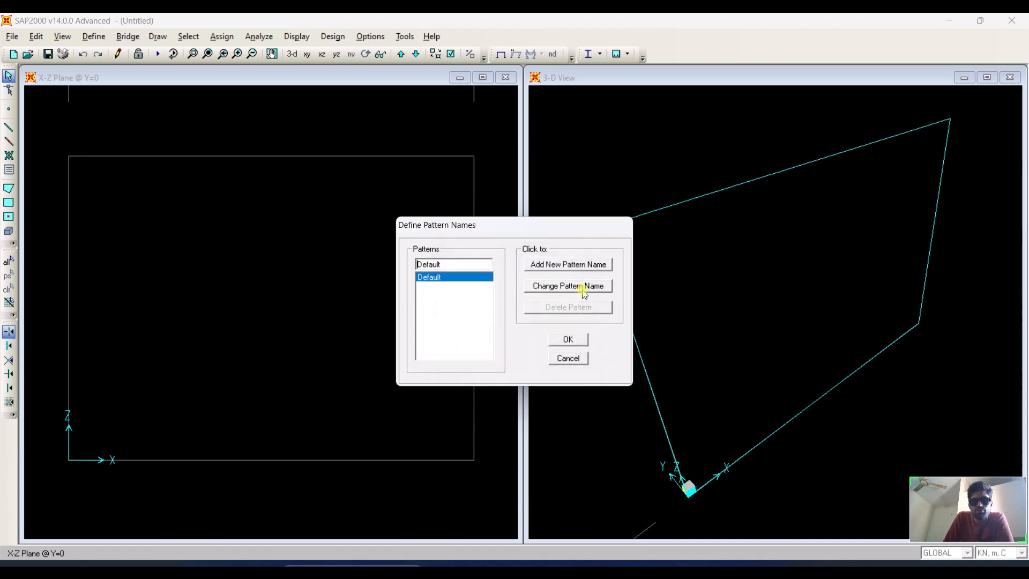
{"action": "left_click", "coordinate": [457, 263]}
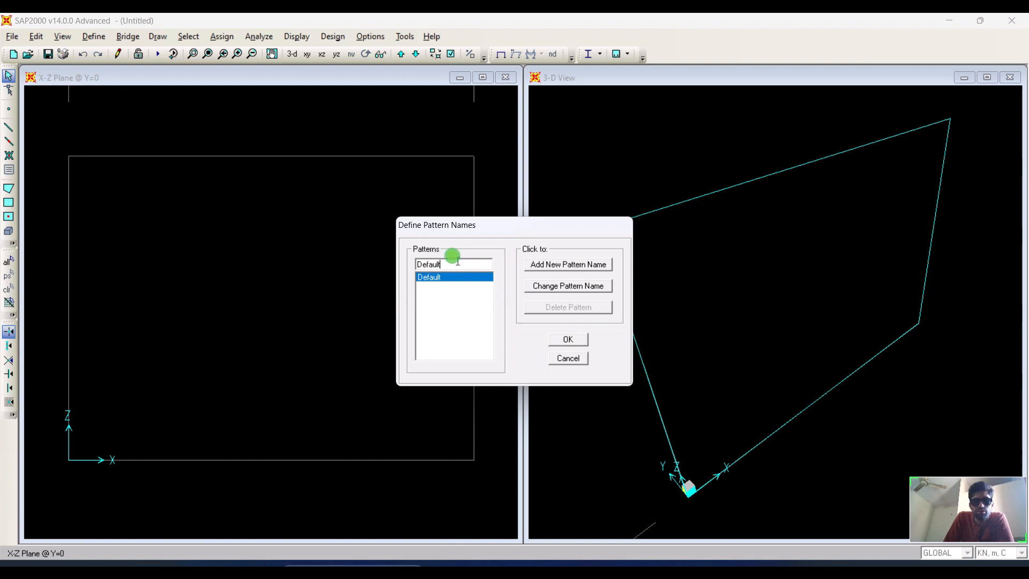
{"action": "left_click_drag", "start_coordinate": [457, 263], "coordinate": [356, 263]}
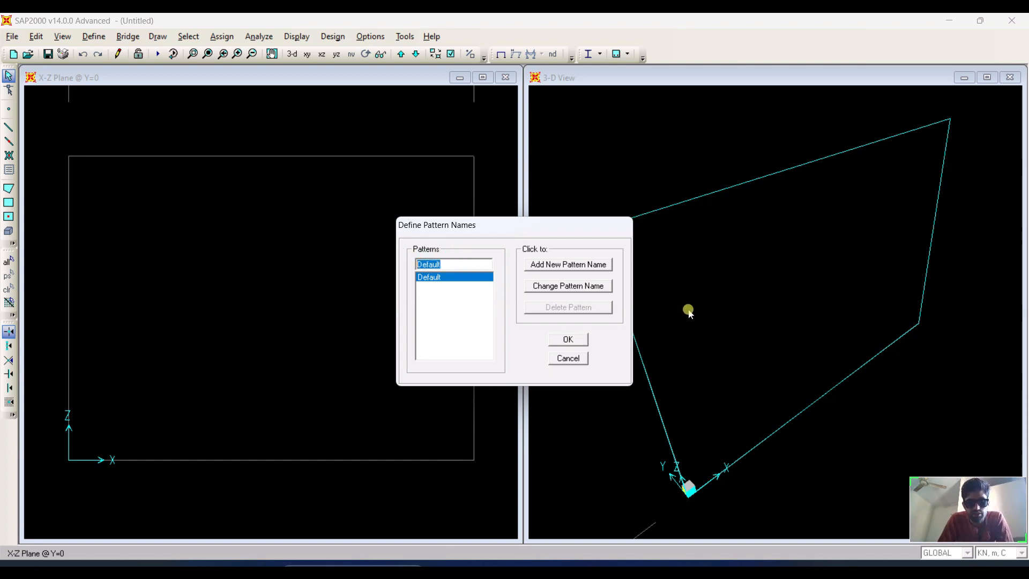
{"action": "type", "text": "W"}
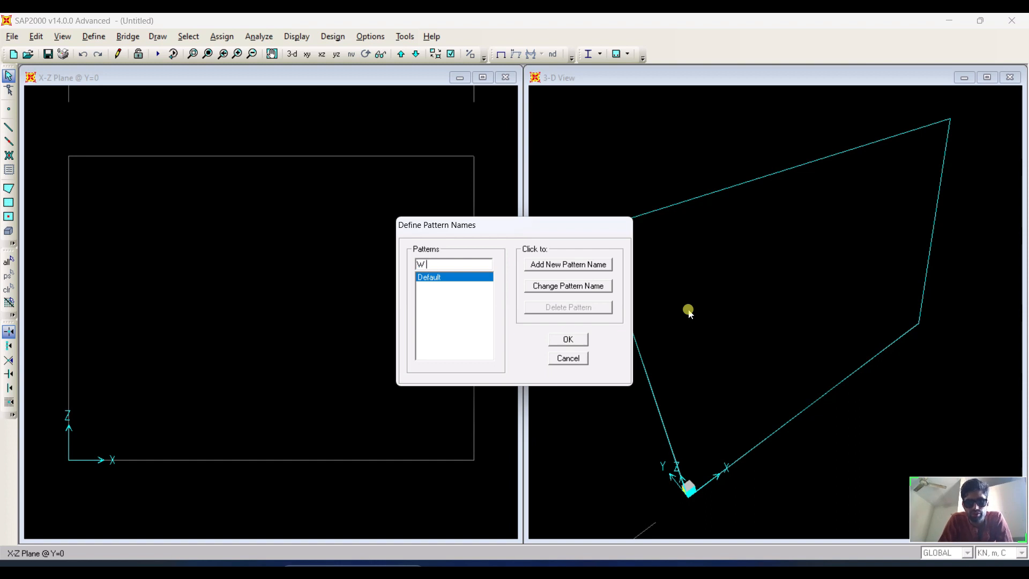
{"action": "type", "text": " Press"}
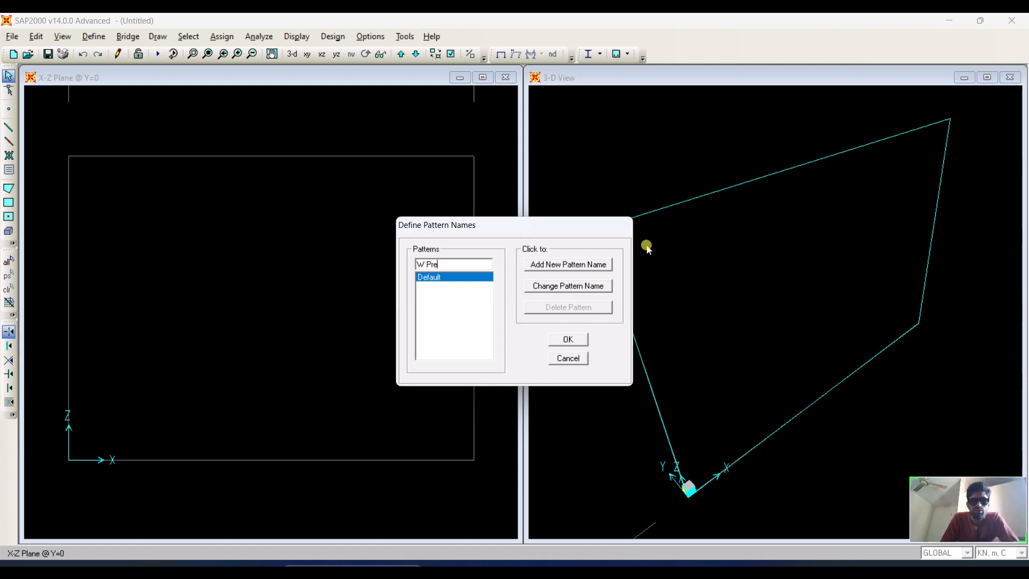
{"action": "left_click", "coordinate": [579, 265]}
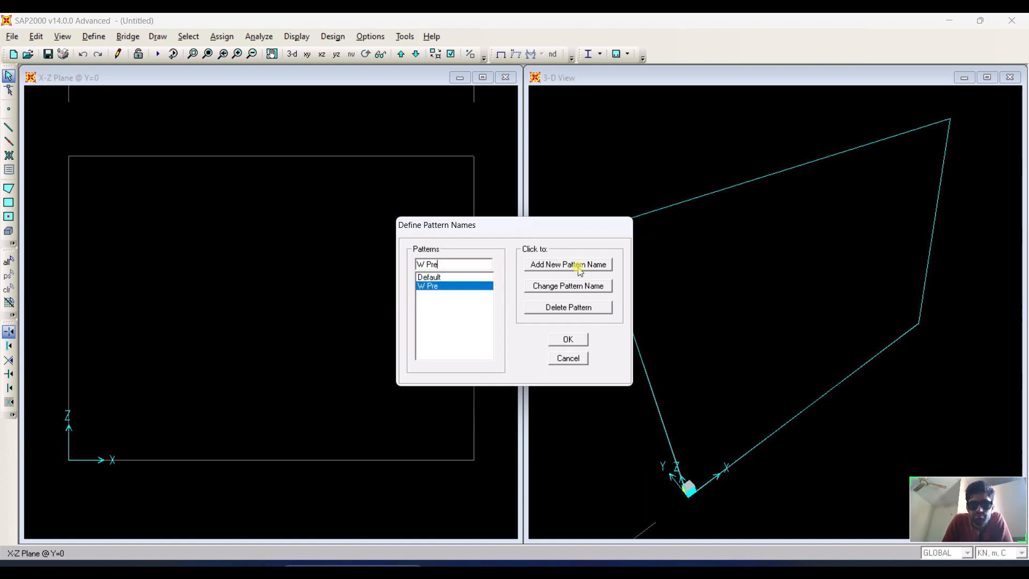
{"action": "left_click", "coordinate": [568, 341]}
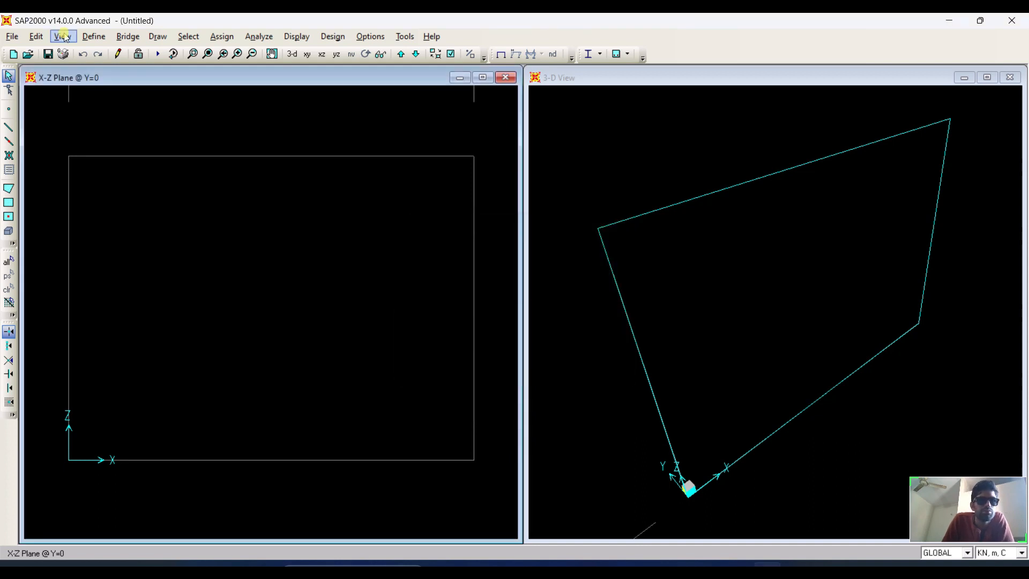
Open the load patterns and enter W Pressure as the new load pattern name.
{"action": "left_click", "coordinate": [93, 35]}
{"action": "mouse_move", "coordinate": [136, 68]}
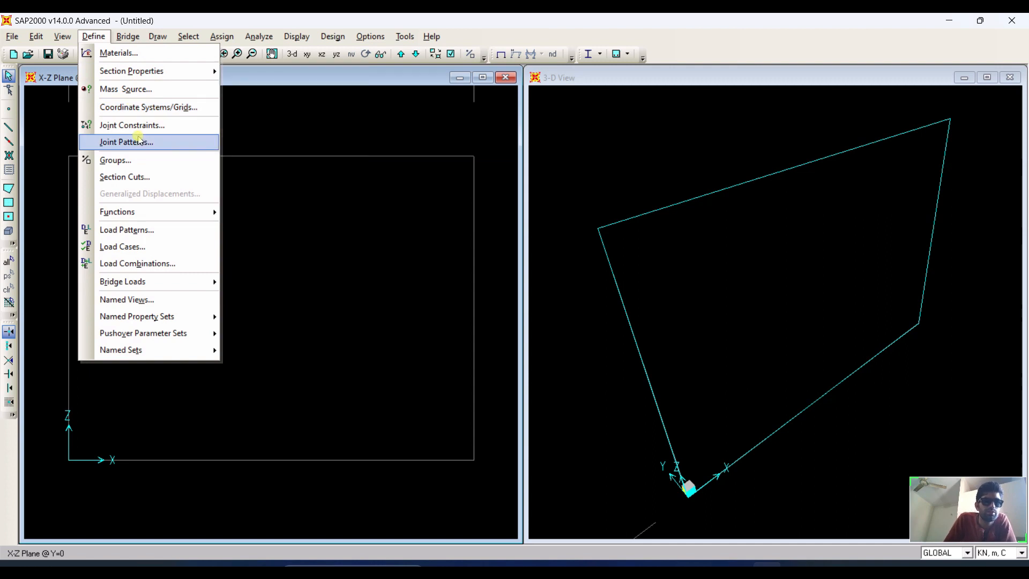
{"action": "left_click", "coordinate": [160, 231]}
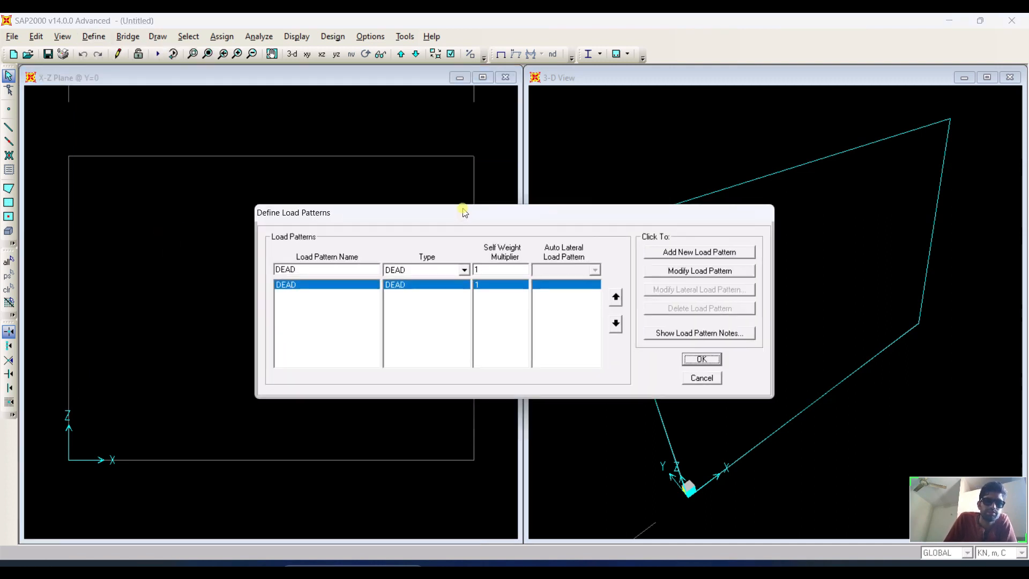
{"action": "double_click", "coordinate": [348, 270]}
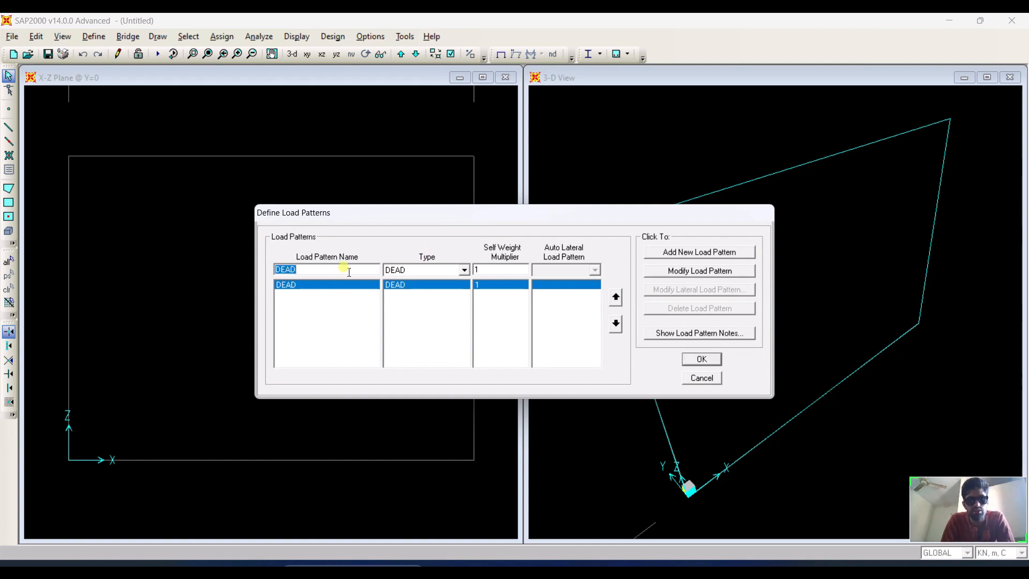
{"action": "type", "text": "W Pressure"}
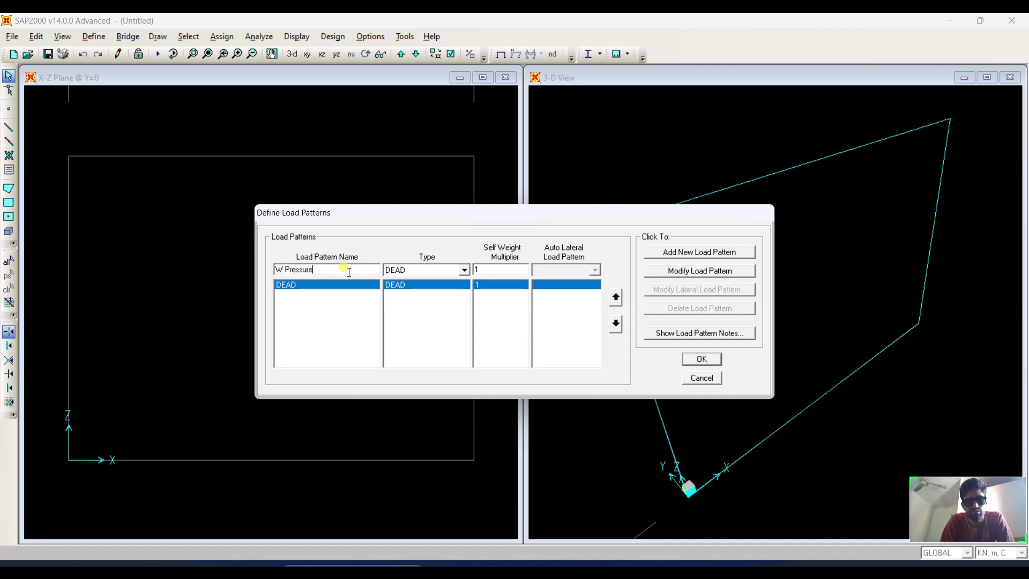
Try setting the load pattern type to a bridge live type from the extended type list.
{"action": "left_click", "coordinate": [444, 271]}
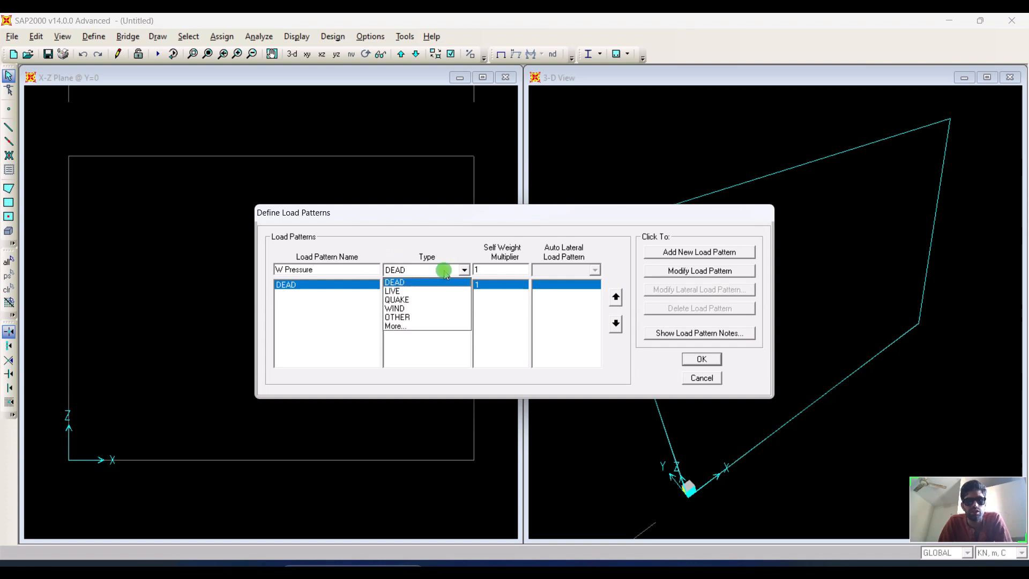
{"action": "left_click", "coordinate": [413, 327]}
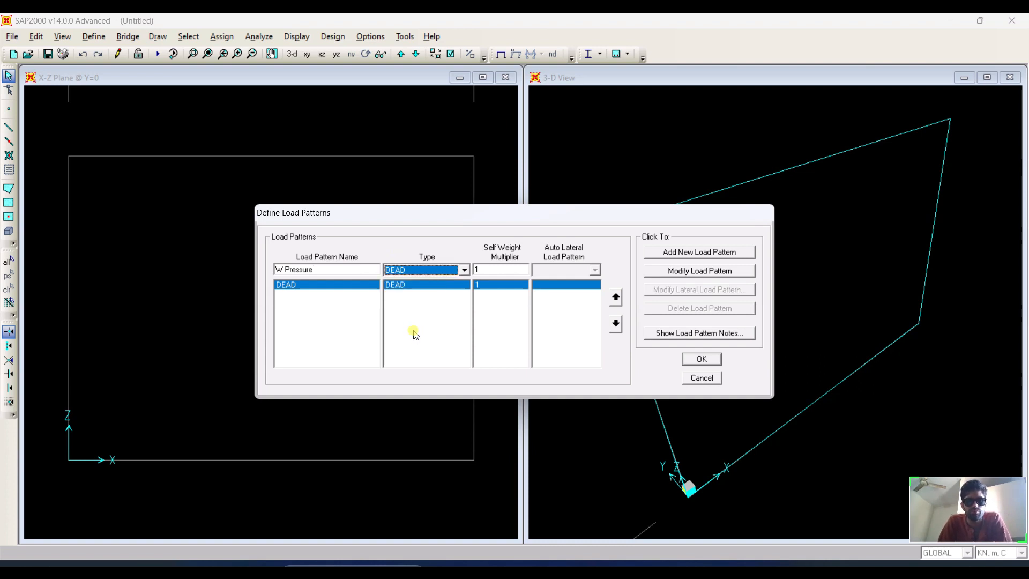
{"action": "left_click", "coordinate": [463, 271]}
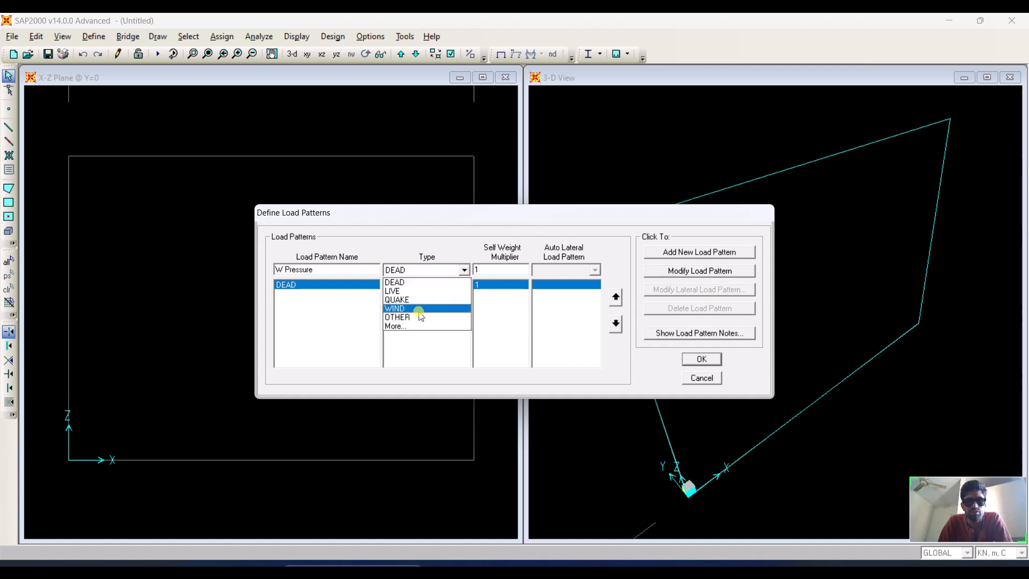
{"action": "left_click", "coordinate": [403, 326]}
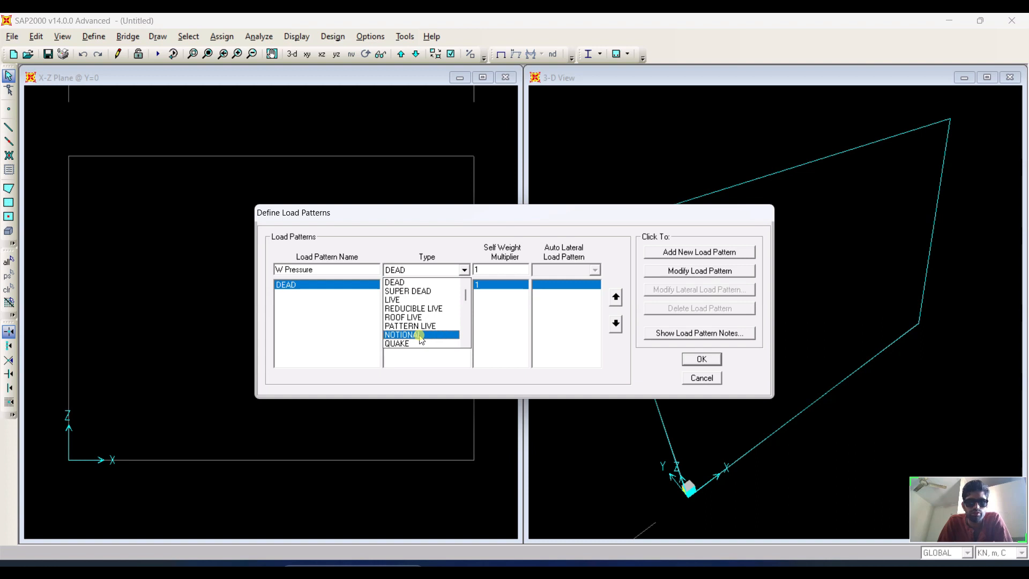
{"action": "scroll", "coordinate": [421, 337], "scroll_direction": "down", "scroll_amount": 3}
{"action": "left_click", "coordinate": [421, 338]}
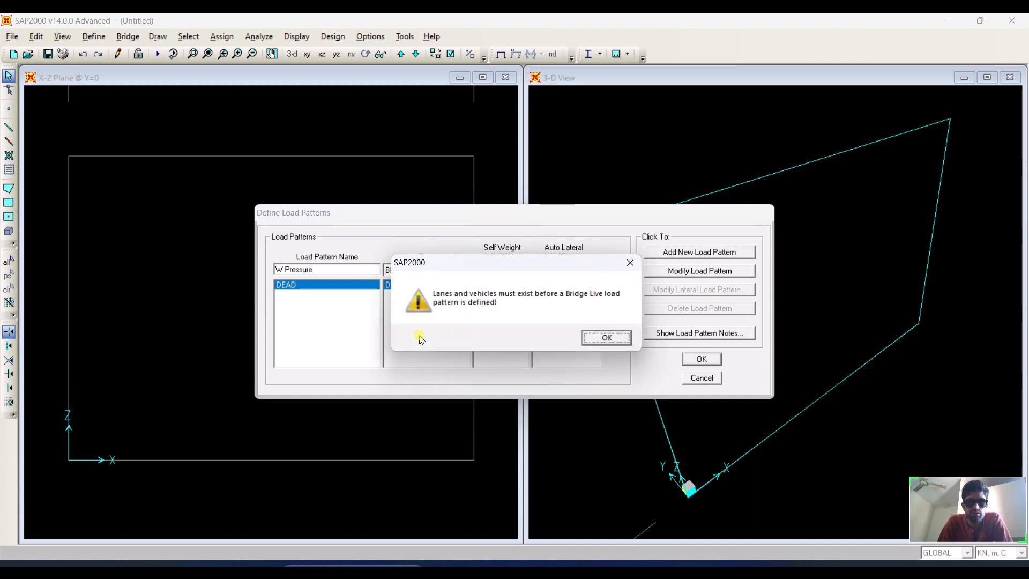
{"action": "left_click", "coordinate": [603, 339]}
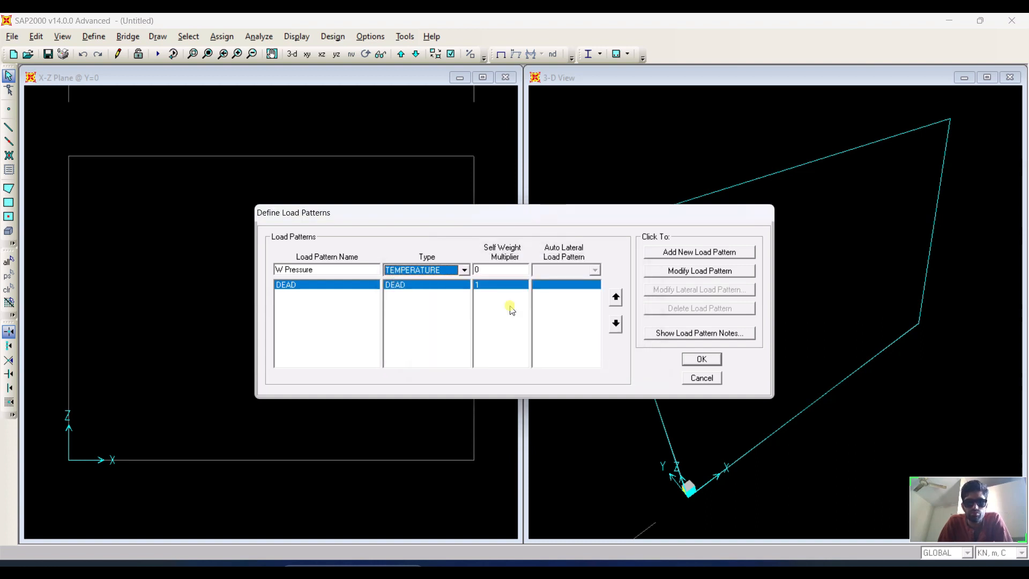
Set the new load pattern's type to HOR EARTH PR.
{"action": "left_click", "coordinate": [464, 270]}
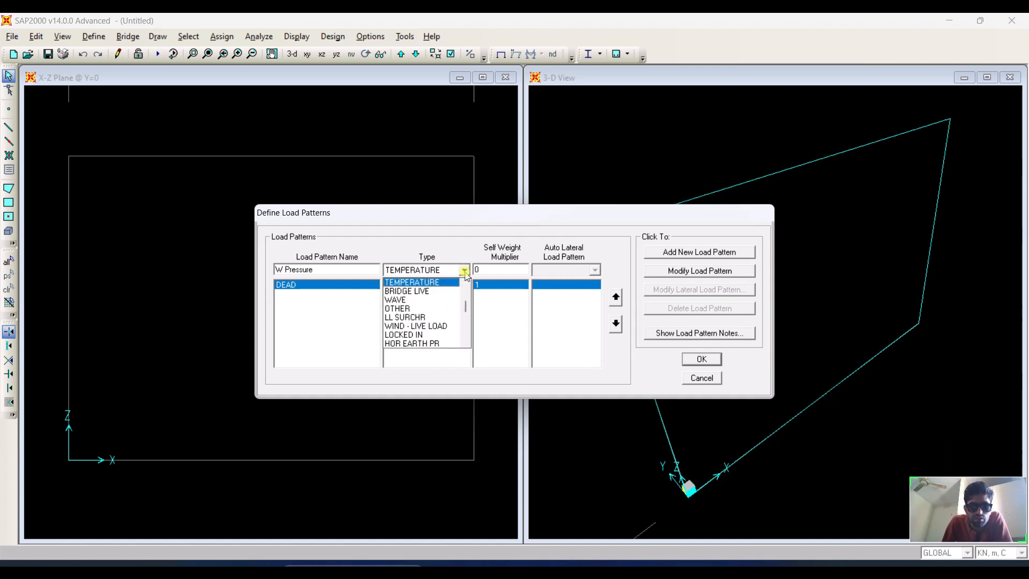
{"action": "scroll", "coordinate": [445, 344], "scroll_direction": "down", "scroll_amount": 1}
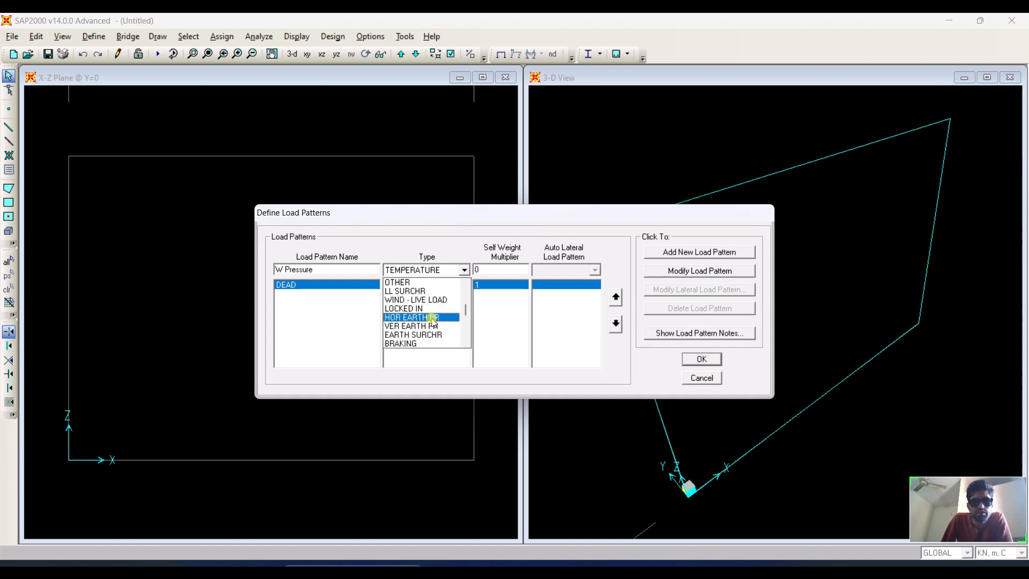
{"action": "left_click", "coordinate": [433, 319]}
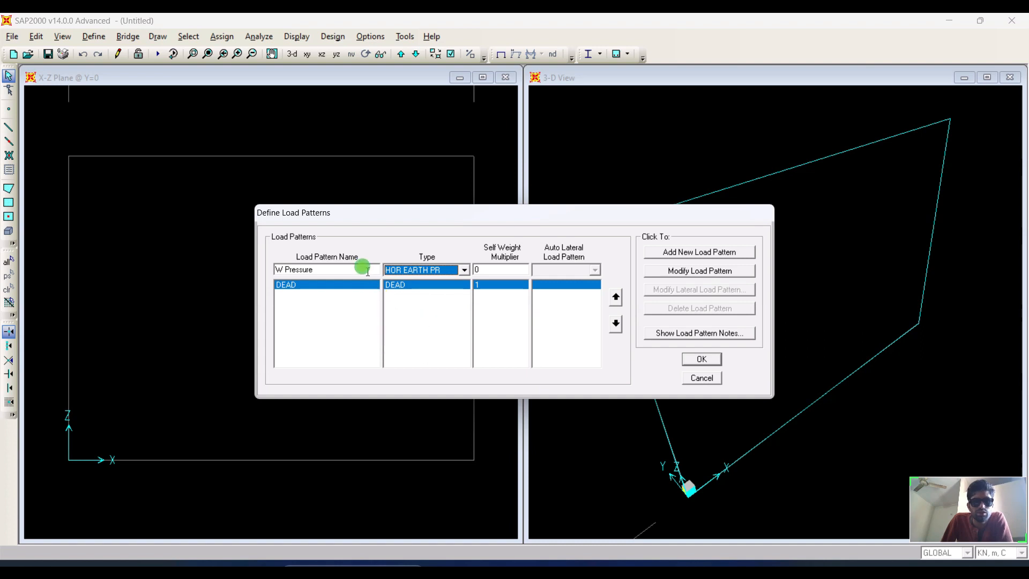
Rename the load pattern to E Pressure, add it to the load pattern list and confirm.
{"action": "left_click_drag", "start_coordinate": [363, 268], "coordinate": [277, 270]}
{"action": "left_click", "coordinate": [290, 269]}
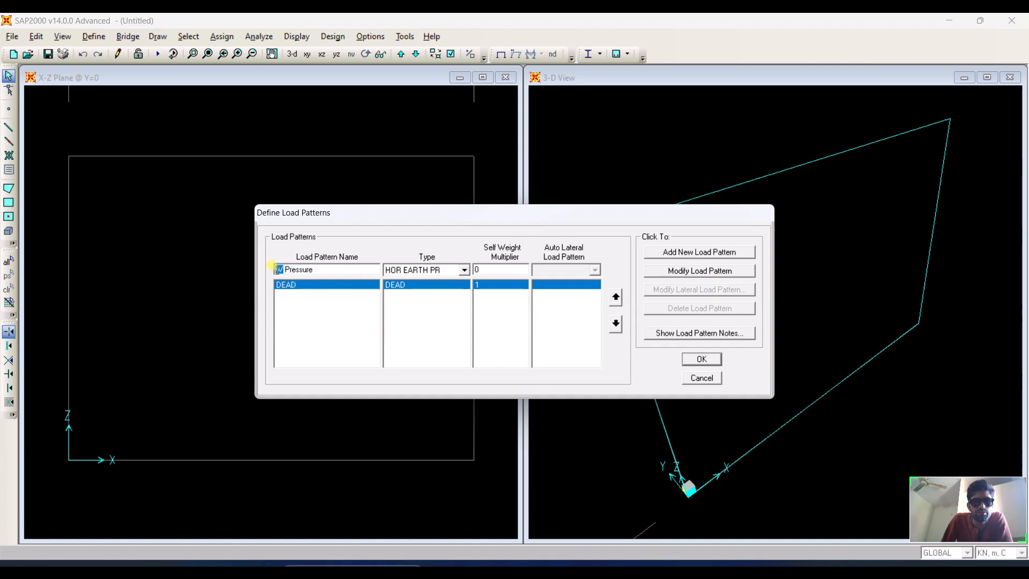
{"action": "type", "text": "E"}
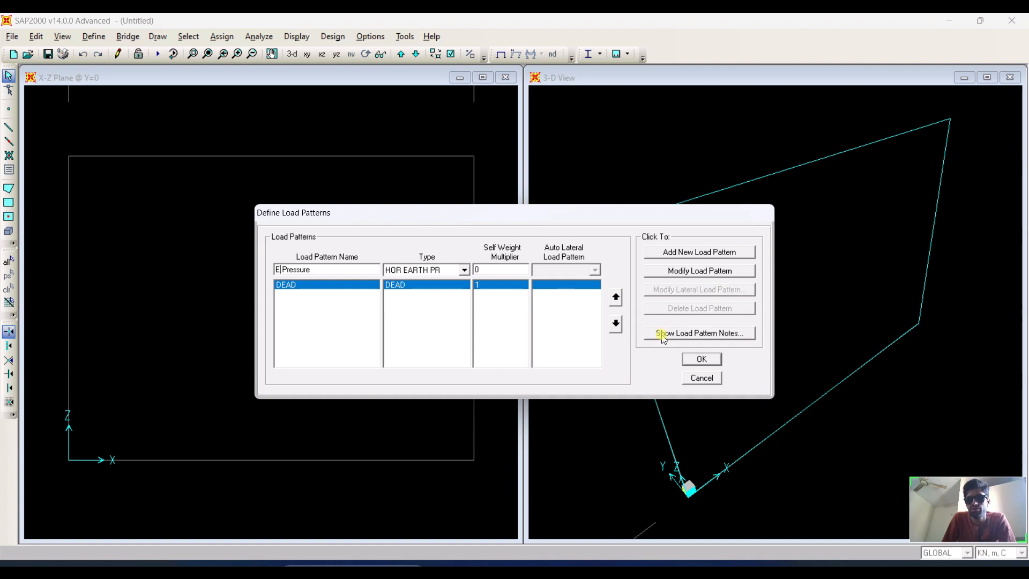
{"action": "left_click", "coordinate": [691, 253]}
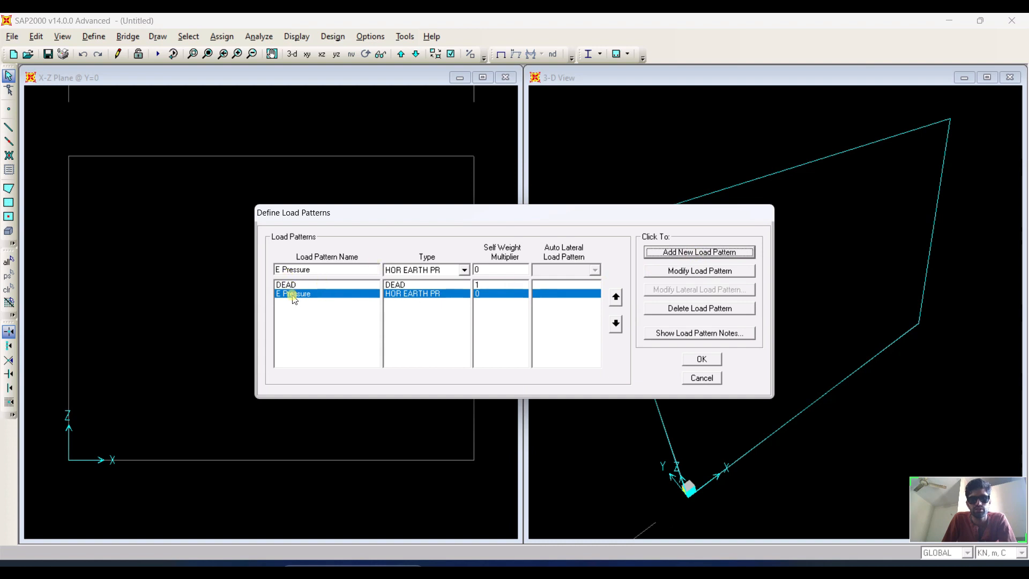
{"action": "left_click", "coordinate": [700, 360]}
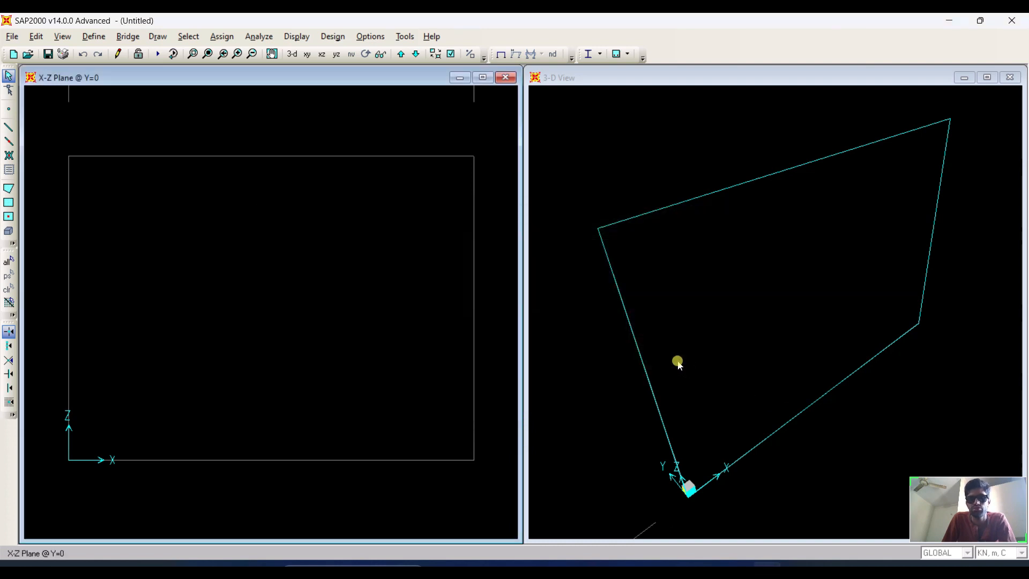
{"action": "left_click", "coordinate": [127, 36]}
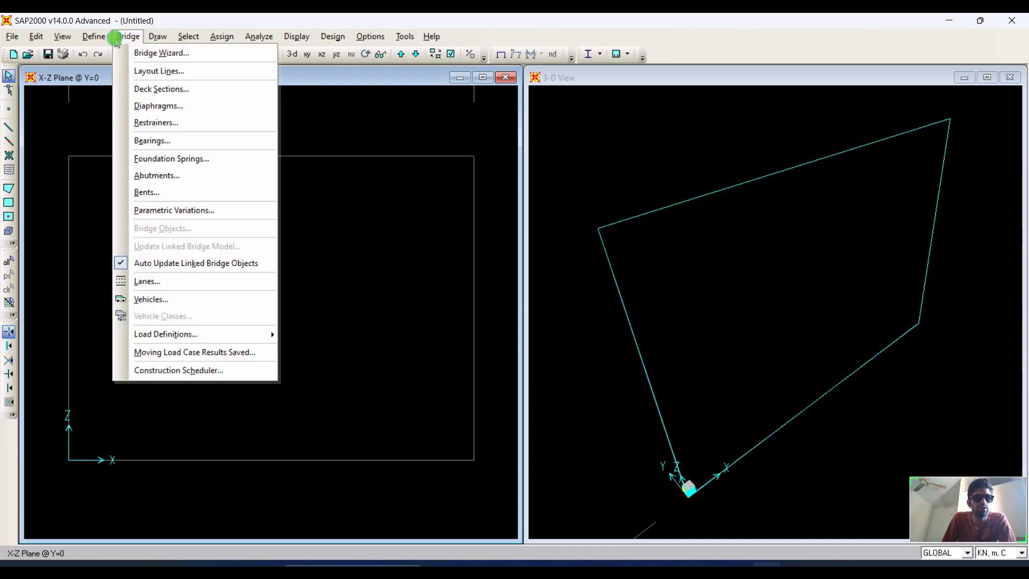
{"action": "mouse_move", "coordinate": [94, 36]}
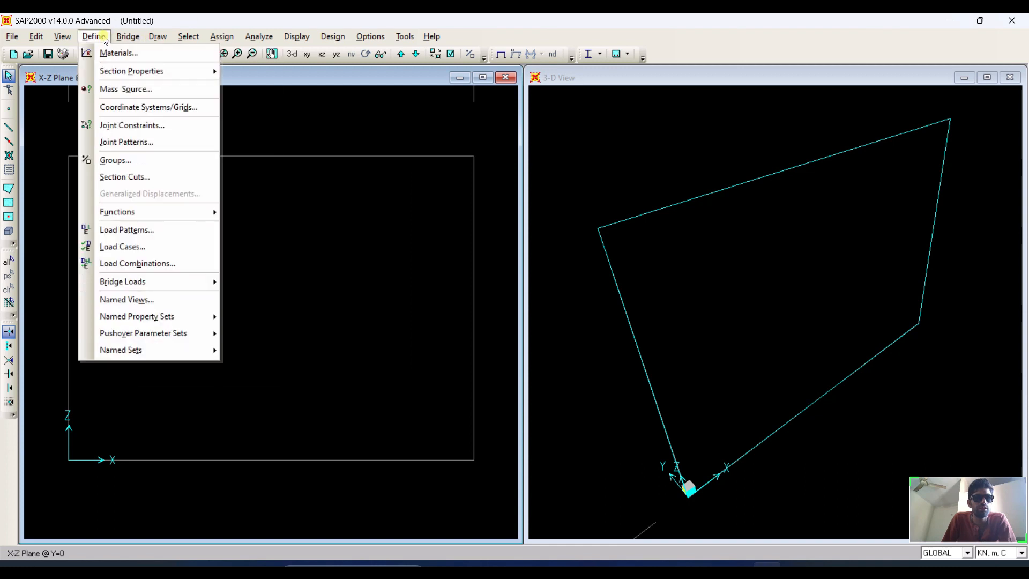
{"action": "left_click", "coordinate": [161, 142]}
{"action": "left_click", "coordinate": [439, 288]}
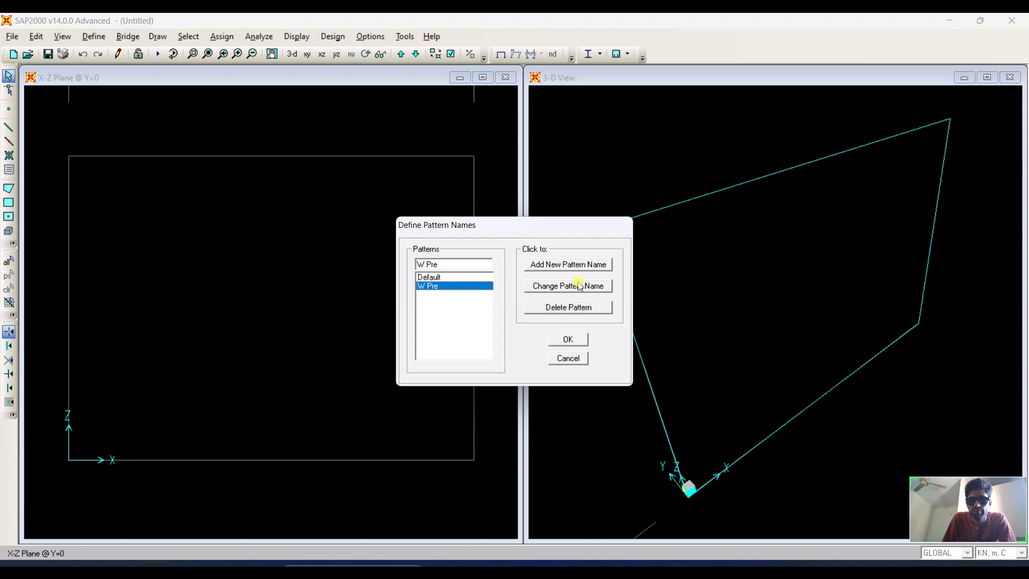
{"action": "mouse_move", "coordinate": [423, 264]}
{"action": "left_mouse_down"}
{"action": "mouse_move", "coordinate": [403, 263]}
{"action": "mouse_move", "coordinate": [409, 269]}
{"action": "left_mouse_up"}
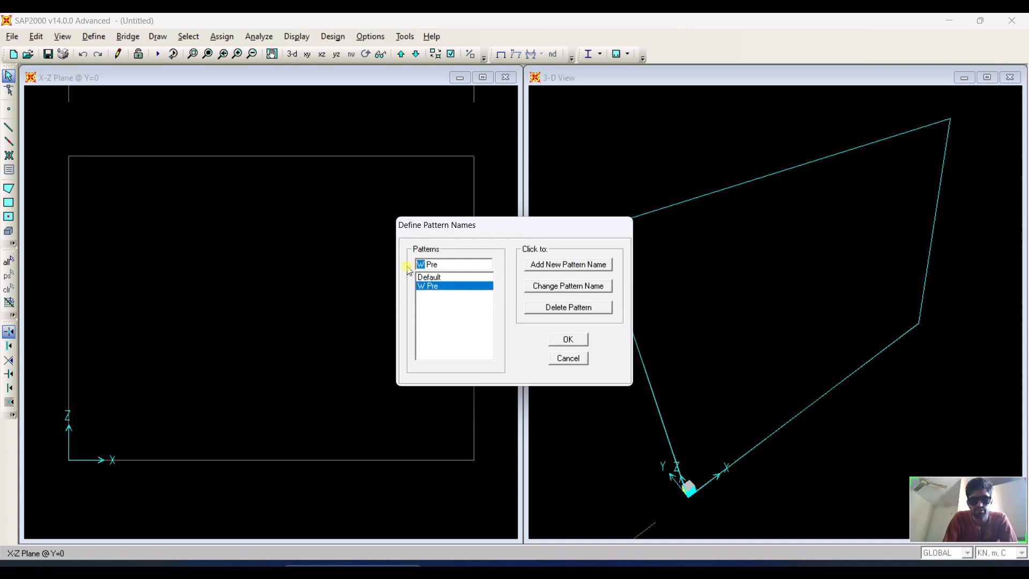
{"action": "type", "text": "E"}
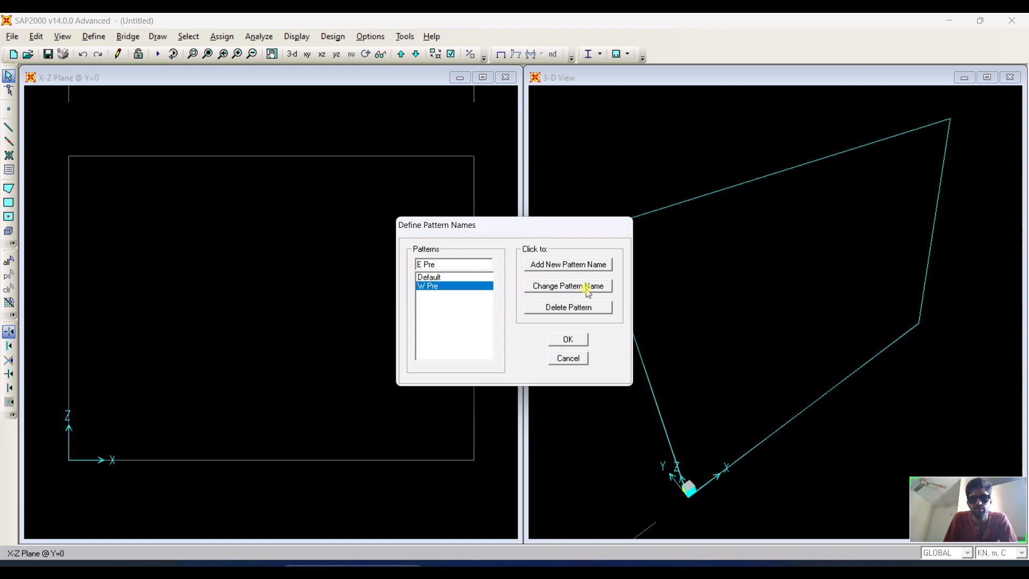
{"action": "left_click", "coordinate": [567, 340]}
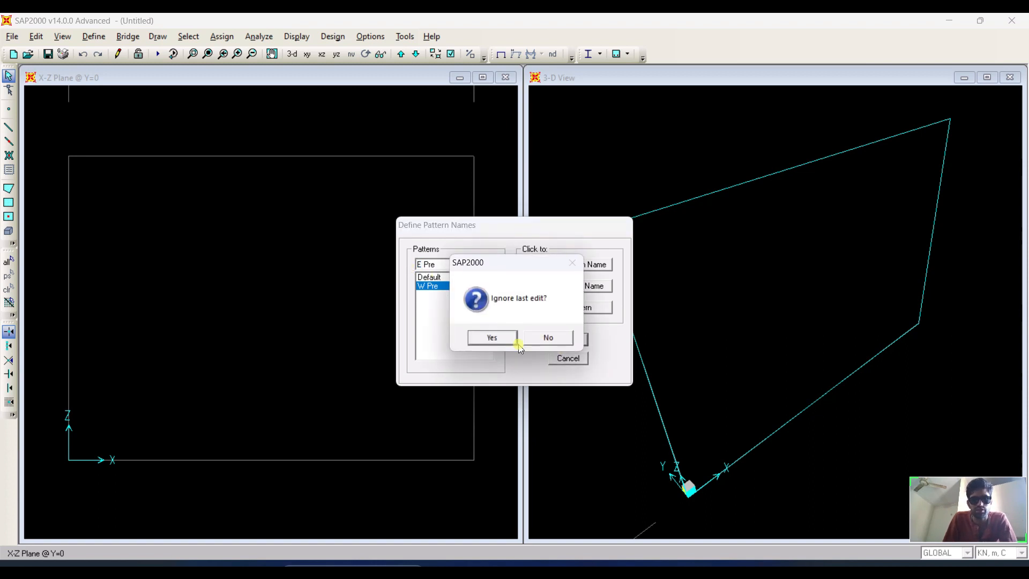
{"action": "left_click", "coordinate": [492, 337]}
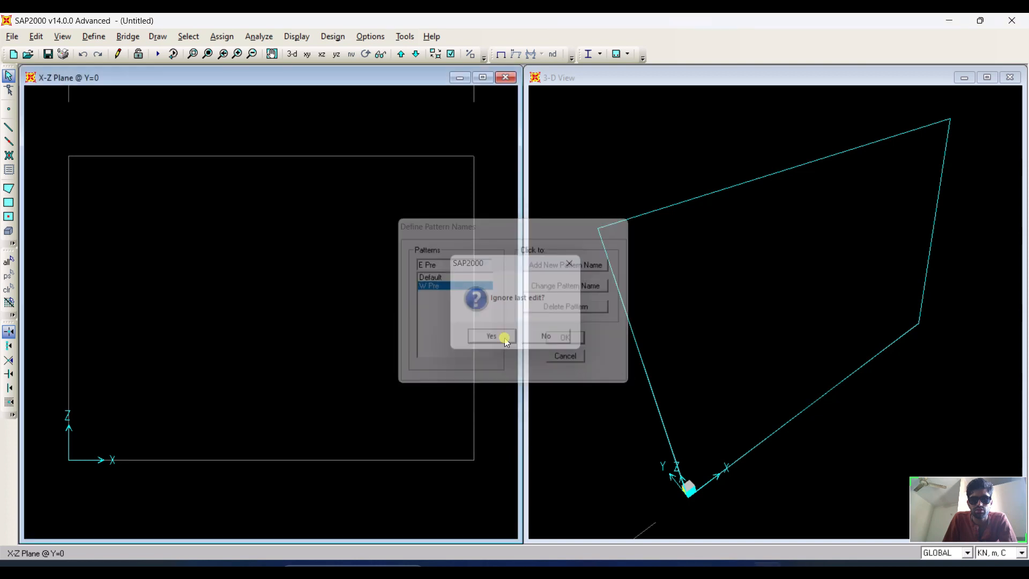
Add a new joint pattern named E Pre.
{"action": "left_click", "coordinate": [93, 36]}
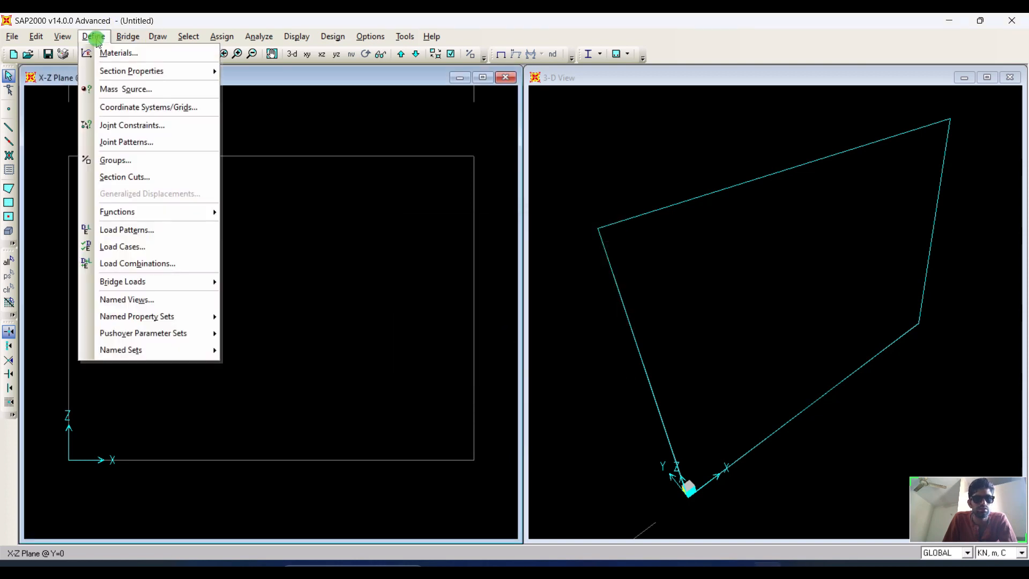
{"action": "left_click", "coordinate": [146, 142]}
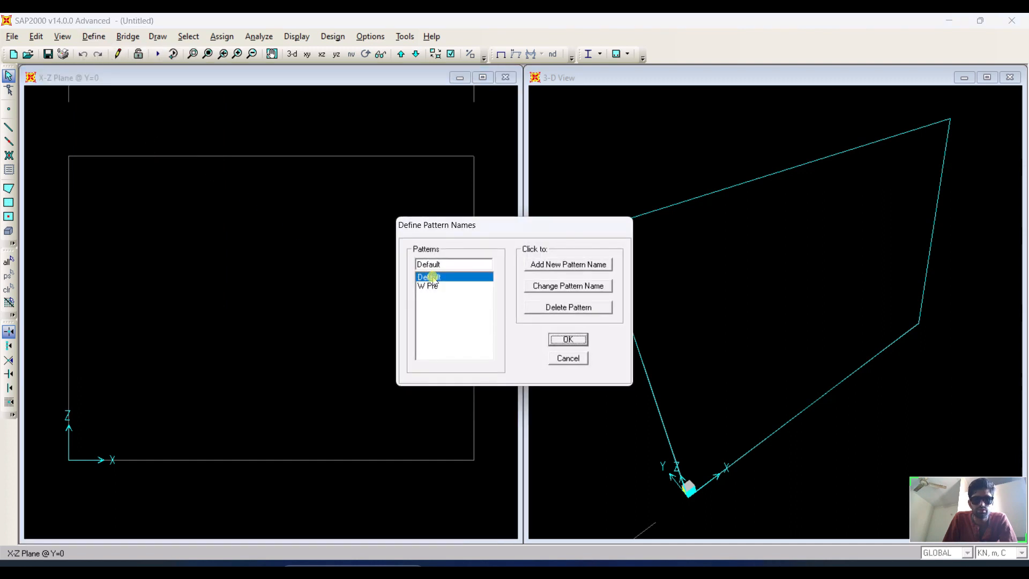
{"action": "left_click", "coordinate": [428, 286]}
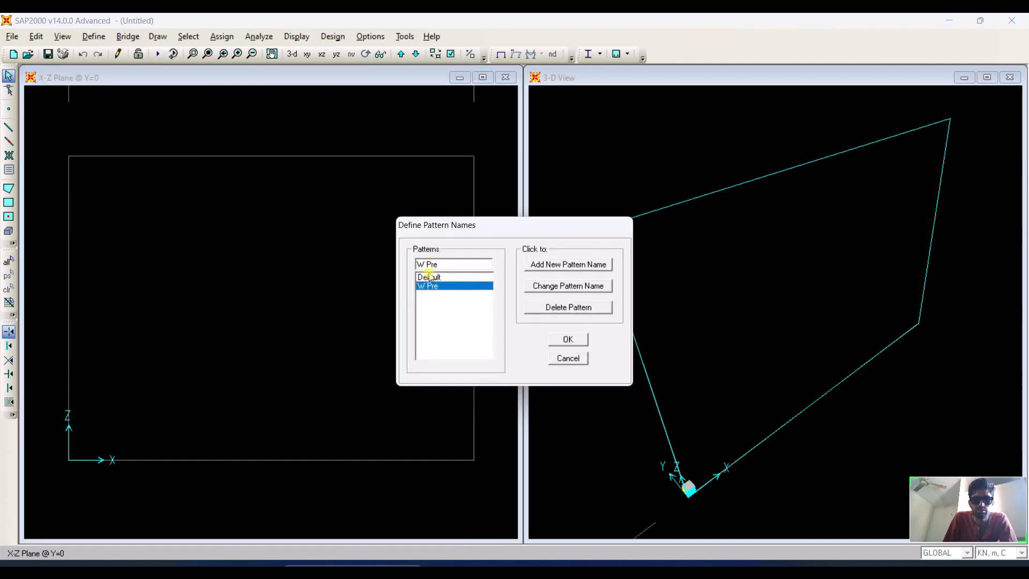
{"action": "left_click", "coordinate": [424, 264]}
{"action": "key", "text": "BackSpace"}
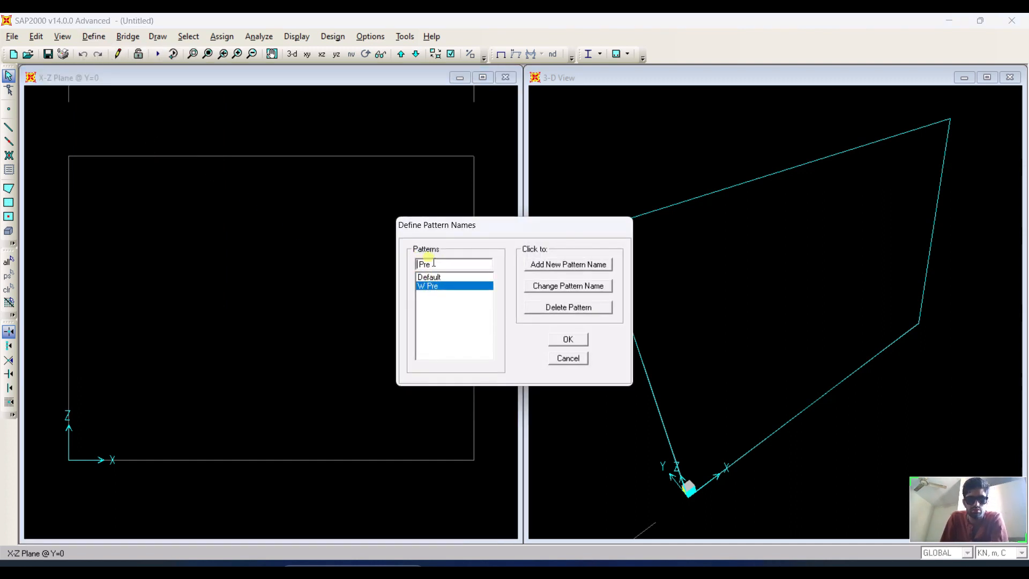
{"action": "type", "text": "E"}
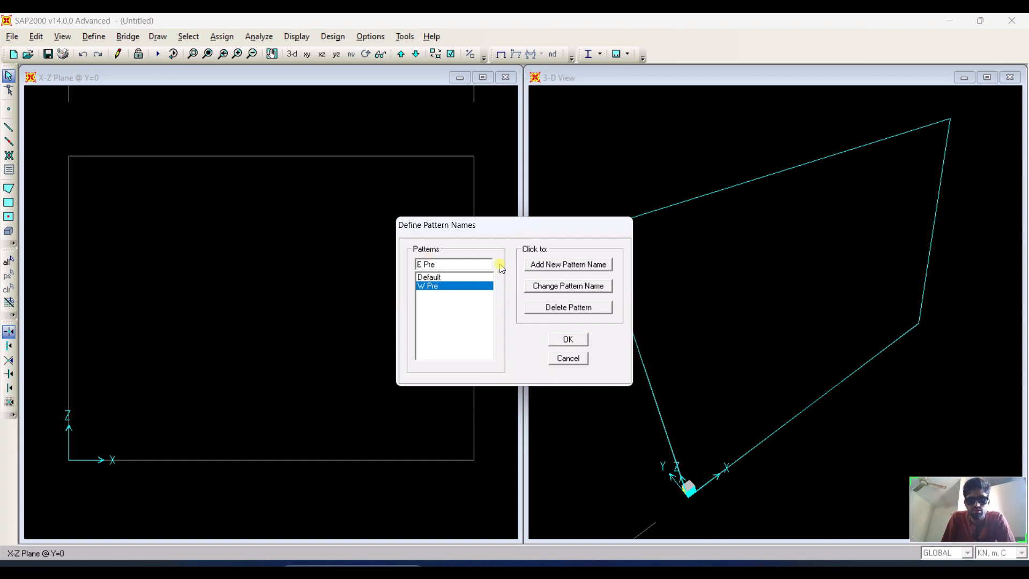
{"action": "left_click", "coordinate": [558, 263]}
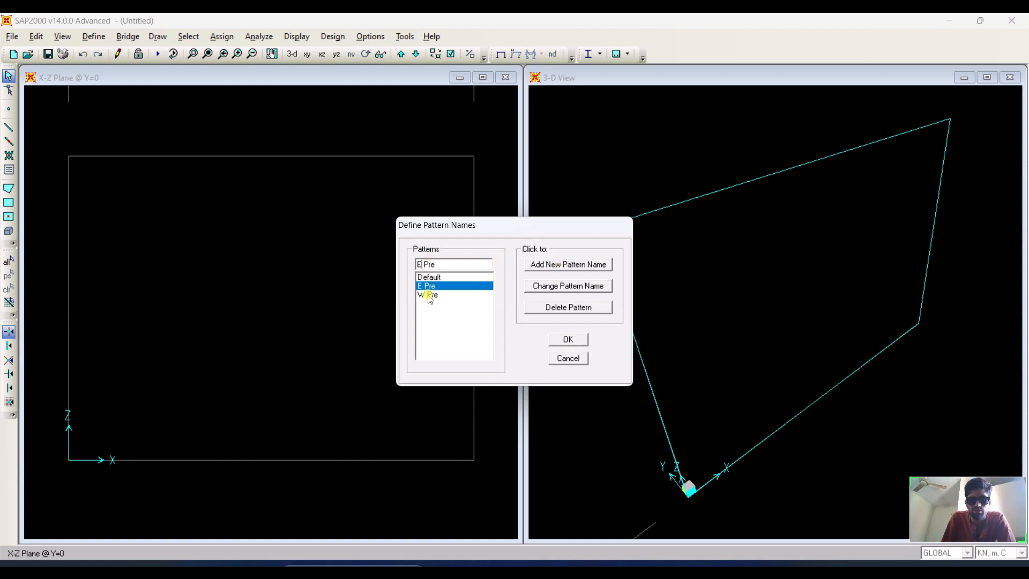
Delete the W Pre joint pattern, confirm the deletion and close the joint patterns.
{"action": "left_click", "coordinate": [471, 295]}
{"action": "left_click", "coordinate": [564, 307]}
{"action": "left_click", "coordinate": [515, 336]}
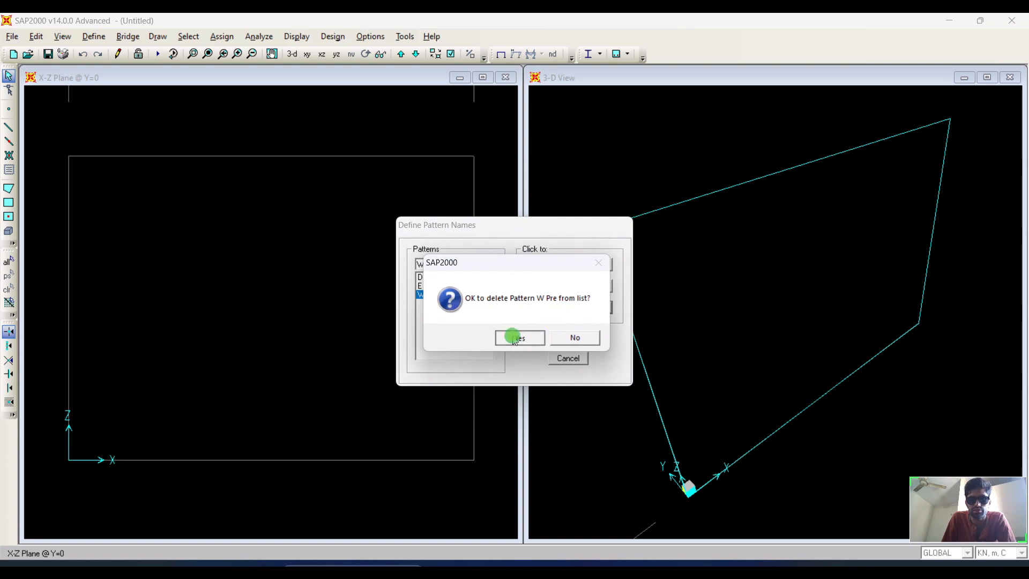
{"action": "left_click", "coordinate": [571, 340]}
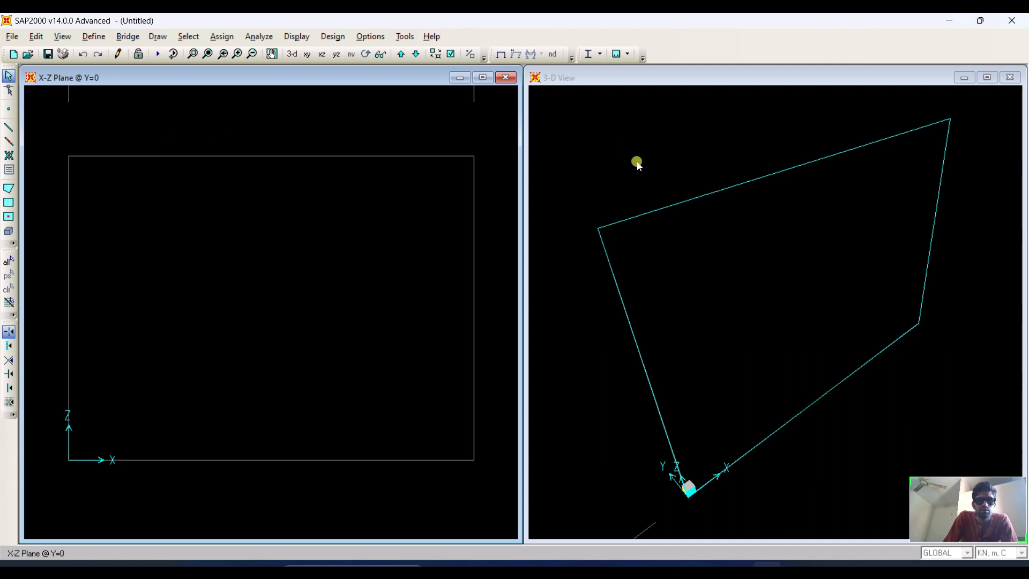
Delete the MODAL load case from the load cases and confirm.
{"action": "left_click", "coordinate": [94, 36]}
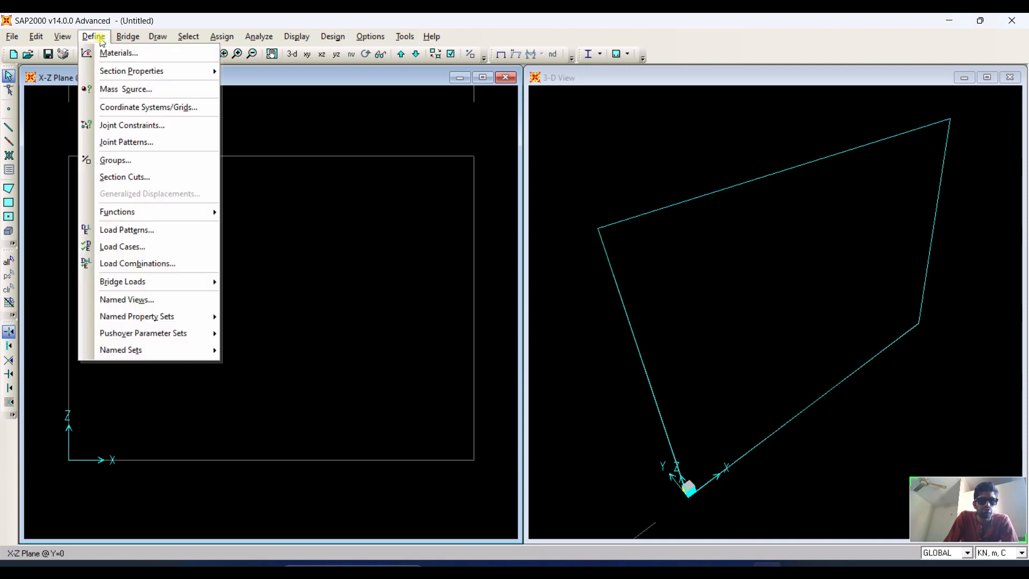
{"action": "left_click", "coordinate": [151, 247]}
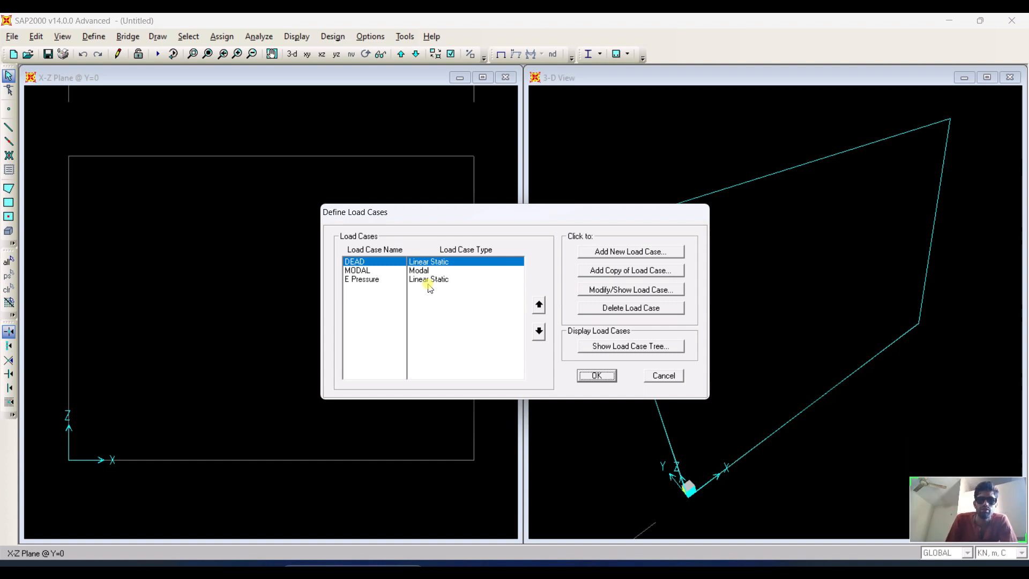
{"action": "left_click", "coordinate": [421, 280]}
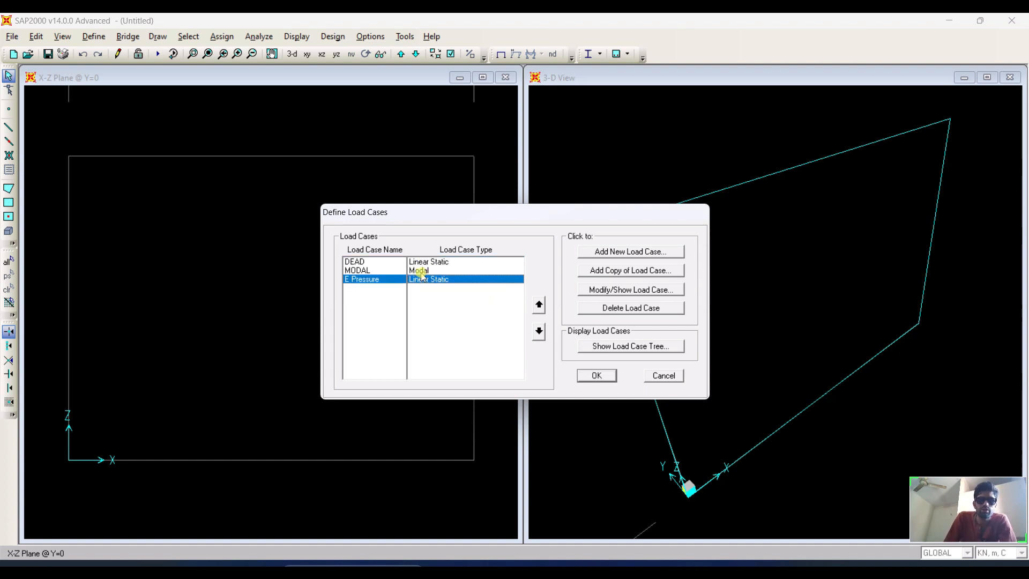
{"action": "left_click", "coordinate": [421, 272]}
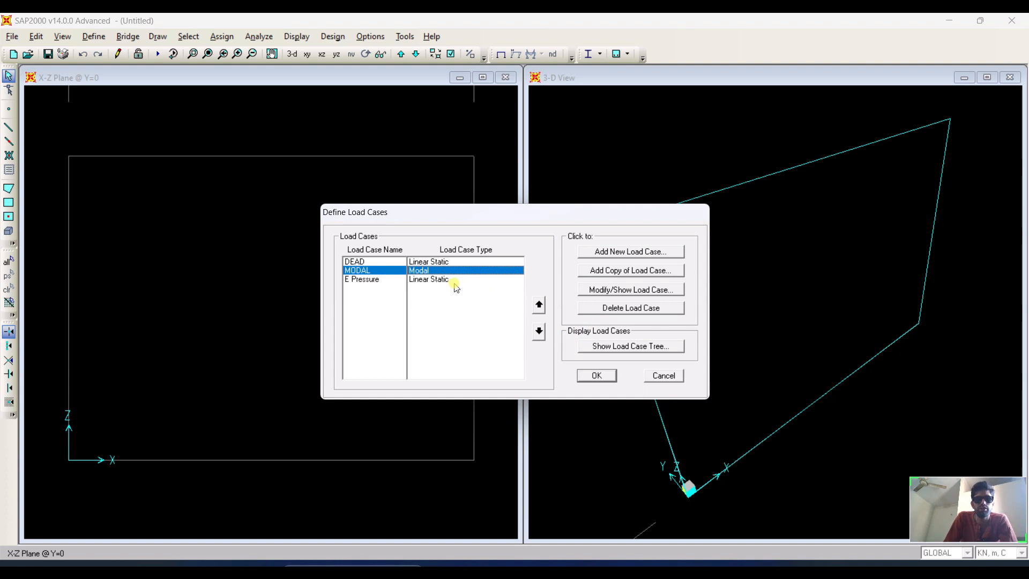
{"action": "left_click", "coordinate": [617, 310]}
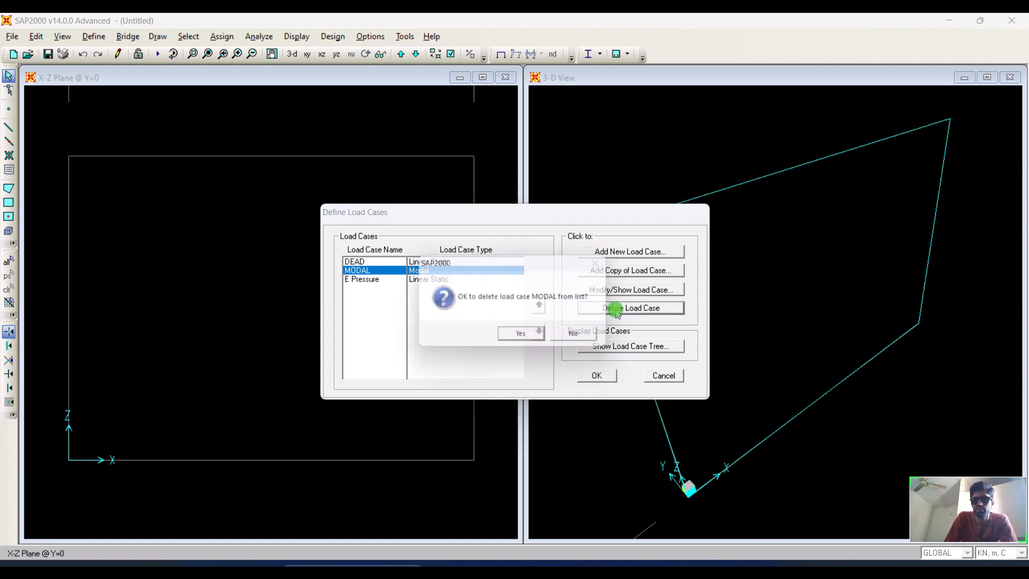
{"action": "left_click", "coordinate": [529, 337]}
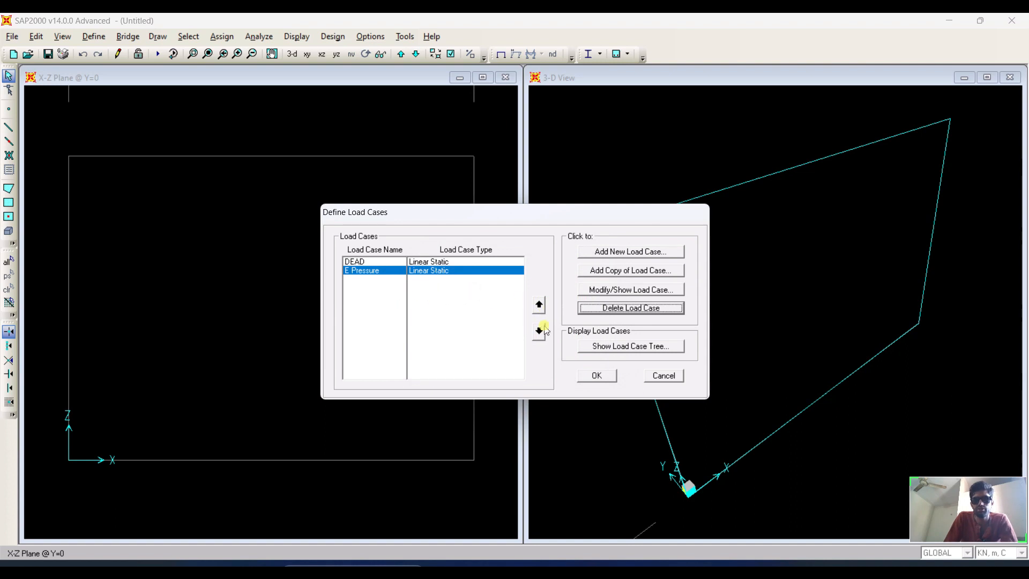
{"action": "left_click", "coordinate": [605, 379]}
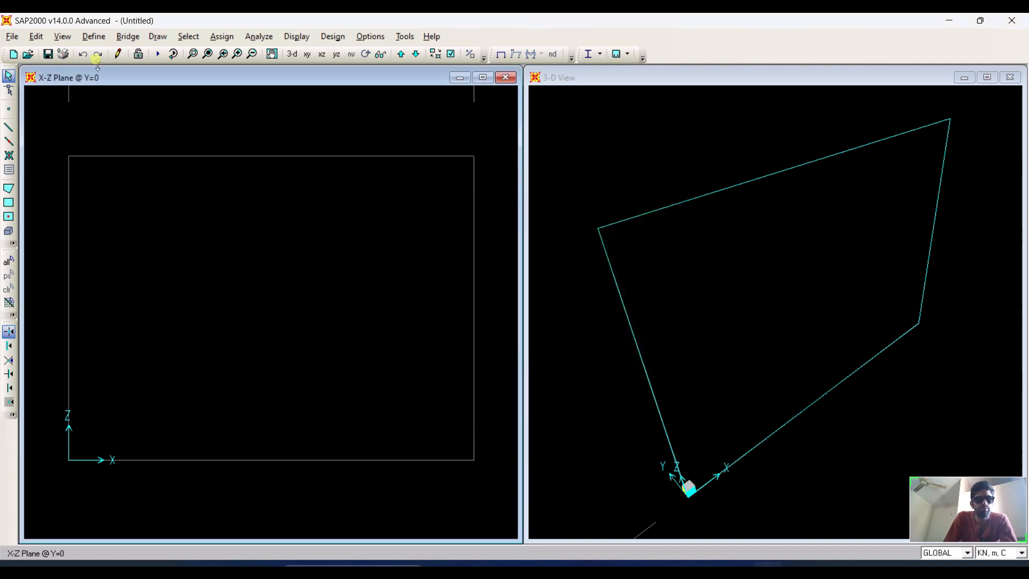
Create a linear-add load combination of DEAD and E Pressure, each with scale factor 1.
{"action": "left_click", "coordinate": [92, 36]}
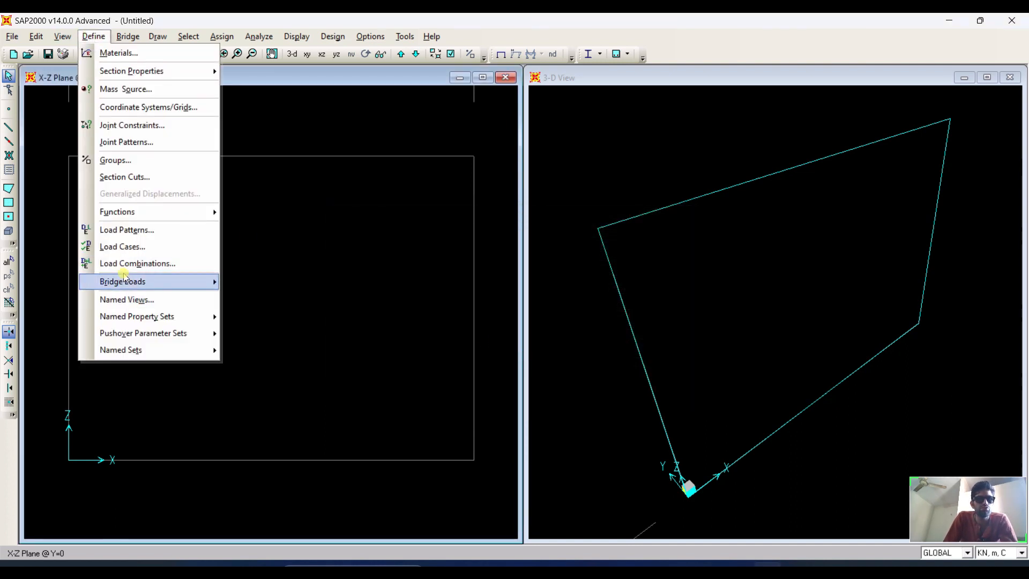
{"action": "left_click", "coordinate": [138, 265]}
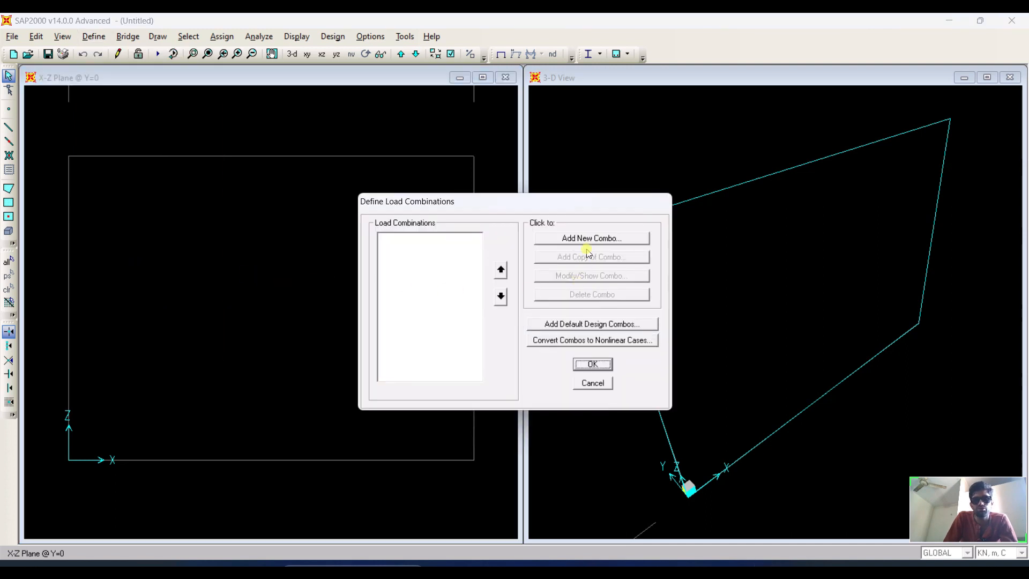
{"action": "left_click", "coordinate": [591, 239]}
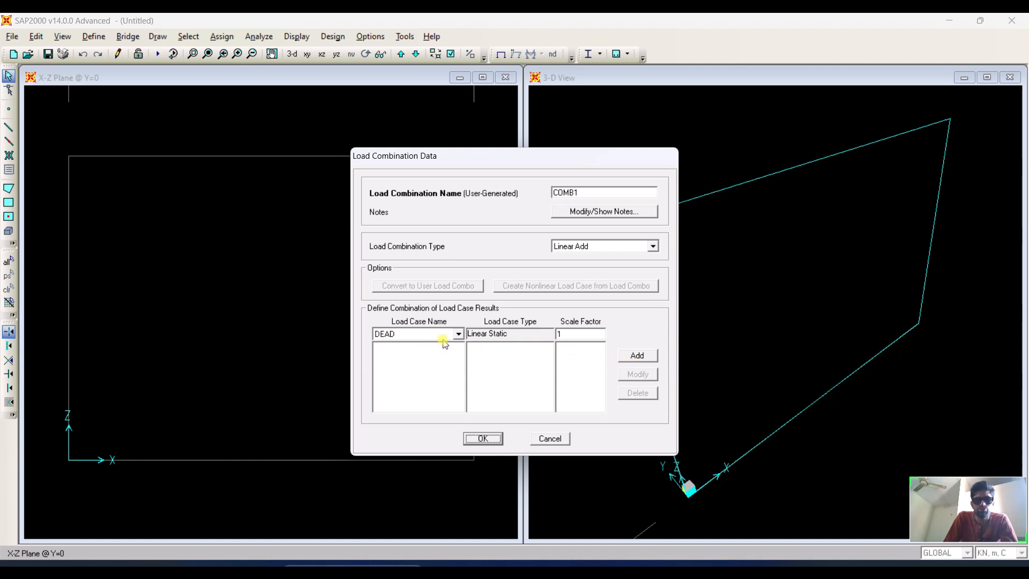
{"action": "left_click", "coordinate": [634, 357]}
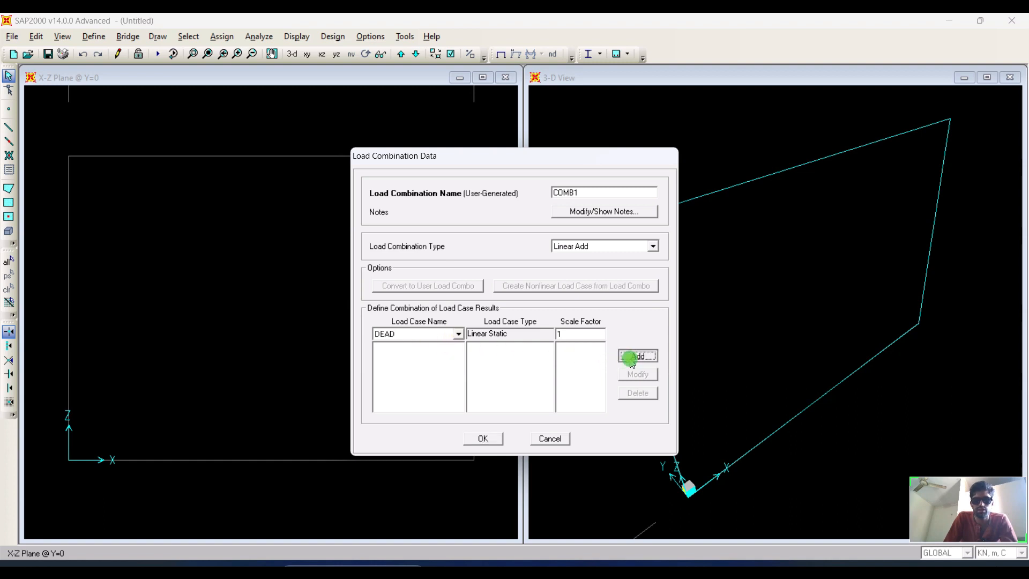
{"action": "left_click", "coordinate": [458, 333]}
{"action": "left_click", "coordinate": [422, 356]}
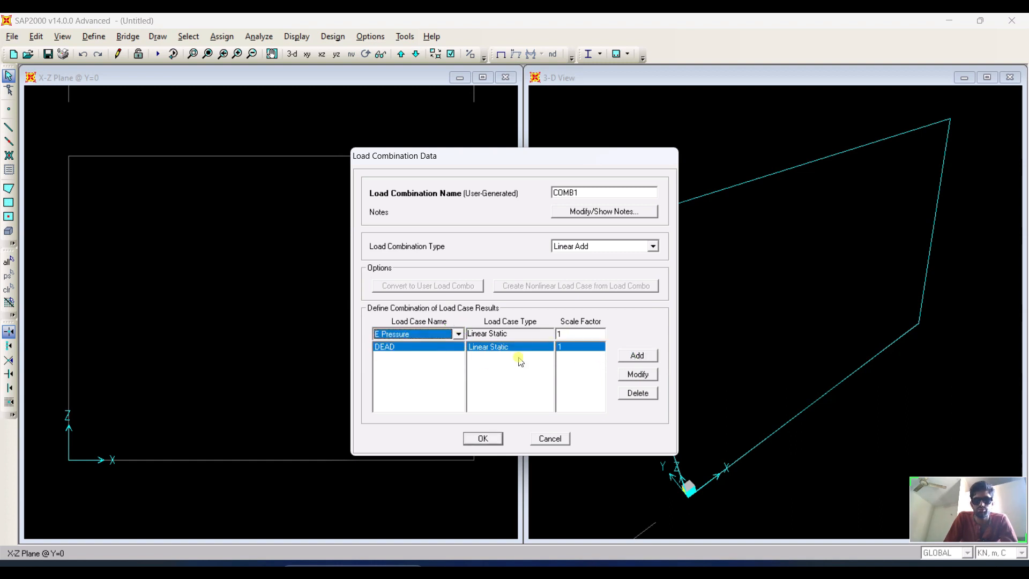
{"action": "left_click", "coordinate": [637, 356]}
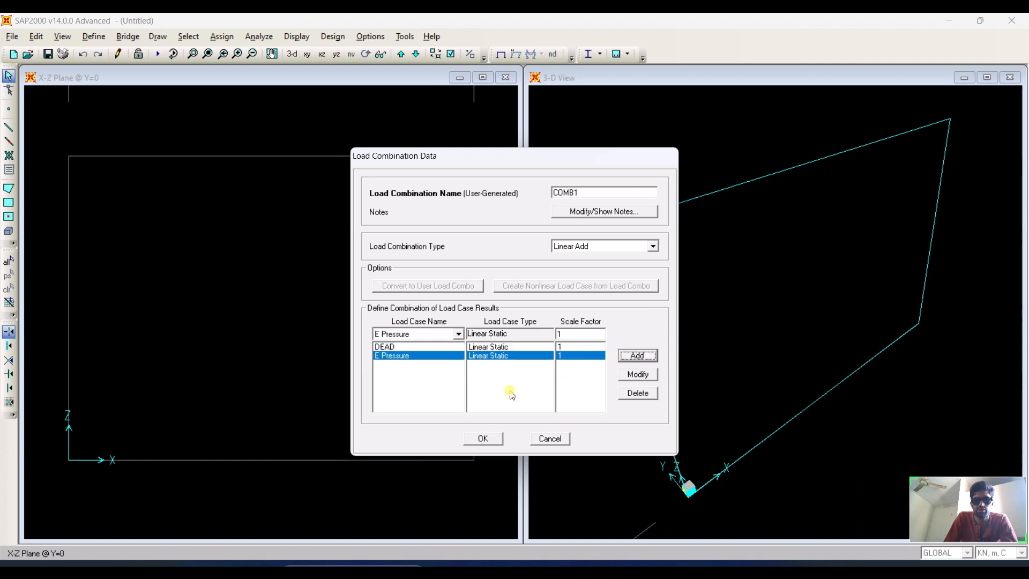
{"action": "left_click", "coordinate": [486, 439]}
{"action": "left_click", "coordinate": [593, 366]}
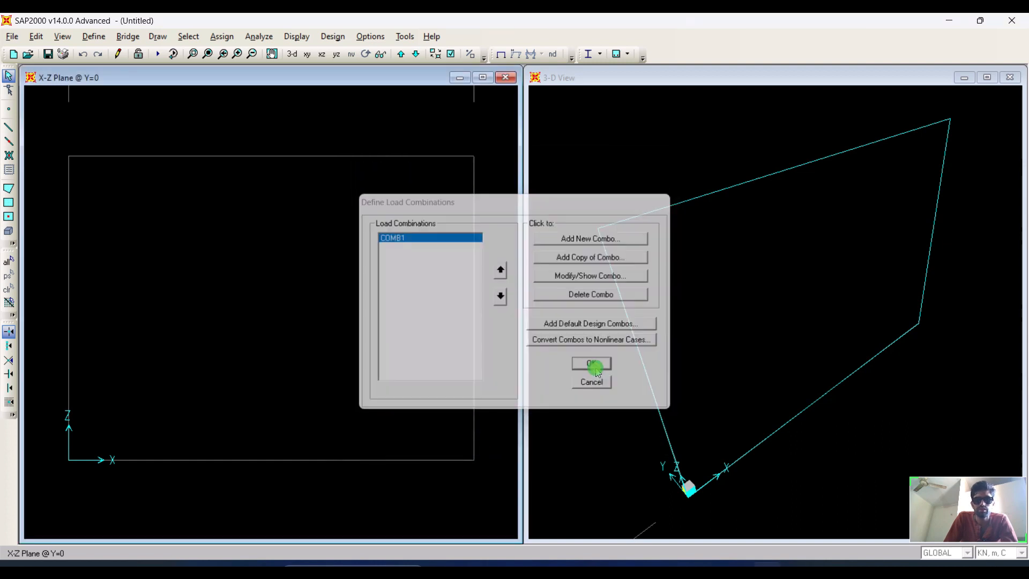
{"action": "left_click", "coordinate": [94, 36]}
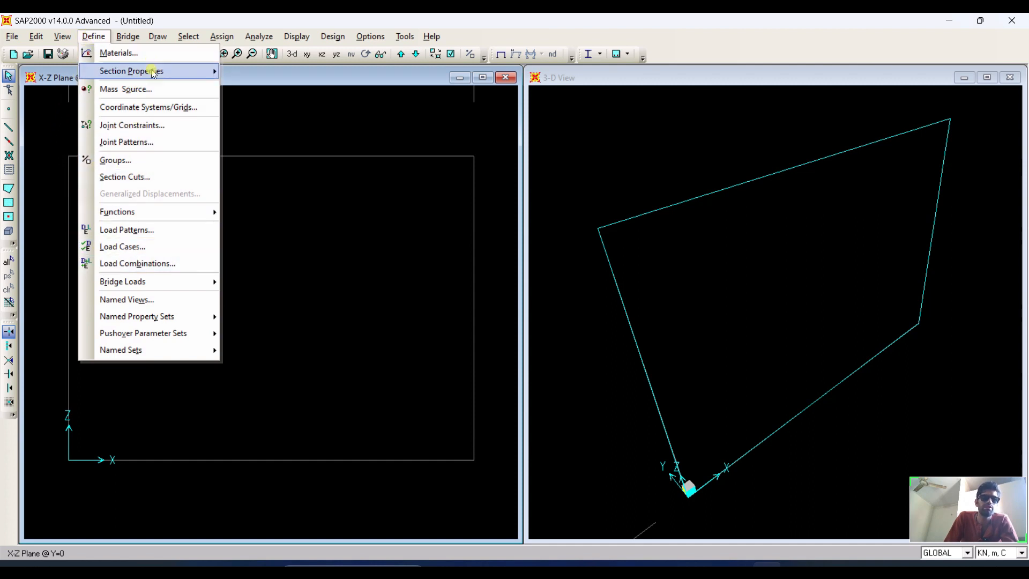
{"action": "mouse_move", "coordinate": [153, 74]}
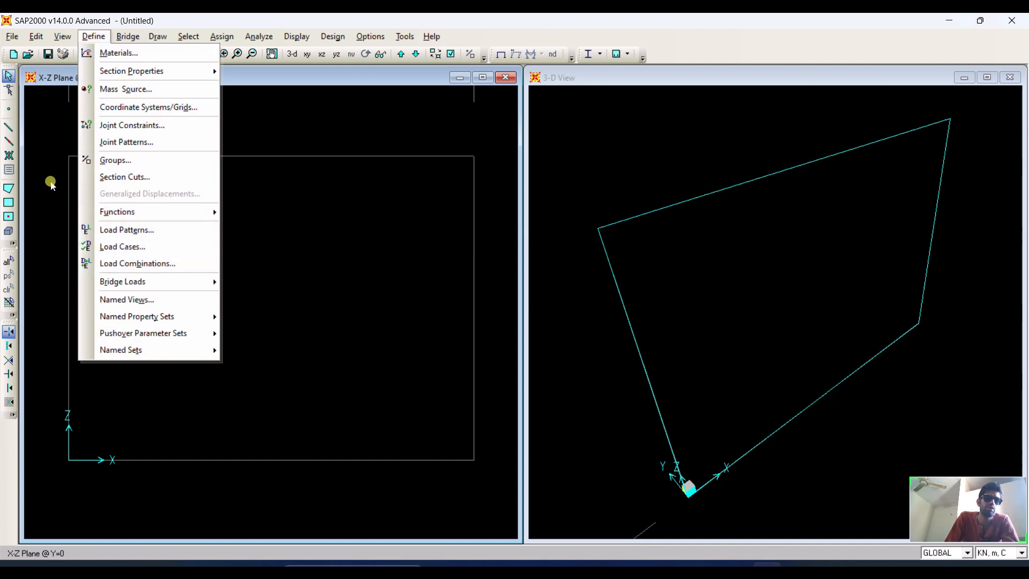
{"action": "left_click", "coordinate": [48, 155]}
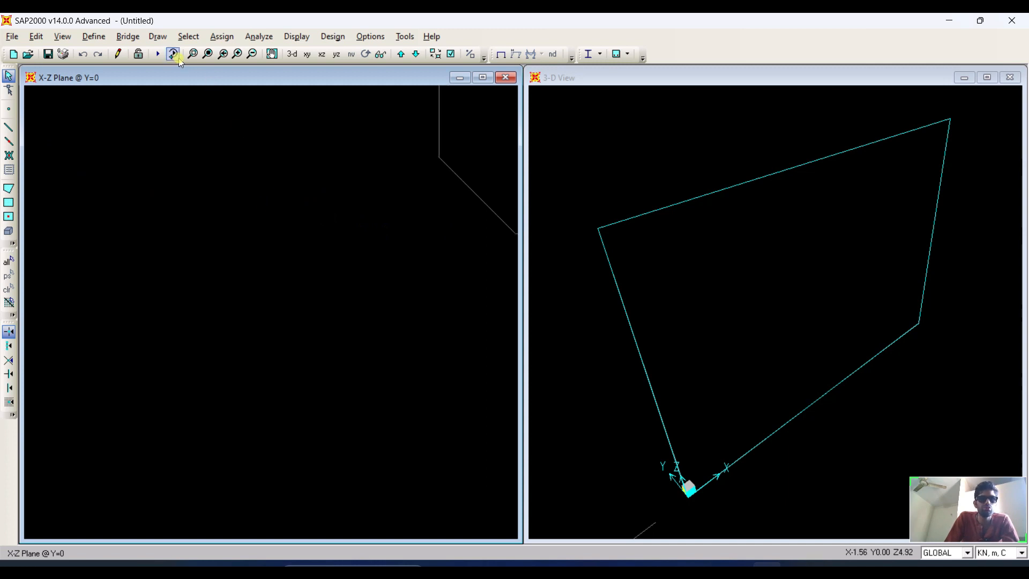
Draw a Wall-section area object filling the rectangle in the X-Z plane view.
{"action": "left_click", "coordinate": [208, 55]}
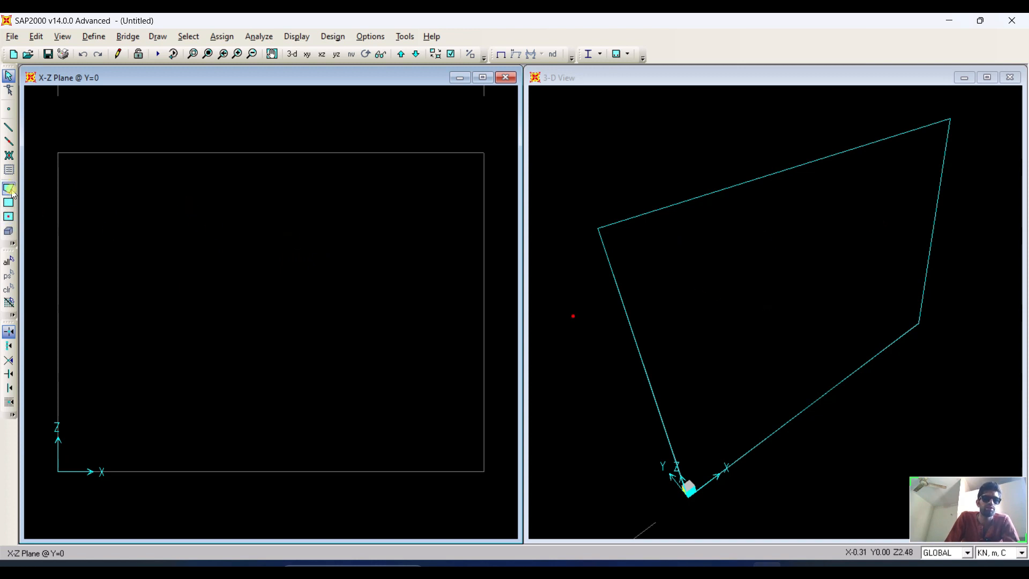
{"action": "left_click", "coordinate": [7, 141]}
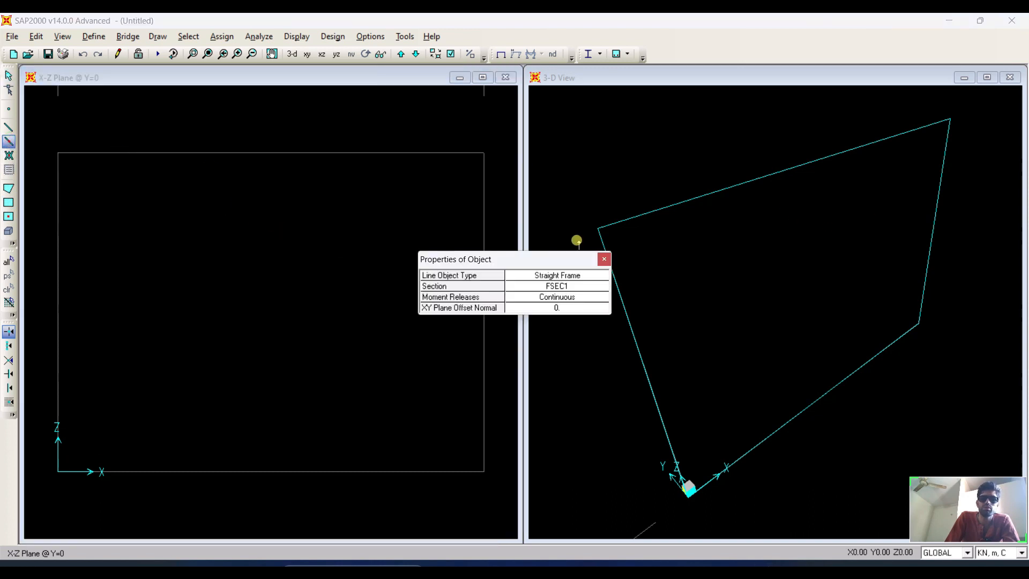
{"action": "left_click", "coordinate": [604, 259]}
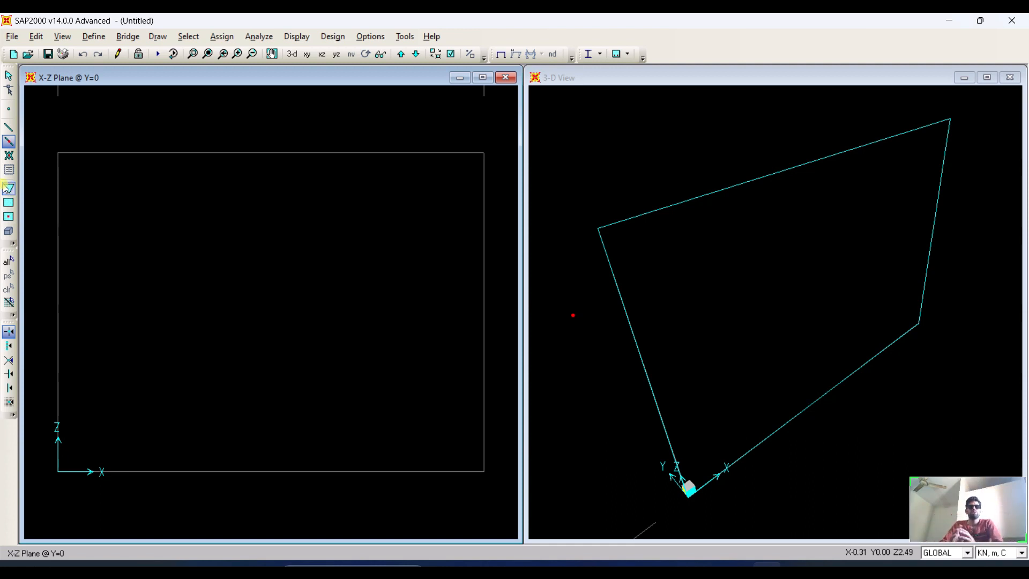
{"action": "left_click", "coordinate": [9, 217]}
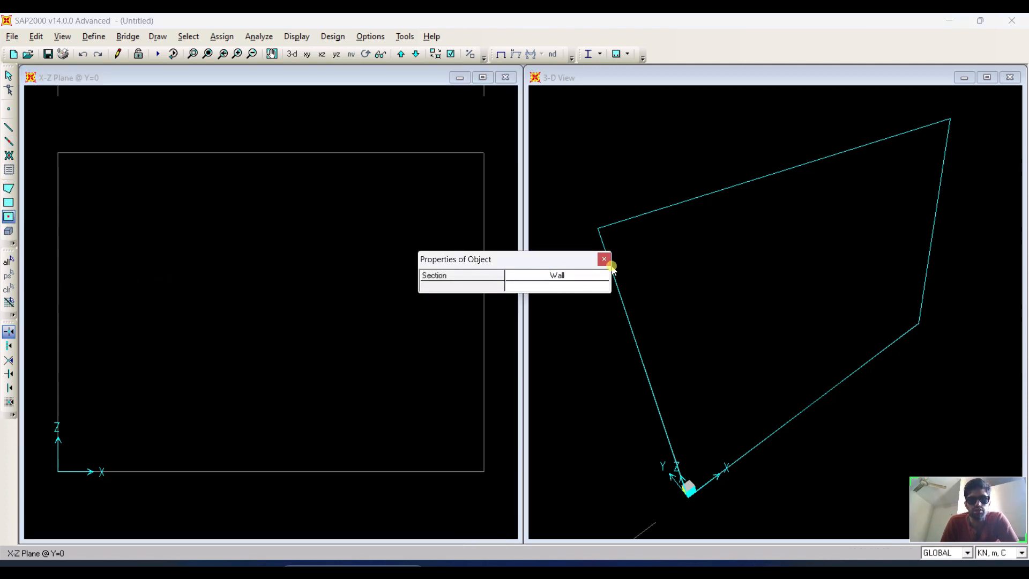
{"action": "left_click", "coordinate": [570, 276]}
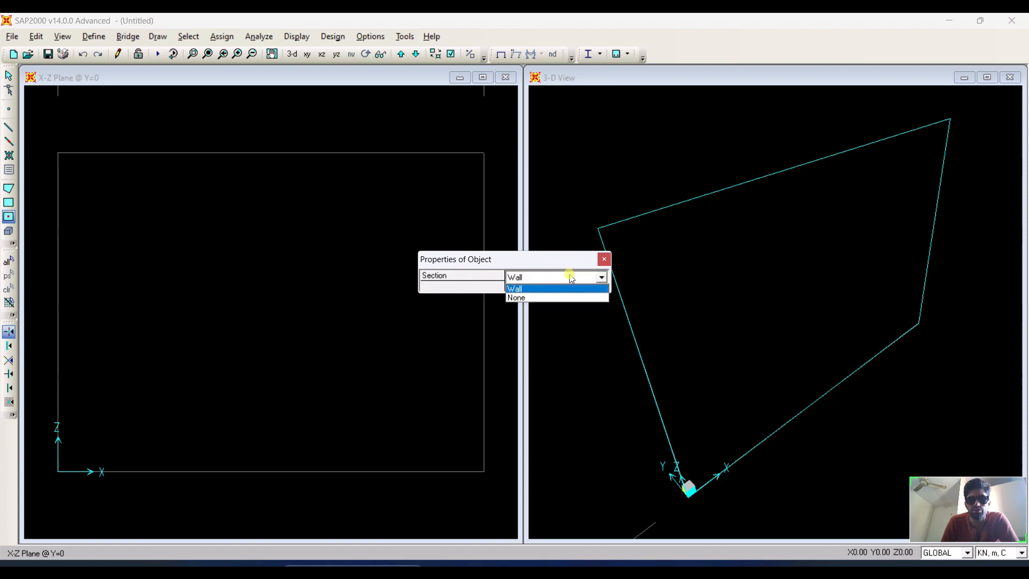
{"action": "left_click", "coordinate": [555, 287]}
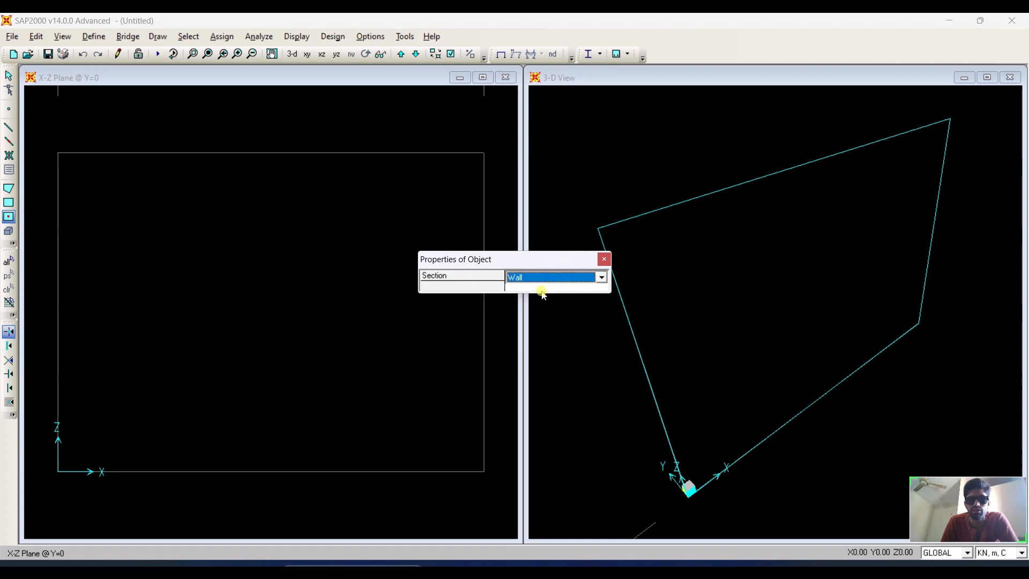
{"action": "left_click_drag", "start_coordinate": [551, 261], "coordinate": [624, 321]}
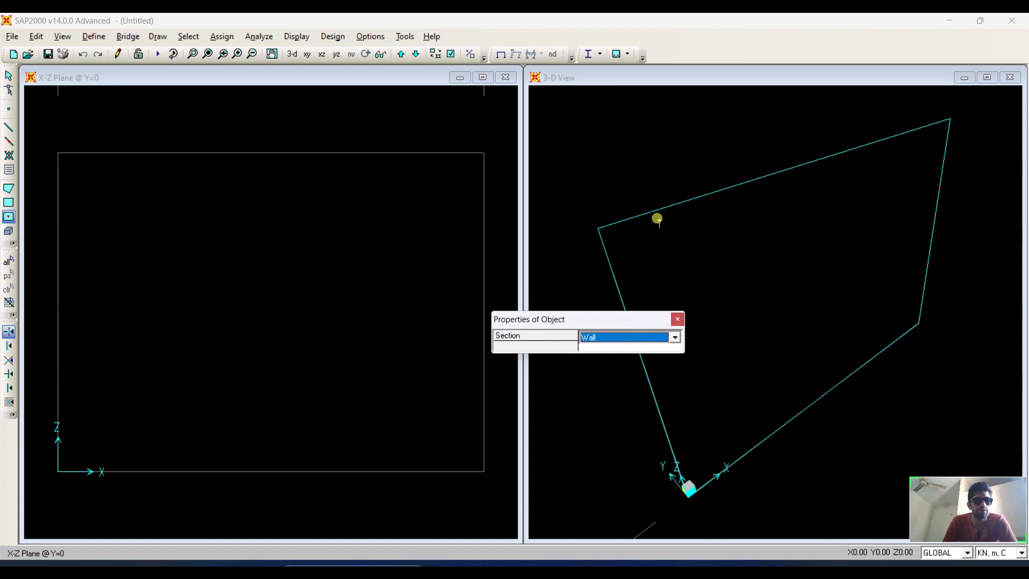
{"action": "left_click", "coordinate": [365, 294]}
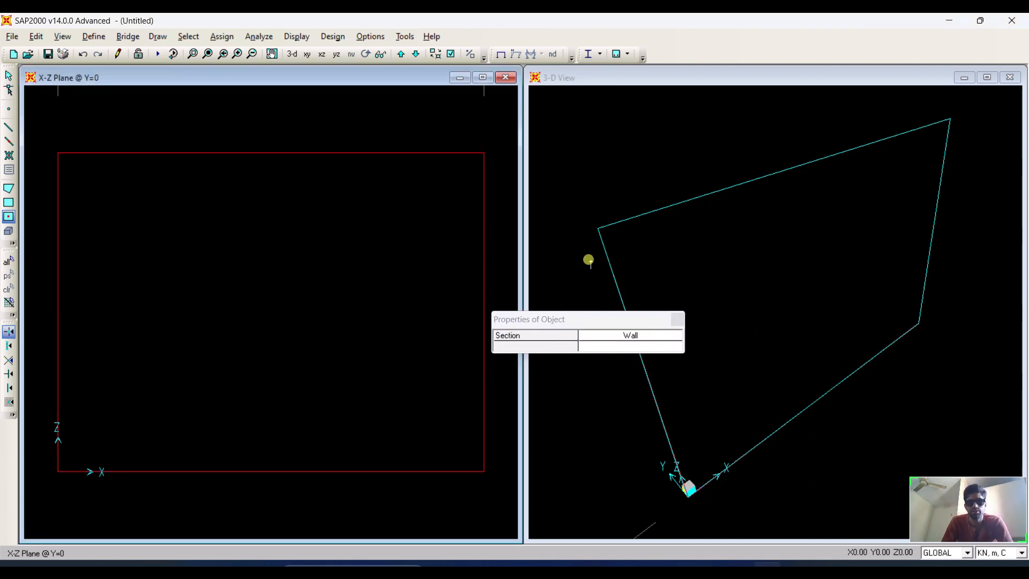
{"action": "left_click", "coordinate": [600, 80]}
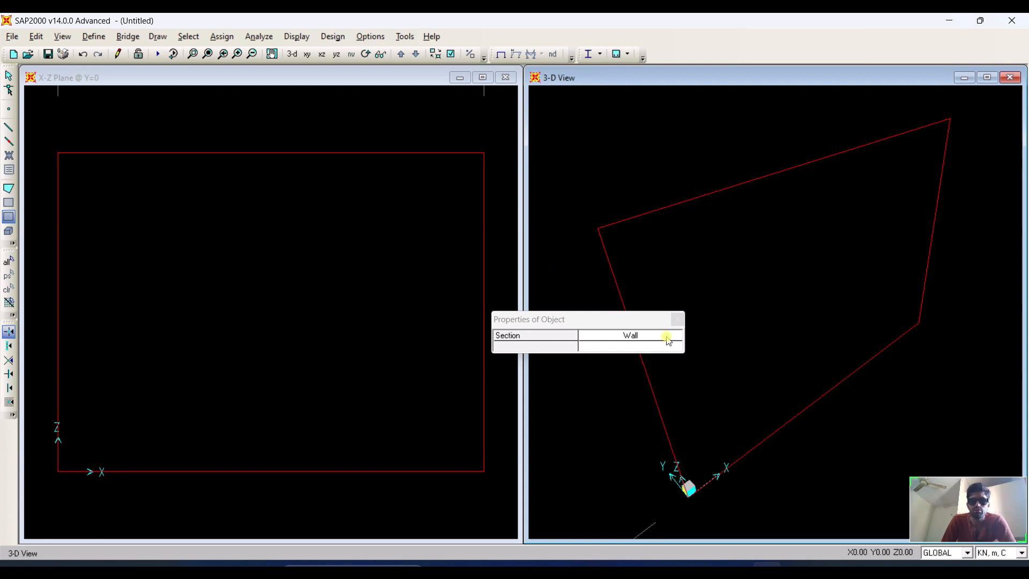
{"action": "left_click", "coordinate": [677, 321]}
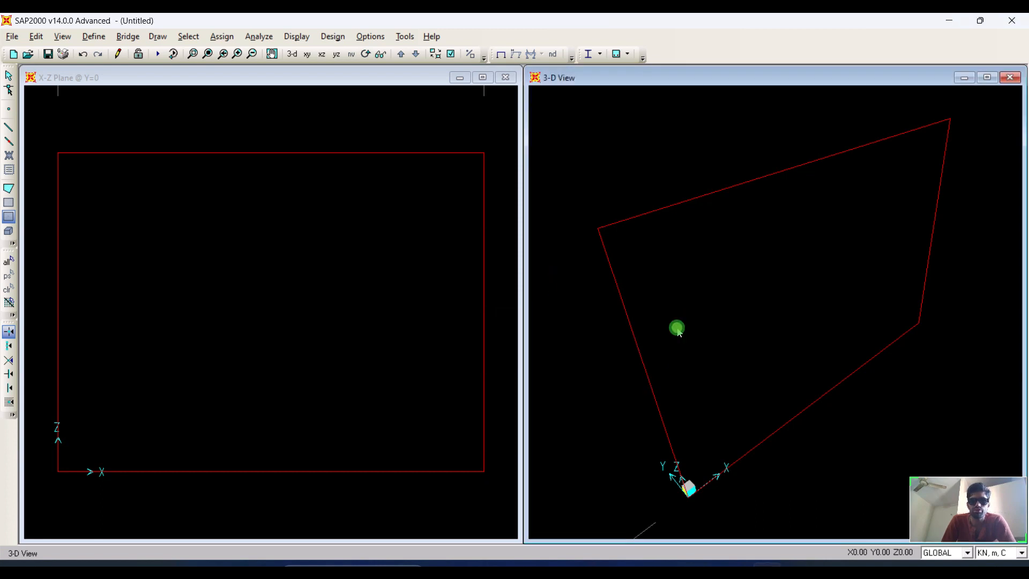
Turn on Extrude View and Fill Objects in the 3-D view's display options.
{"action": "left_click", "coordinate": [451, 54]}
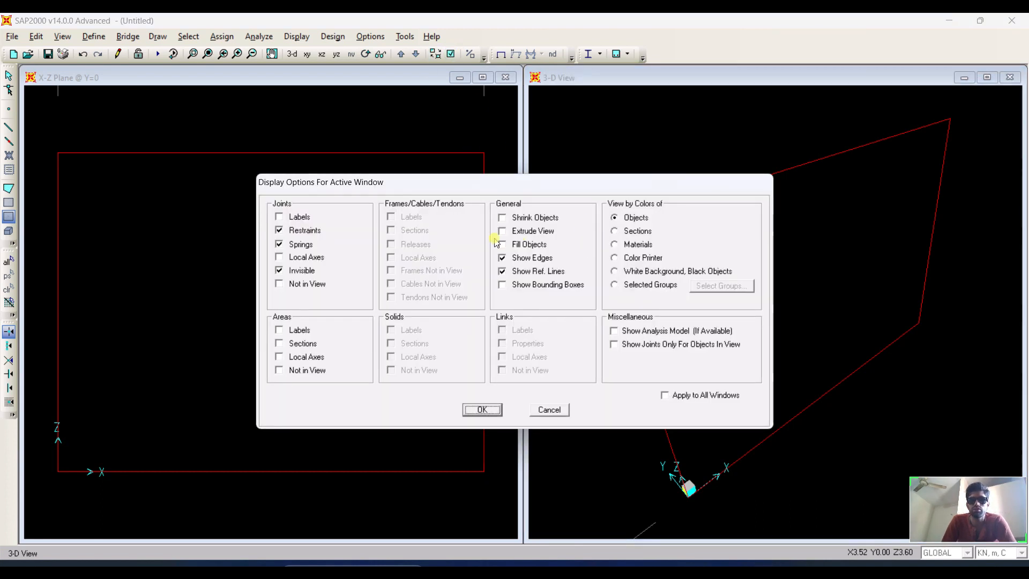
{"action": "left_click", "coordinate": [515, 231]}
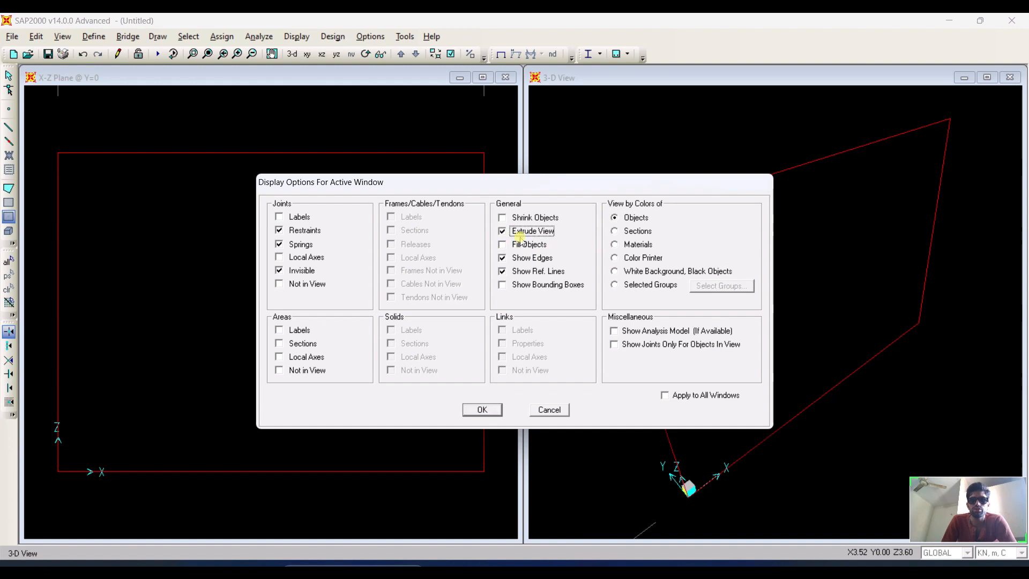
{"action": "left_click", "coordinate": [483, 410]}
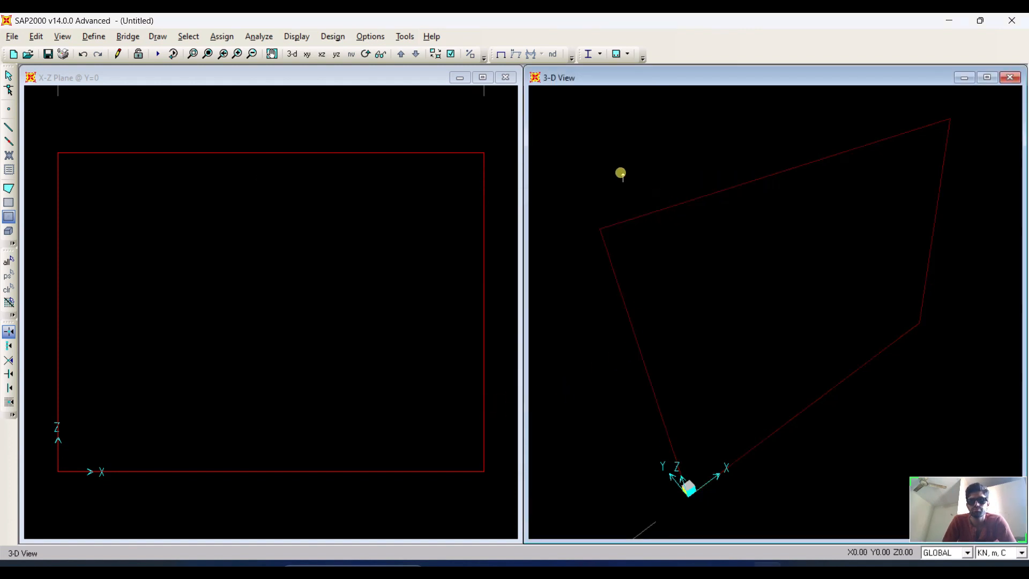
{"action": "left_click", "coordinate": [450, 54]}
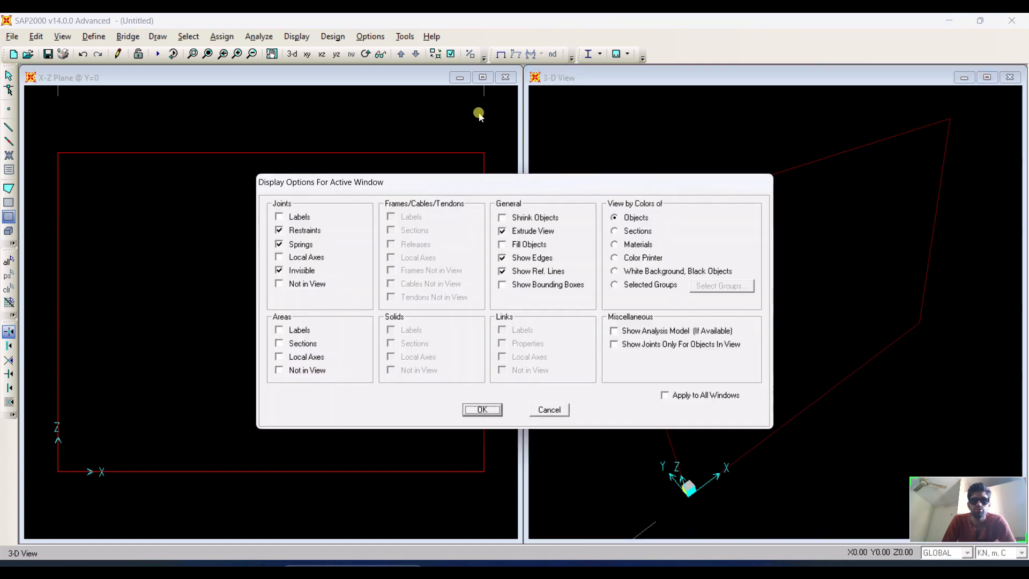
{"action": "left_click", "coordinate": [524, 246]}
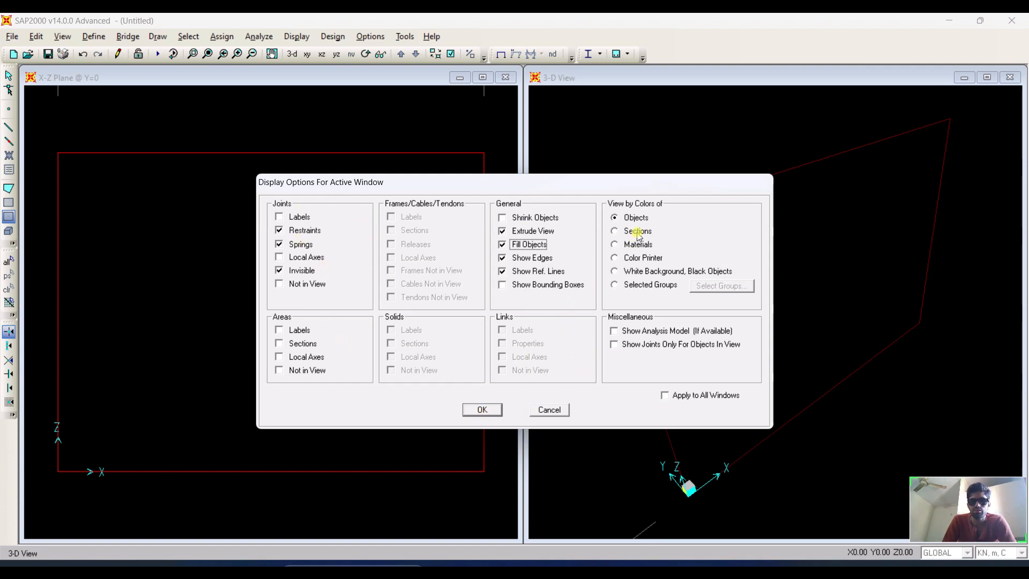
{"action": "left_click", "coordinate": [482, 410]}
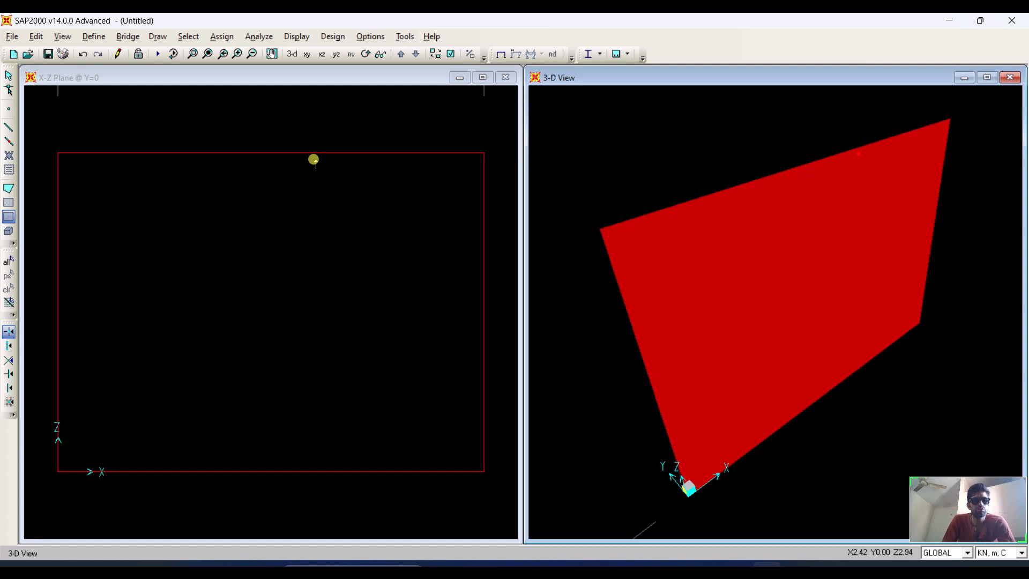
Divide the wall area into objects of maximum size 0.5 along edges 1 to 2 and 1 to 3.
{"action": "key", "text": "Escape"}
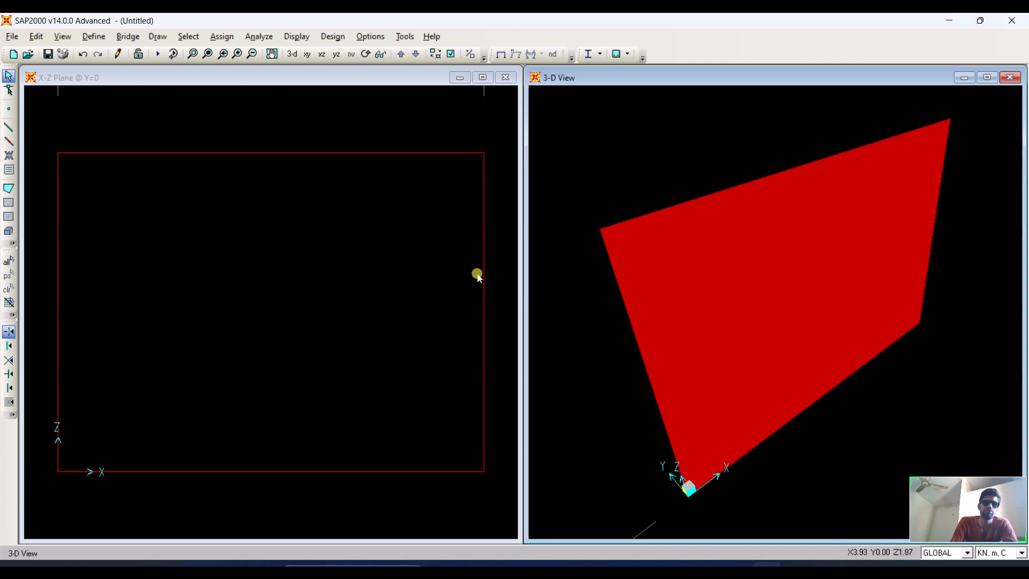
{"action": "left_click", "coordinate": [165, 200]}
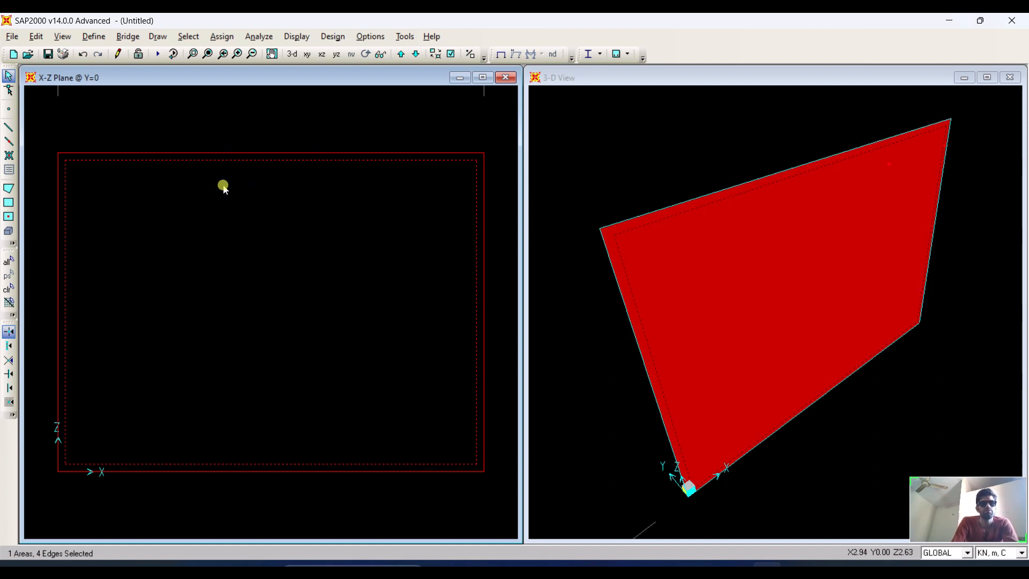
{"action": "left_click", "coordinate": [27, 36]}
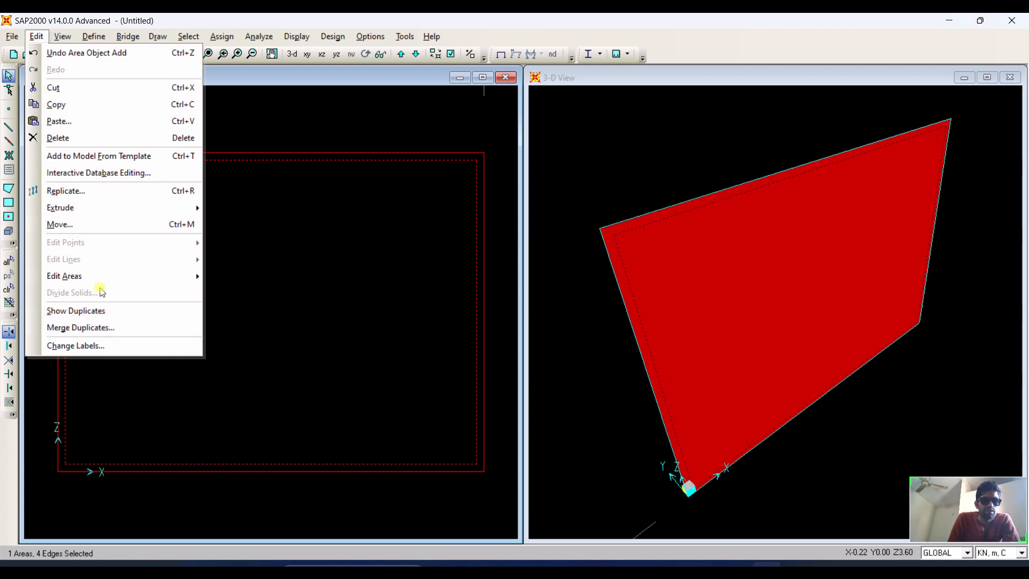
{"action": "mouse_move", "coordinate": [115, 276]}
{"action": "left_click", "coordinate": [291, 276]}
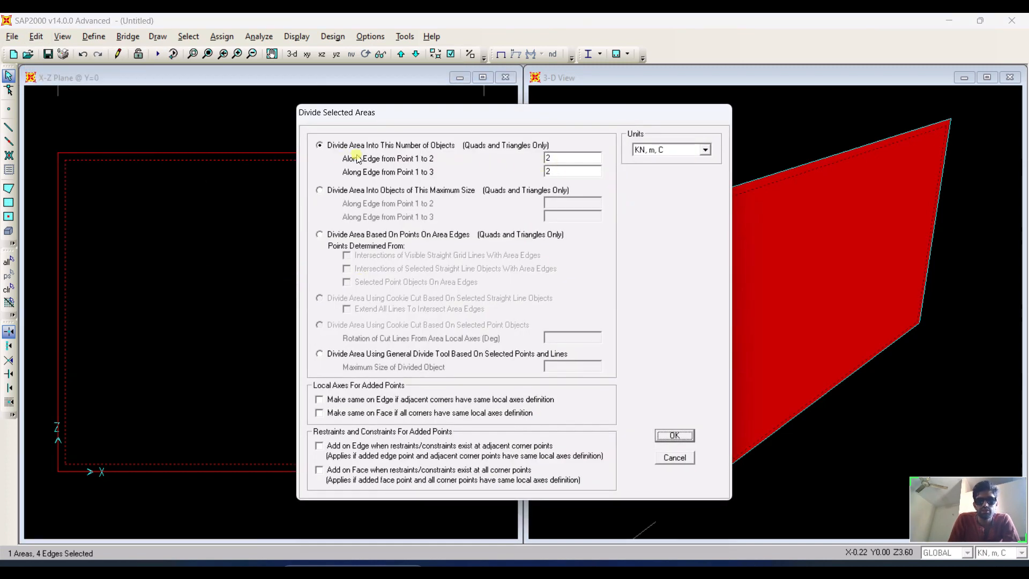
{"action": "double_click", "coordinate": [569, 157]}
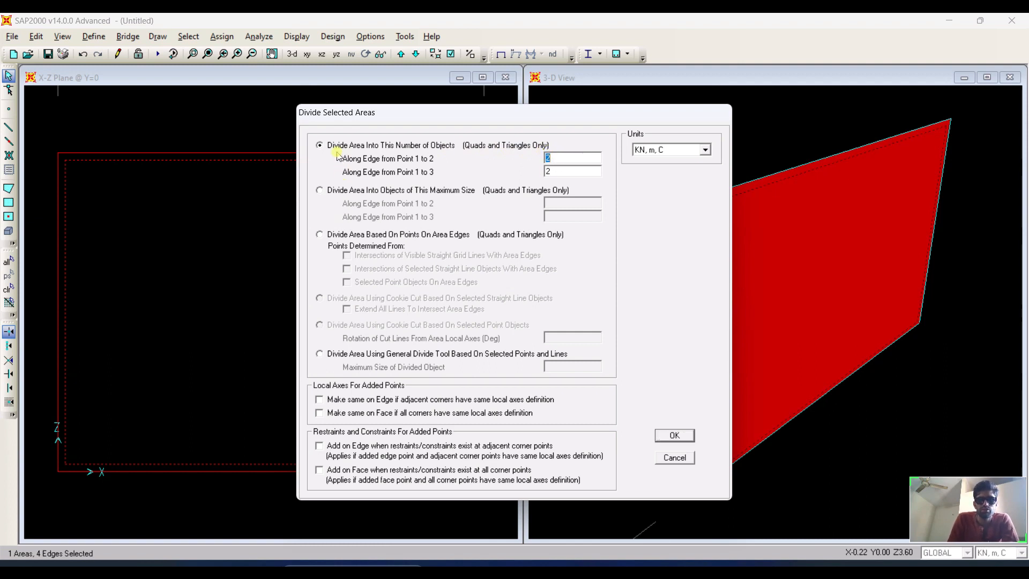
{"action": "left_click", "coordinate": [373, 192]}
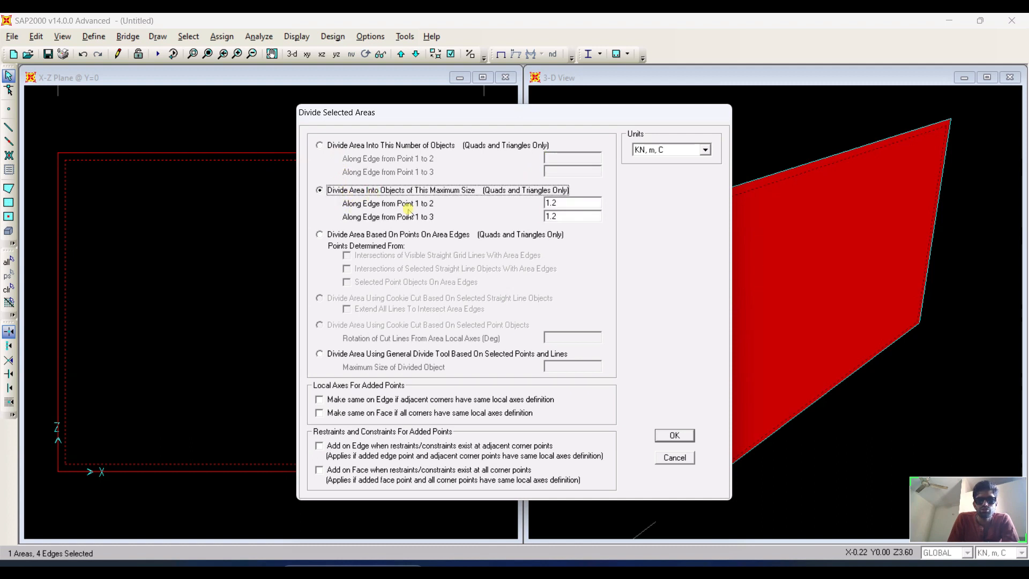
{"action": "left_click", "coordinate": [393, 145]}
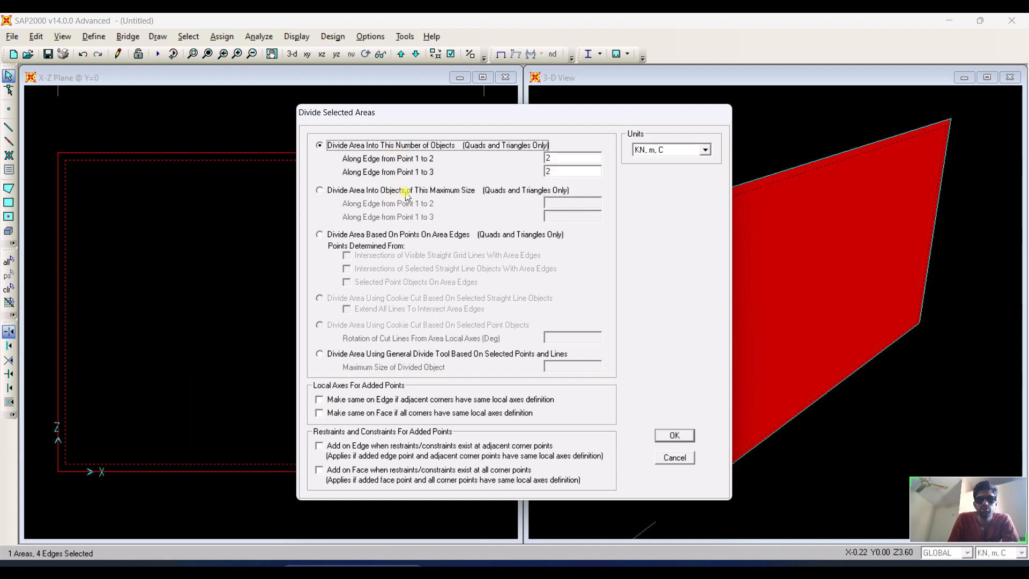
{"action": "left_click", "coordinate": [449, 191]}
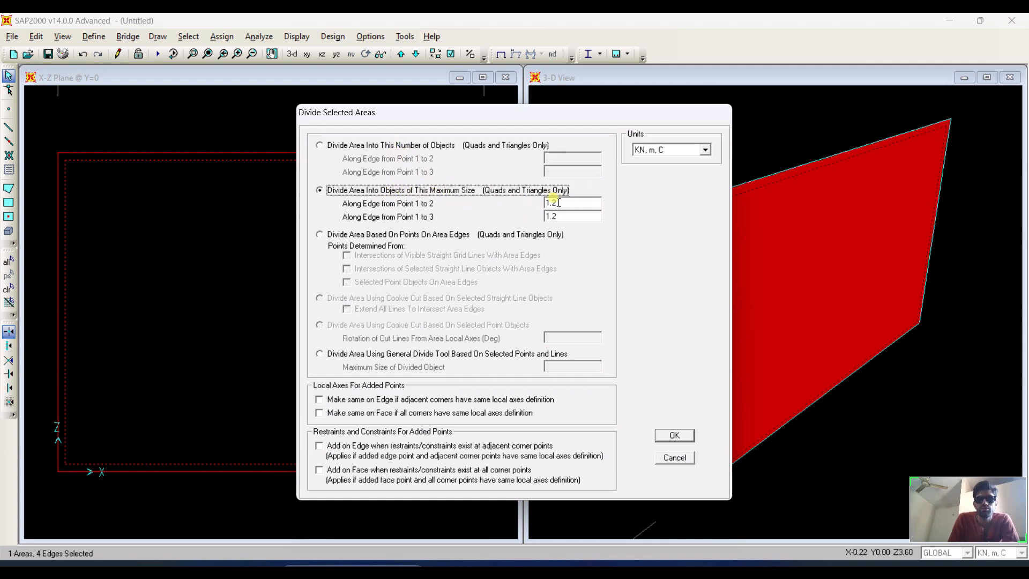
{"action": "double_click", "coordinate": [558, 202]}
{"action": "type", "text": "1"}
{"action": "left_click", "coordinate": [561, 219]}
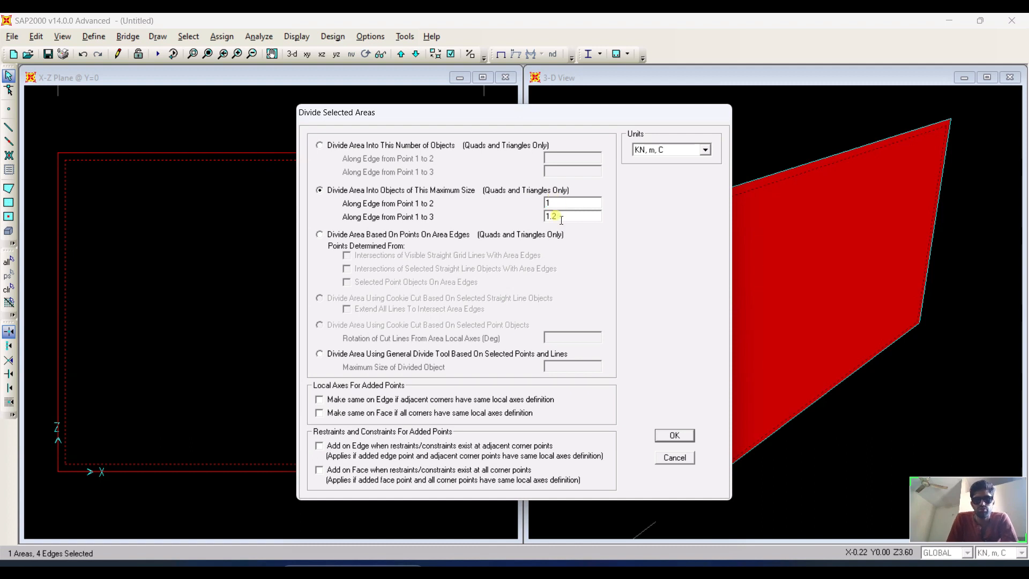
{"action": "double_click", "coordinate": [557, 216]}
{"action": "type", "text": "1"}
{"action": "double_click", "coordinate": [558, 203]}
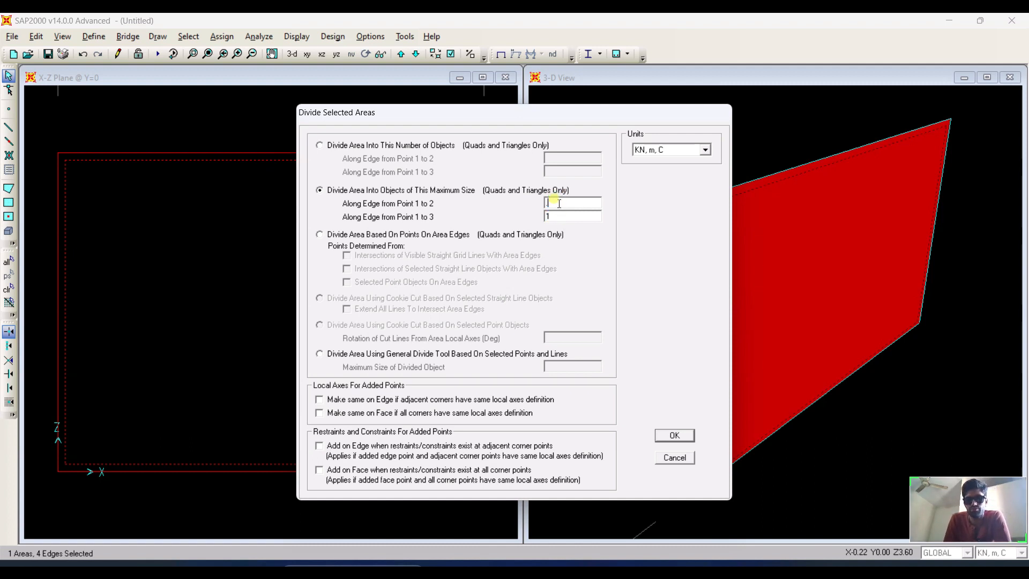
{"action": "type", "text": ".5"}
{"action": "double_click", "coordinate": [559, 216]}
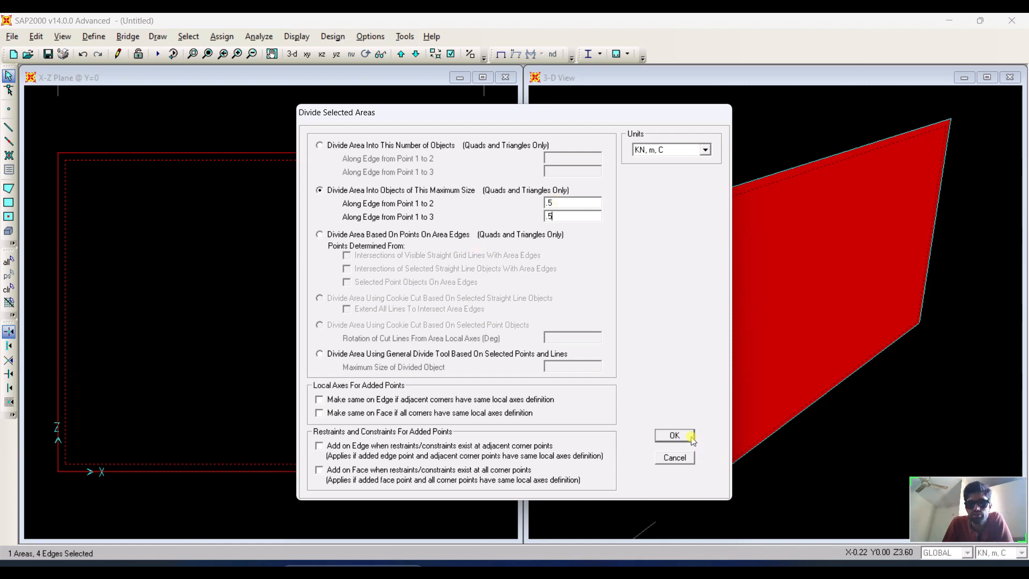
{"action": "left_click", "coordinate": [674, 434]}
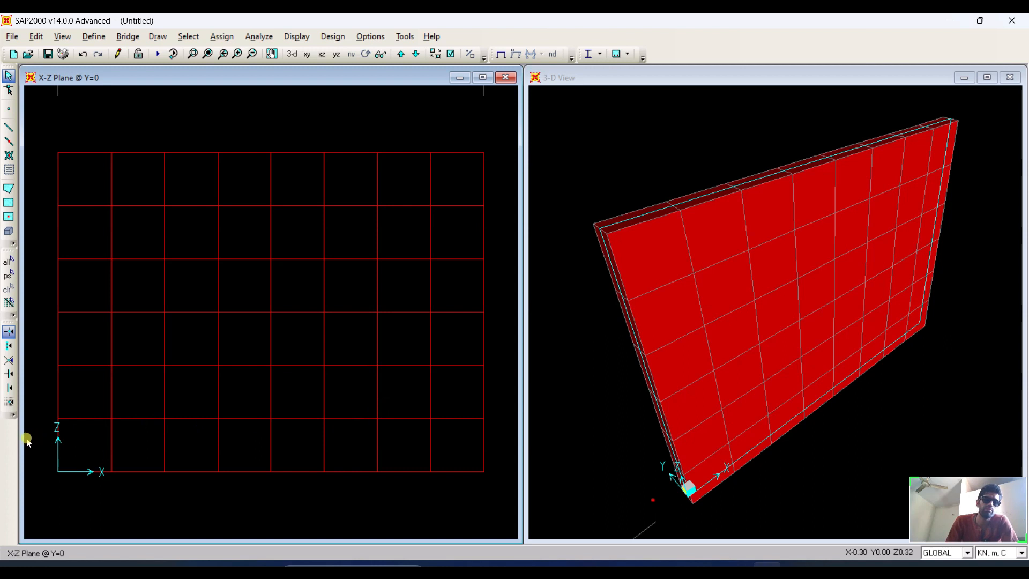
Select the nine joints along the wall's bottom edge.
{"action": "left_click_drag", "start_coordinate": [44, 450], "coordinate": [504, 492]}
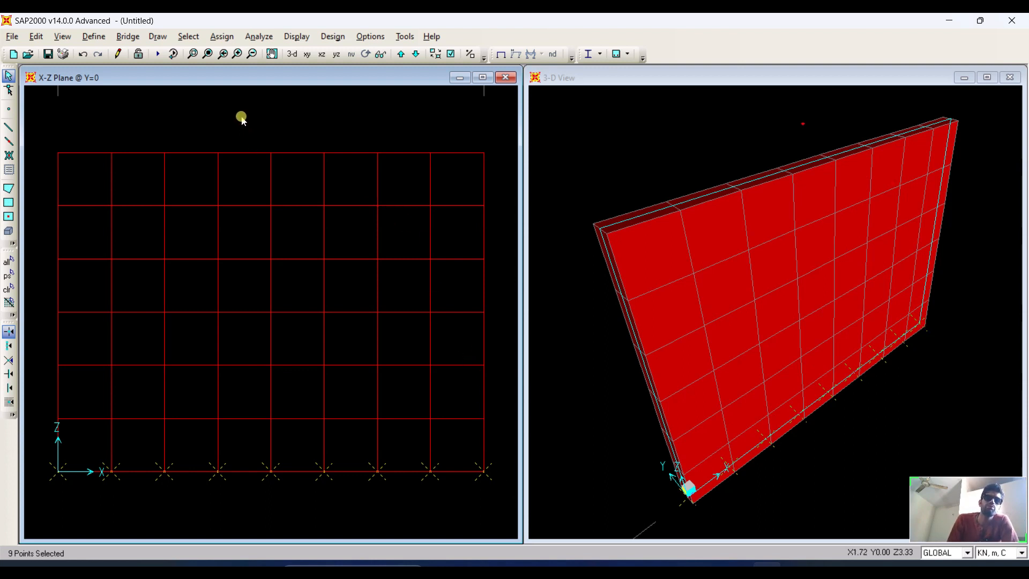
{"action": "left_click", "coordinate": [224, 36]}
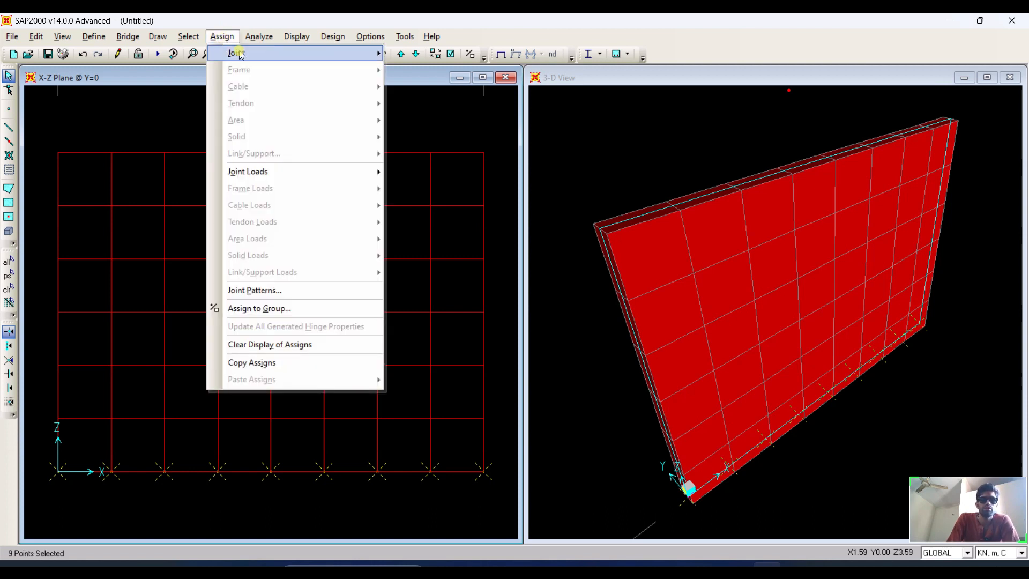
{"action": "mouse_move", "coordinate": [254, 56]}
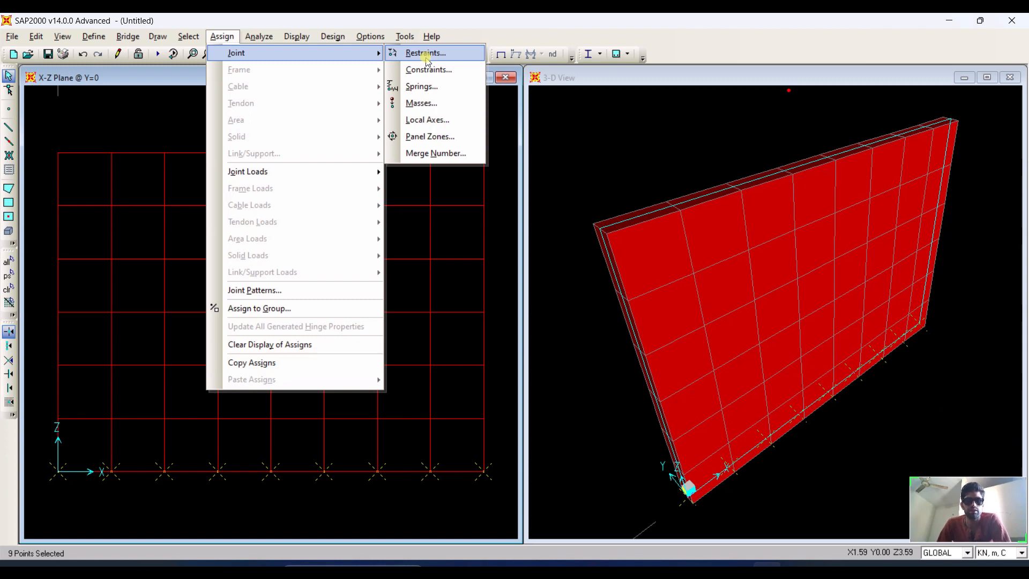
{"action": "left_click", "coordinate": [429, 87]}
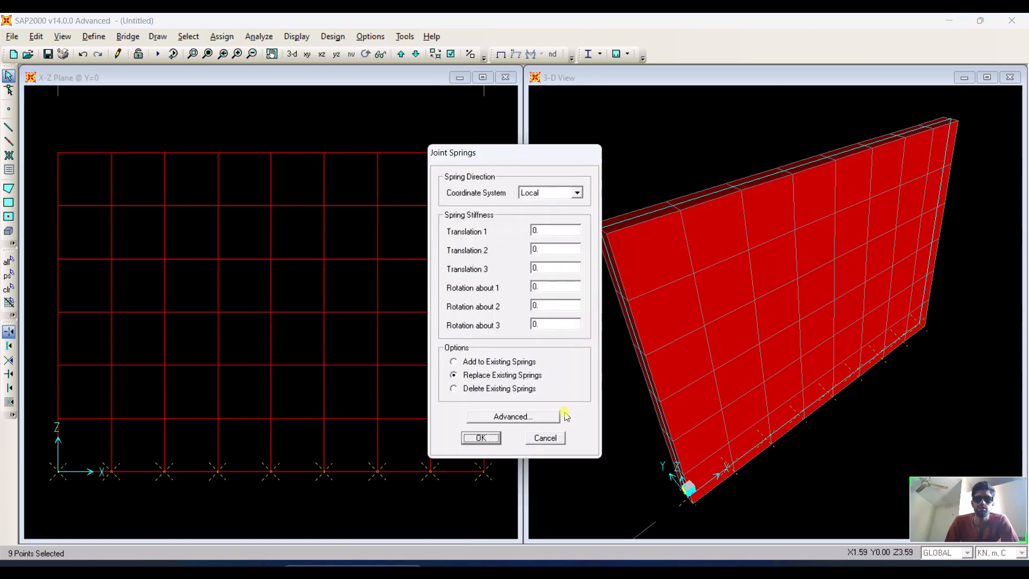
{"action": "left_click", "coordinate": [545, 438]}
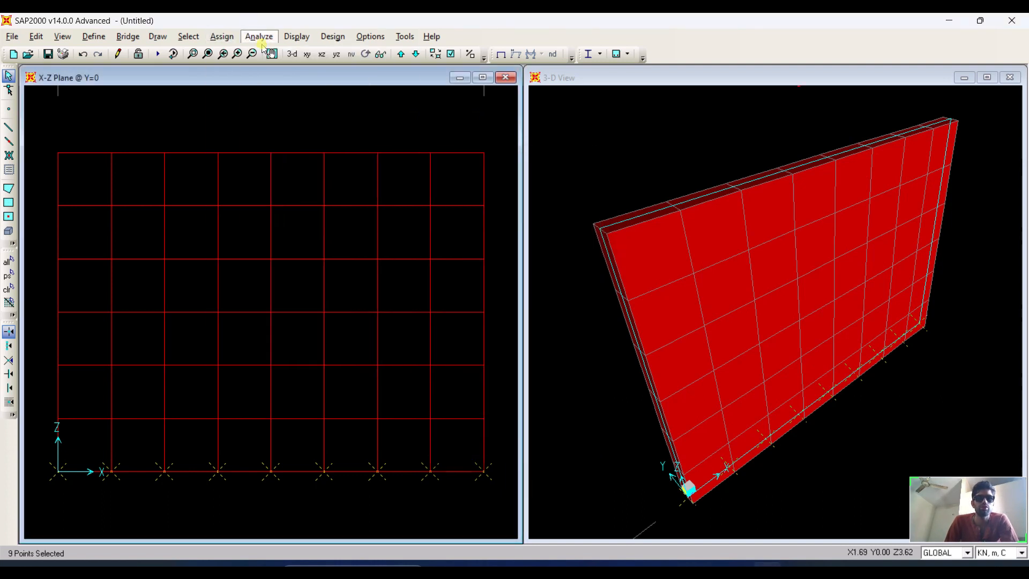
Assign fixed restraints to the selected joints along the wall's base.
{"action": "left_click", "coordinate": [260, 37]}
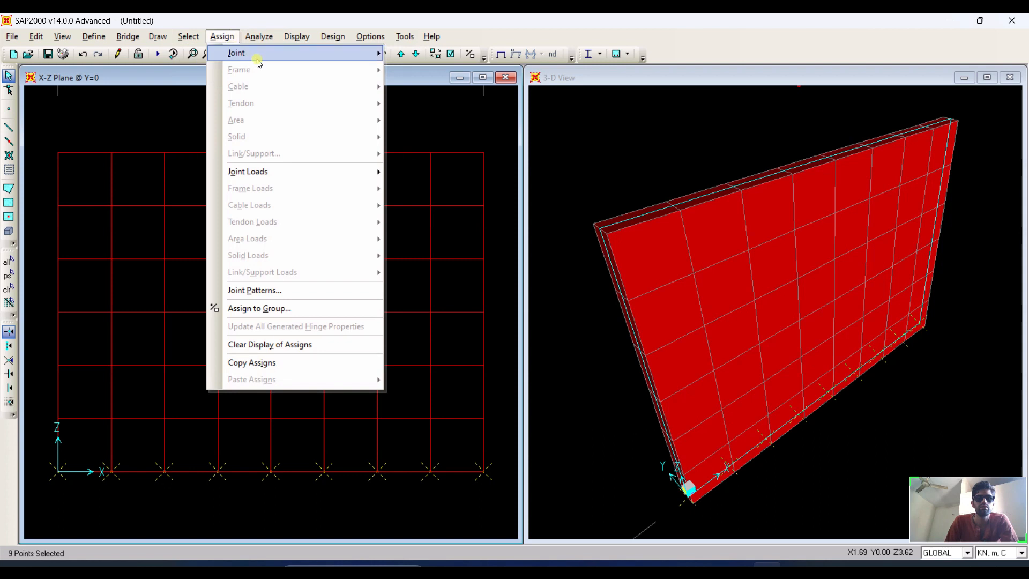
{"action": "mouse_move", "coordinate": [258, 59]}
{"action": "left_click", "coordinate": [415, 54]}
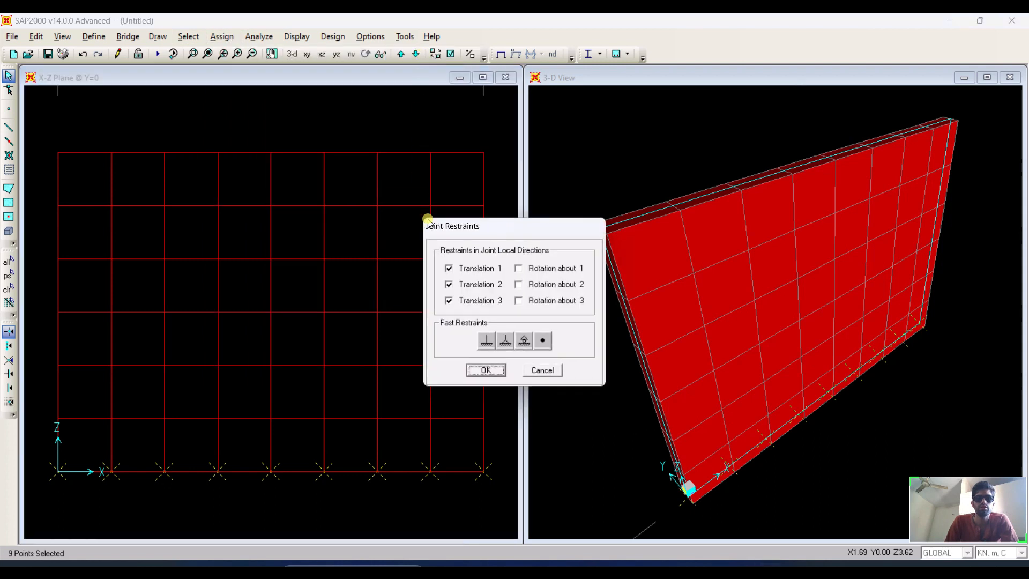
{"action": "left_click", "coordinate": [488, 341]}
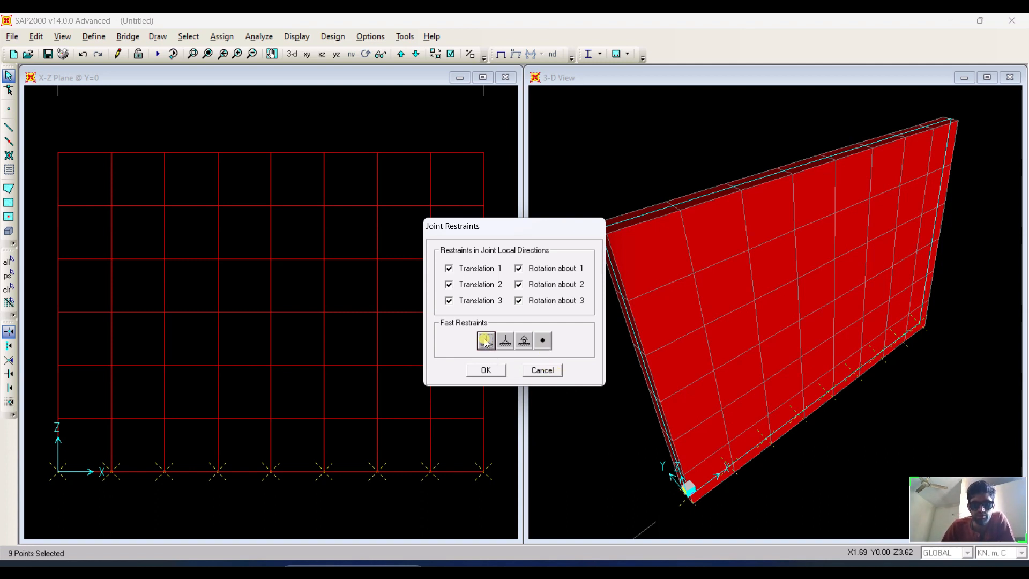
{"action": "left_click", "coordinate": [489, 369]}
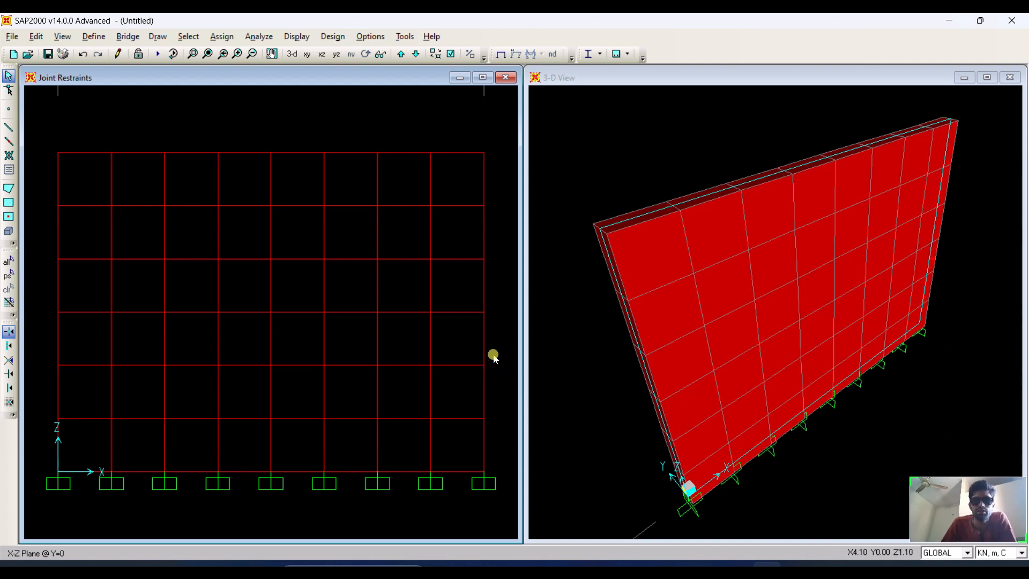
Set the 3-D view's display options to color objects by materials.
{"action": "left_click", "coordinate": [676, 155]}
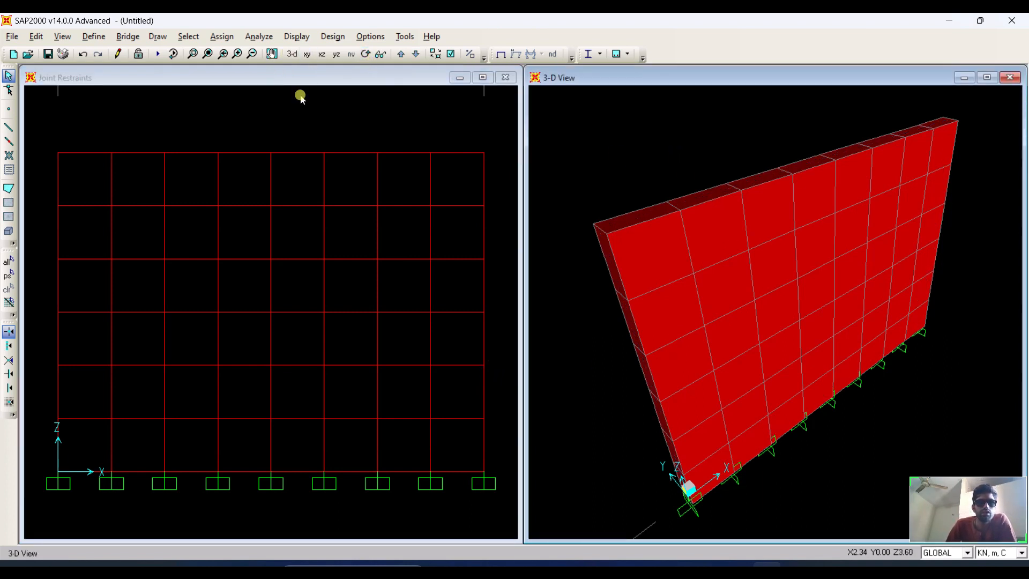
{"action": "left_click", "coordinate": [367, 54]}
{"action": "left_click_drag", "start_coordinate": [638, 129], "coordinate": [671, 149]}
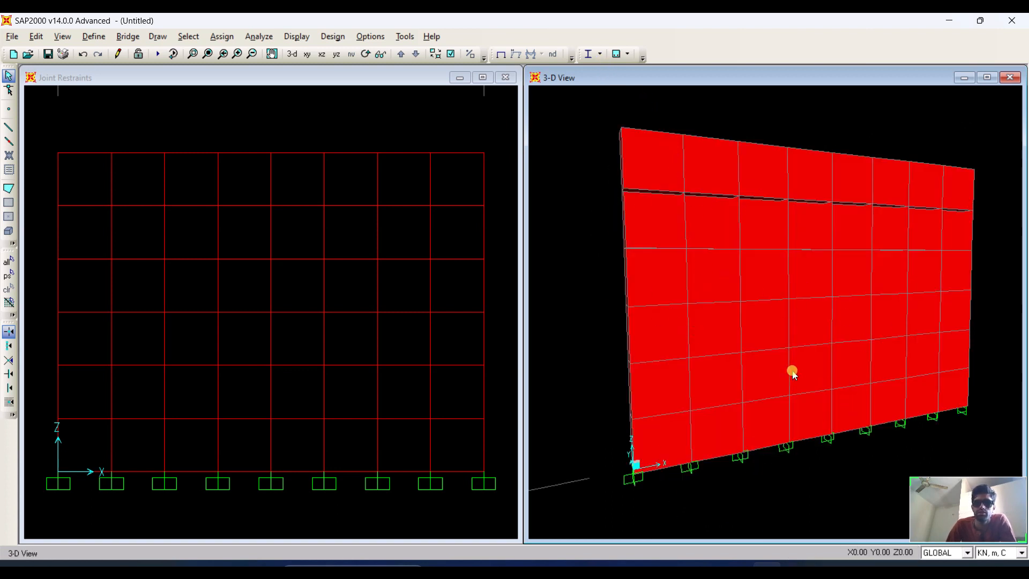
{"action": "left_click", "coordinate": [292, 54]}
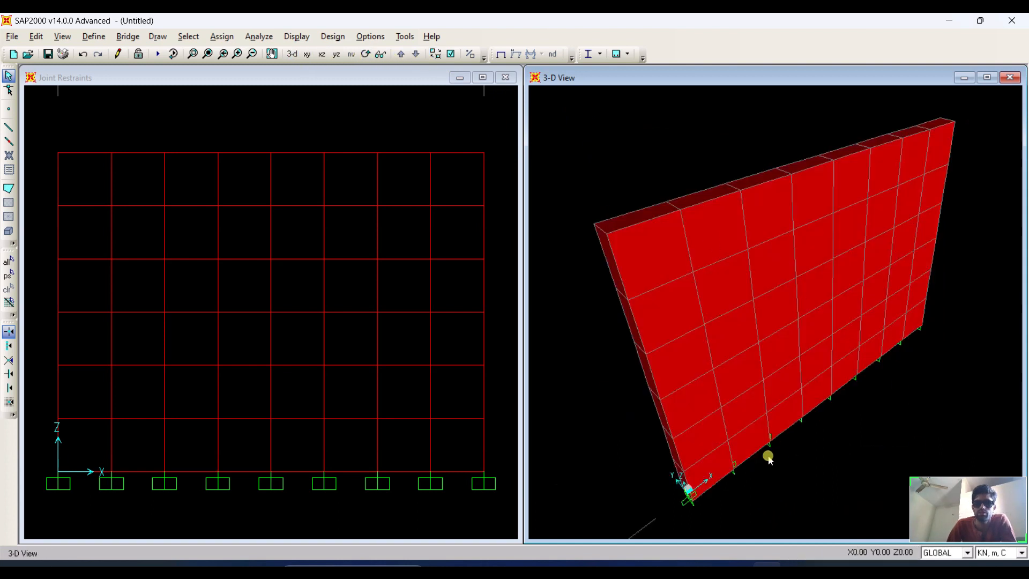
{"action": "scroll", "coordinate": [732, 481], "scroll_direction": "up", "scroll_amount": 1}
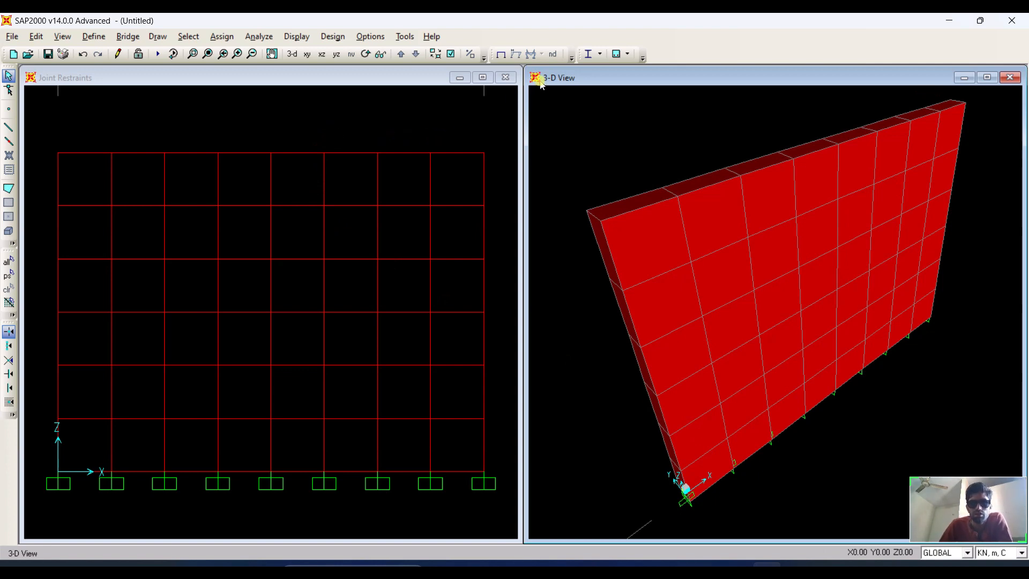
{"action": "left_click", "coordinate": [451, 54]}
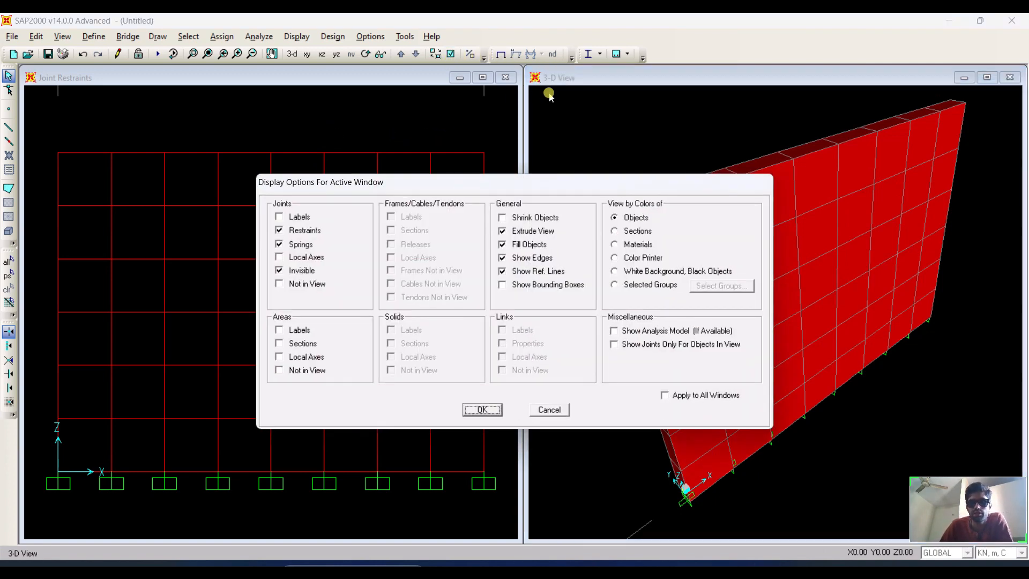
{"action": "left_click", "coordinate": [627, 231]}
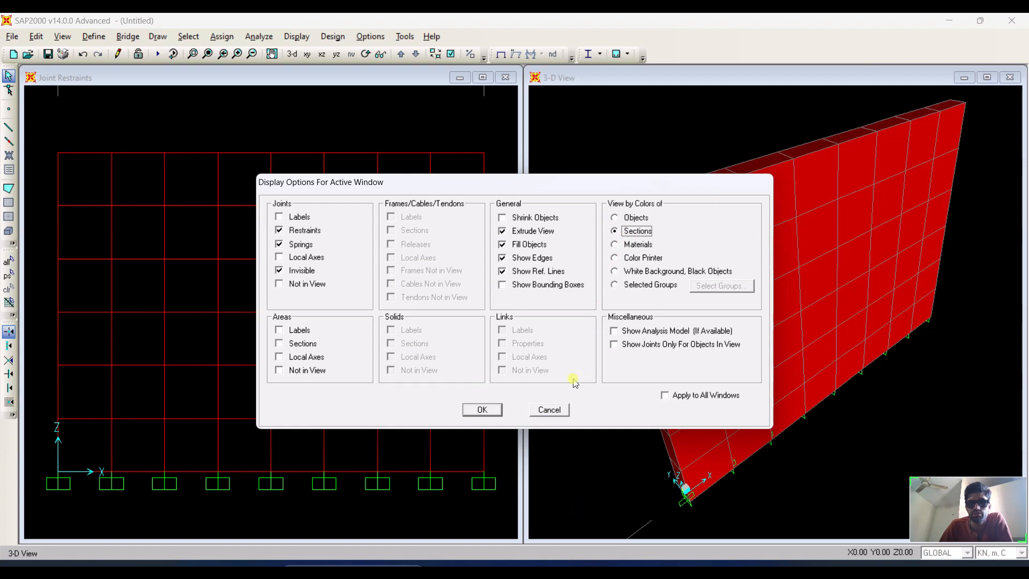
{"action": "left_click", "coordinate": [638, 245]}
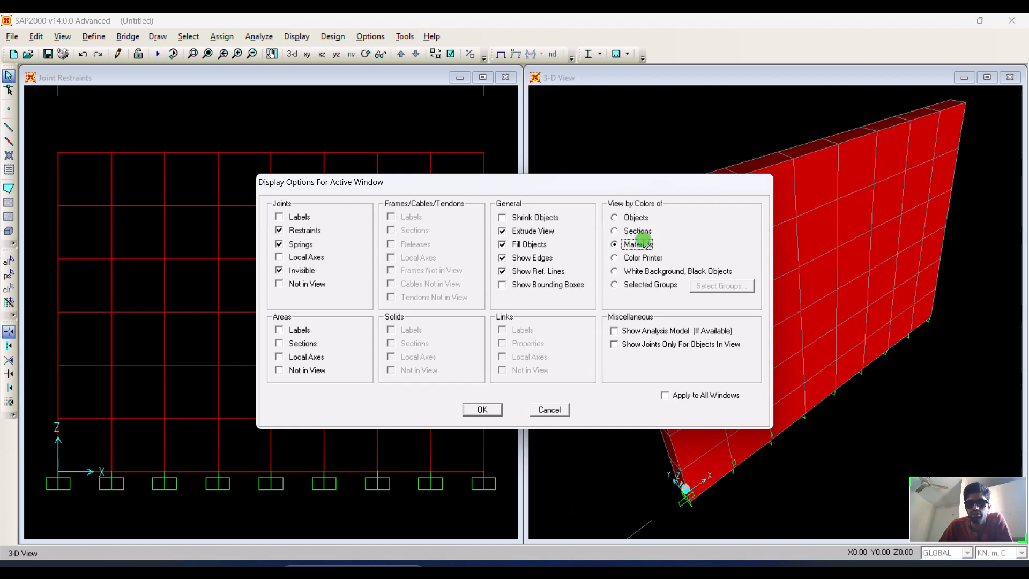
{"action": "left_click", "coordinate": [492, 409]}
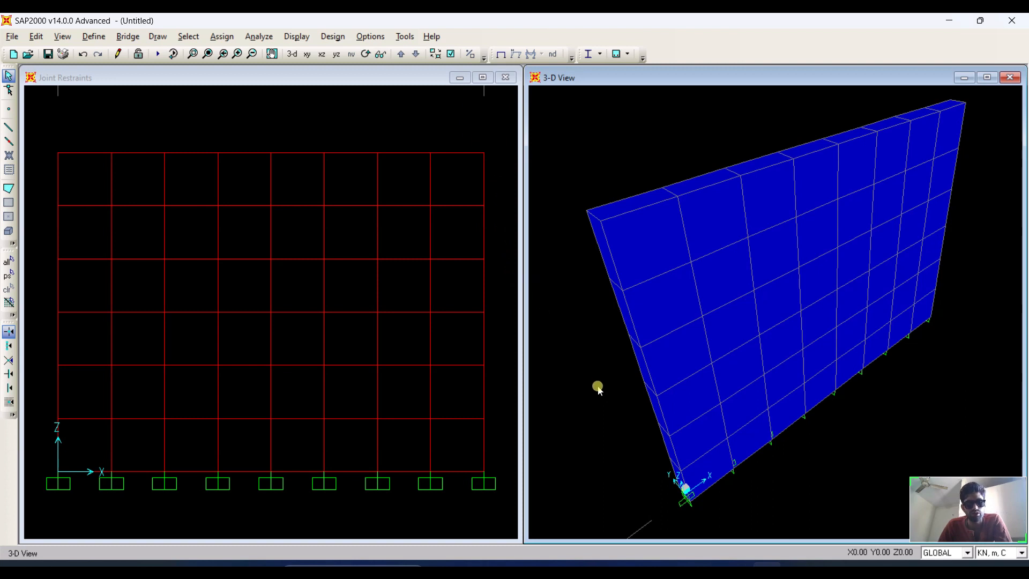
{"action": "key", "text": "ctrl+e"}
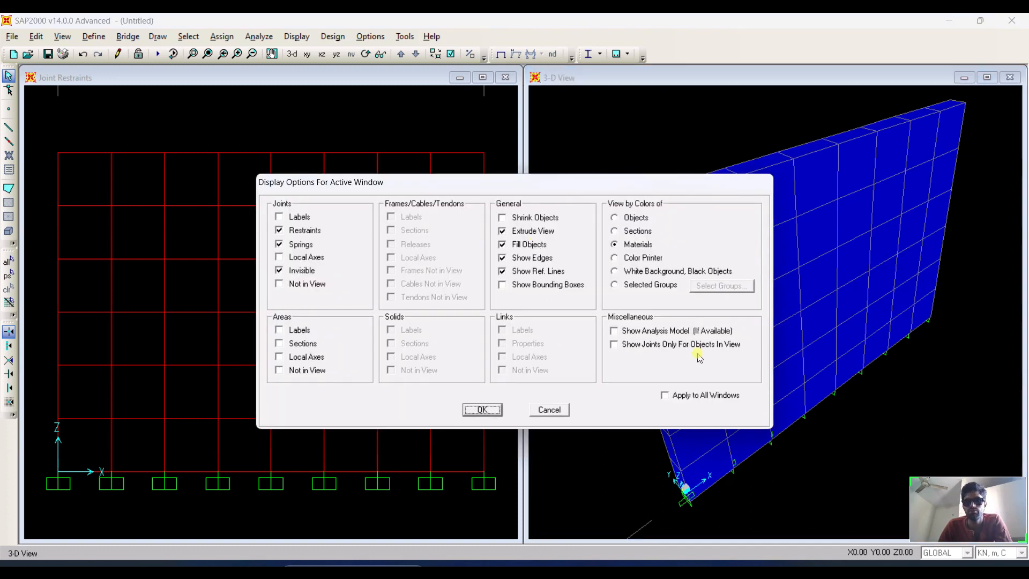
{"action": "left_click", "coordinate": [551, 410]}
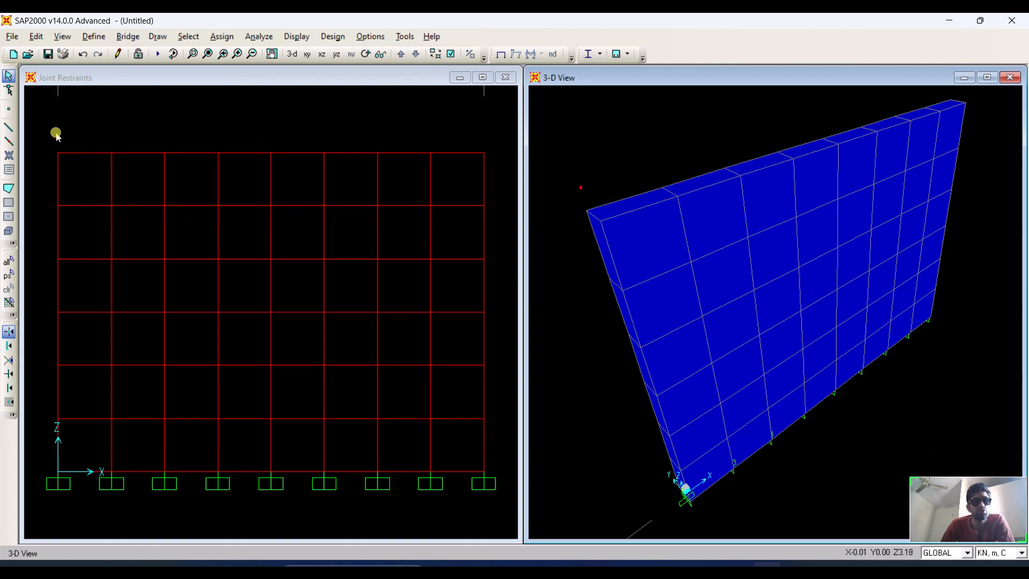
{"action": "left_click_drag", "start_coordinate": [36, 114], "coordinate": [500, 489]}
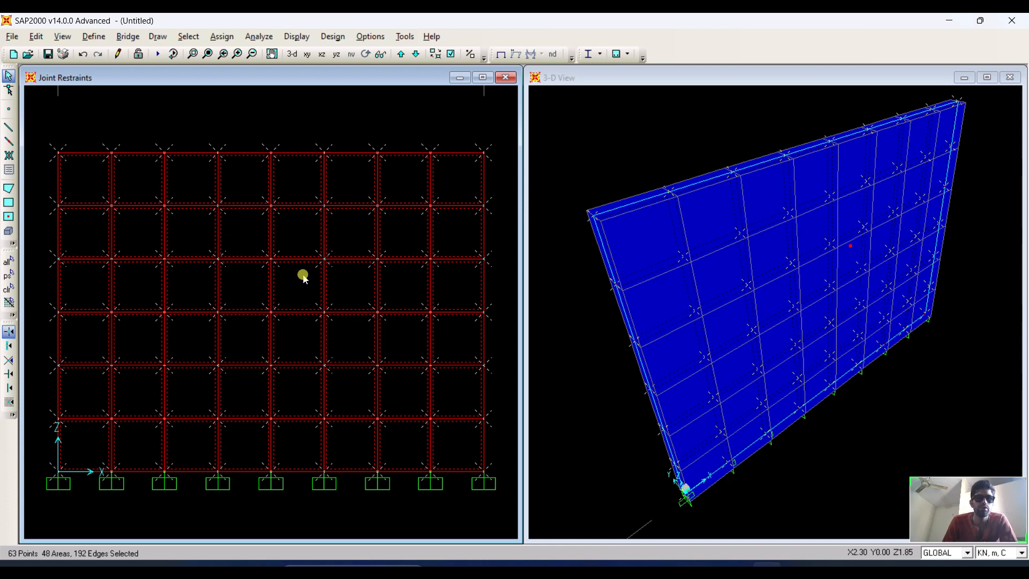
{"action": "left_click", "coordinate": [225, 36]}
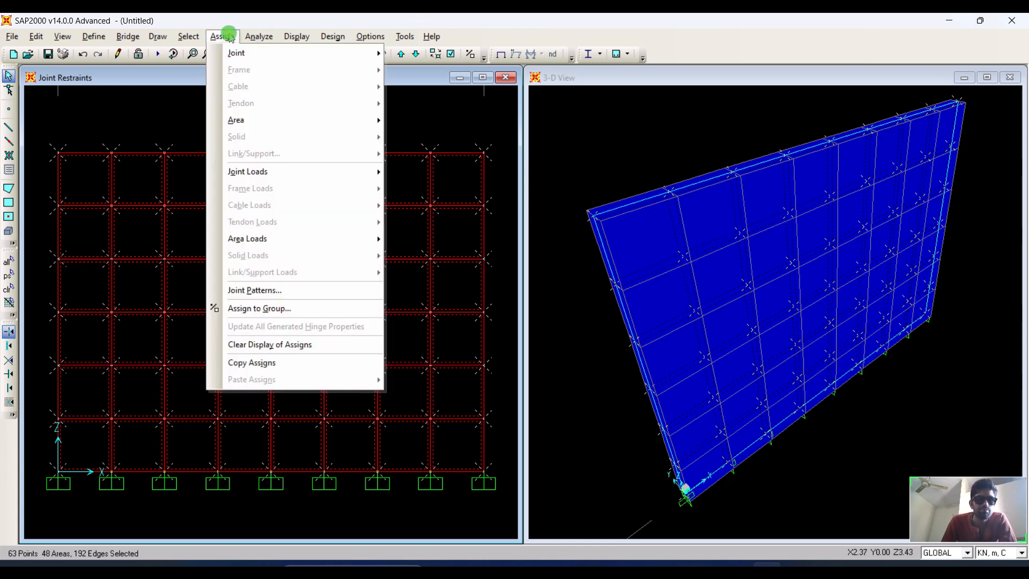
{"action": "mouse_move", "coordinate": [268, 118]}
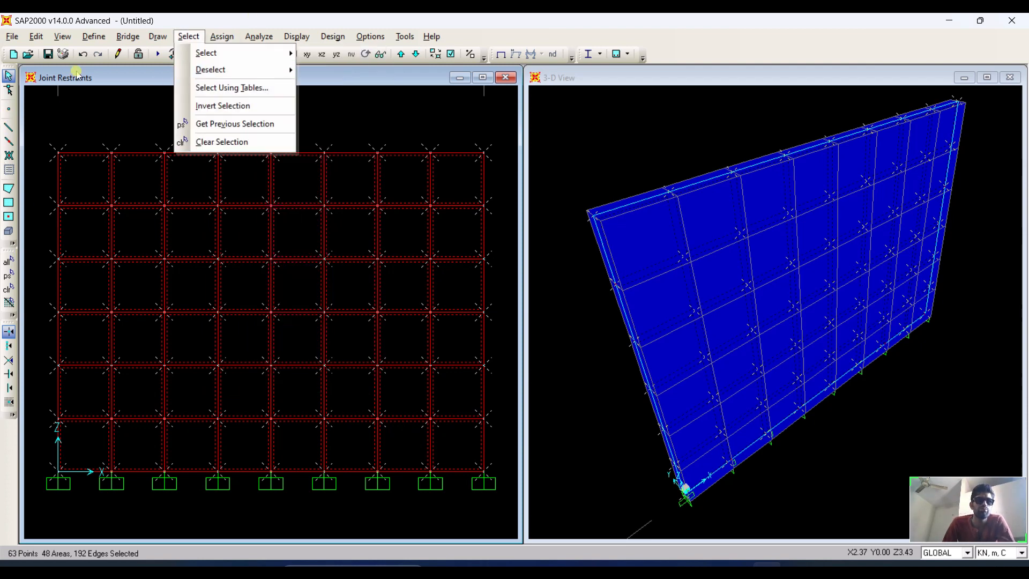
{"action": "left_click", "coordinate": [155, 38]}
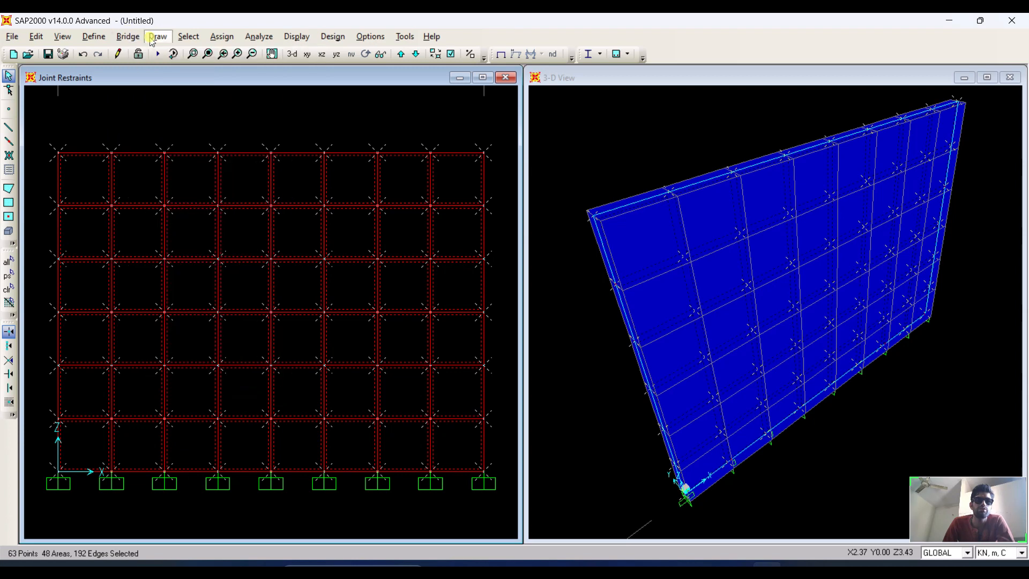
{"action": "left_click", "coordinate": [155, 37]}
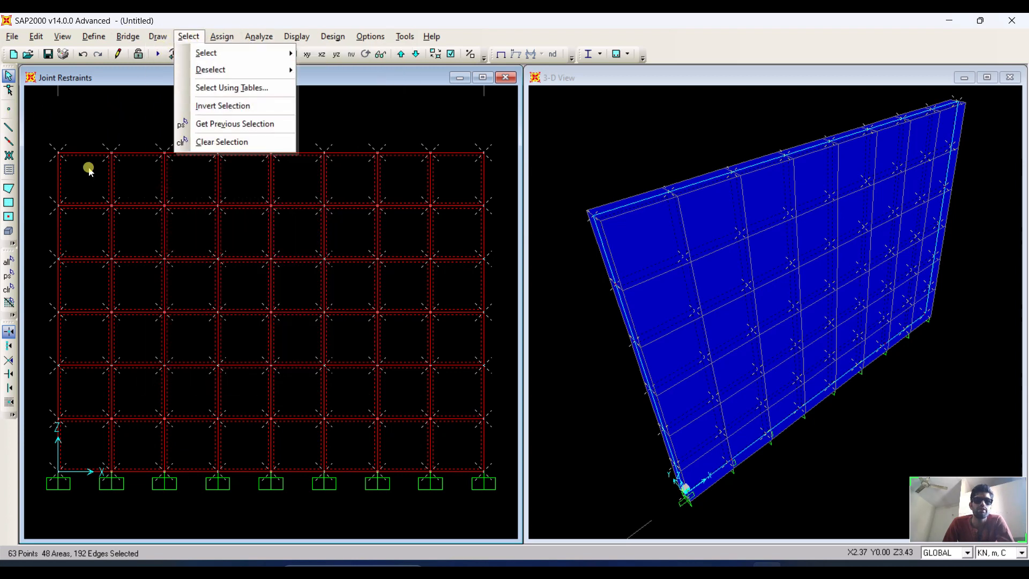
{"action": "mouse_move", "coordinate": [251, 53]}
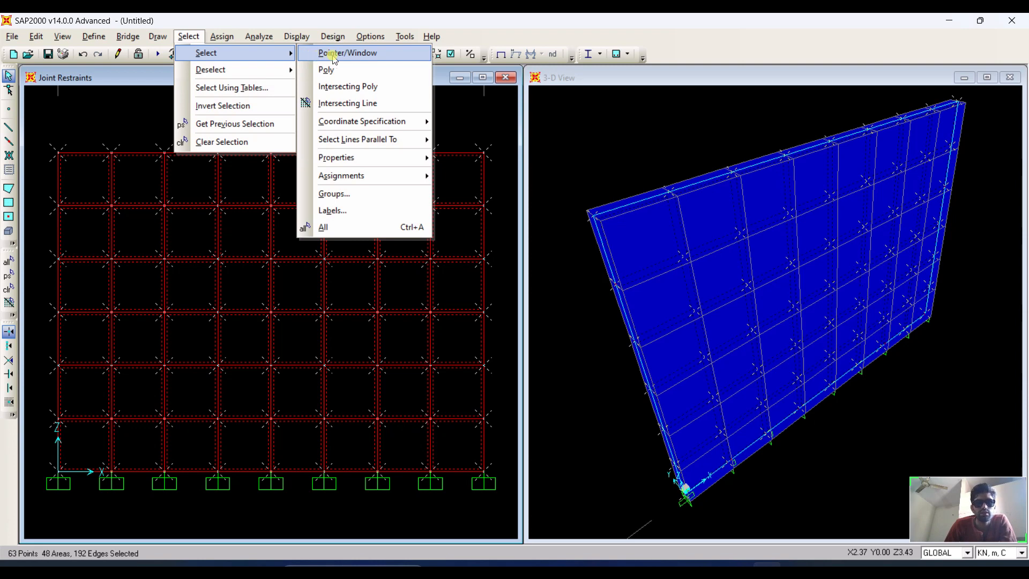
{"action": "mouse_move", "coordinate": [376, 116]}
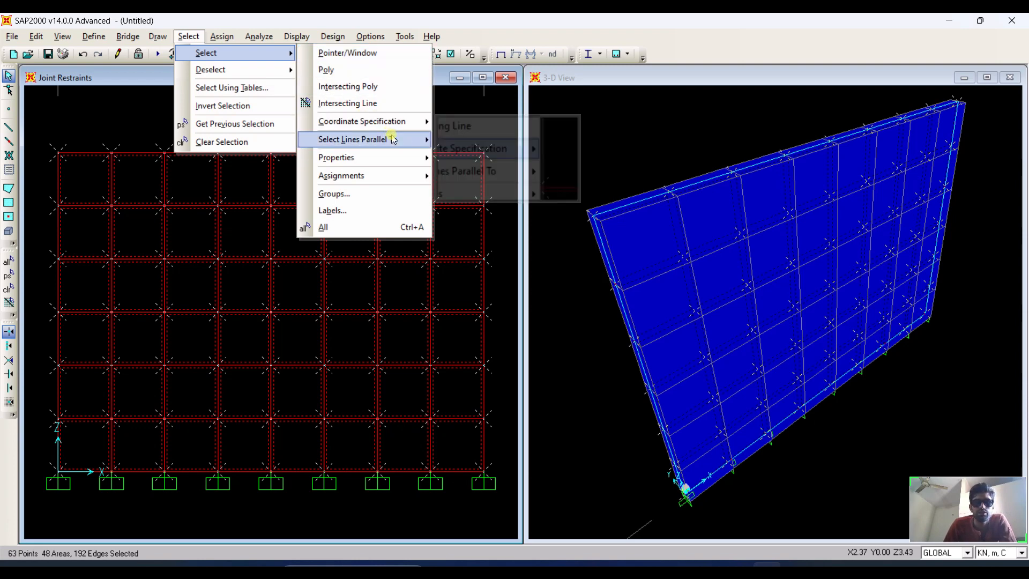
{"action": "mouse_move", "coordinate": [400, 158]}
{"action": "left_click", "coordinate": [460, 157]}
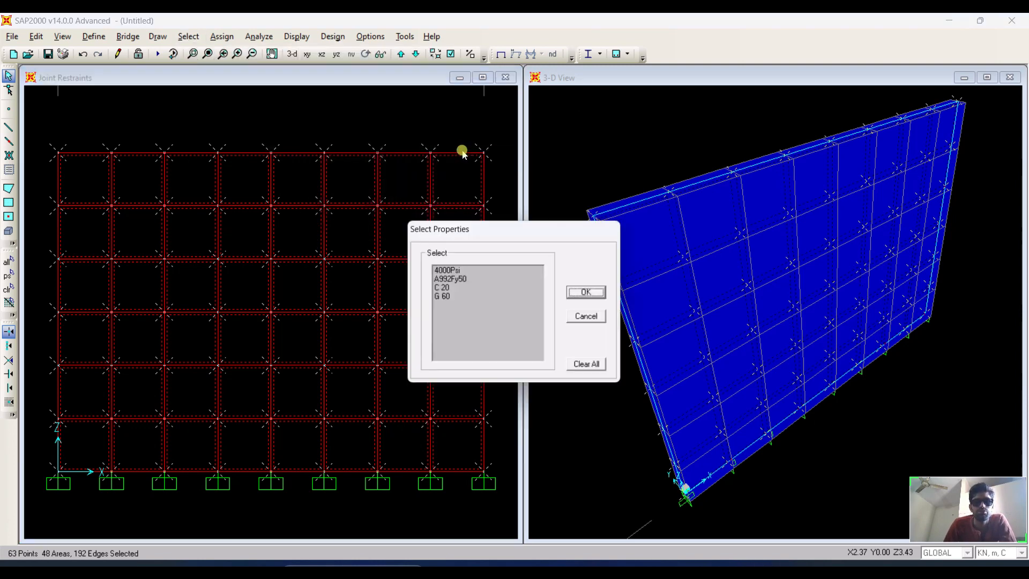
{"action": "left_click", "coordinate": [445, 288]}
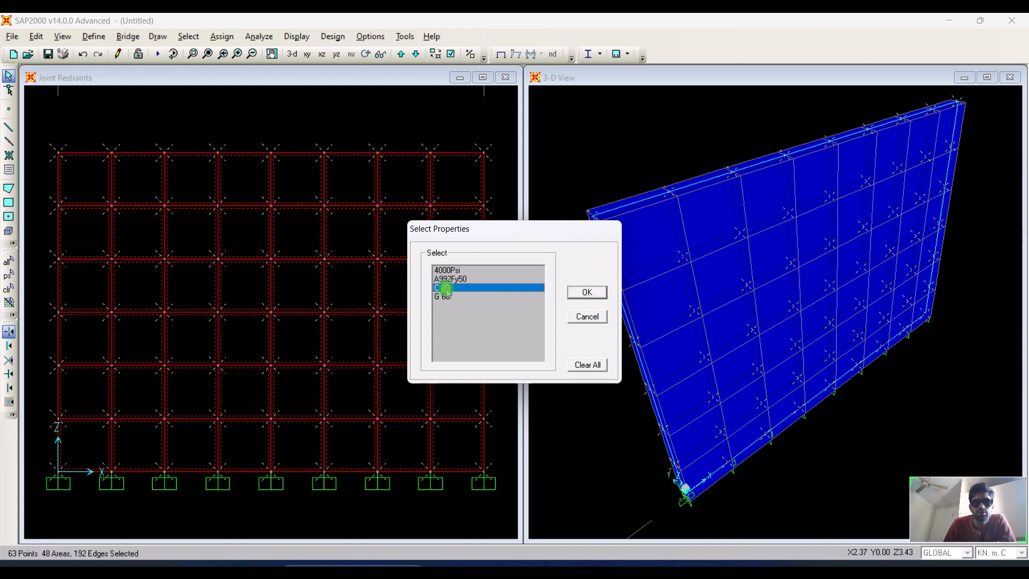
{"action": "left_click", "coordinate": [588, 317]}
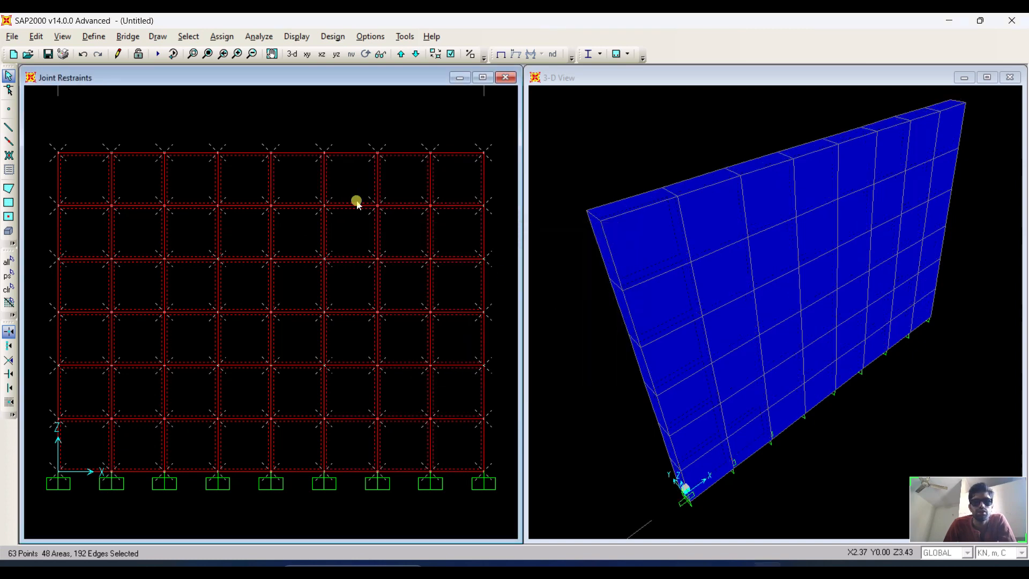
{"action": "key", "text": "ctrl+q"}
Select all area objects that use the Wall section.
{"action": "left_click", "coordinate": [188, 36]}
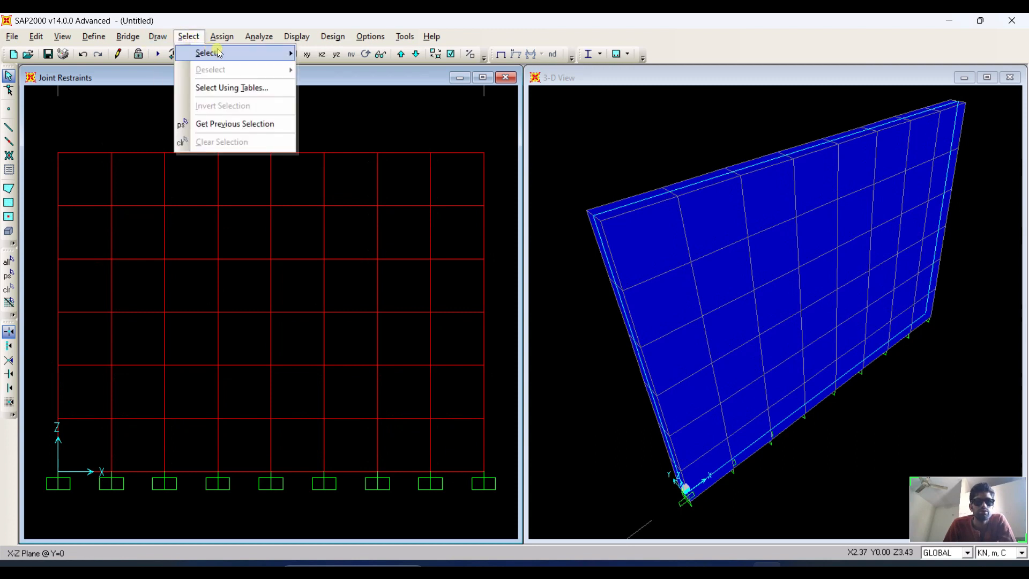
{"action": "mouse_move", "coordinate": [207, 53]}
{"action": "mouse_move", "coordinate": [380, 158]}
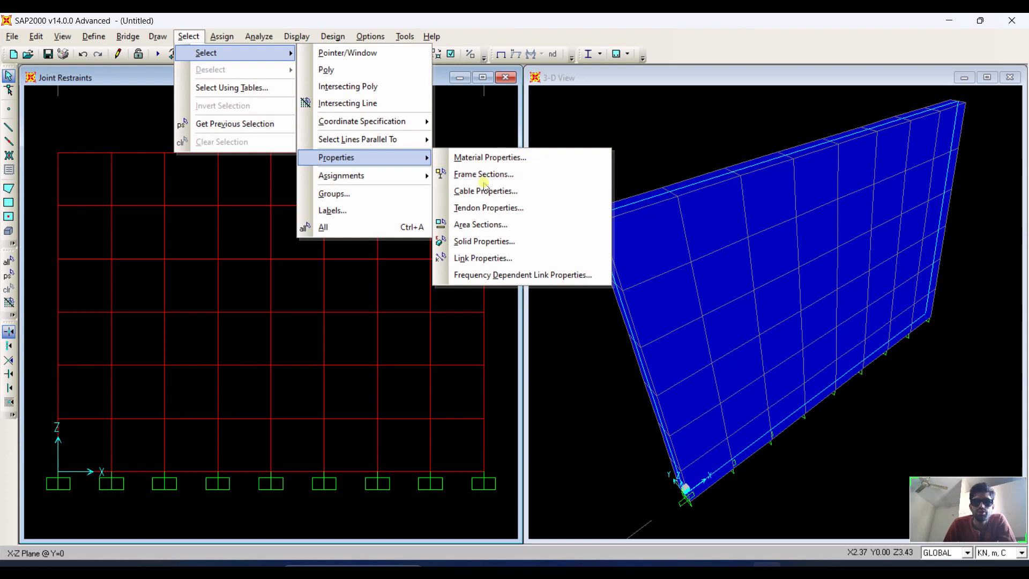
{"action": "left_click", "coordinate": [483, 223]}
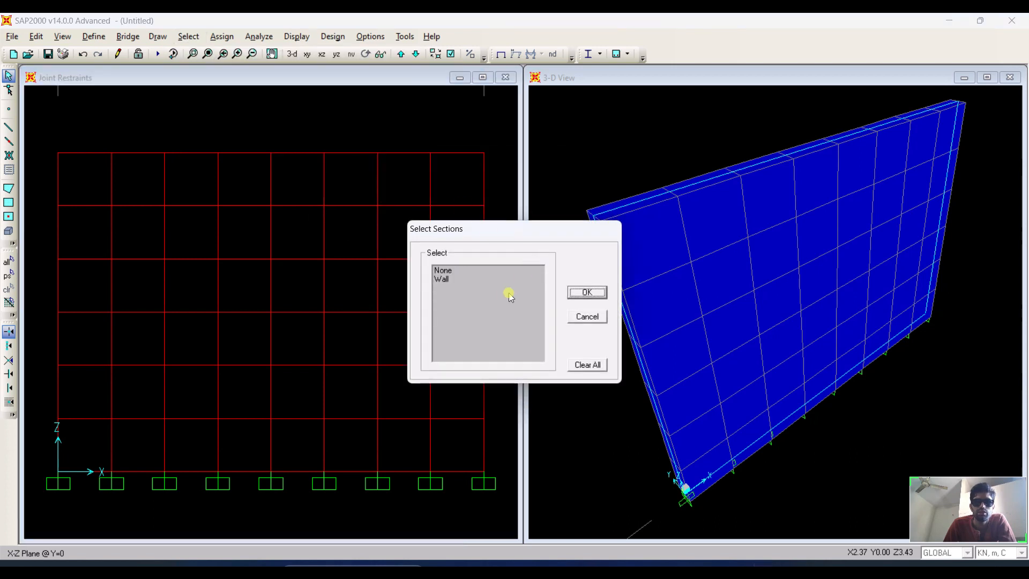
{"action": "left_click", "coordinate": [445, 279]}
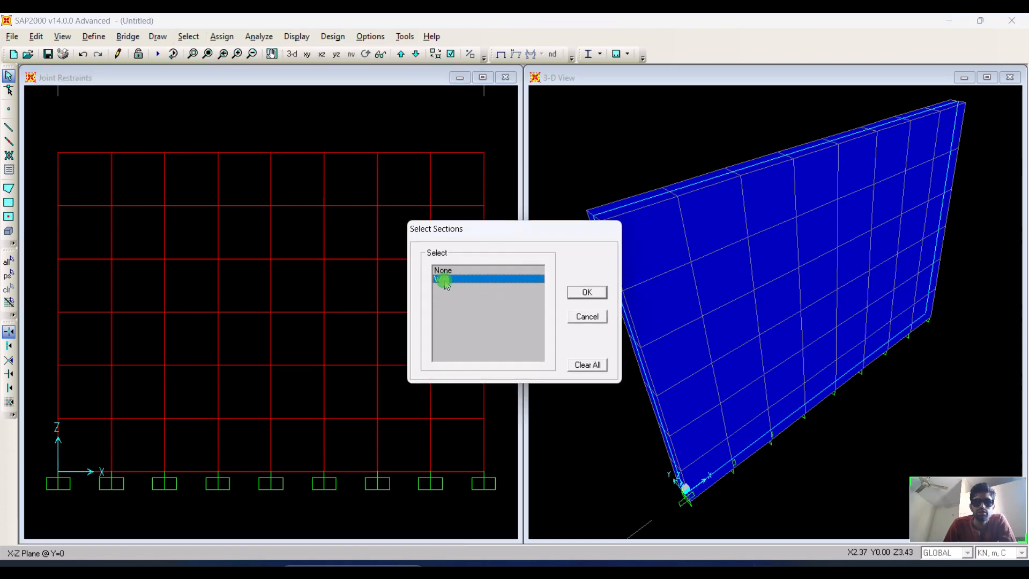
{"action": "left_click", "coordinate": [590, 294]}
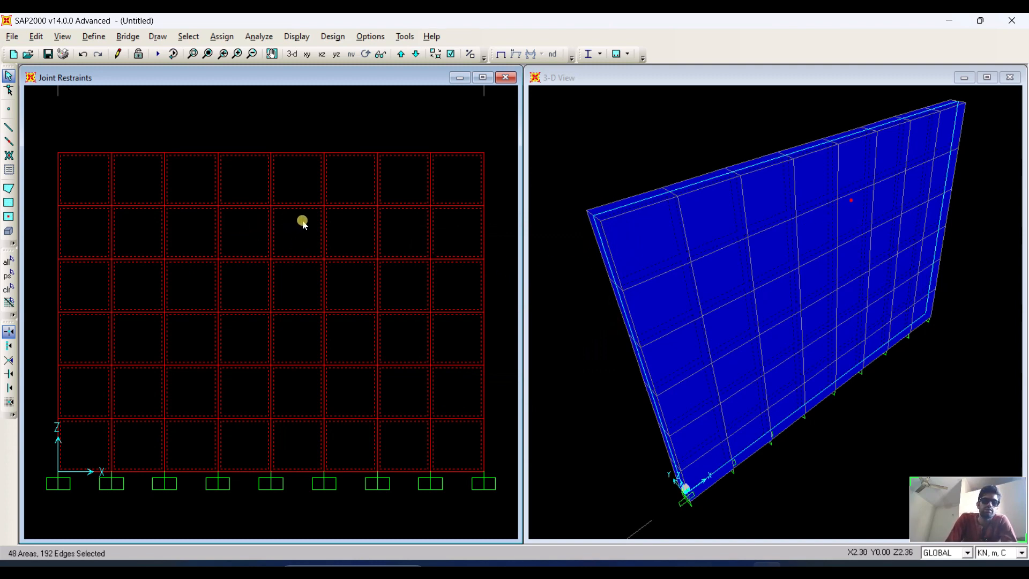
{"action": "scroll", "coordinate": [303, 223], "scroll_direction": "down", "scroll_amount": 1}
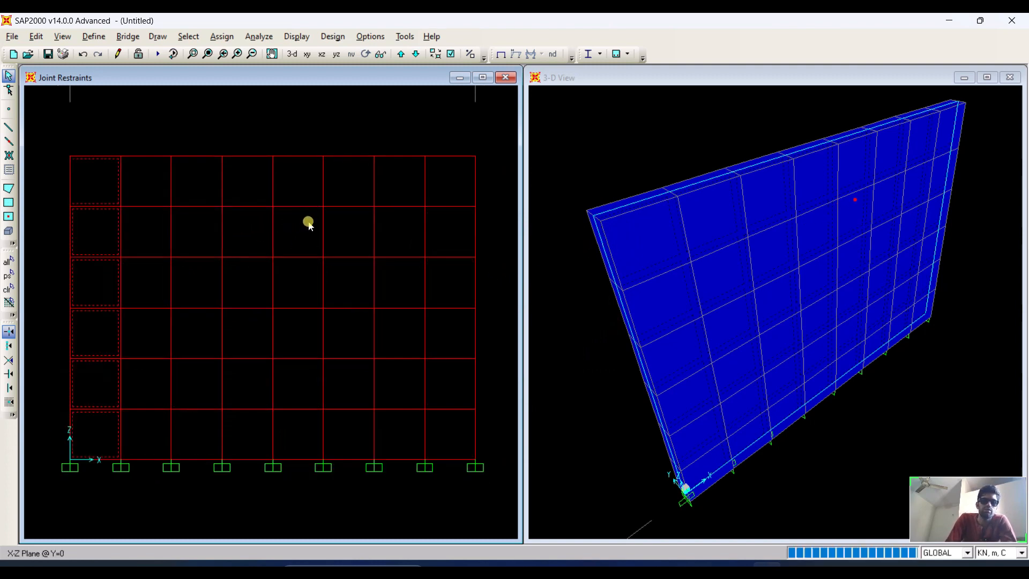
{"action": "left_click", "coordinate": [222, 37]}
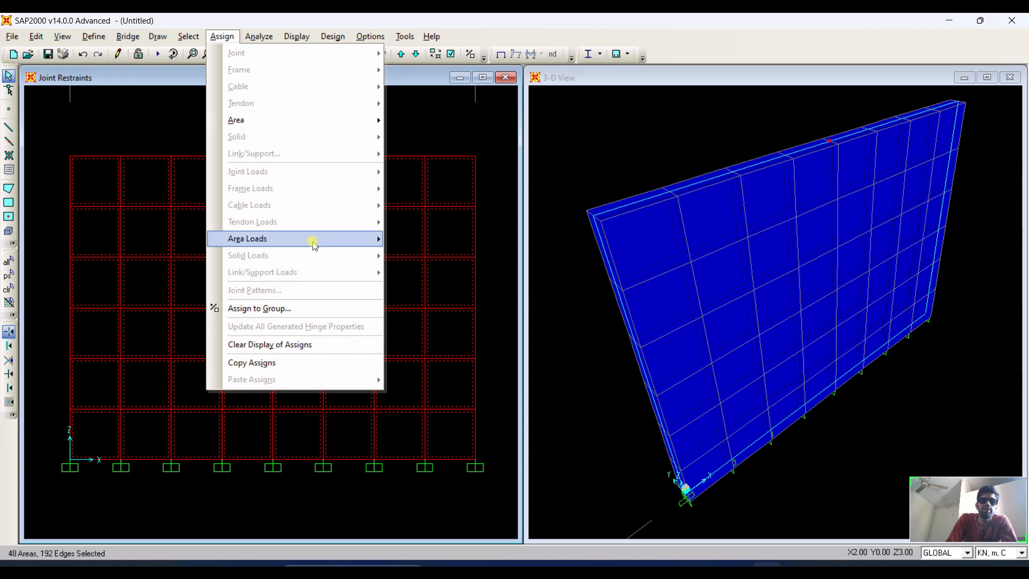
{"action": "mouse_move", "coordinate": [314, 244]}
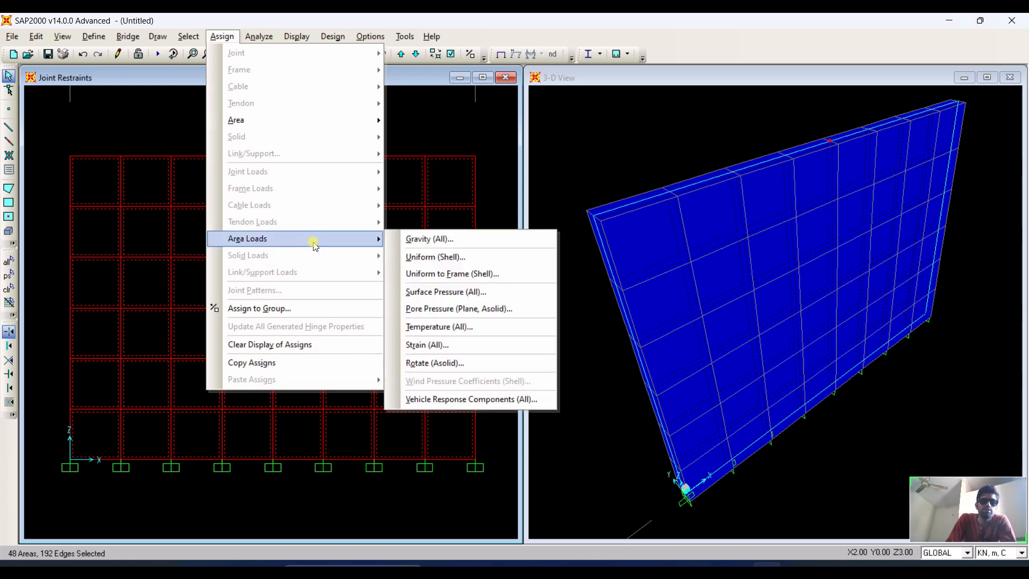
{"action": "left_click", "coordinate": [189, 37]}
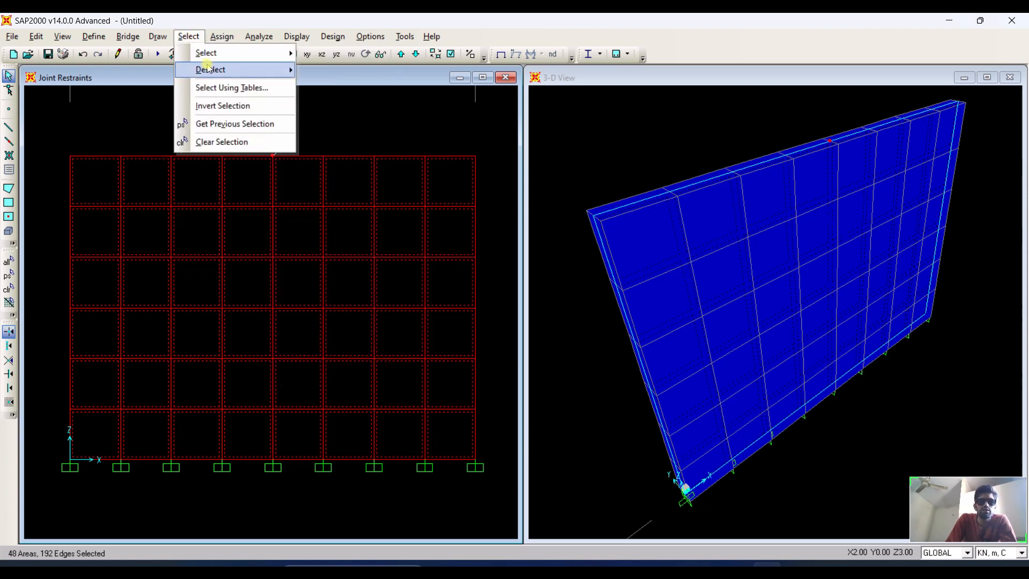
{"action": "mouse_move", "coordinate": [261, 59]}
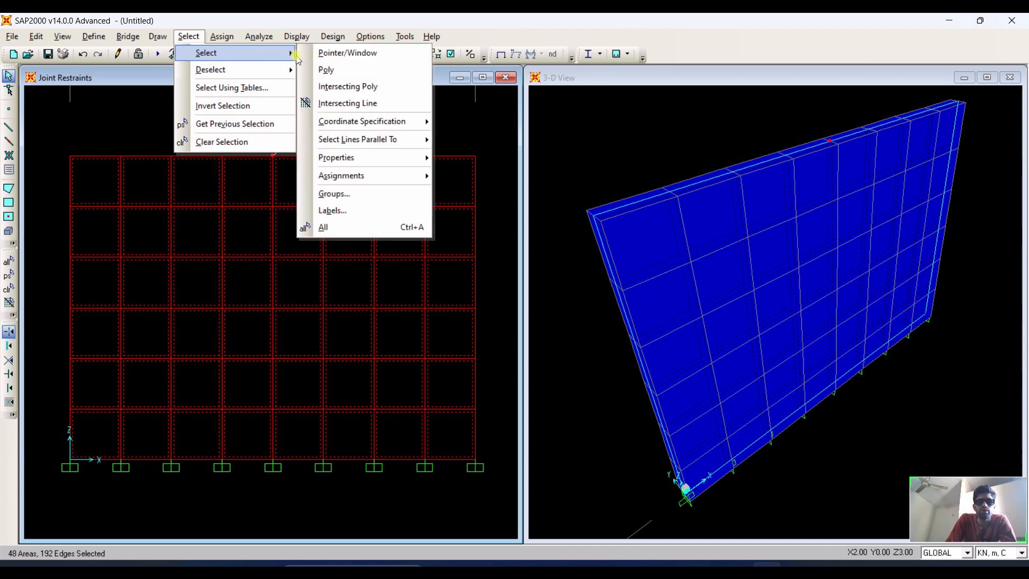
{"action": "mouse_move", "coordinate": [375, 180]}
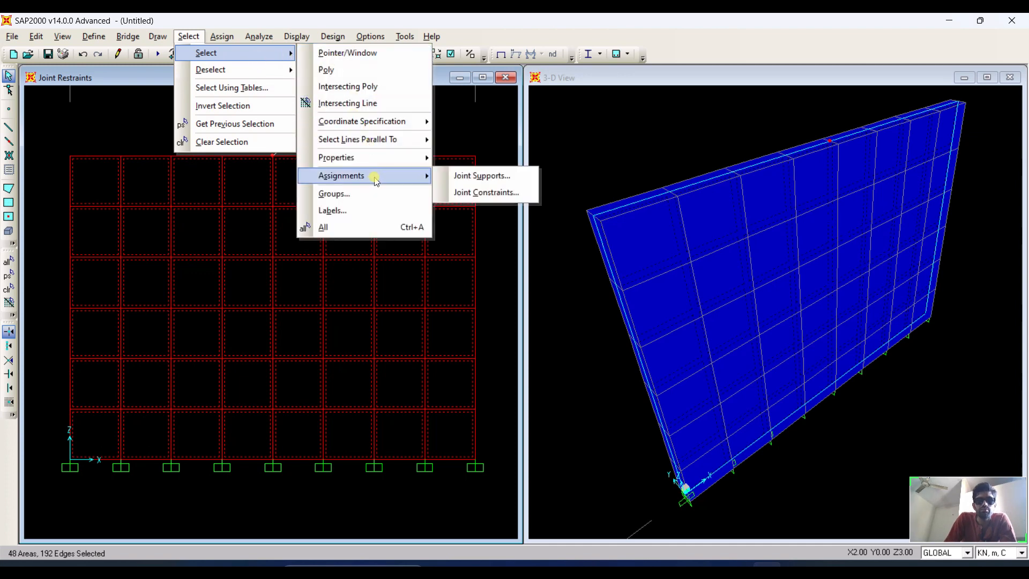
{"action": "mouse_move", "coordinate": [394, 157]}
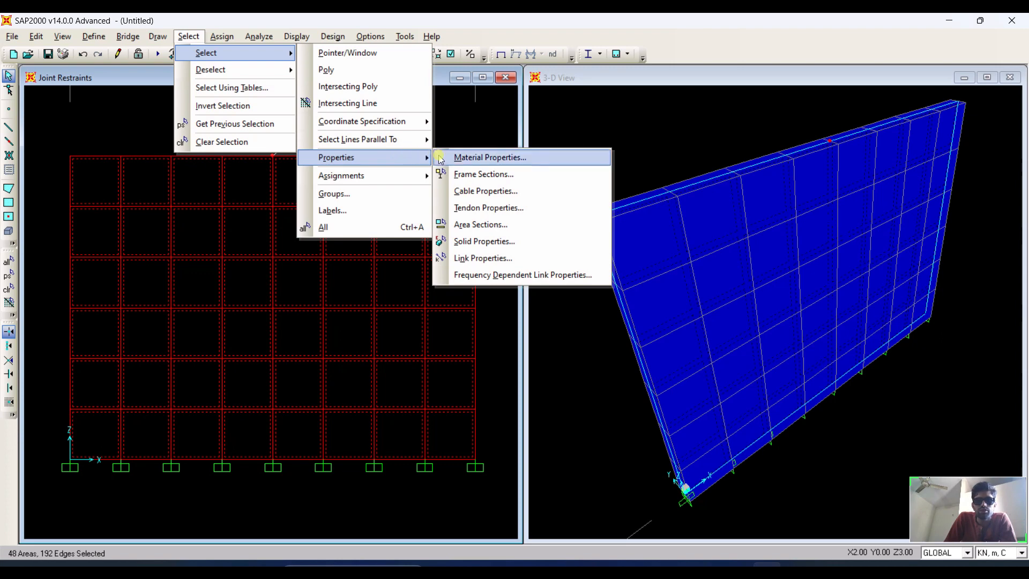
{"action": "left_click", "coordinate": [484, 258]}
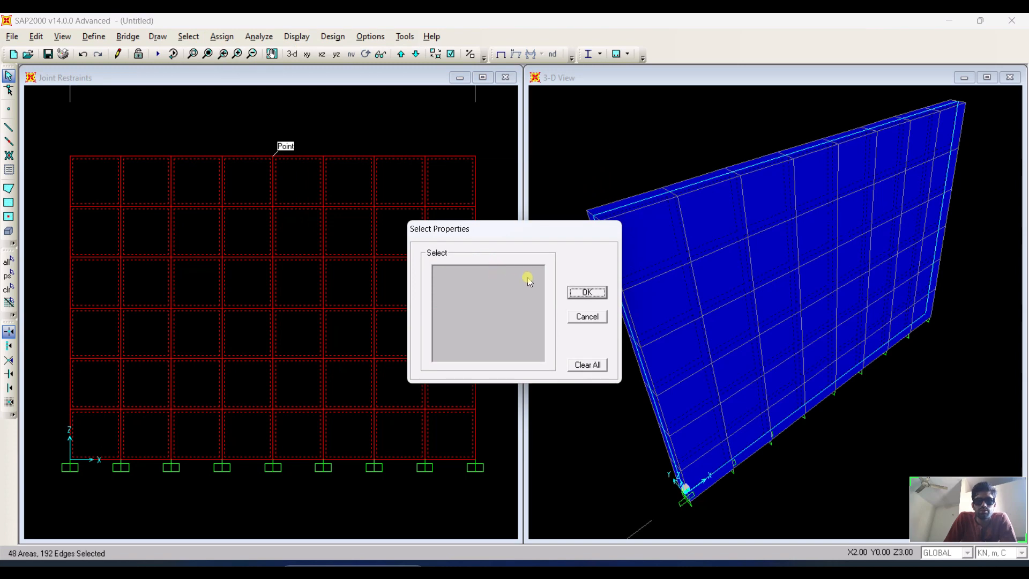
{"action": "left_click", "coordinate": [587, 293]}
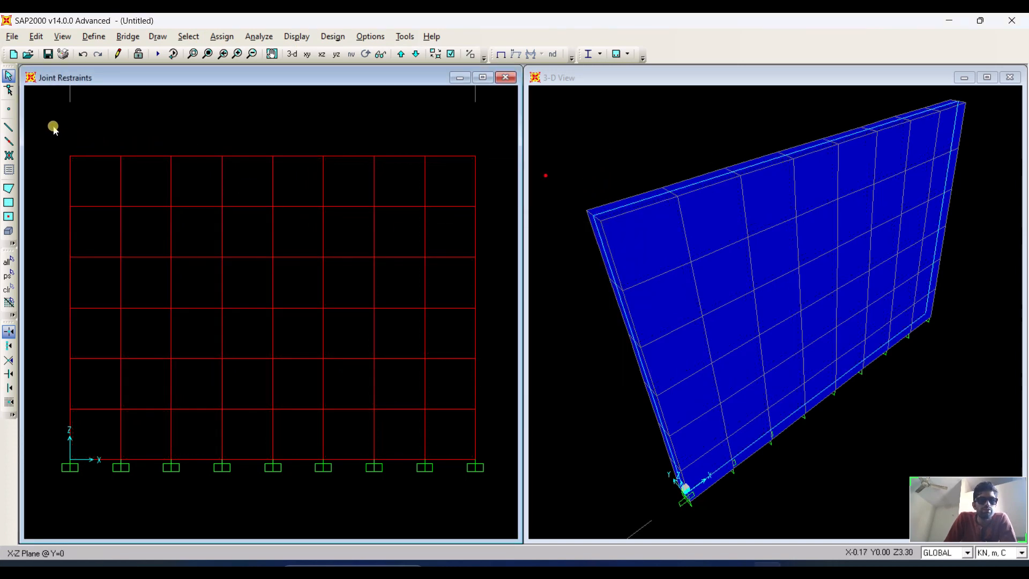
Select all joints and areas of the wall and open the joint pattern assignment for the E Pre pattern.
{"action": "left_click_drag", "start_coordinate": [46, 128], "coordinate": [489, 475]}
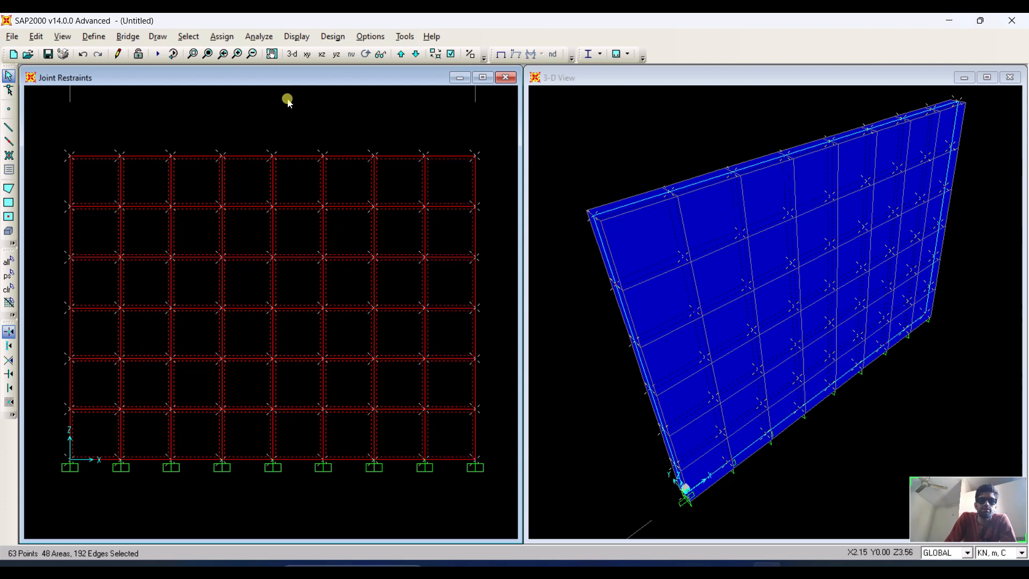
{"action": "left_click", "coordinate": [222, 36]}
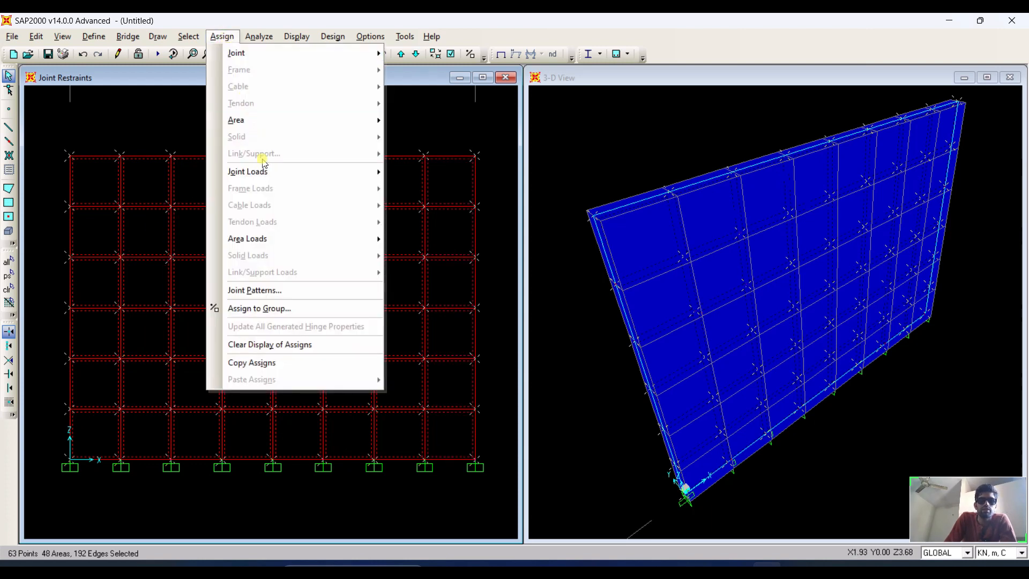
{"action": "left_click", "coordinate": [301, 290]}
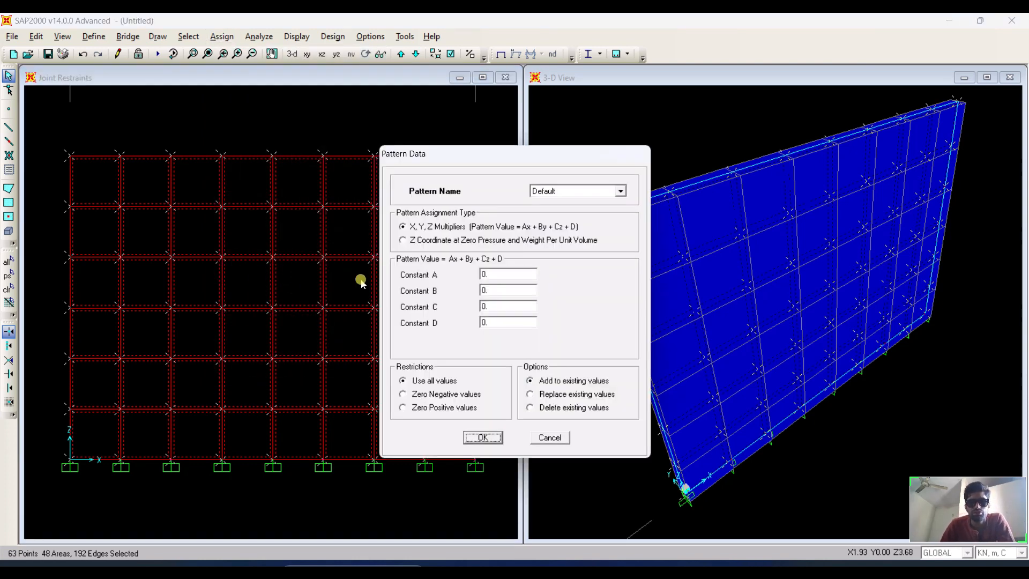
{"action": "left_click_drag", "start_coordinate": [482, 154], "coordinate": [386, 104]}
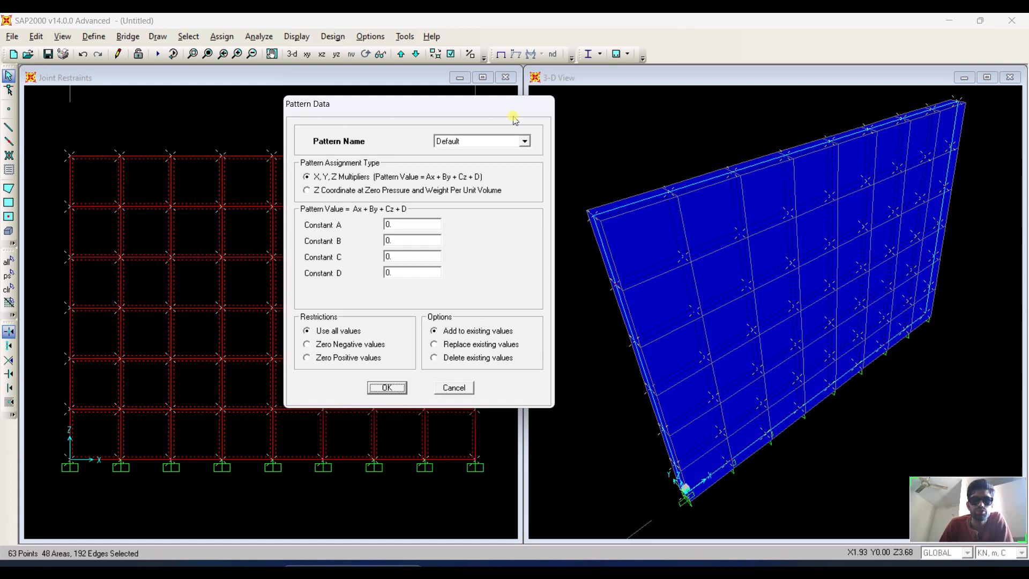
{"action": "left_click", "coordinate": [516, 138]}
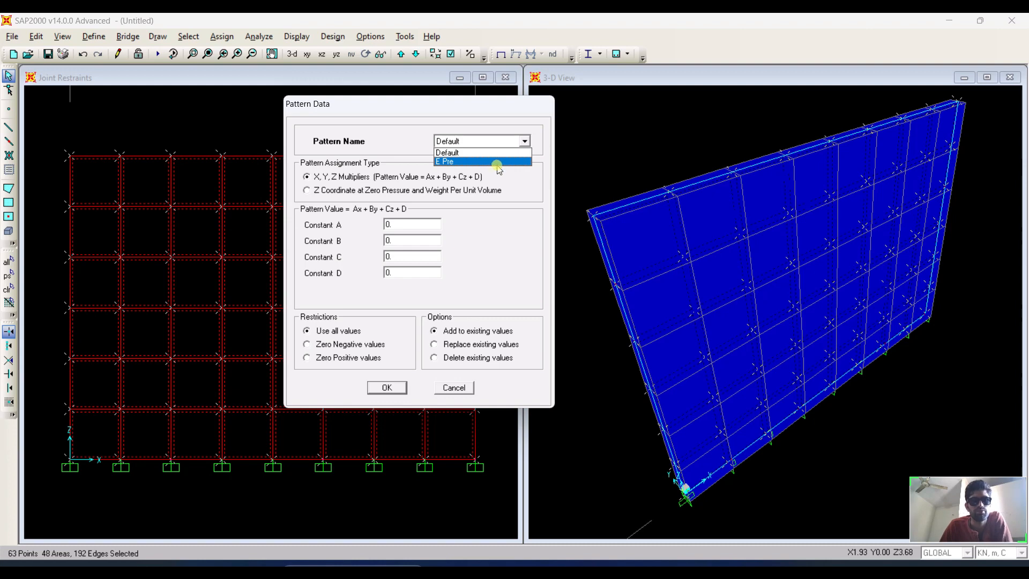
{"action": "left_click", "coordinate": [498, 162]}
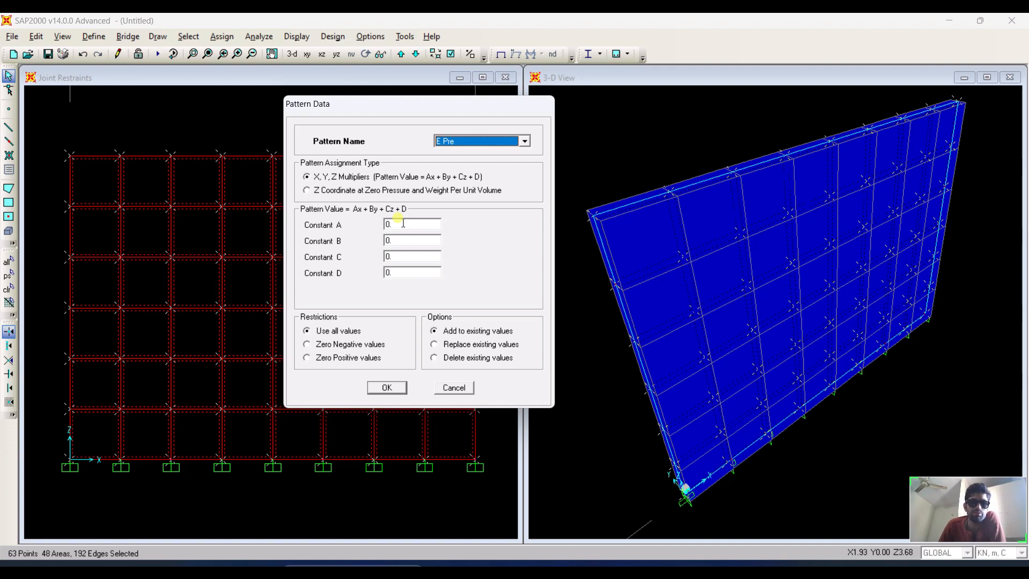
Set the E Pre pattern's Constant C to -18.
{"action": "double_click", "coordinate": [422, 261]}
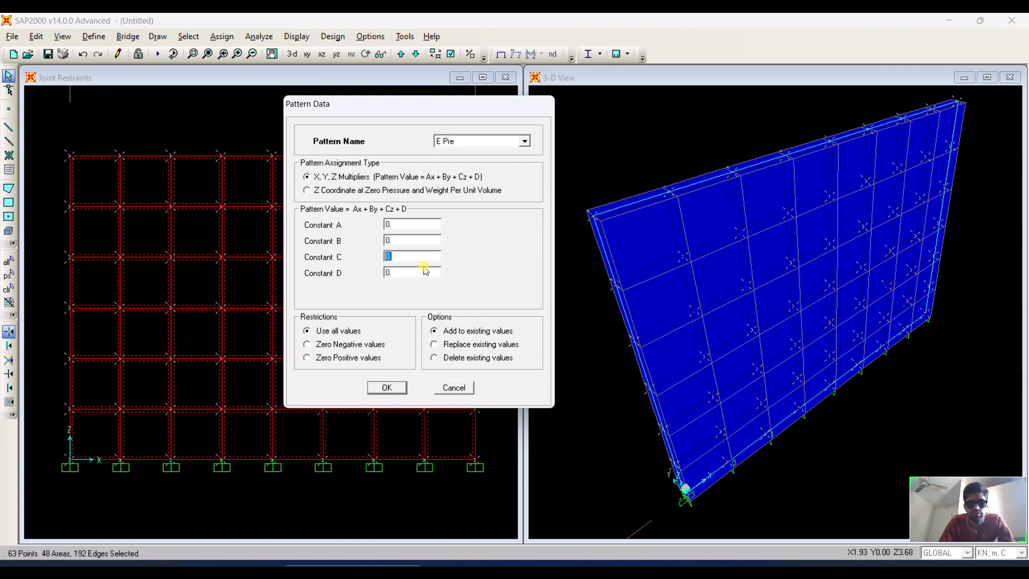
{"action": "type", "text": "9"}
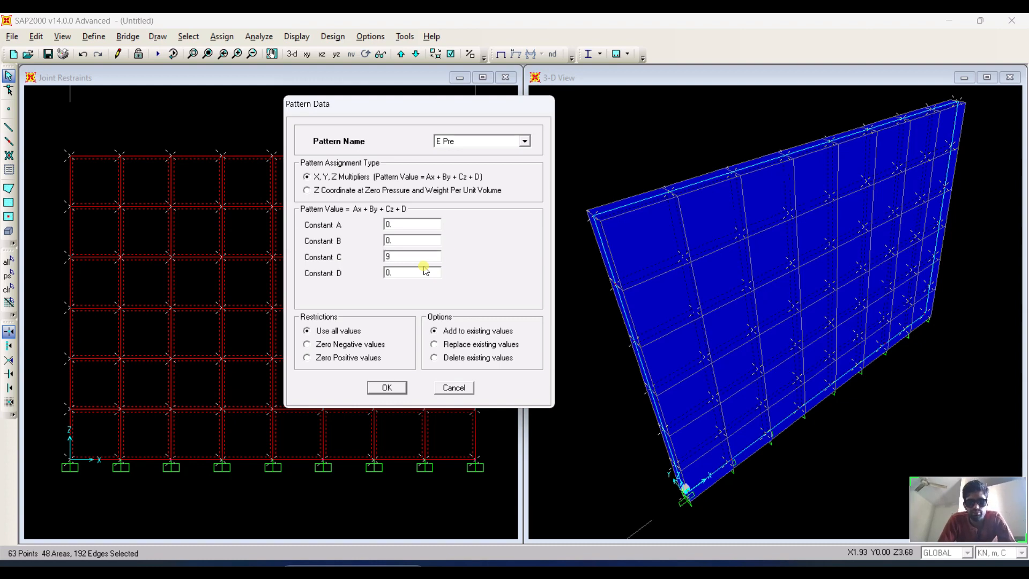
{"action": "type", "text": ".81 water"}
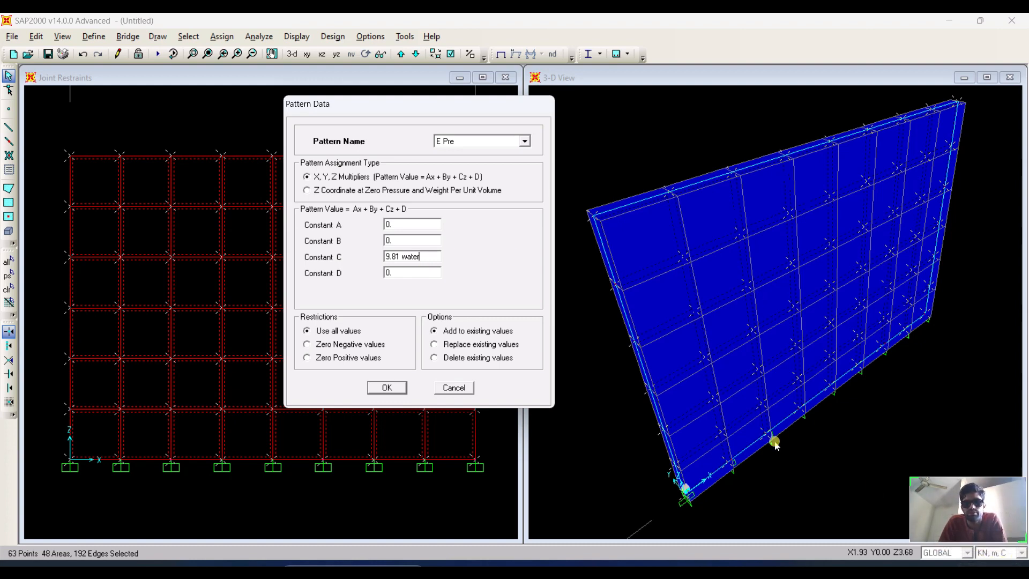
{"action": "key", "text": "BackSpace"}
{"action": "key", "text": "BackSpace"}
{"action": "key", "text": "BackSpace"}
{"action": "key", "text": "BackSpace"}
{"action": "key", "text": "BackSpace"}
{"action": "key", "text": "BackSpace"}
{"action": "key", "text": "BackSpace"}
{"action": "key", "text": "BackSpace"}
{"action": "key", "text": "BackSpace"}
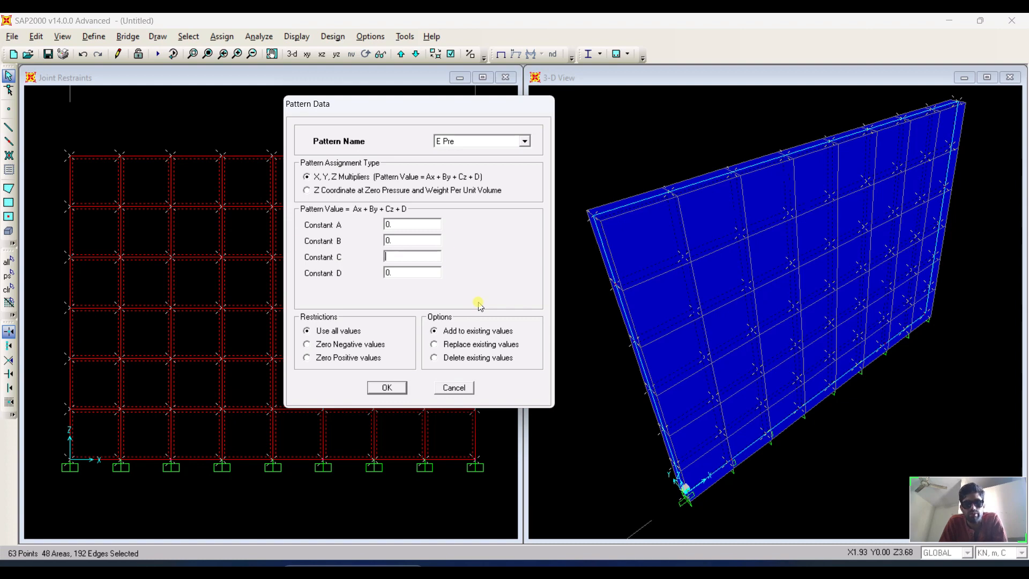
{"action": "type", "text": "2"}
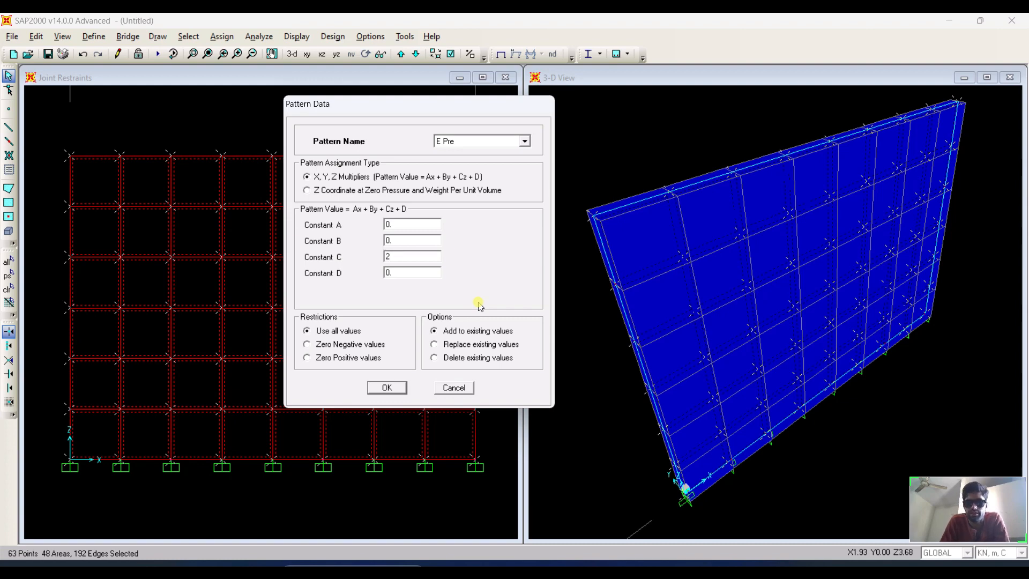
{"action": "key", "text": "BackSpace"}
{"action": "type", "text": "18"}
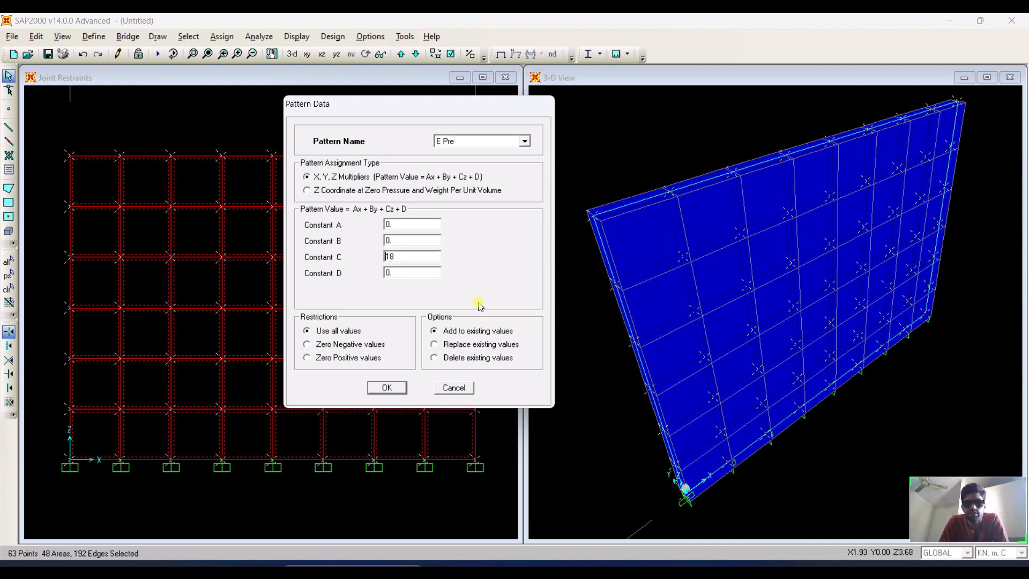
{"action": "type", "text": "-"}
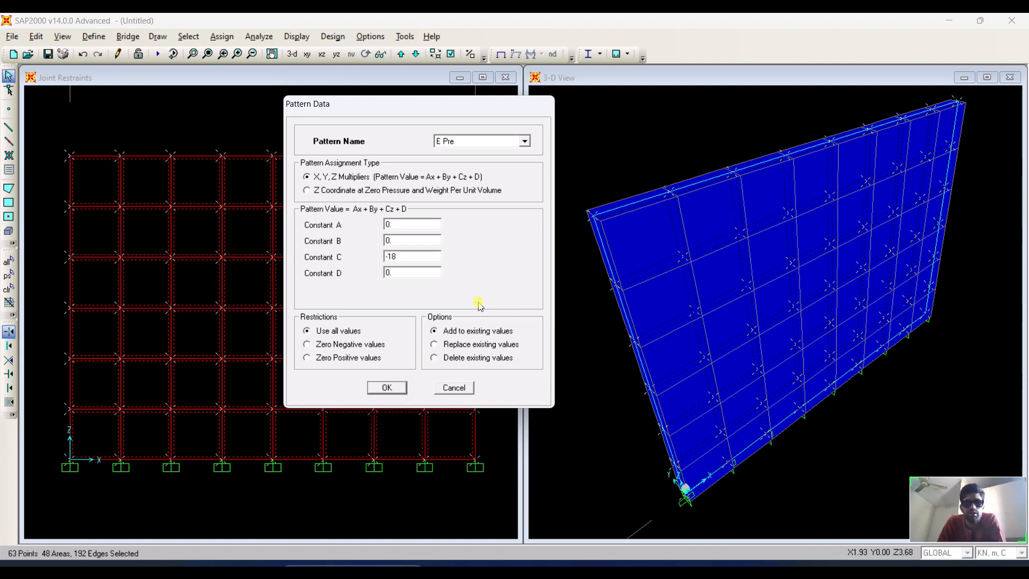
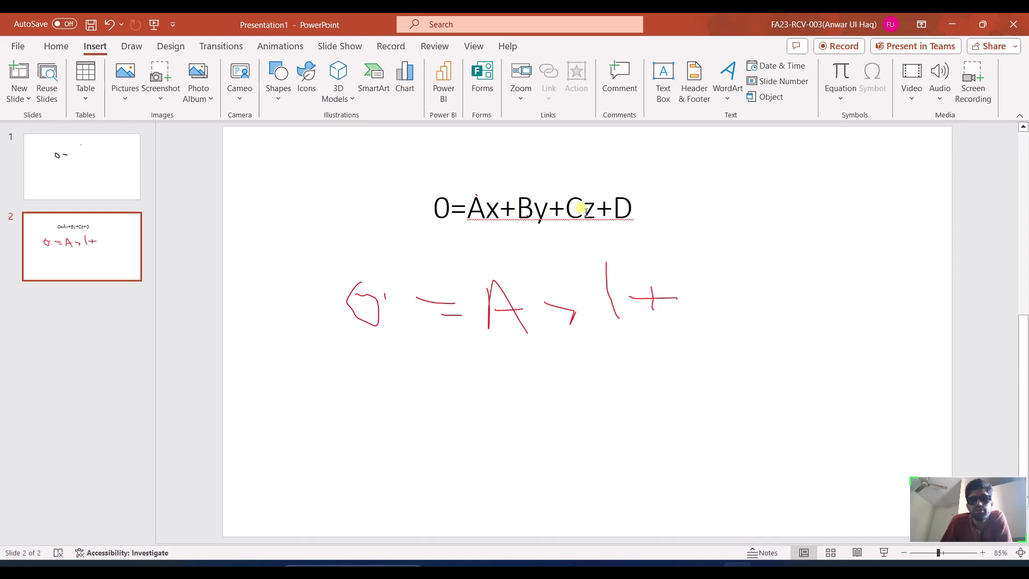
{"action": "double_click", "coordinate": [557, 211]}
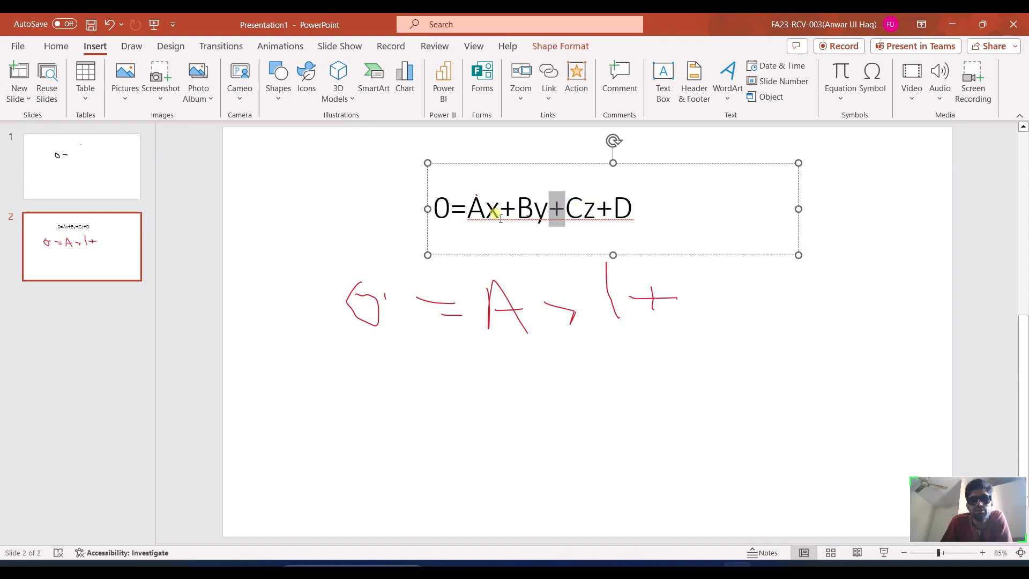
{"action": "left_click_drag", "start_coordinate": [501, 218], "coordinate": [467, 215]}
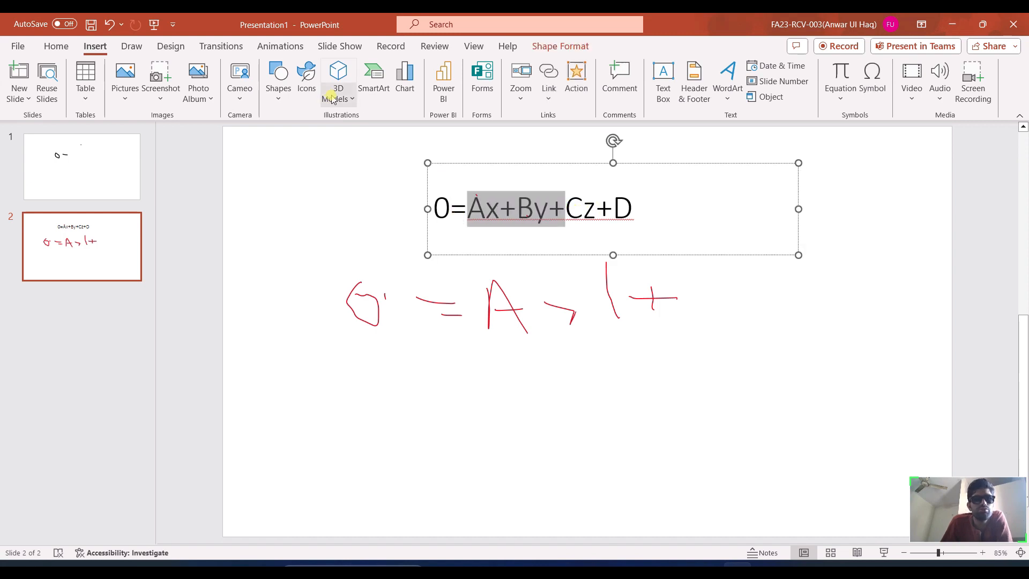
{"action": "right_click_drag", "start_coordinate": [526, 200], "coordinate": [510, 207]}
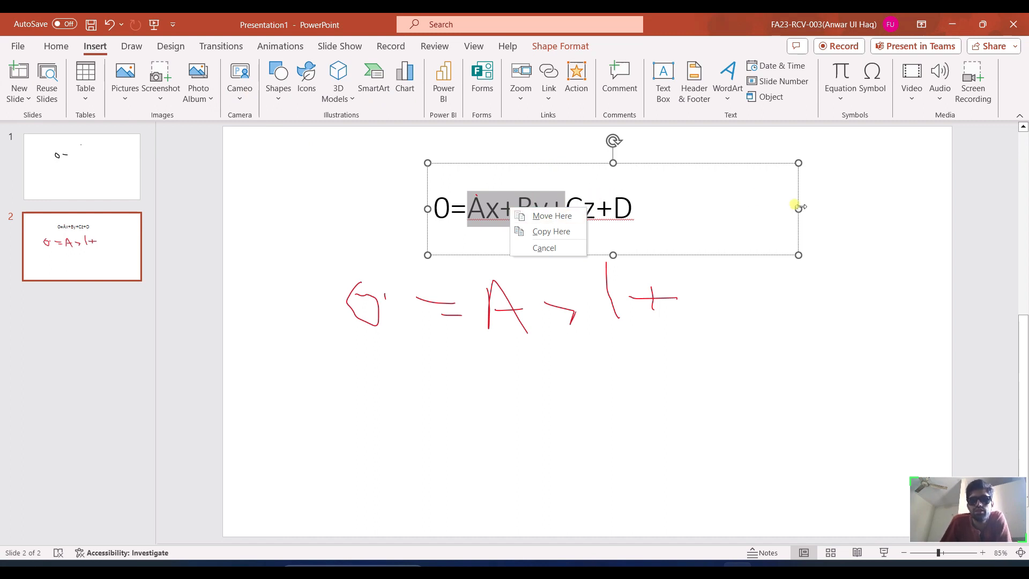
{"action": "left_click_drag", "start_coordinate": [799, 212], "coordinate": [798, 215]}
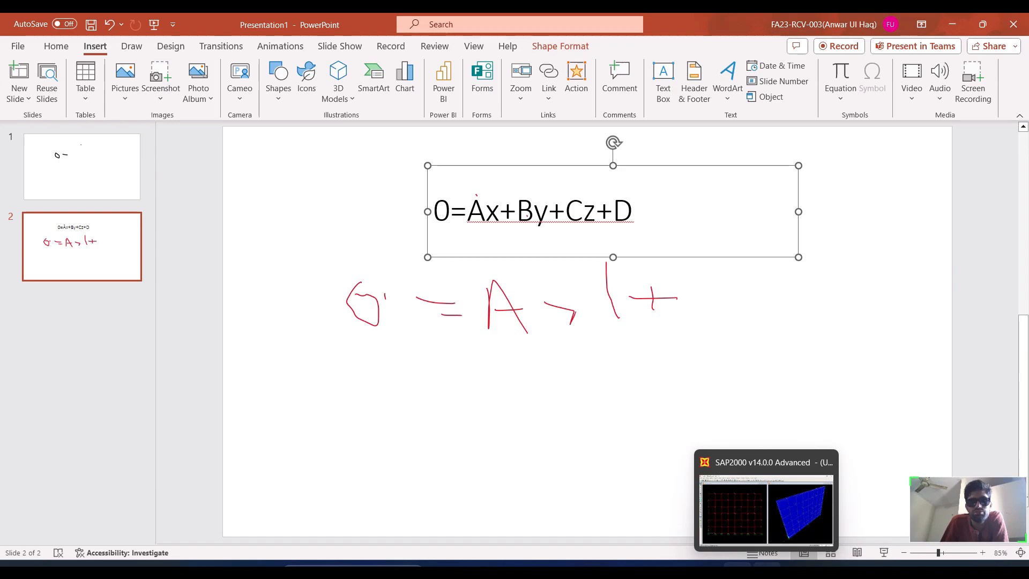
{"action": "left_click", "coordinate": [768, 564]}
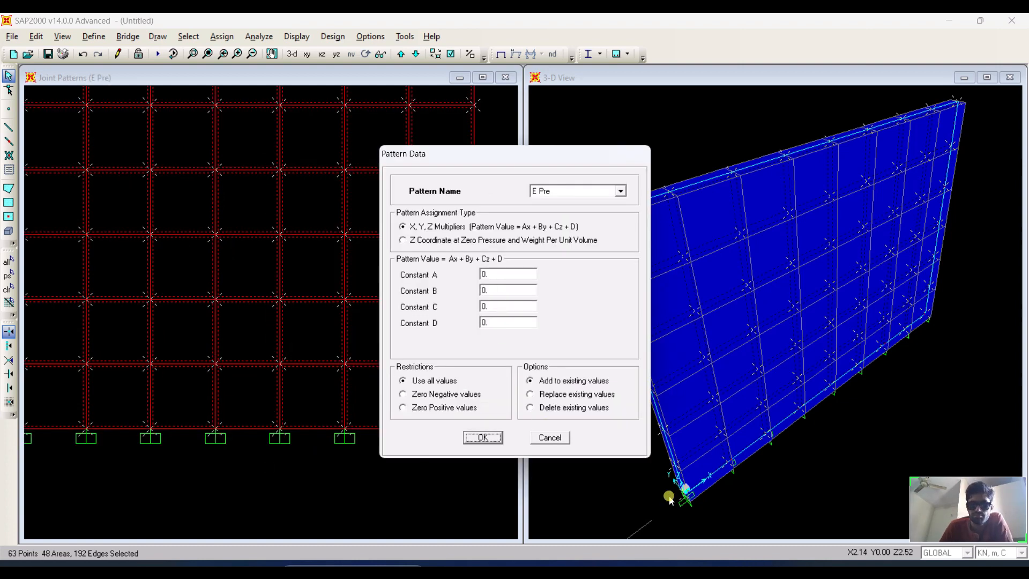
{"action": "left_click", "coordinate": [707, 571]}
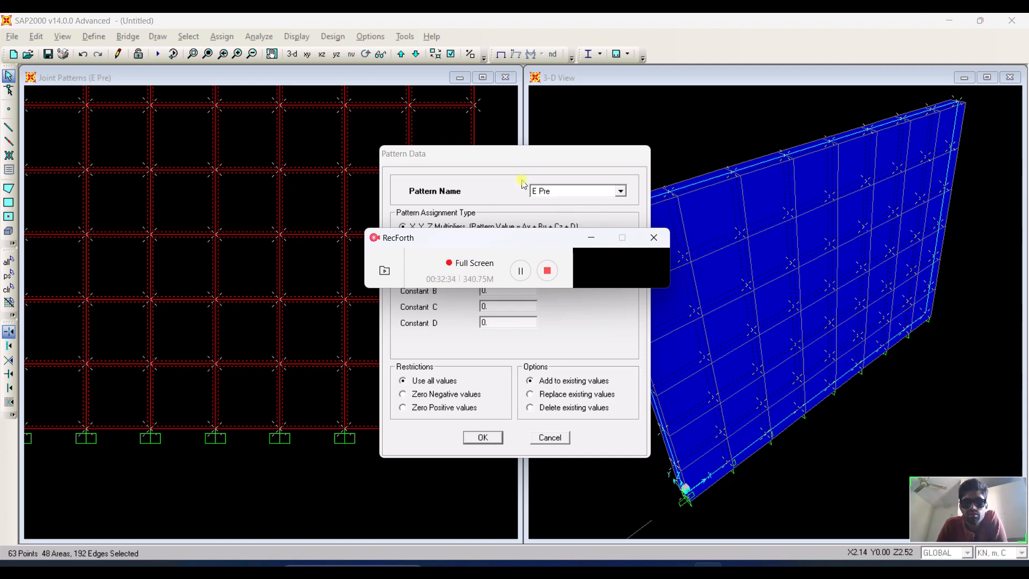
{"action": "left_click", "coordinate": [593, 239]}
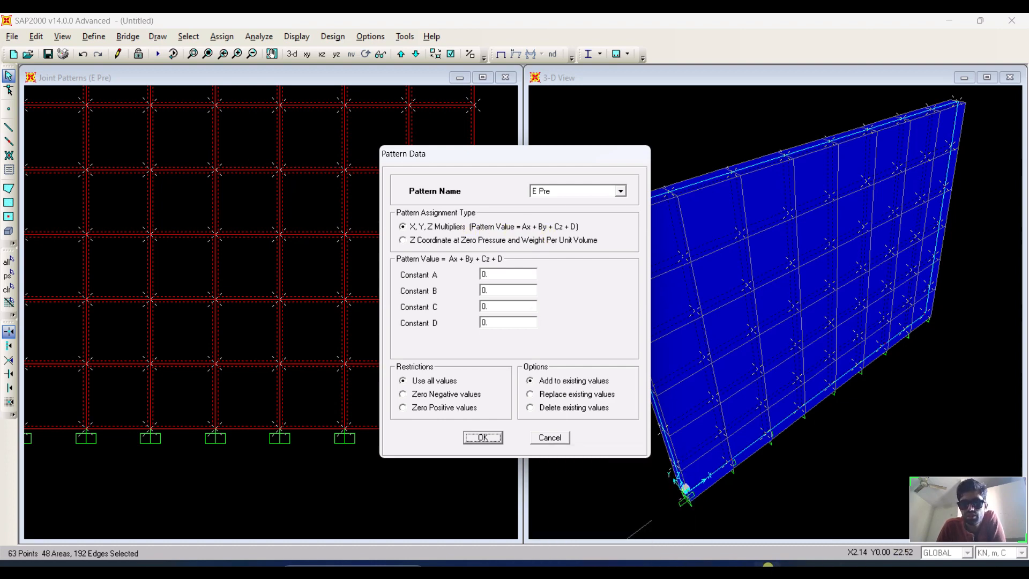
{"action": "left_click", "coordinate": [737, 569]}
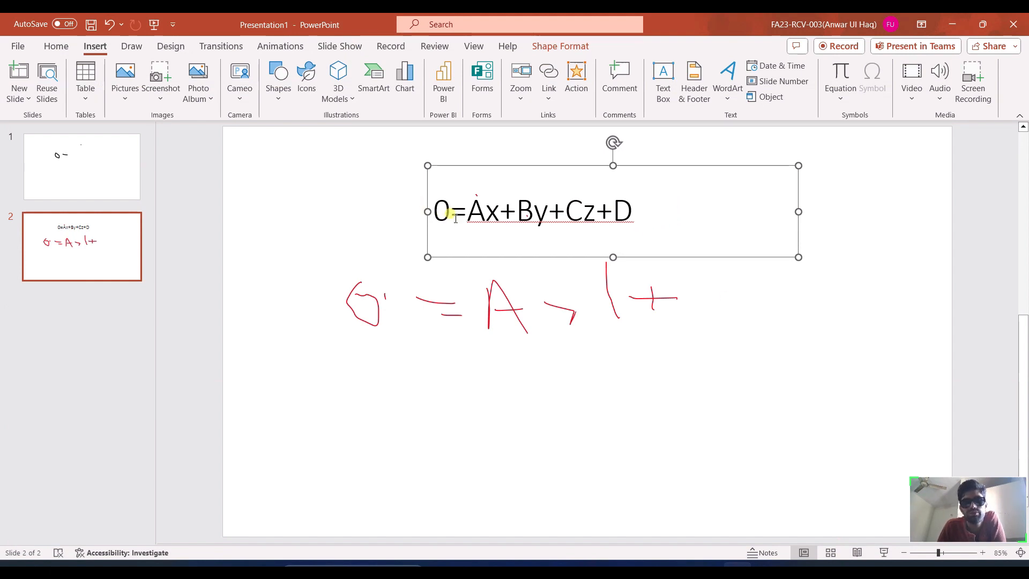
{"action": "left_click_drag", "start_coordinate": [450, 211], "coordinate": [432, 212]}
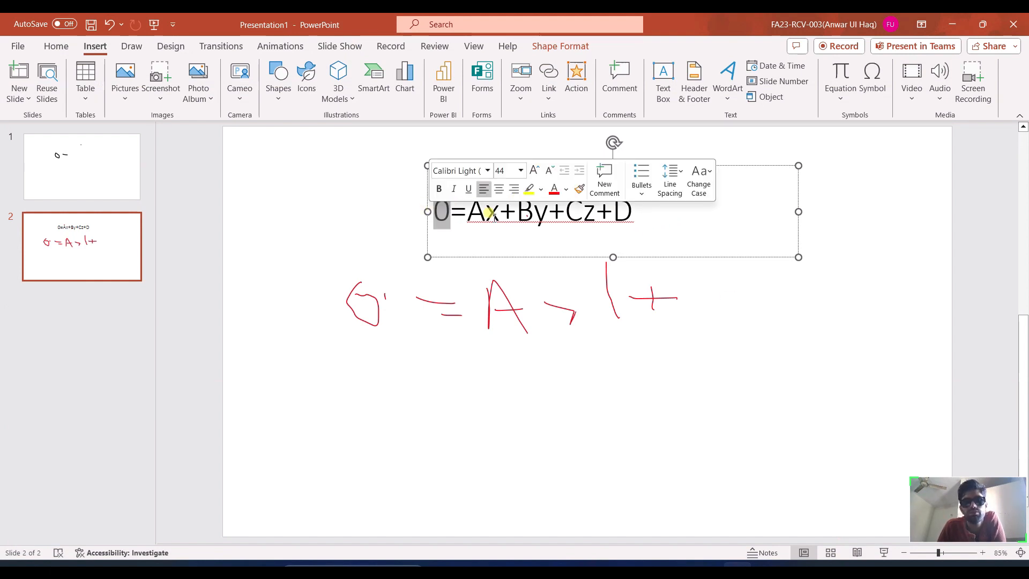
{"action": "left_click", "coordinate": [953, 32]}
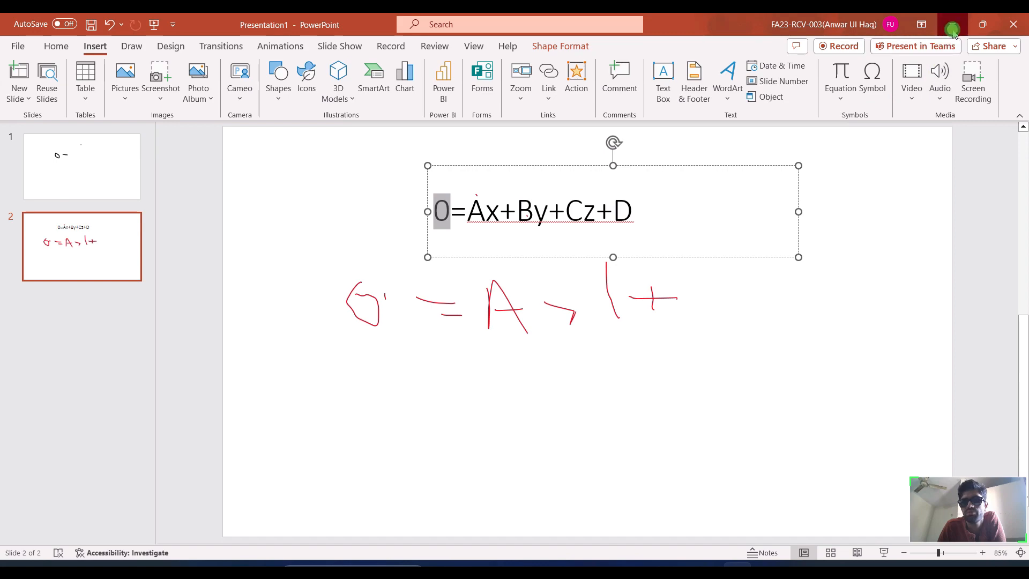
Assign the E Pre joint pattern with Constant C -18 and Constant D 18*3, replacing existing values.
{"action": "left_click", "coordinate": [503, 277]}
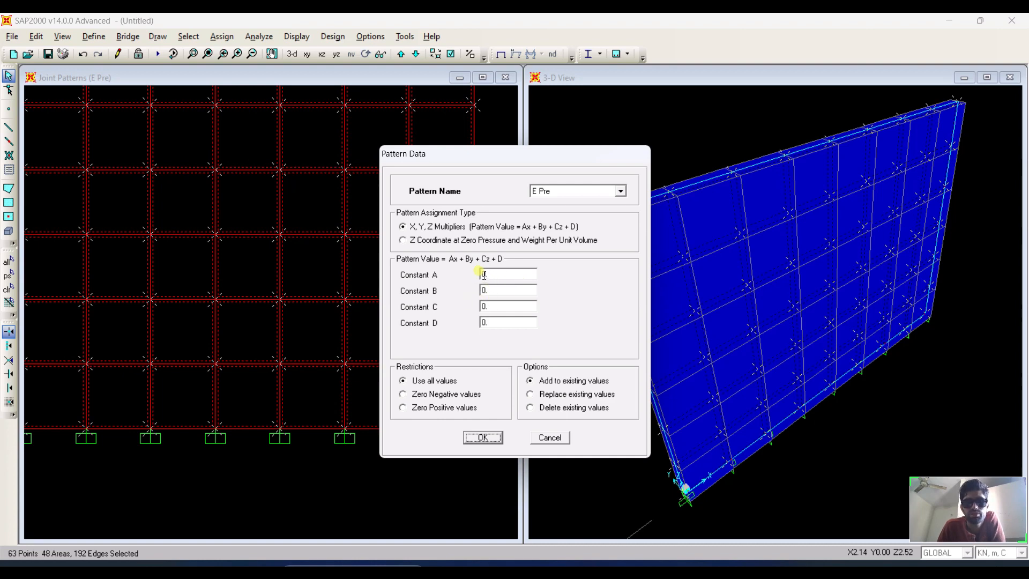
{"action": "double_click", "coordinate": [506, 306]}
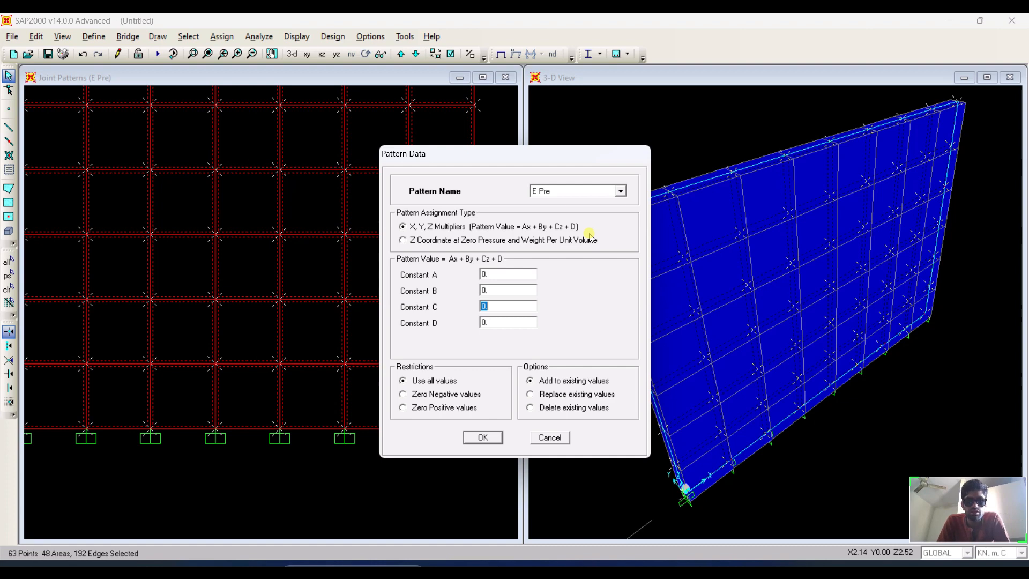
{"action": "type", "text": "-"}
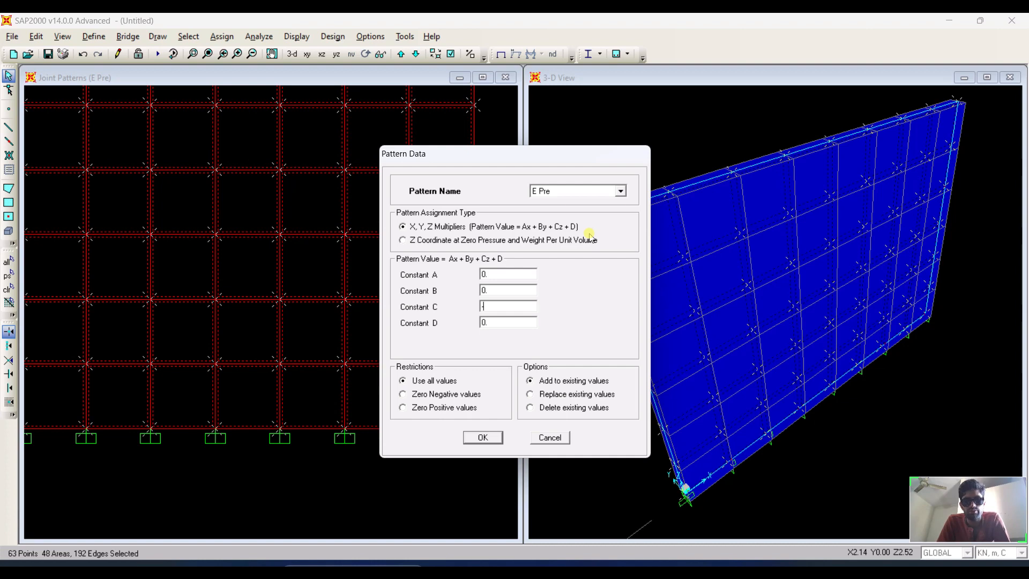
{"action": "type", "text": "18"}
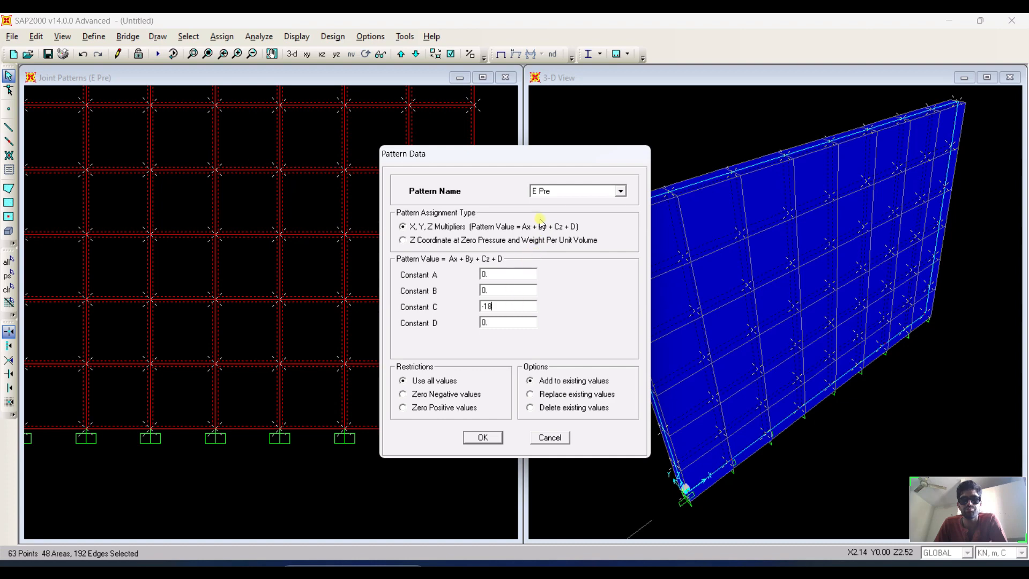
{"action": "left_click", "coordinate": [519, 321]}
{"action": "double_click", "coordinate": [521, 322]}
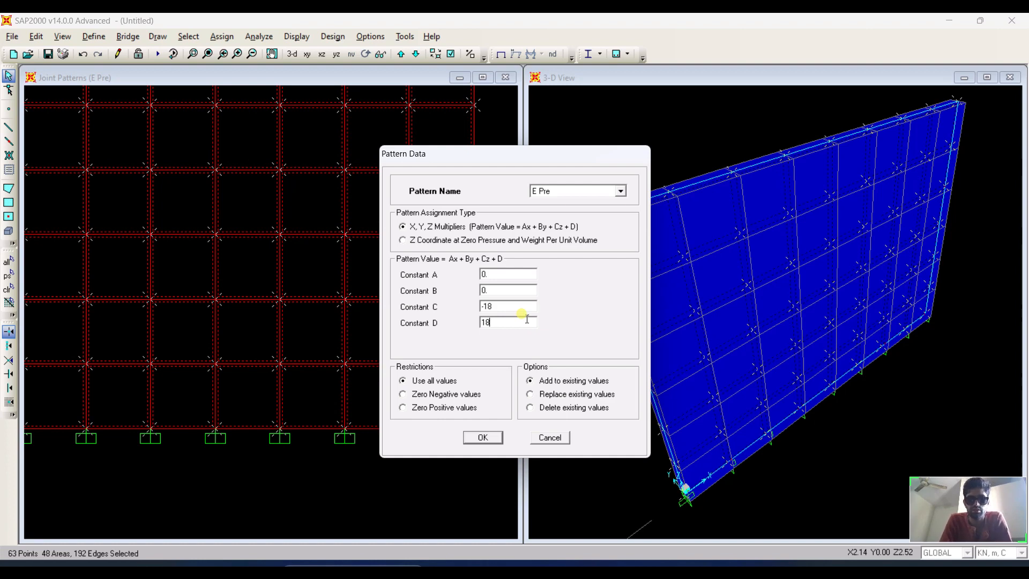
{"action": "type", "text": "'"}
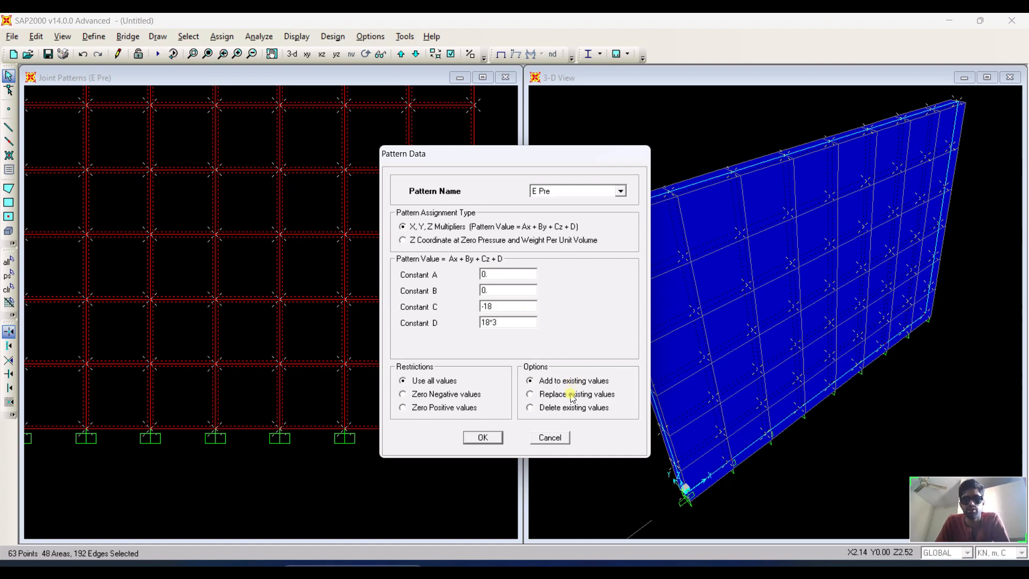
{"action": "key", "text": "Return"}
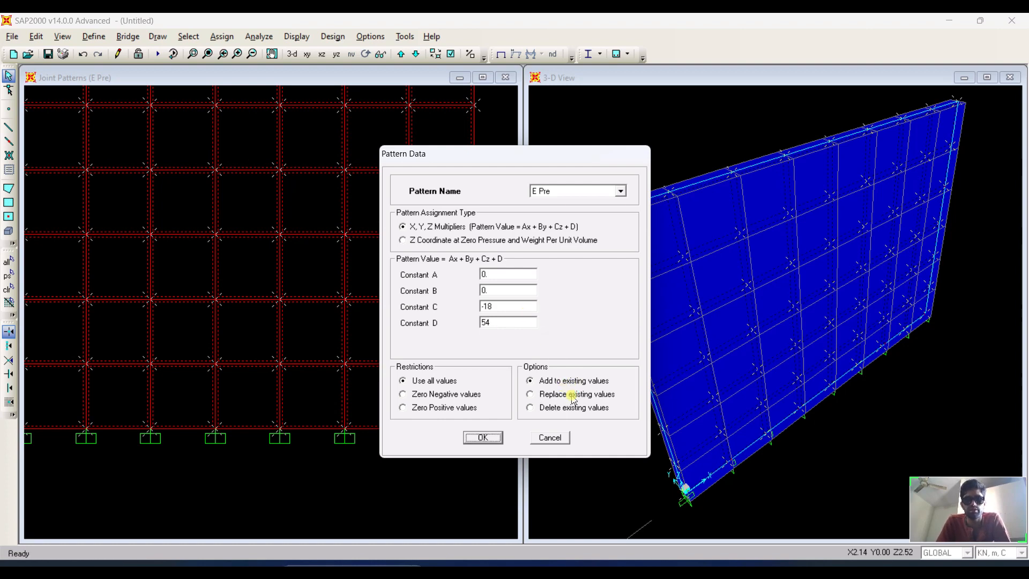
{"action": "left_click", "coordinate": [529, 394]}
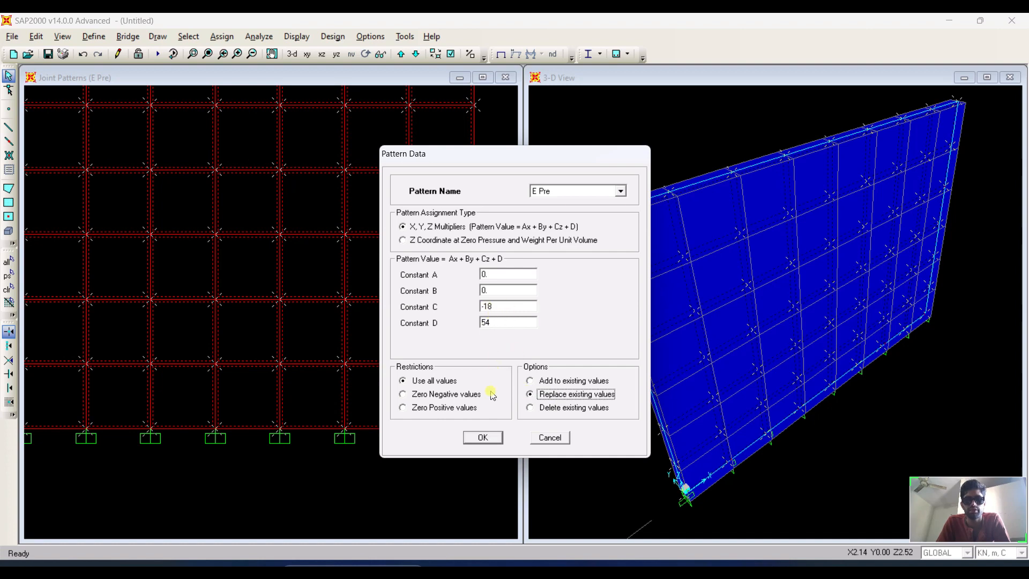
{"action": "left_click", "coordinate": [482, 438]}
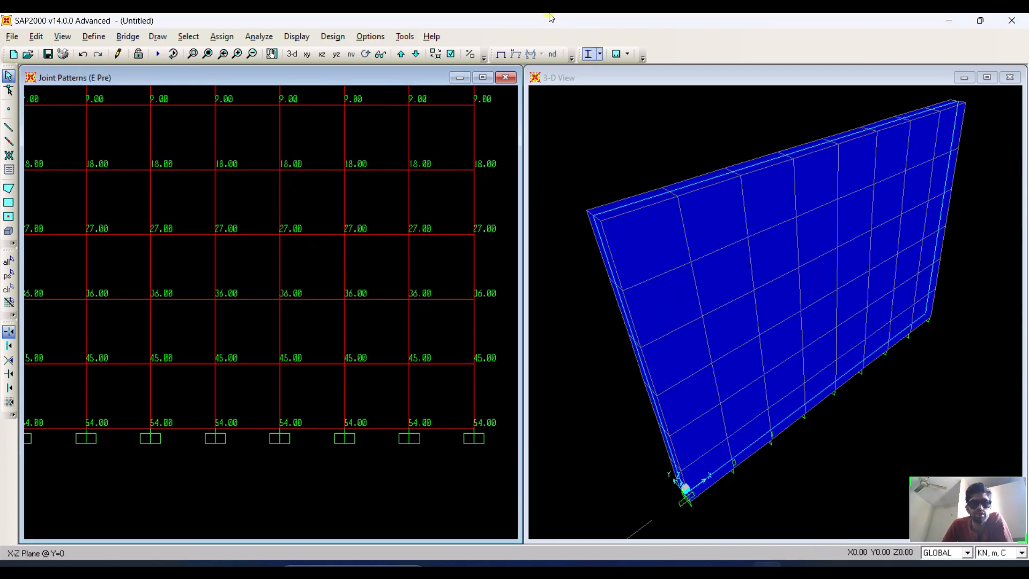
Assign surface pressure on the Top face of the selected areas for E Pressure, by joint pattern E Pre.
{"action": "scroll", "coordinate": [444, 303], "scroll_direction": "down", "scroll_amount": 3}
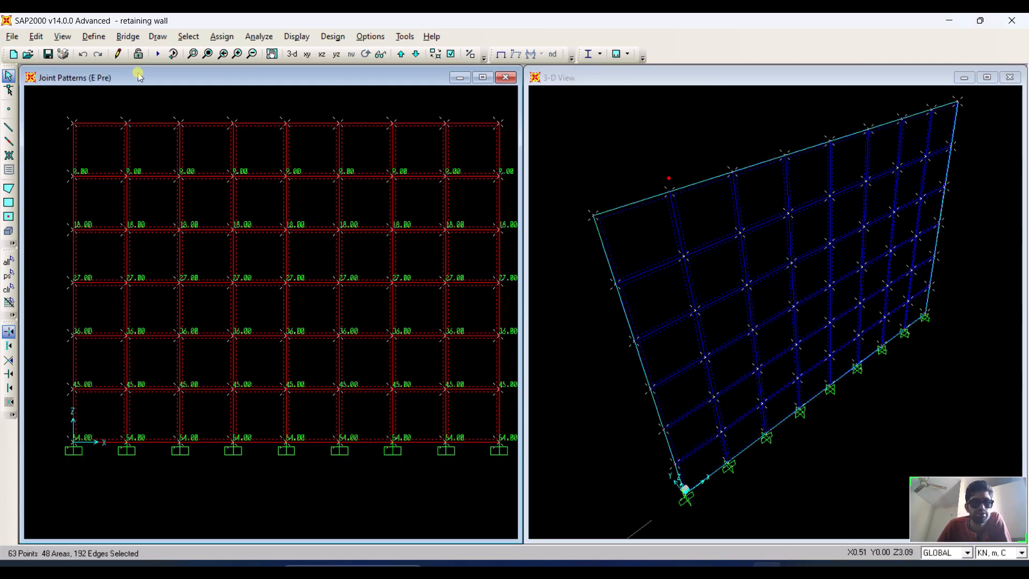
{"action": "left_click", "coordinate": [211, 38]}
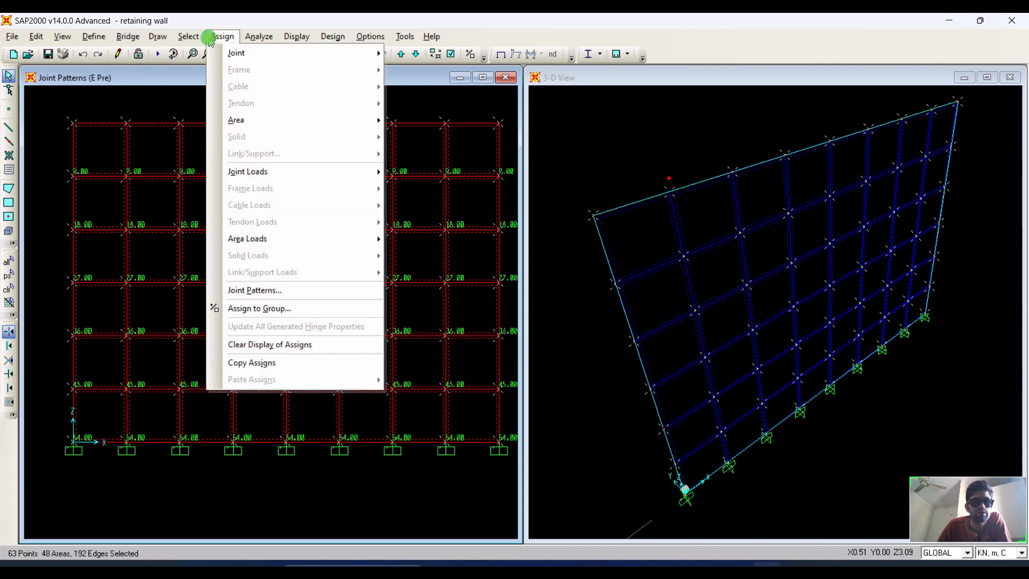
{"action": "mouse_move", "coordinate": [274, 240]}
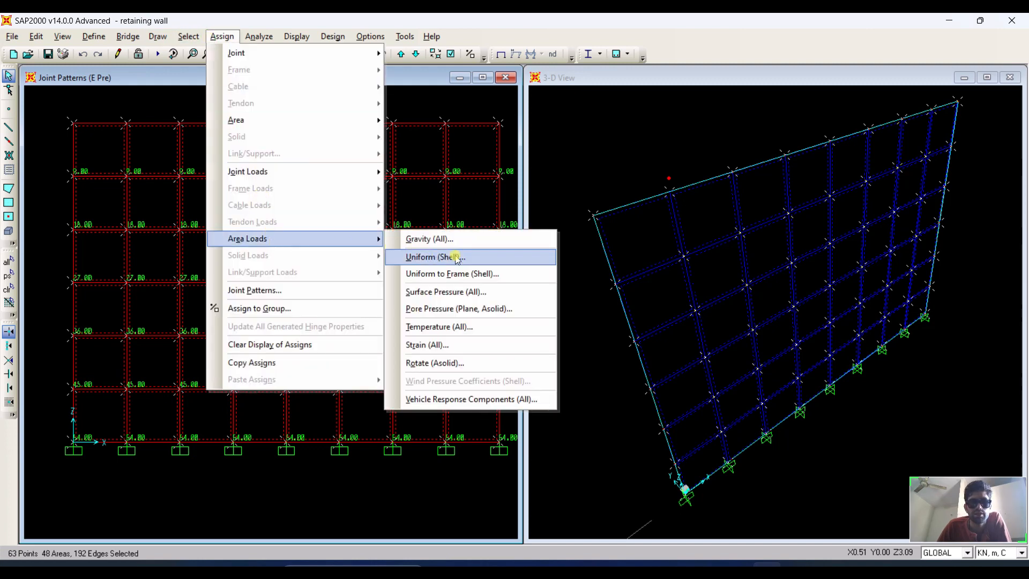
{"action": "left_click", "coordinate": [462, 291]}
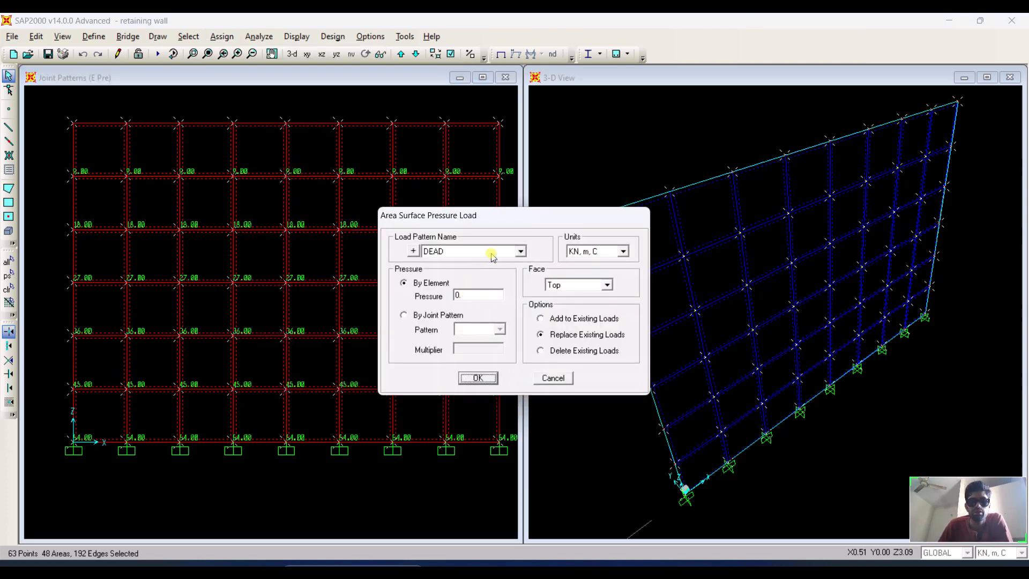
{"action": "left_click", "coordinate": [492, 254]}
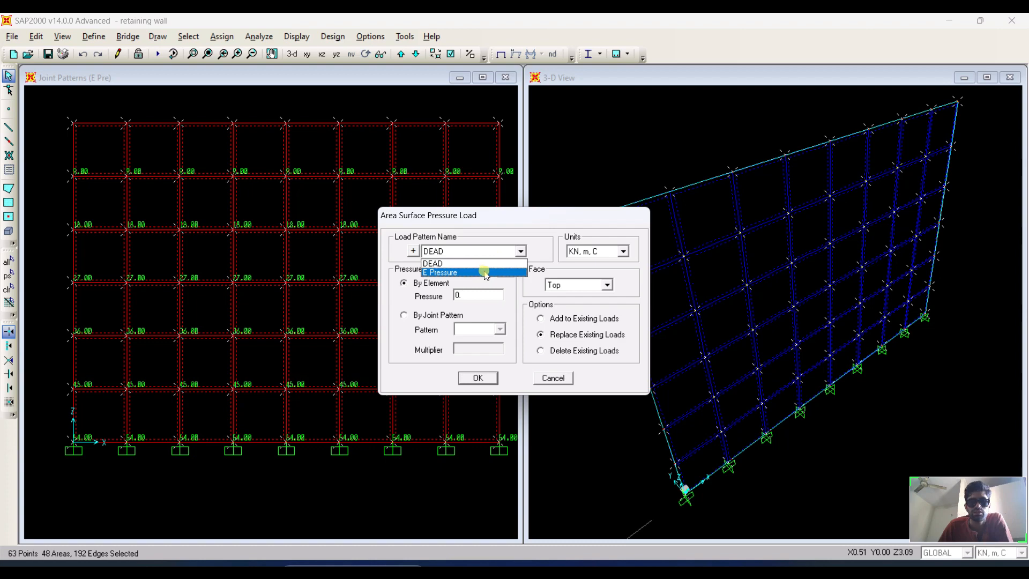
{"action": "left_click", "coordinate": [487, 273]}
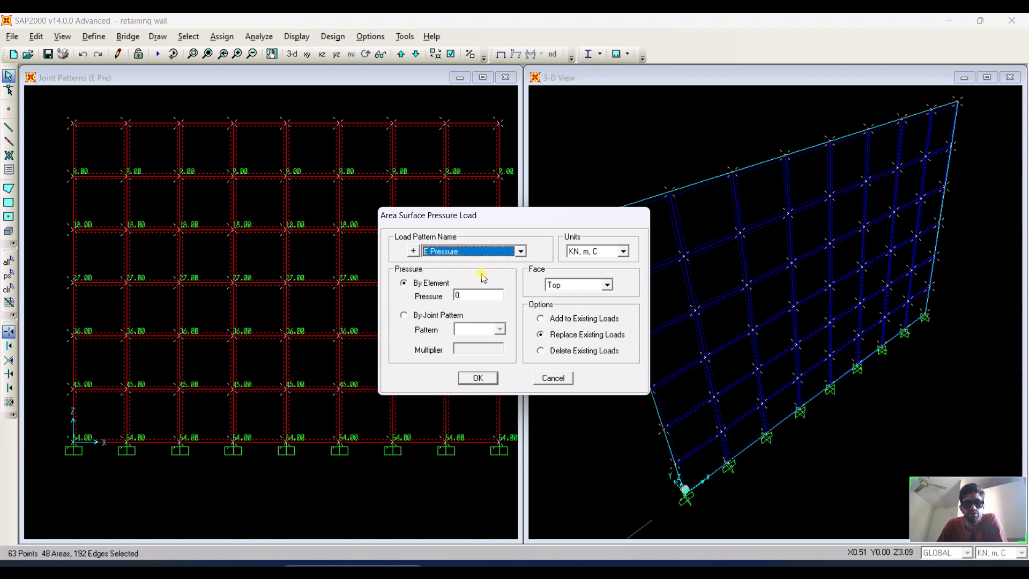
{"action": "left_click", "coordinate": [442, 321]}
{"action": "left_click", "coordinate": [494, 331]}
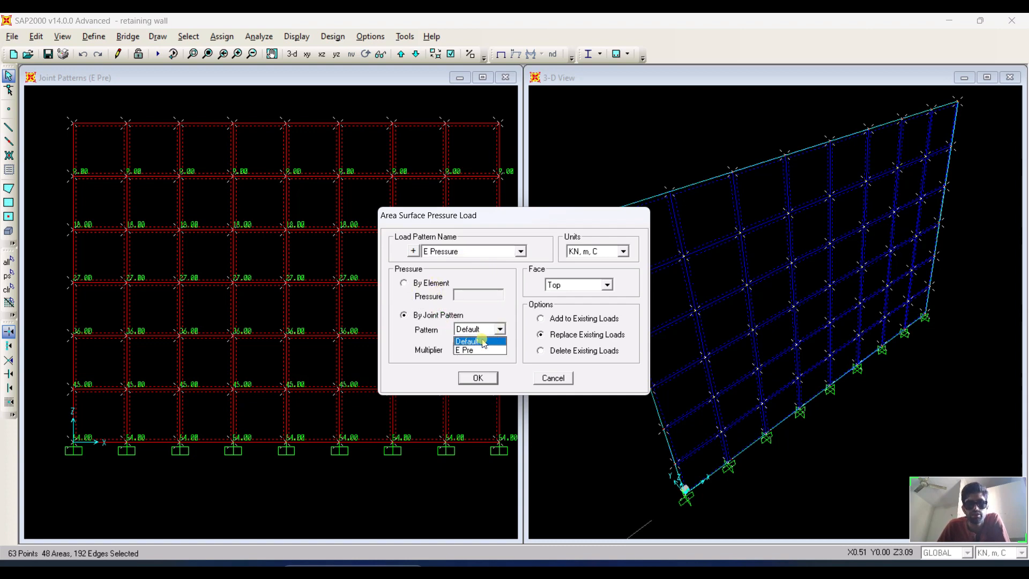
{"action": "left_click", "coordinate": [475, 347]}
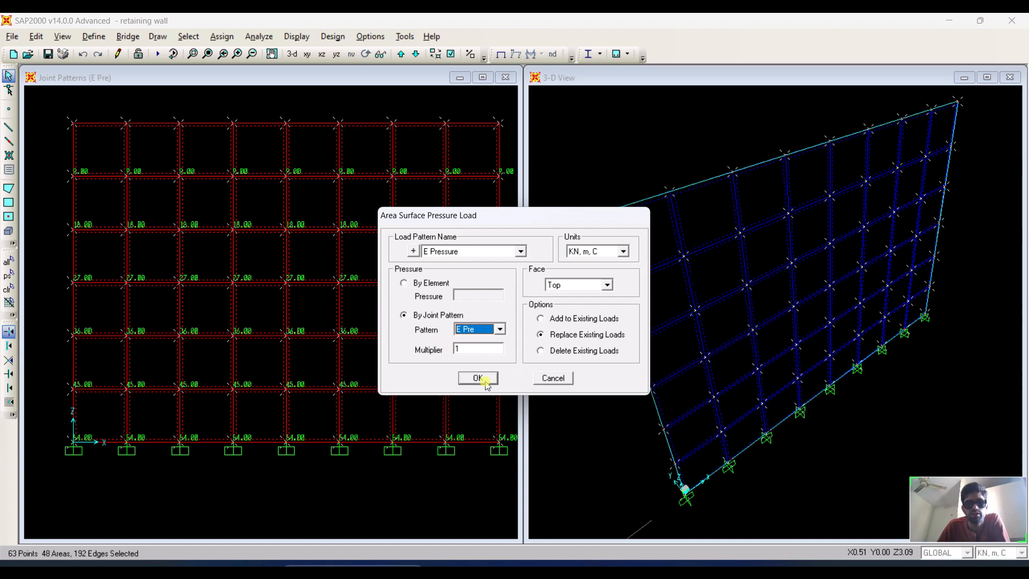
{"action": "left_click", "coordinate": [582, 283]}
{"action": "left_click", "coordinate": [584, 284]}
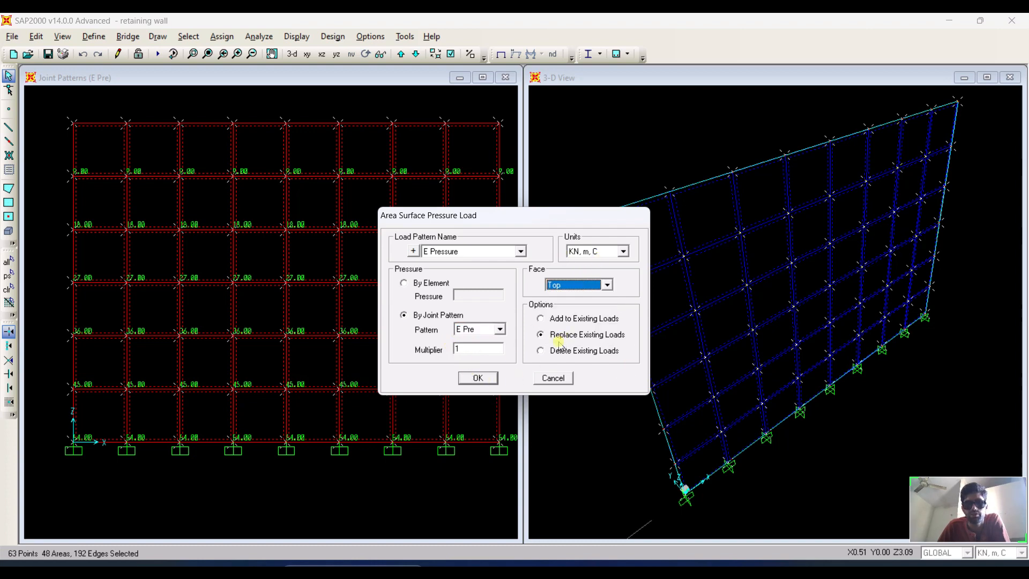
{"action": "left_click", "coordinate": [496, 377]}
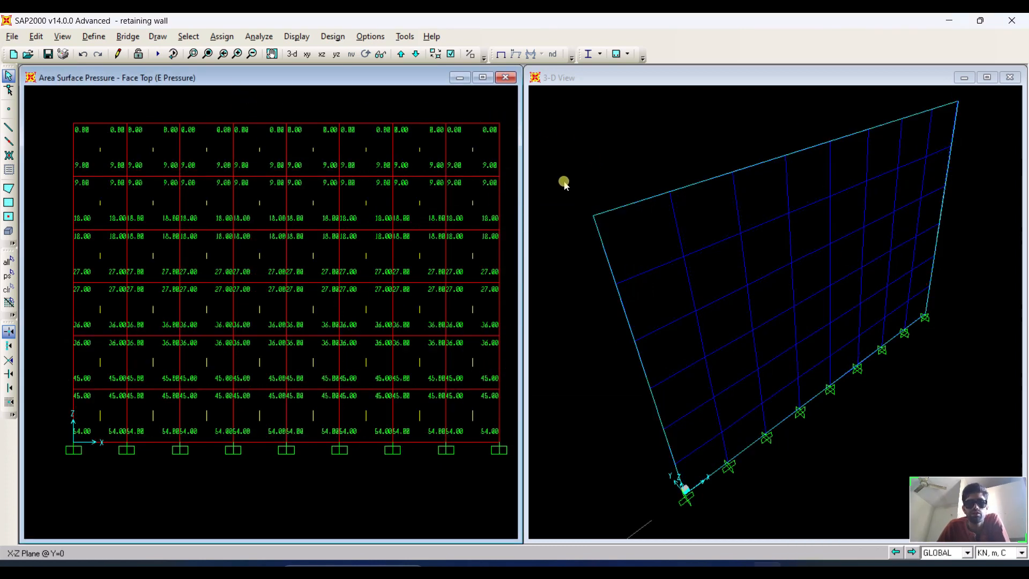
Try to display the E Pressure joint loads in the 3D view.
{"action": "scroll", "coordinate": [161, 166], "scroll_direction": "up", "scroll_amount": 1}
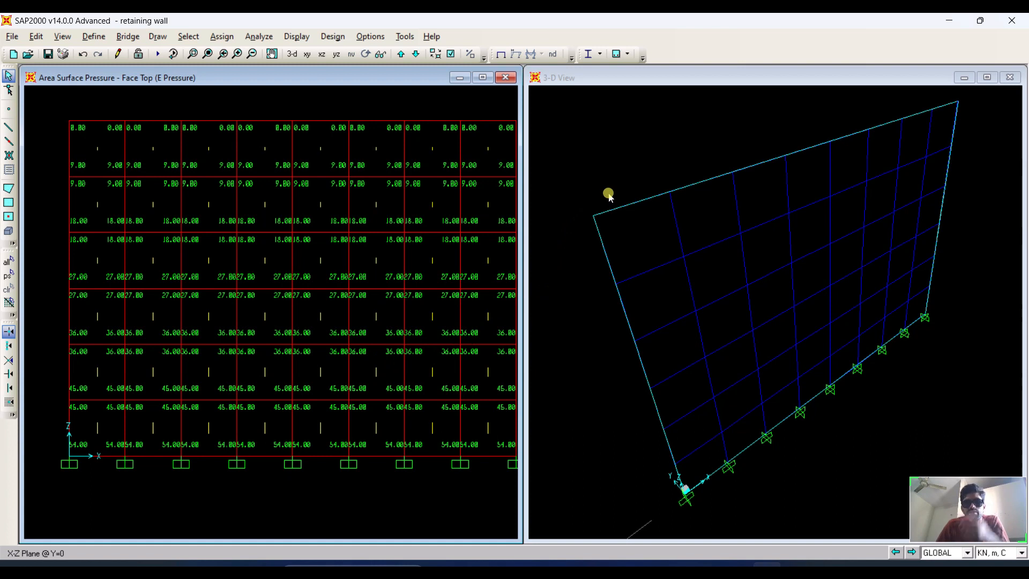
{"action": "left_click", "coordinate": [619, 151]}
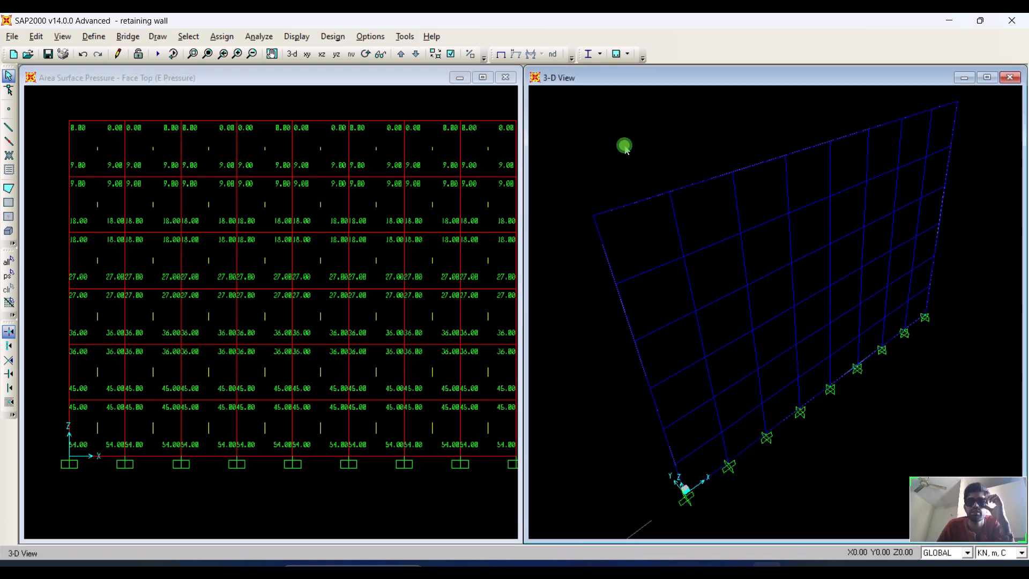
{"action": "left_click", "coordinate": [303, 33]}
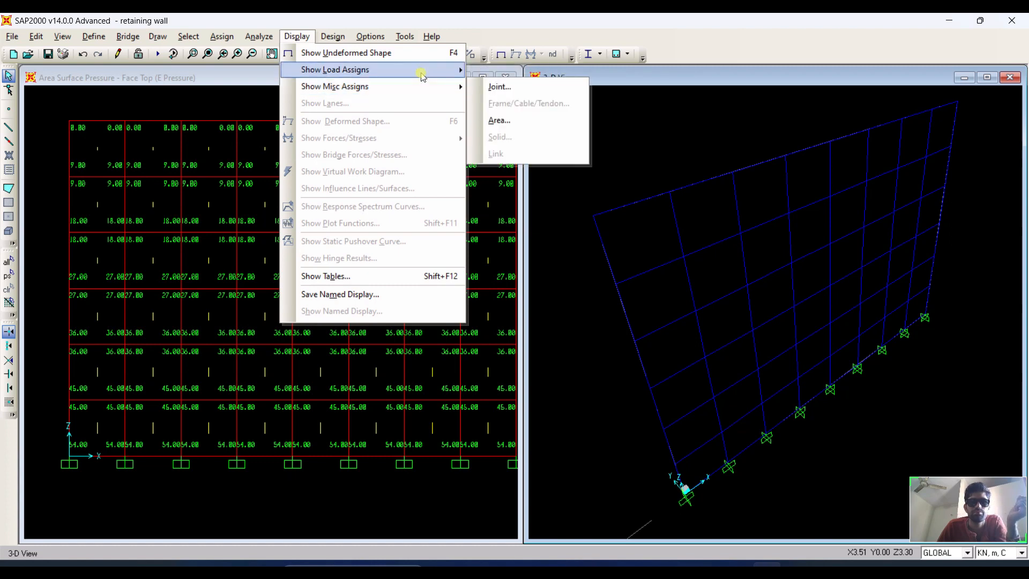
{"action": "mouse_move", "coordinate": [423, 76]}
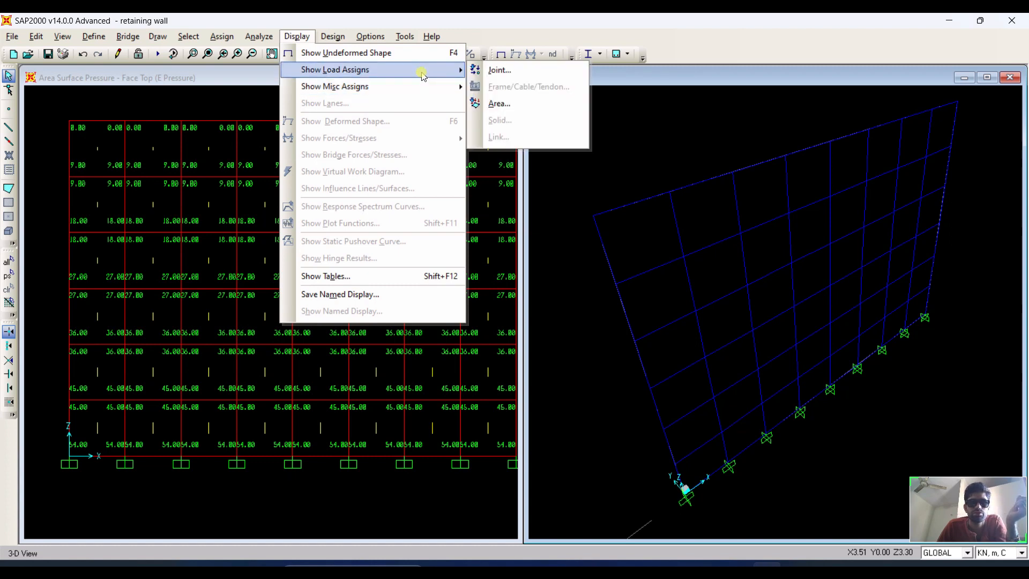
{"action": "left_click", "coordinate": [478, 70]}
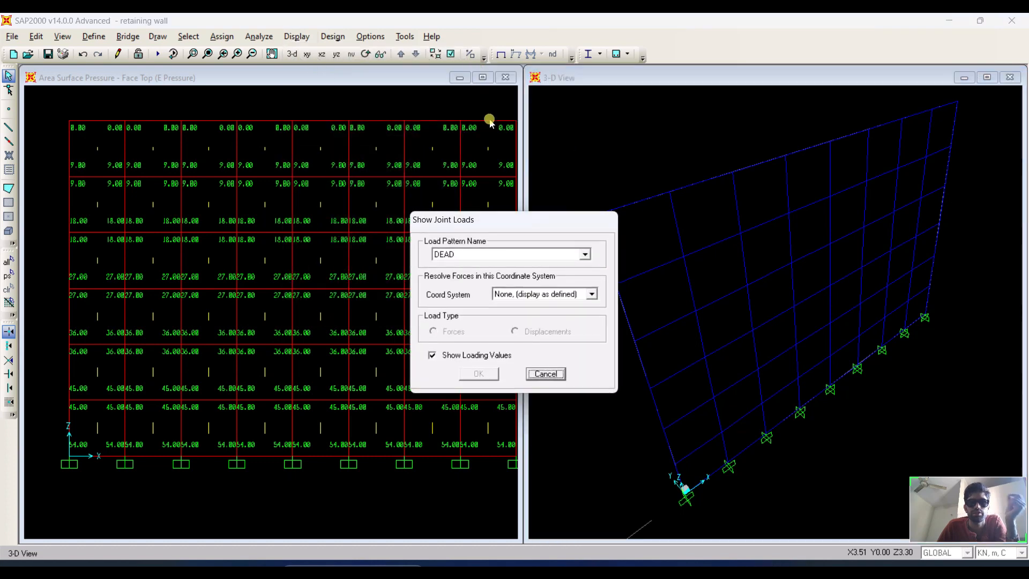
{"action": "left_click", "coordinate": [512, 254]}
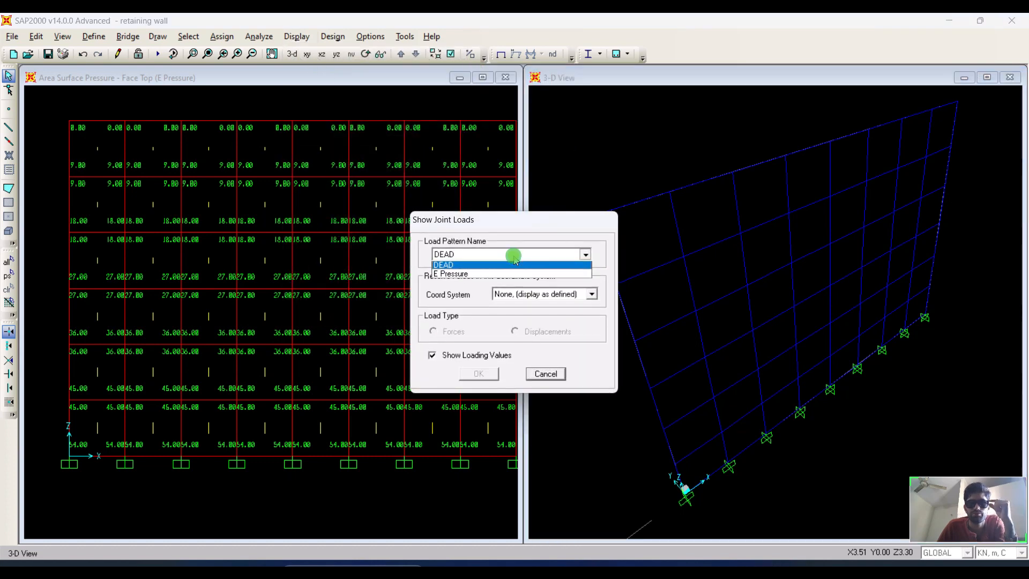
{"action": "left_click", "coordinate": [484, 274]}
{"action": "left_click", "coordinate": [543, 374]}
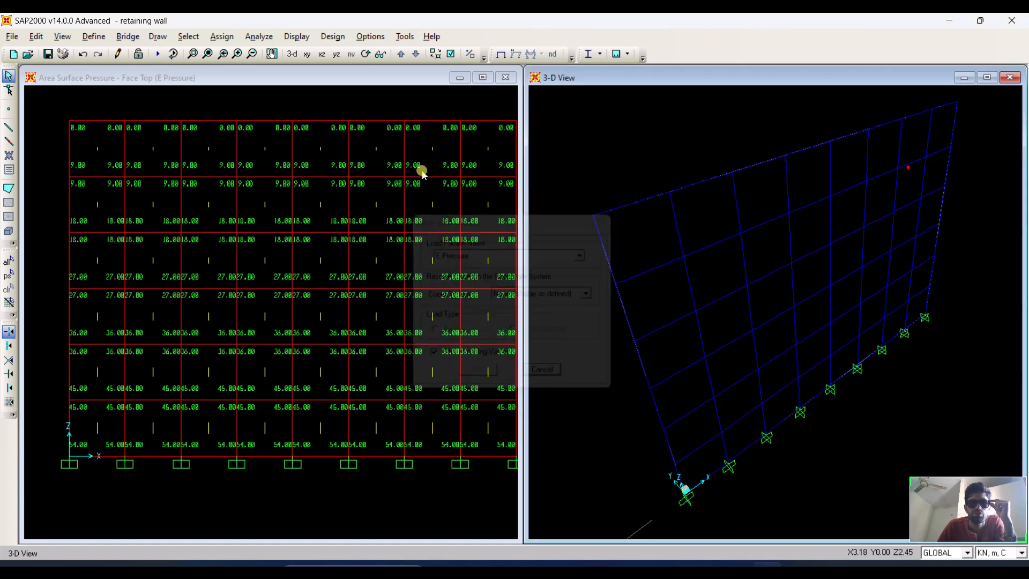
Display the E Pressure surface pressure contours on the 3D view.
{"action": "left_click", "coordinate": [313, 37]}
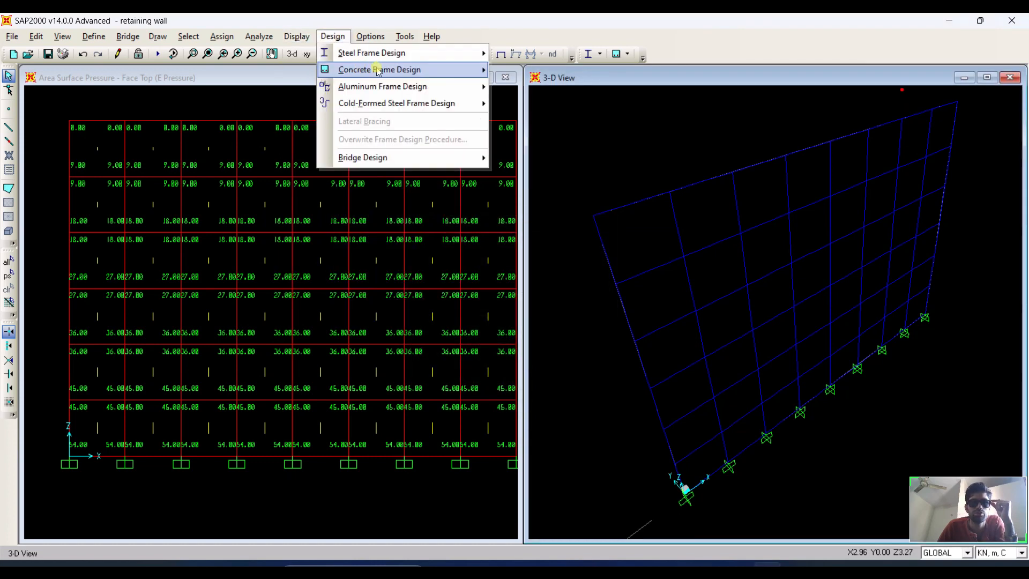
{"action": "mouse_move", "coordinate": [378, 76]}
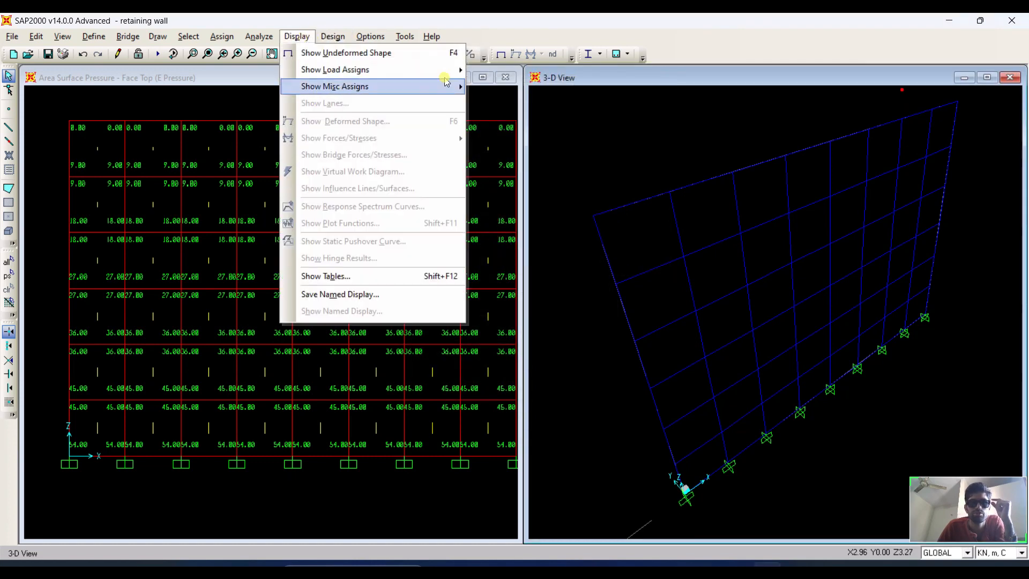
{"action": "mouse_move", "coordinate": [450, 71]}
{"action": "left_click", "coordinate": [515, 102]}
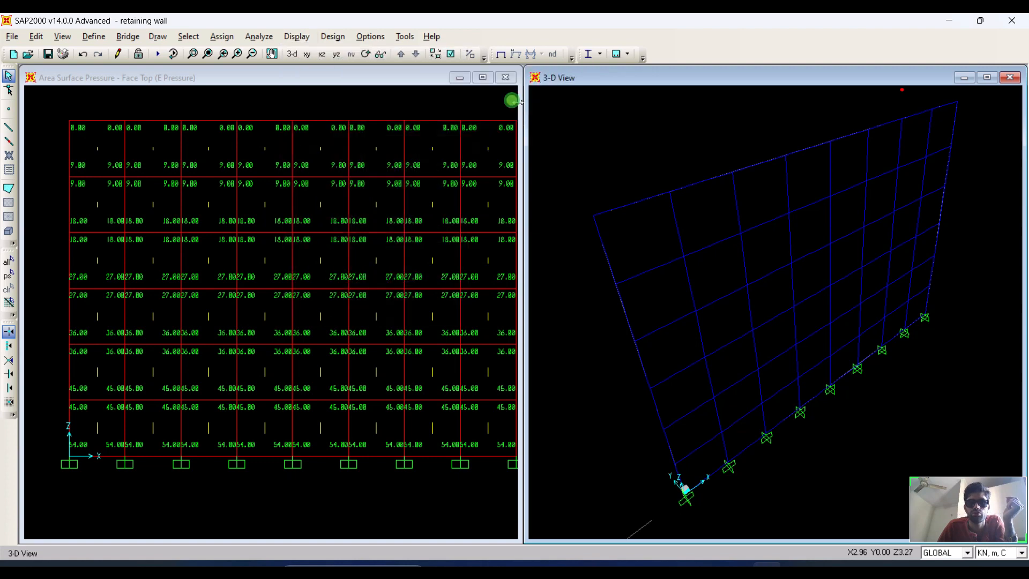
{"action": "left_click", "coordinate": [552, 155]}
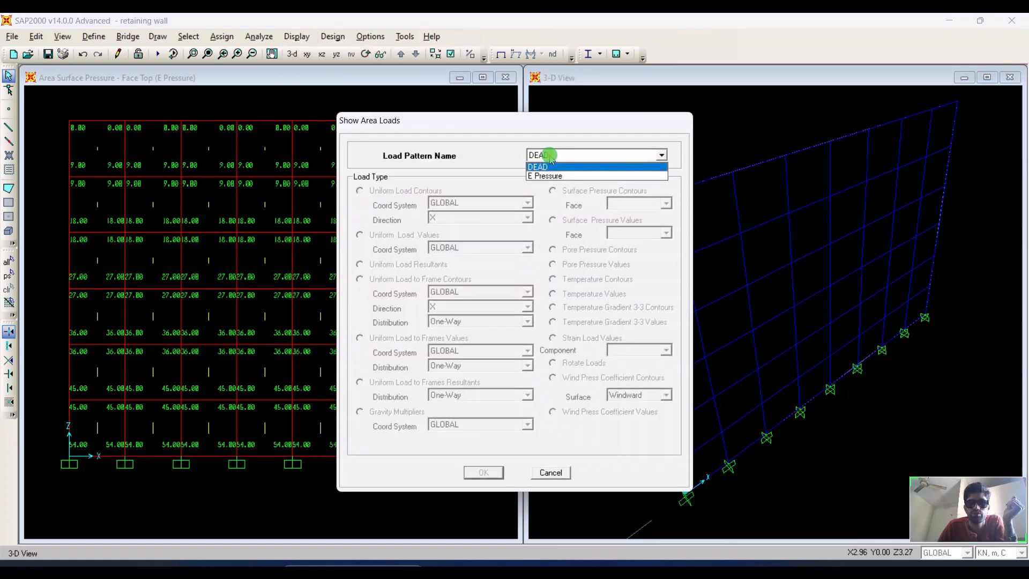
{"action": "left_click", "coordinate": [546, 172]}
{"action": "left_click", "coordinate": [483, 472]}
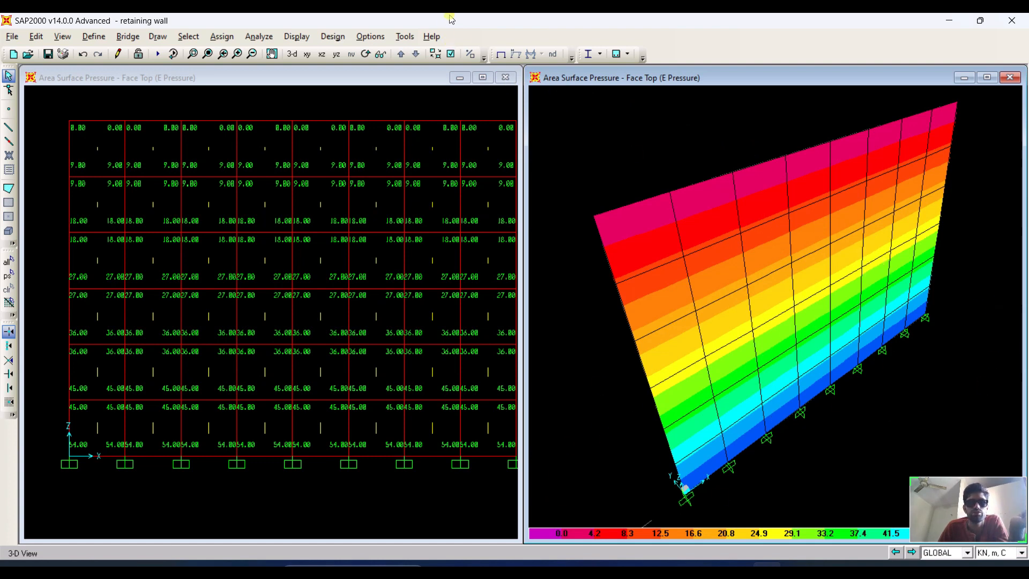
Display the E Pressure surface pressure values on the Top face in the 3D view.
{"action": "left_click", "coordinate": [299, 36]}
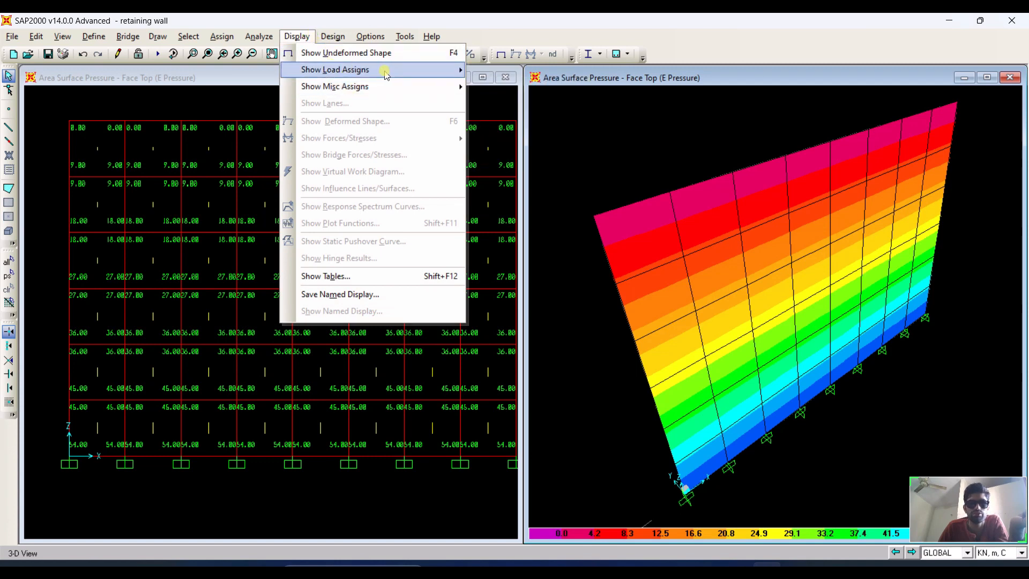
{"action": "mouse_move", "coordinate": [388, 75]}
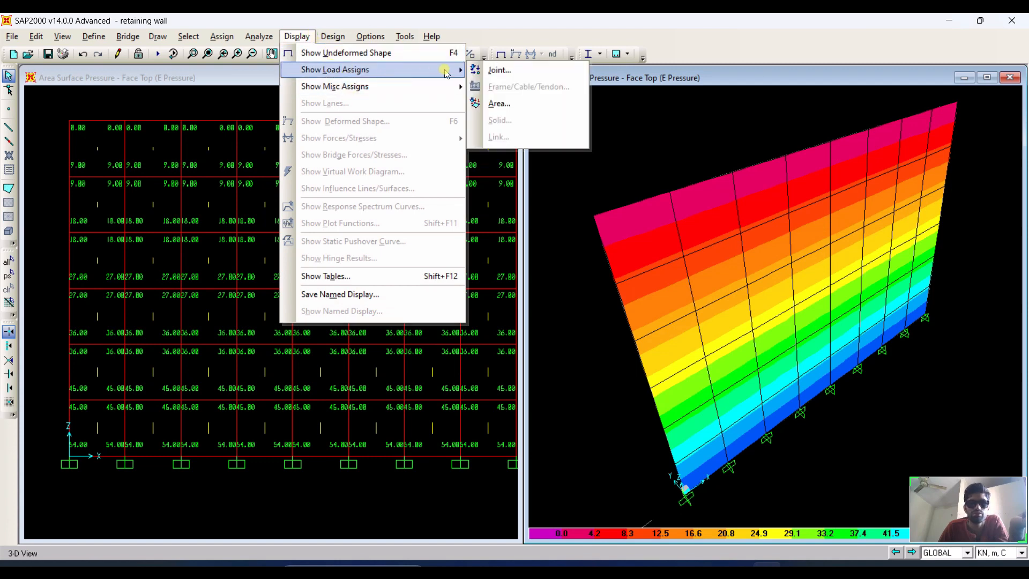
{"action": "left_click", "coordinate": [500, 103]}
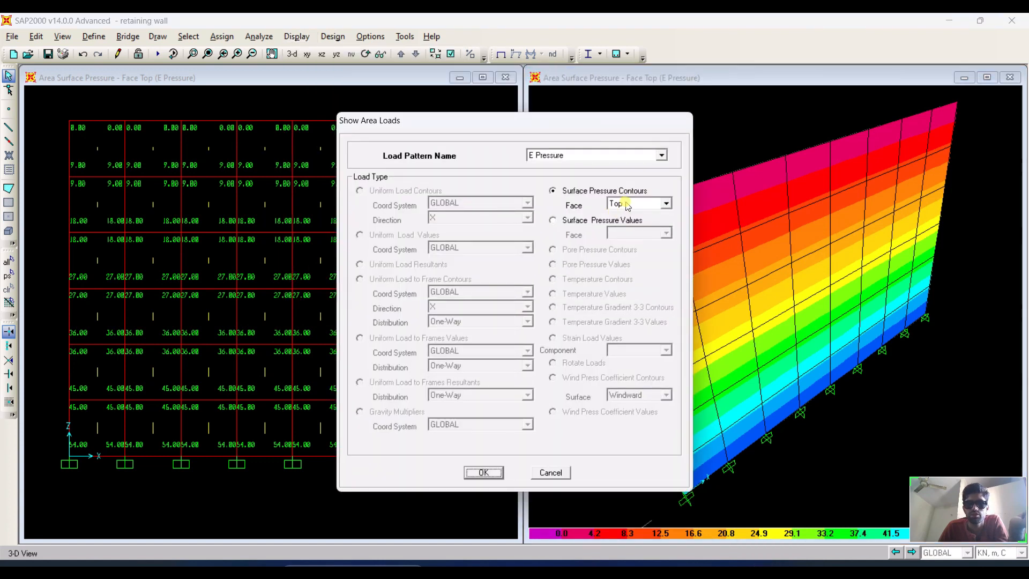
{"action": "left_click", "coordinate": [555, 223]}
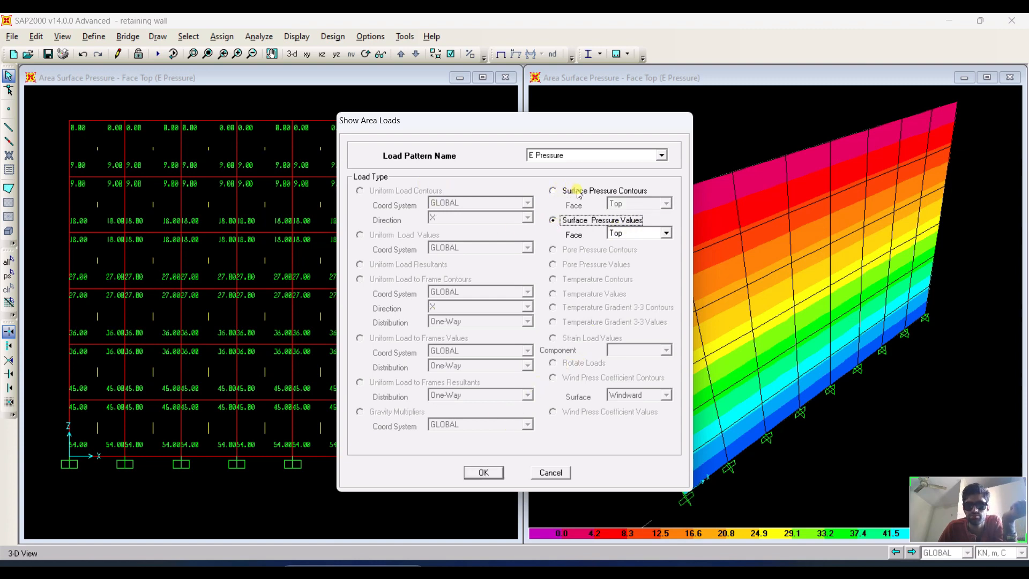
{"action": "left_click", "coordinate": [484, 472]}
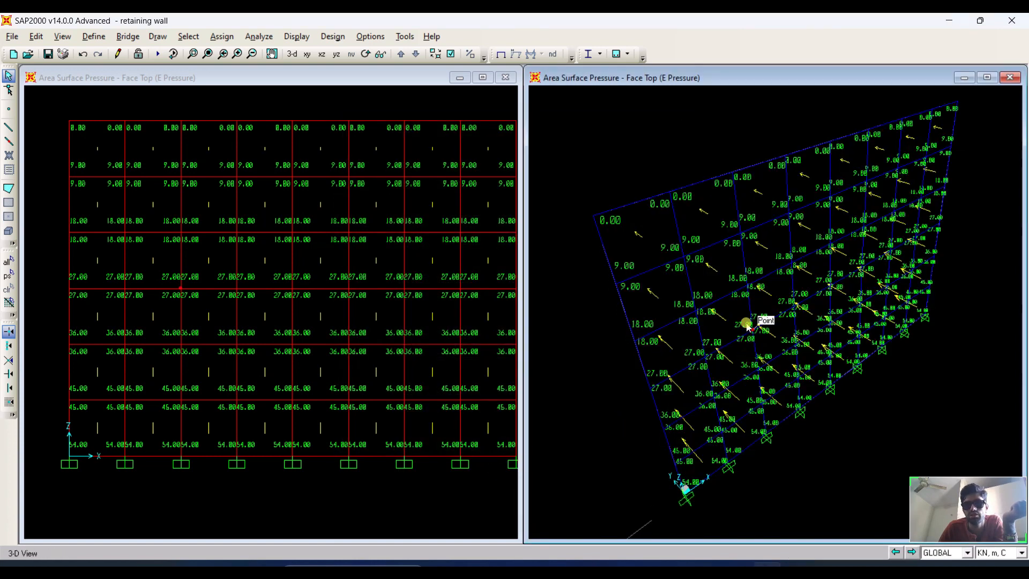
Run the analysis for the DEAD and E Pressure load cases.
{"action": "scroll", "coordinate": [694, 425], "scroll_direction": "up", "scroll_amount": 1}
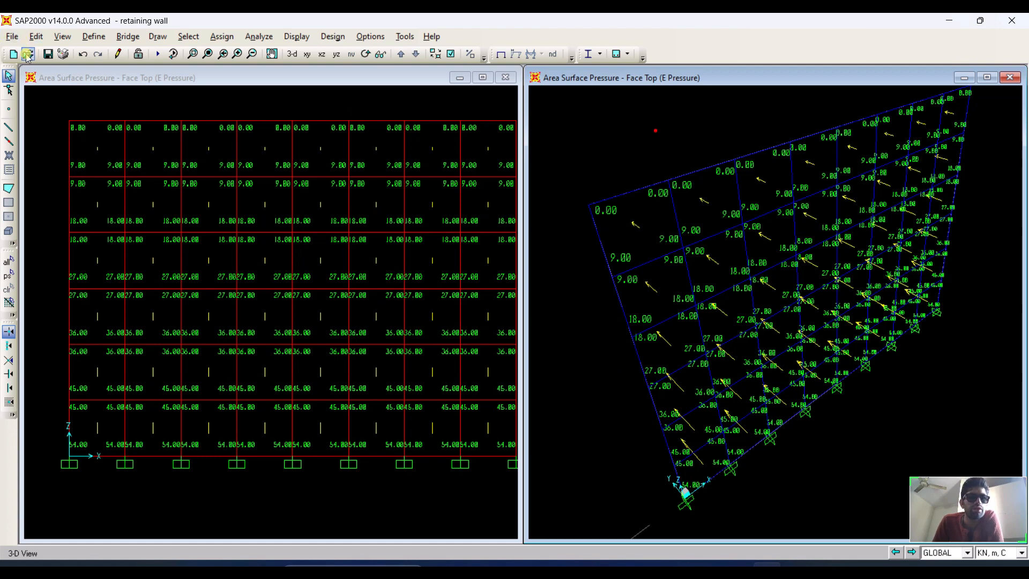
{"action": "left_click", "coordinate": [153, 55]}
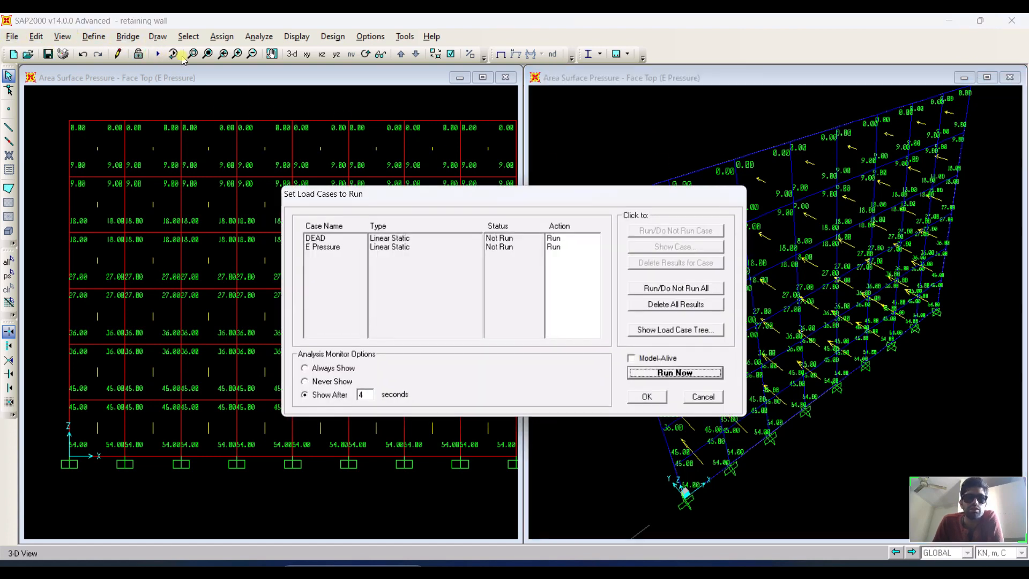
{"action": "left_click", "coordinate": [661, 372]}
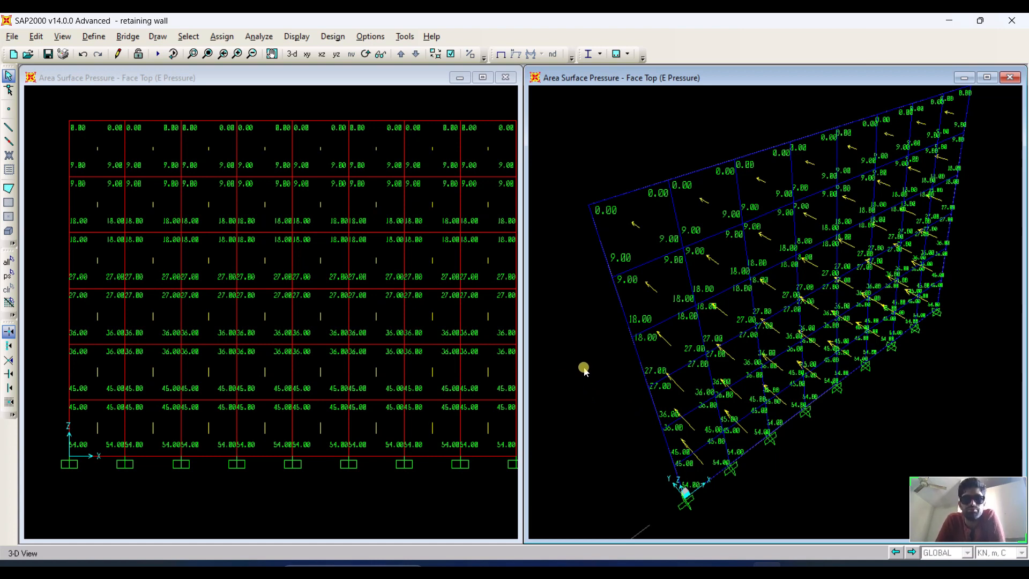
Show the E Pressure deformed shape and start its animation.
{"action": "key", "text": "F5"}
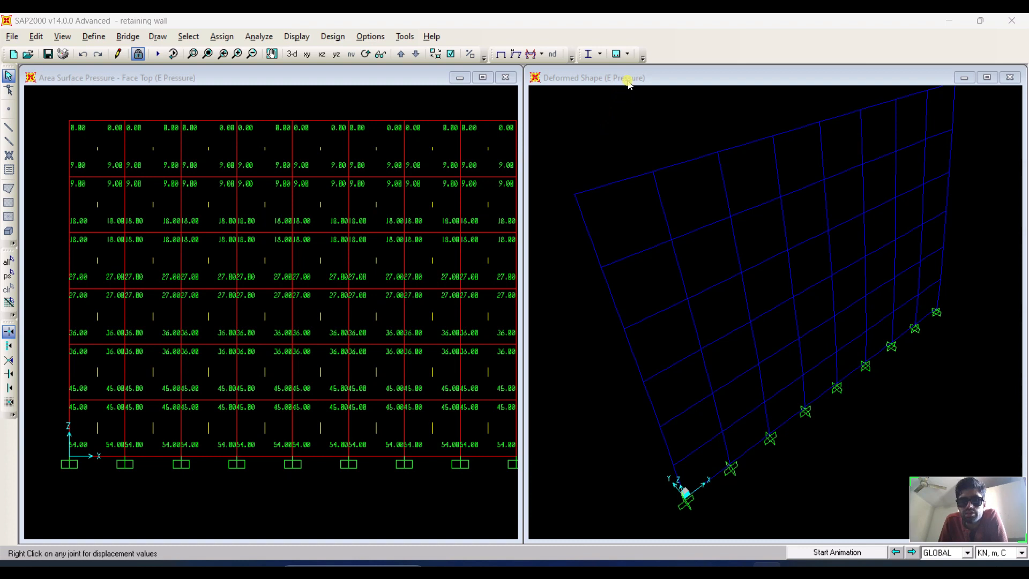
{"action": "left_click", "coordinate": [831, 553]}
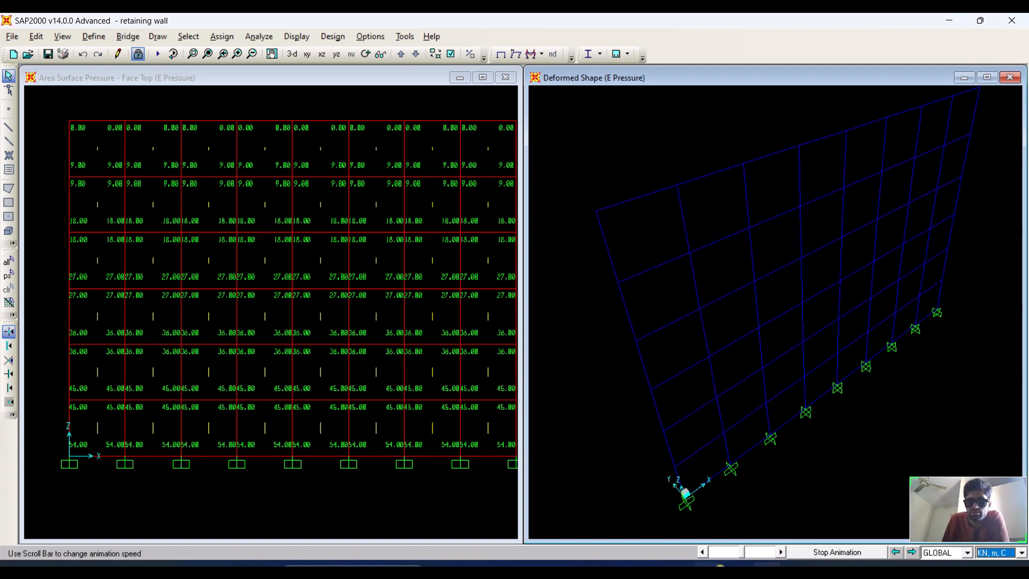
{"action": "left_click", "coordinate": [738, 554]}
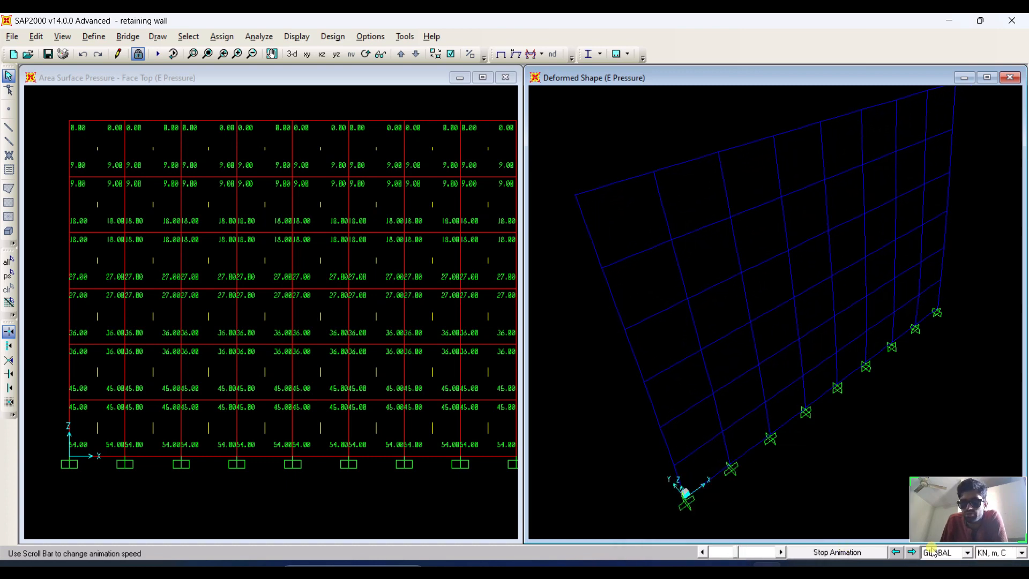
{"action": "left_click", "coordinate": [931, 568]}
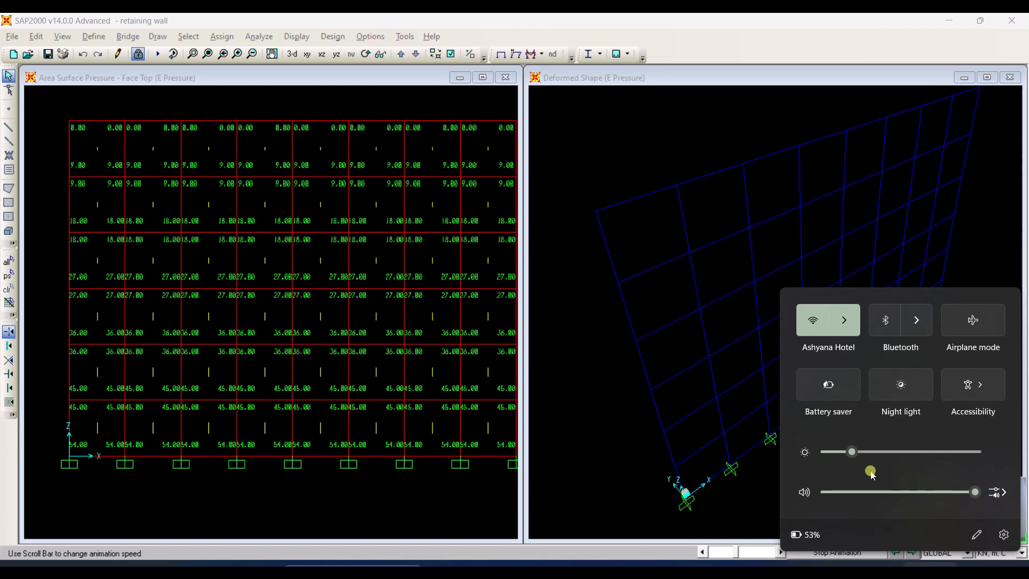
{"action": "left_click", "coordinate": [867, 492]}
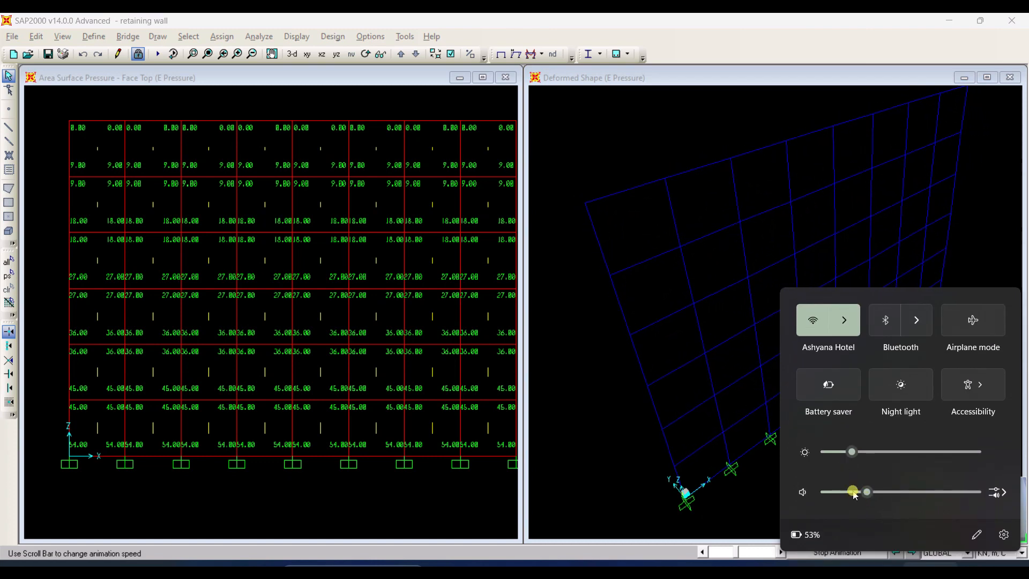
{"action": "left_click", "coordinate": [853, 492]}
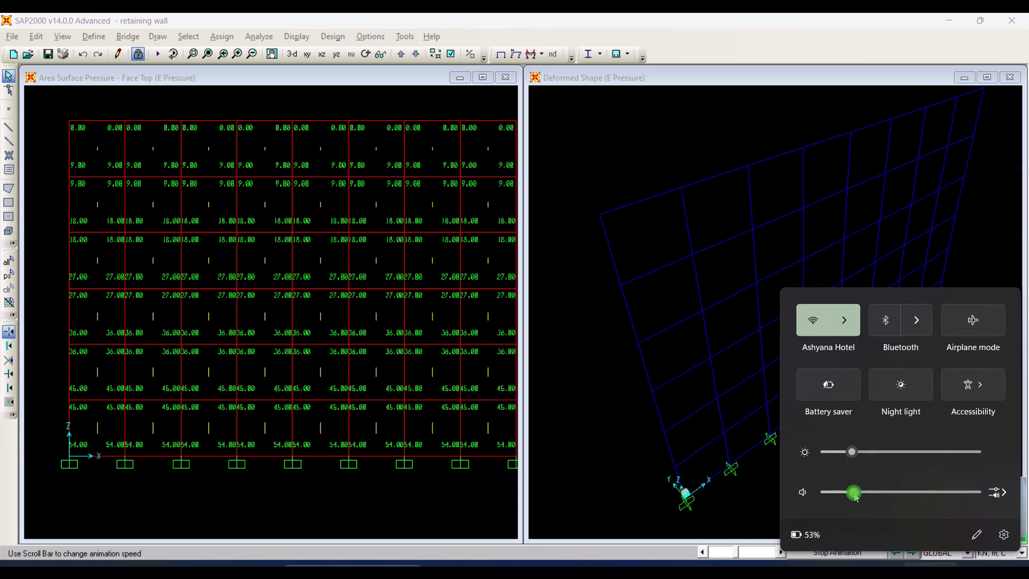
{"action": "left_click", "coordinate": [982, 217]}
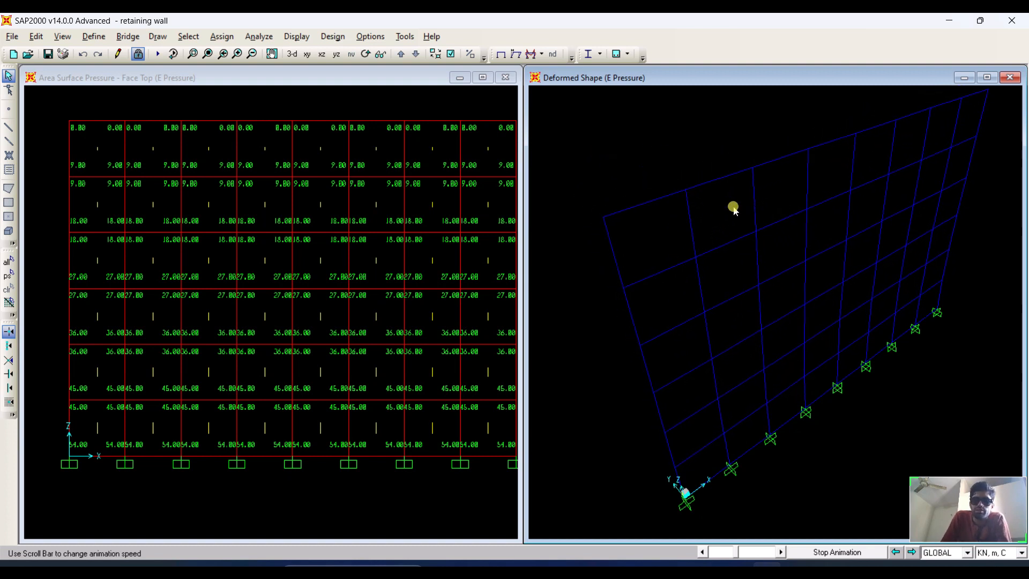
Display the E Pressure S11 shell stress contours on the deformed shape of the wall.
{"action": "left_click", "coordinate": [337, 37]}
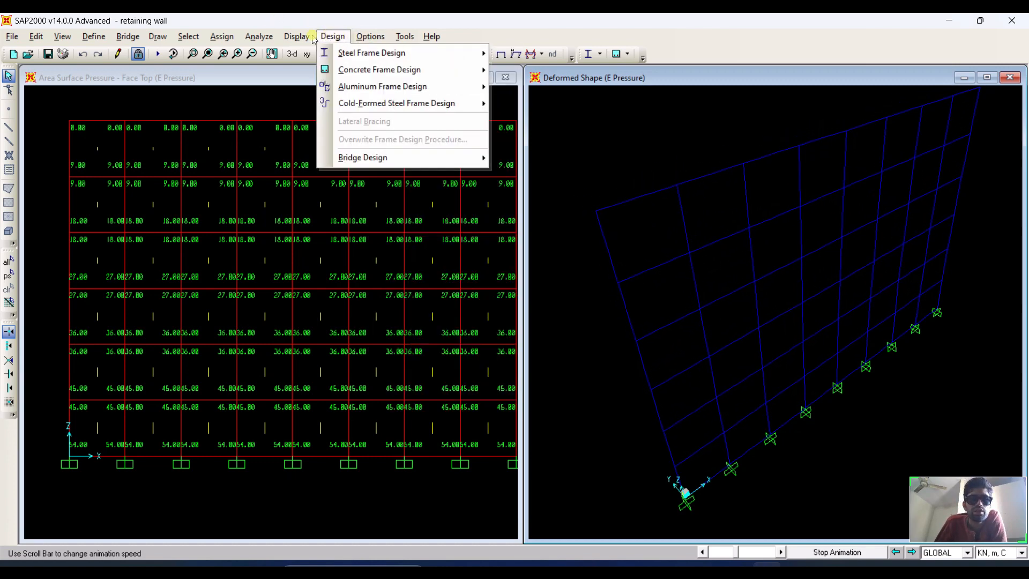
{"action": "mouse_move", "coordinate": [296, 36]}
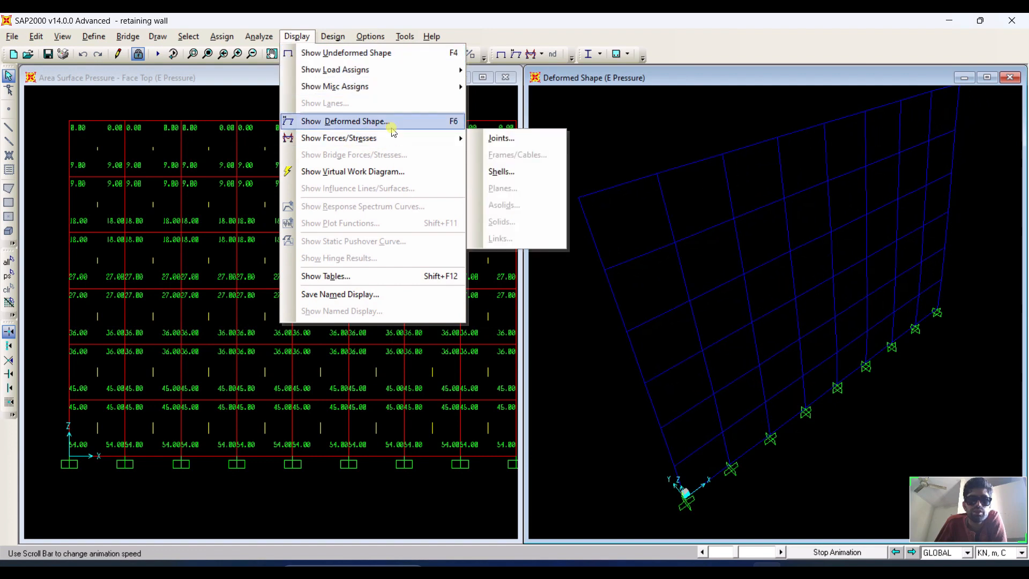
{"action": "mouse_move", "coordinate": [425, 138]}
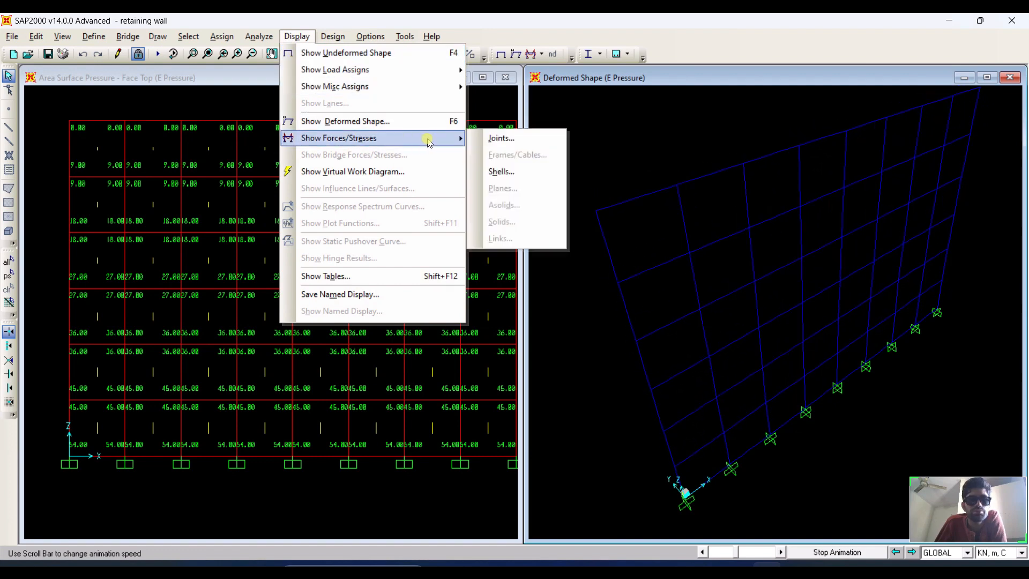
{"action": "left_click", "coordinate": [501, 171]}
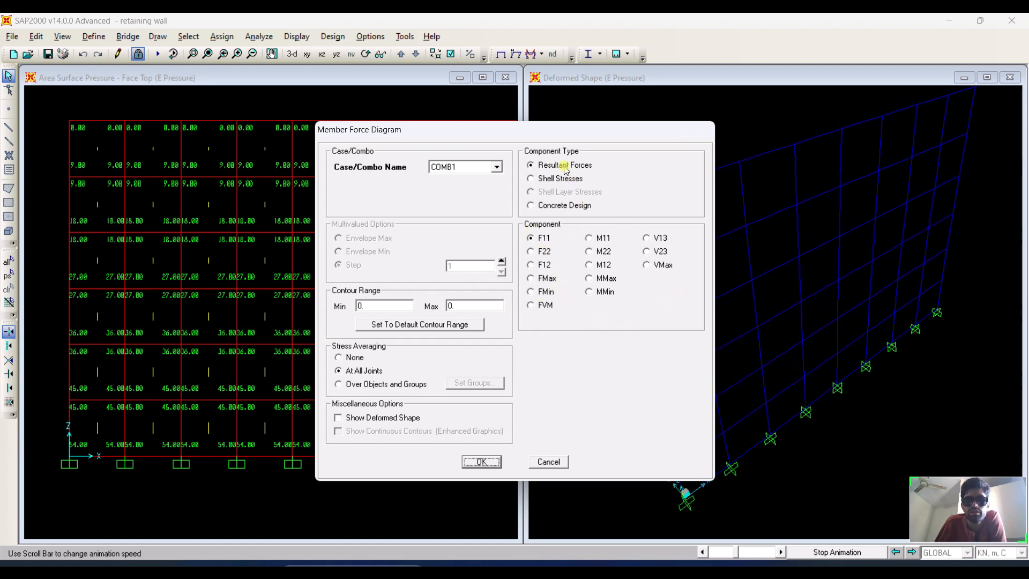
{"action": "left_click", "coordinate": [571, 182]}
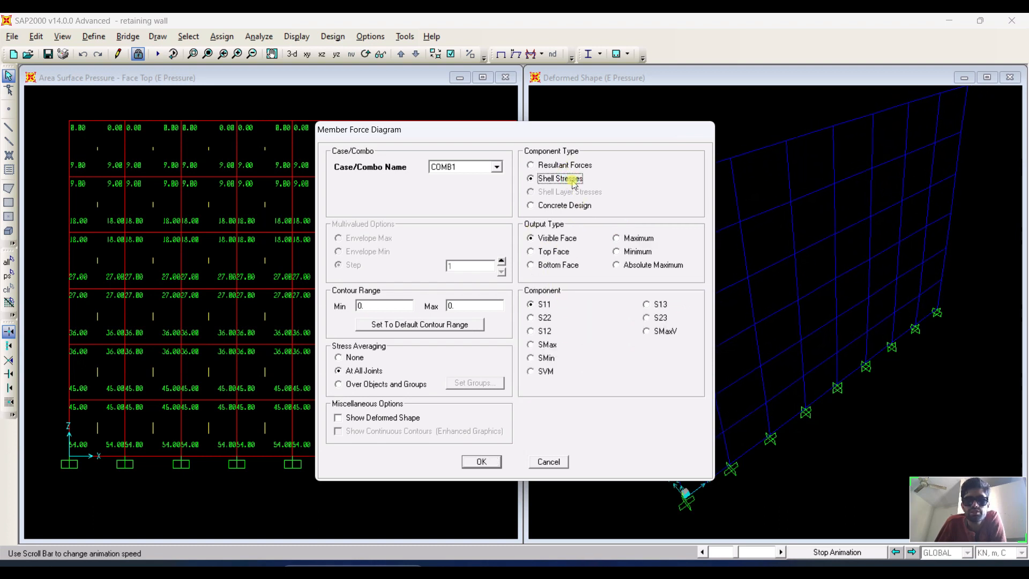
{"action": "left_click", "coordinate": [572, 208]}
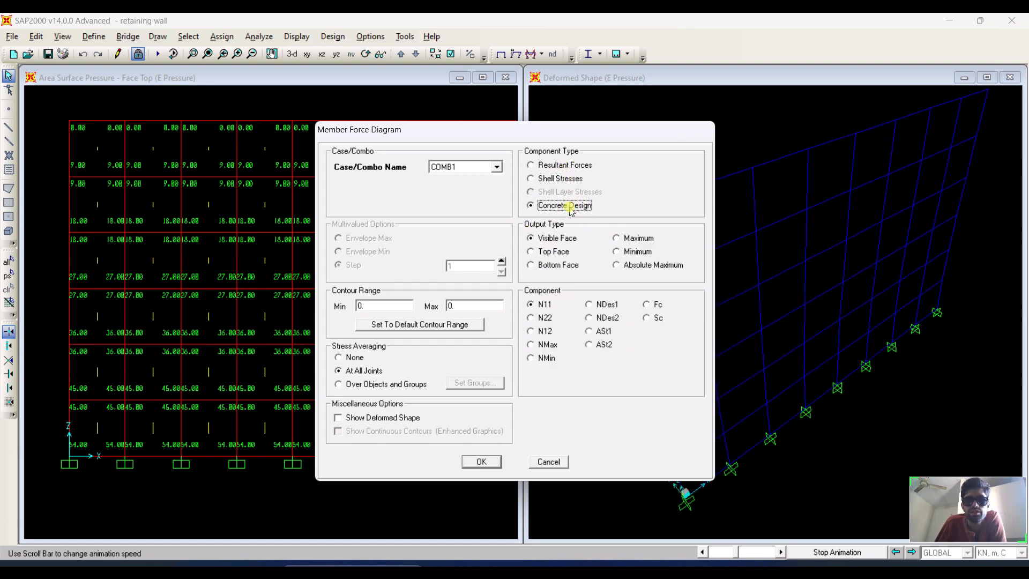
{"action": "left_click", "coordinate": [568, 181]}
{"action": "left_click_drag", "start_coordinate": [592, 135], "coordinate": [378, 131]}
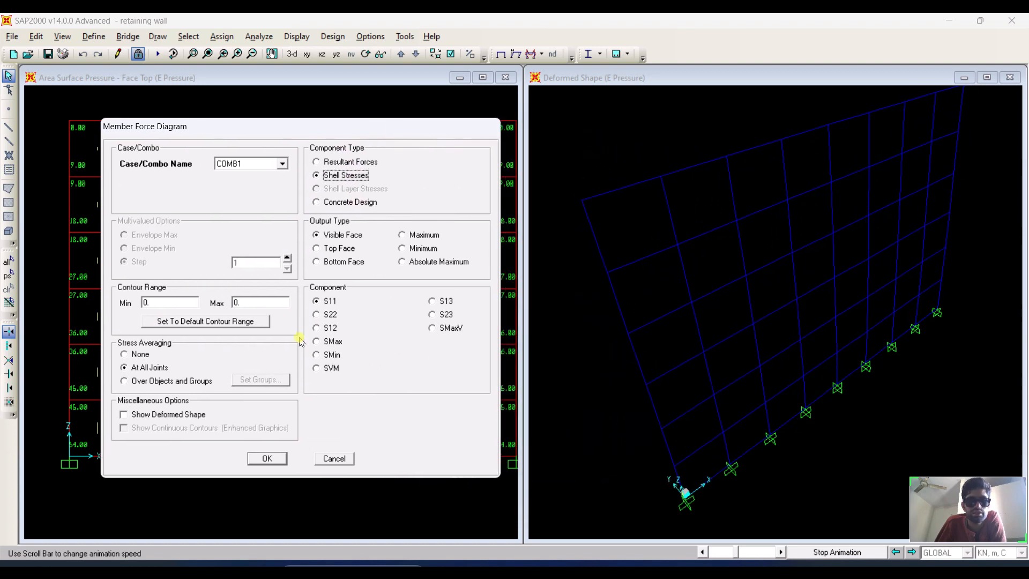
{"action": "left_click", "coordinate": [255, 160]}
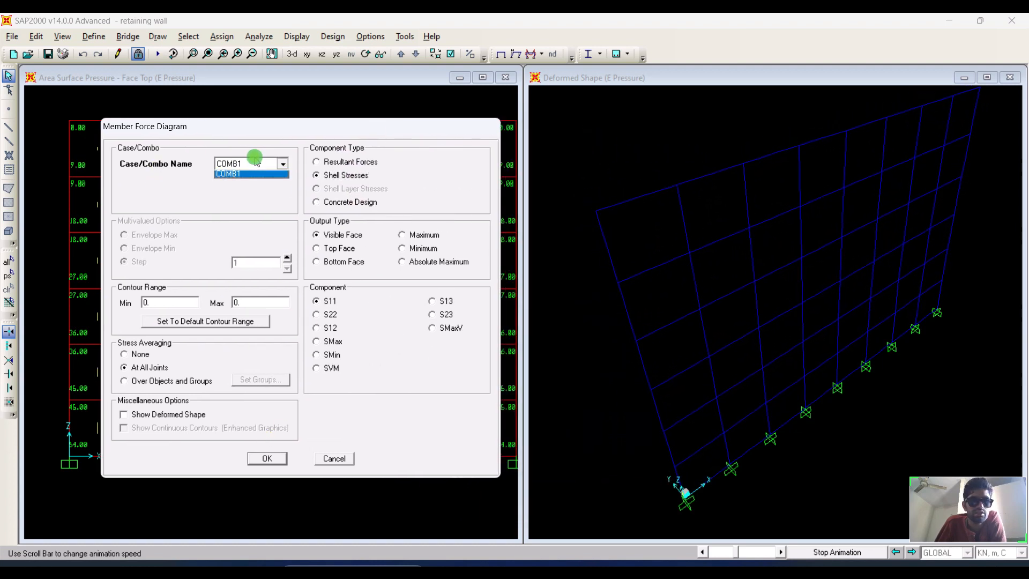
{"action": "left_click", "coordinate": [240, 182]}
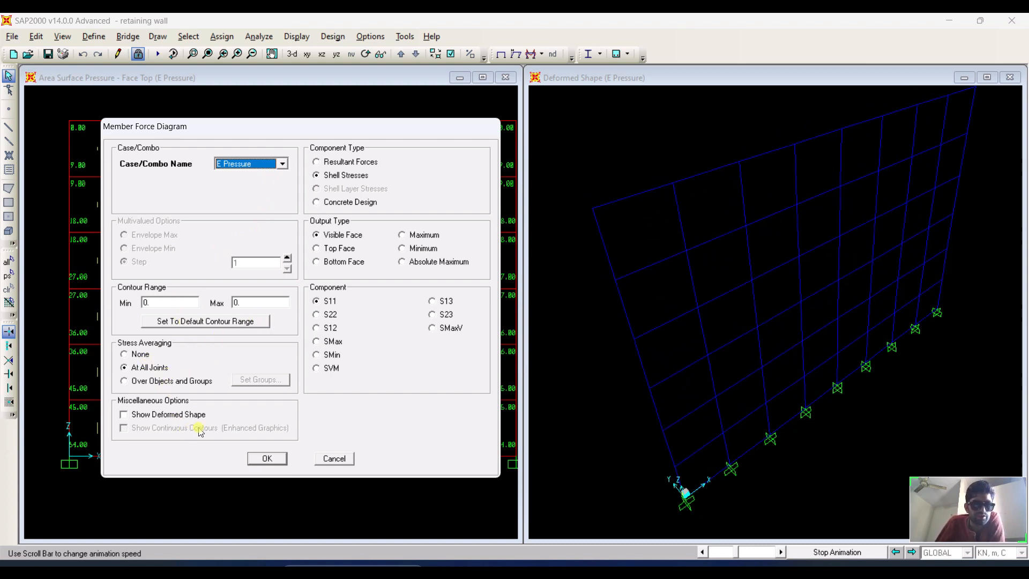
{"action": "left_click", "coordinate": [178, 419]}
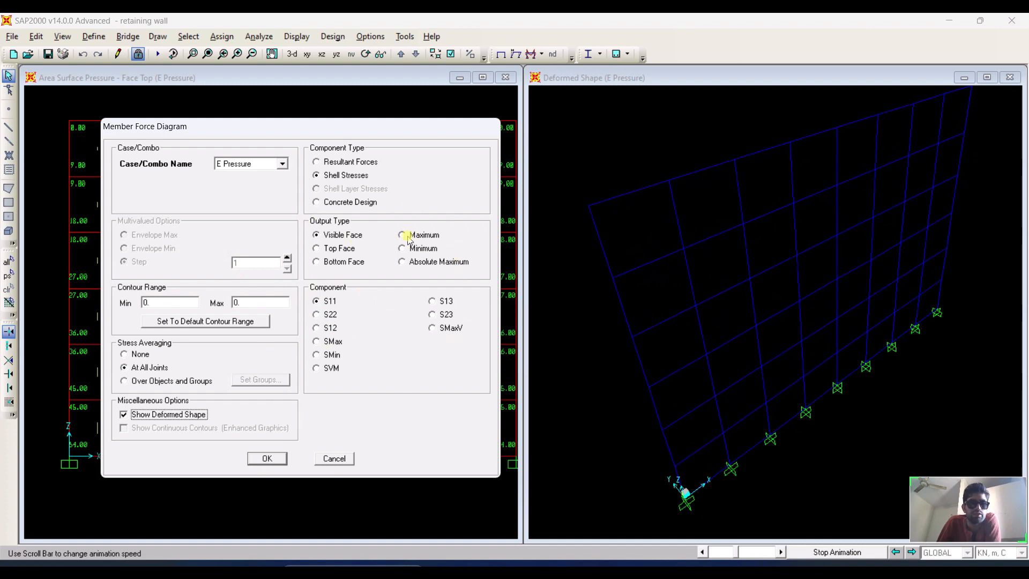
{"action": "left_click", "coordinate": [265, 456]}
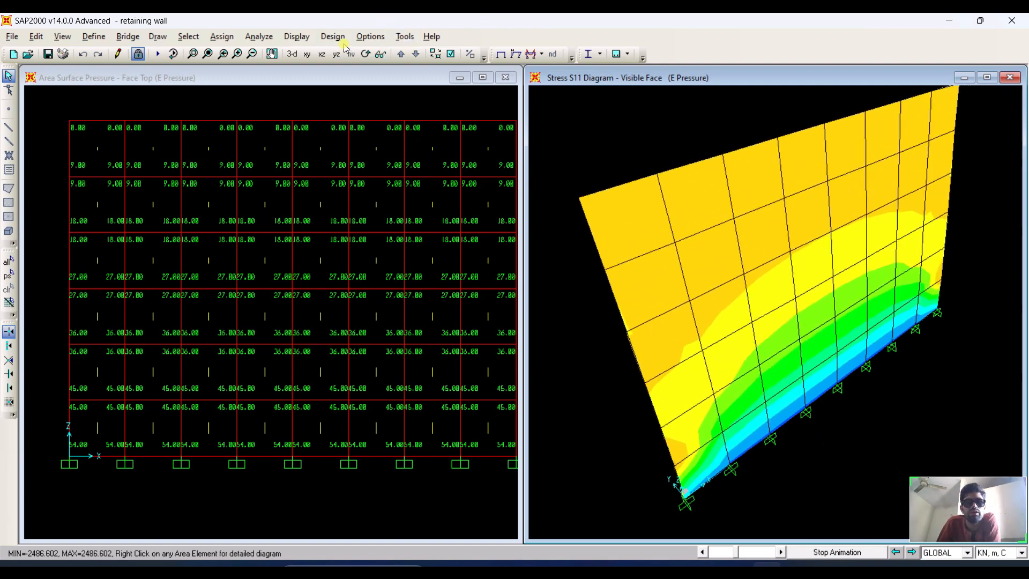
Display the E Pressure concrete design reinforcement intensity contours for component ASt1.
{"action": "left_click", "coordinate": [297, 37]}
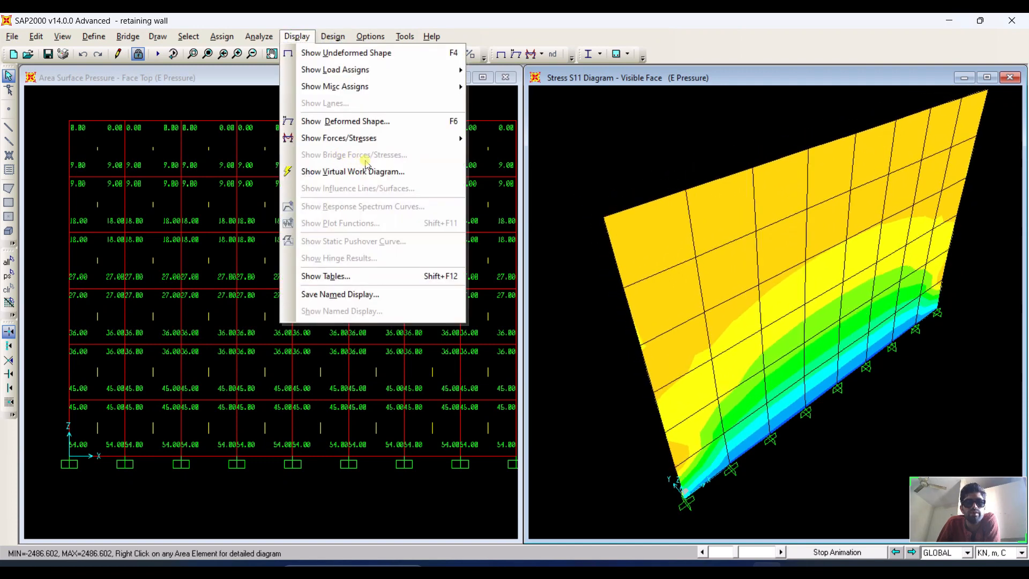
{"action": "mouse_move", "coordinate": [392, 141]}
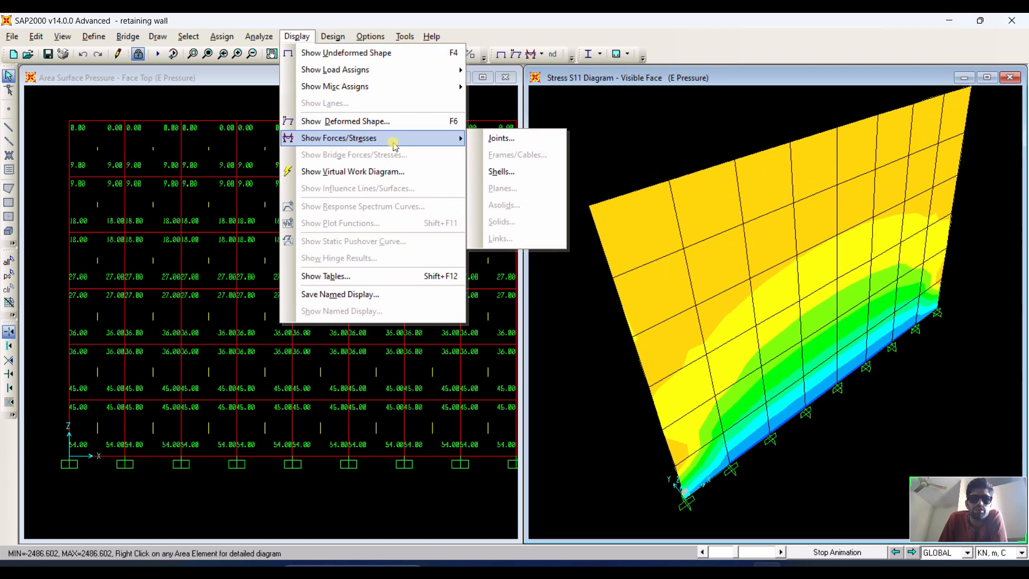
{"action": "left_click", "coordinate": [540, 167]}
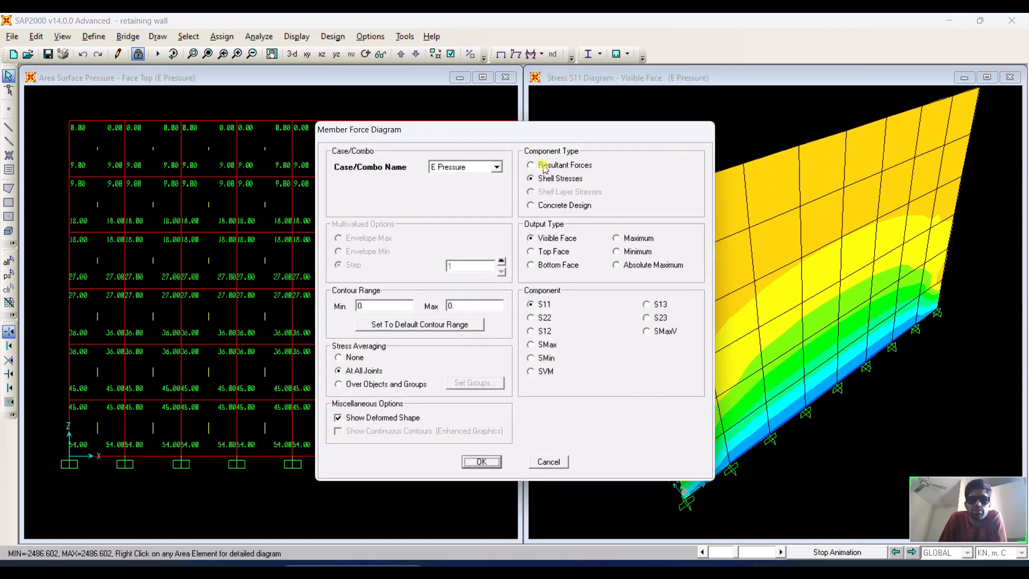
{"action": "left_click", "coordinate": [566, 208]}
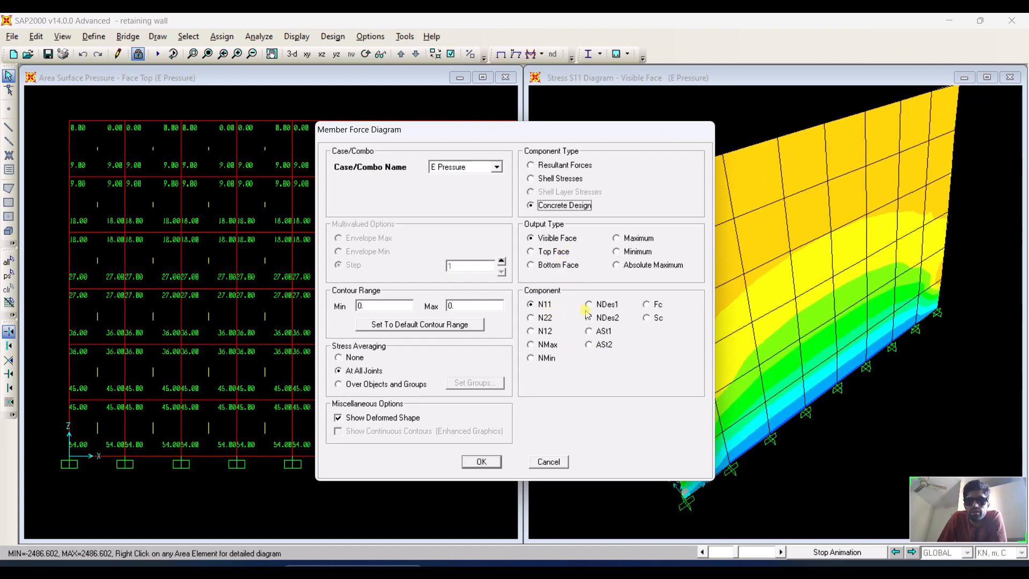
{"action": "left_click", "coordinate": [600, 332]}
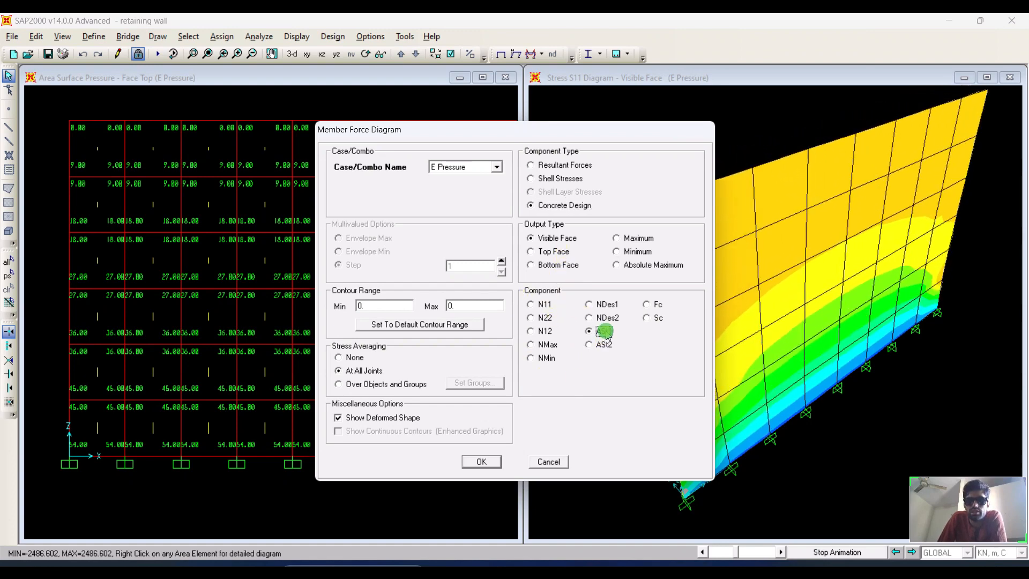
{"action": "left_click", "coordinate": [489, 465]}
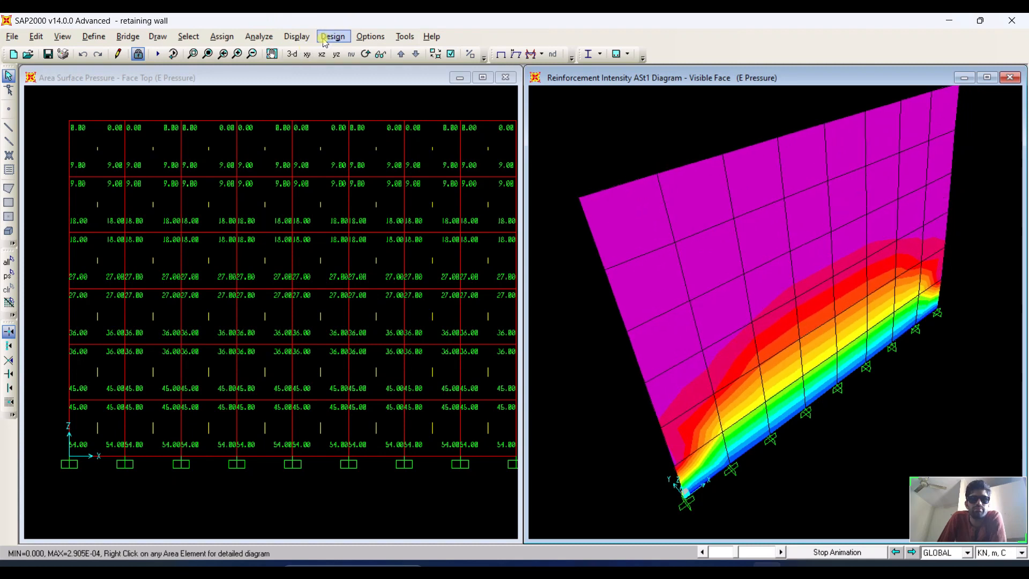
Switch the shell concrete design contours to the ASt2 reinforcement component.
{"action": "left_click", "coordinate": [297, 36]}
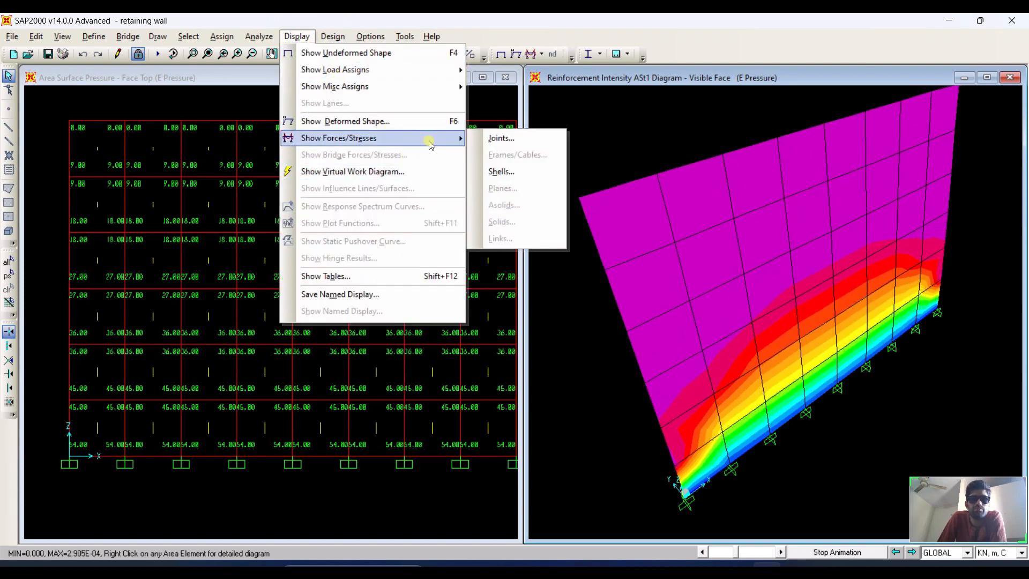
{"action": "left_click", "coordinate": [501, 171]}
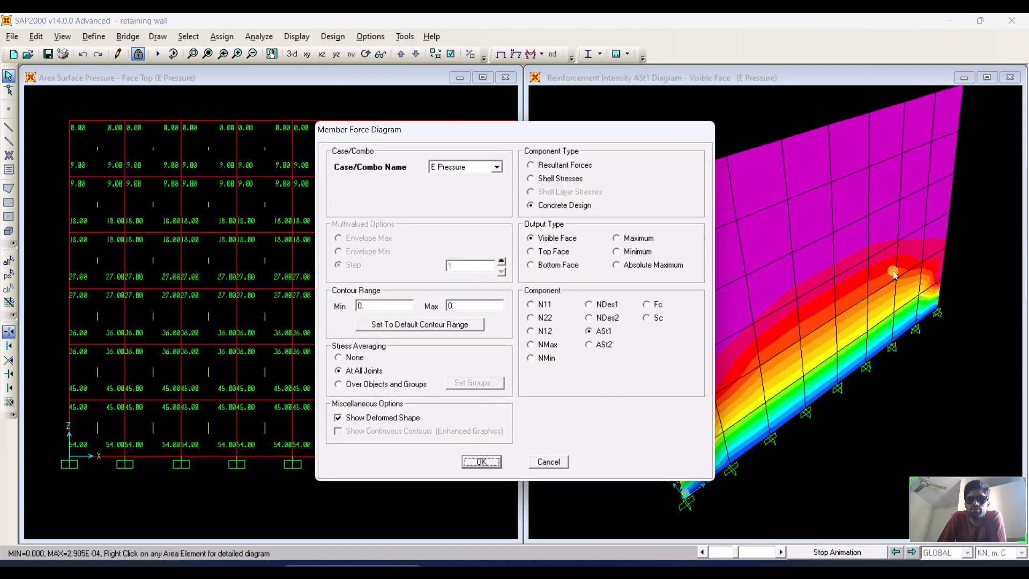
{"action": "left_click", "coordinate": [604, 344]}
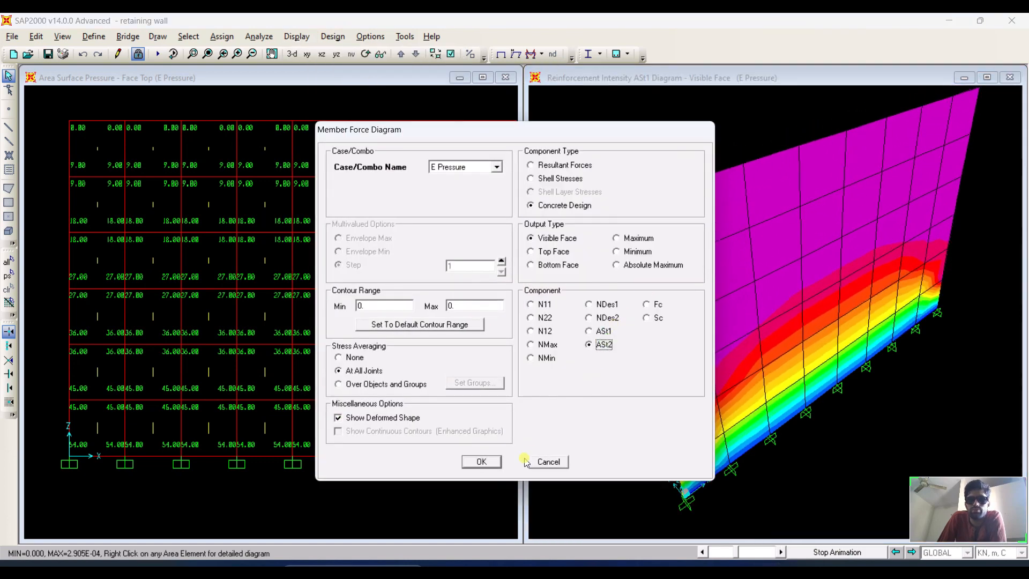
{"action": "left_click", "coordinate": [482, 461]}
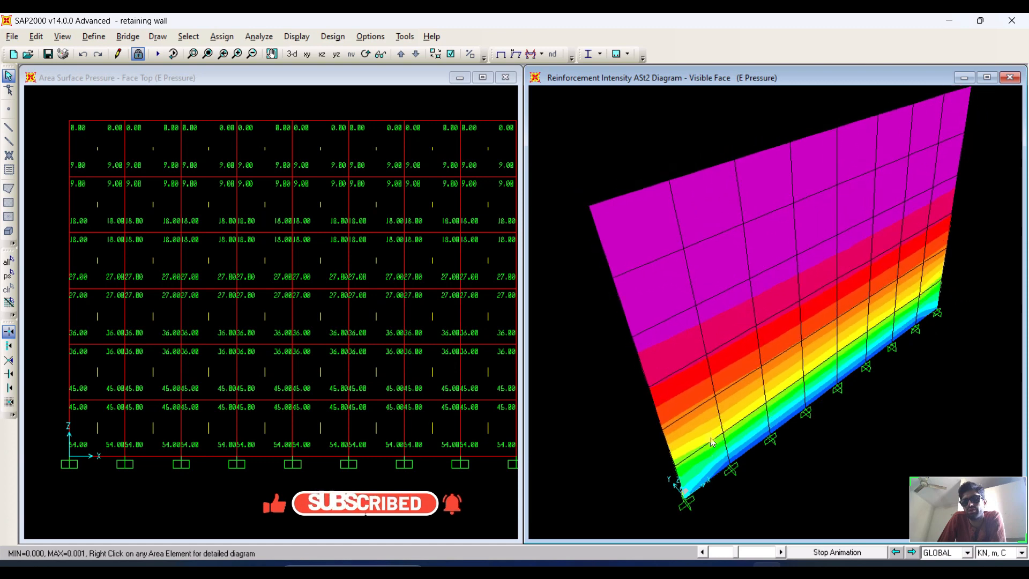
Stop the deformed shape animation and switch the diagram to the XZ elevation view.
{"action": "left_click", "coordinate": [801, 298]}
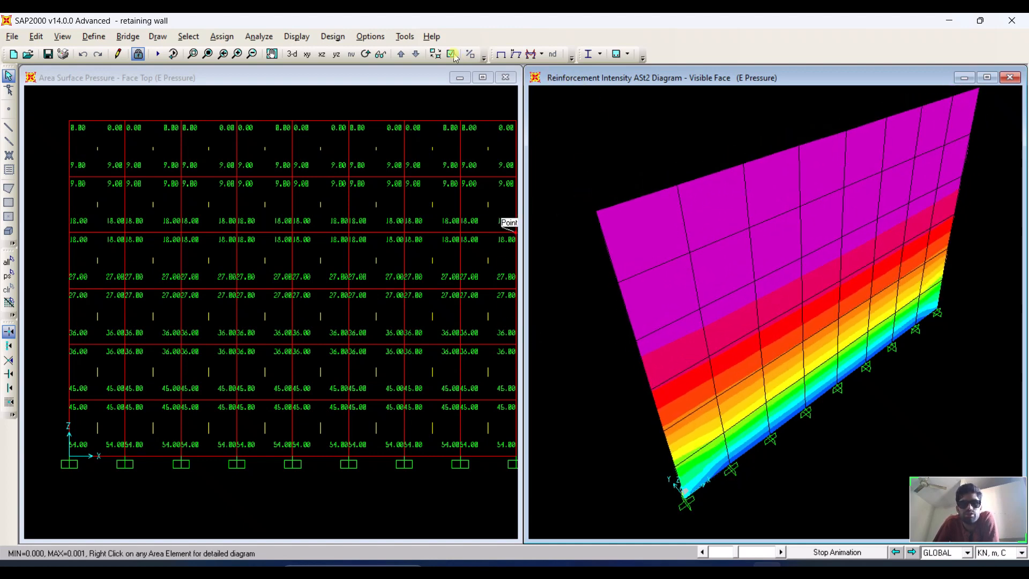
{"action": "left_click", "coordinate": [839, 553]}
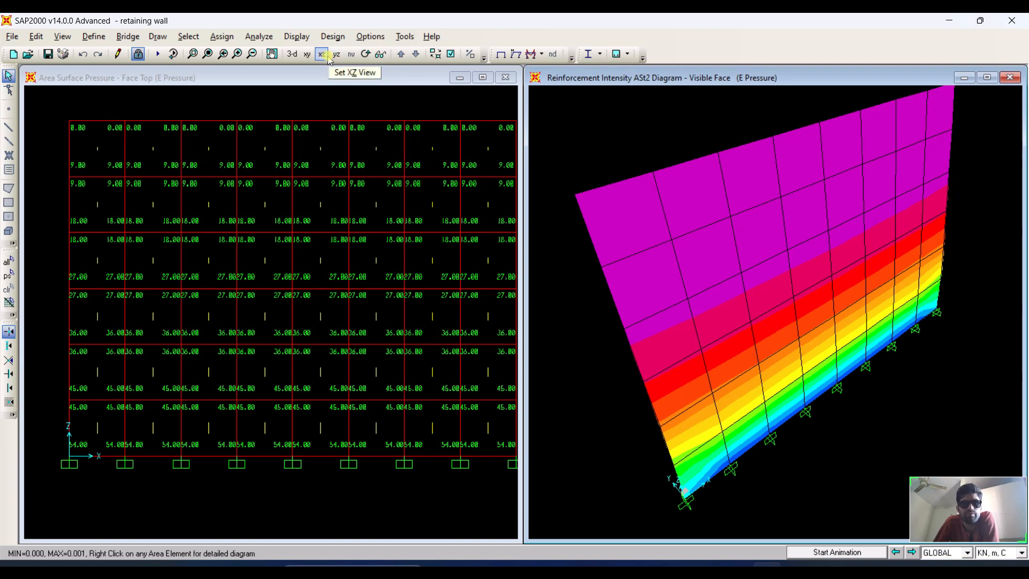
{"action": "left_click", "coordinate": [326, 55]}
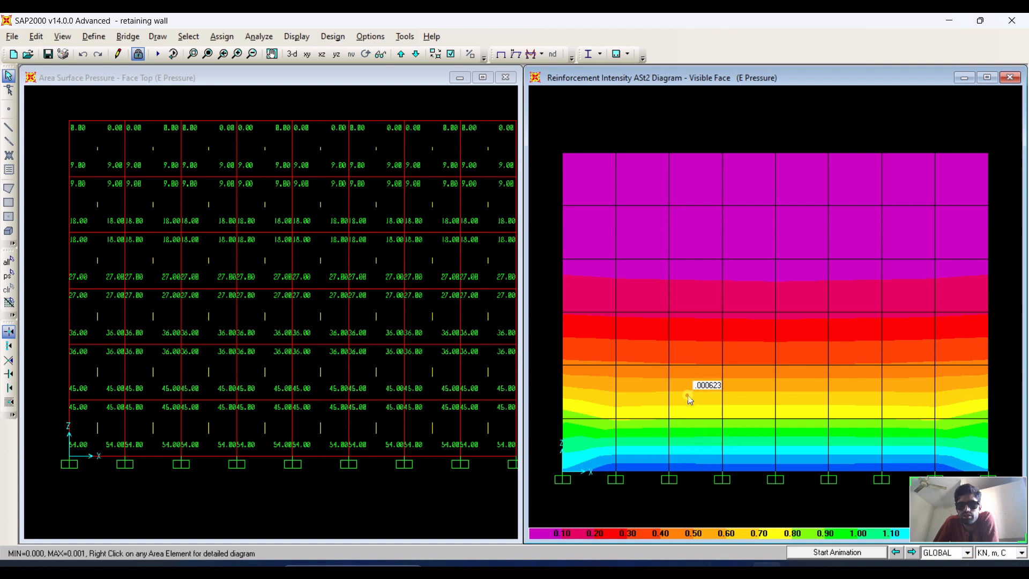
Open the detailed stress diagram for the area element near the wall base, area object 14.
{"action": "right_click", "coordinate": [689, 445]}
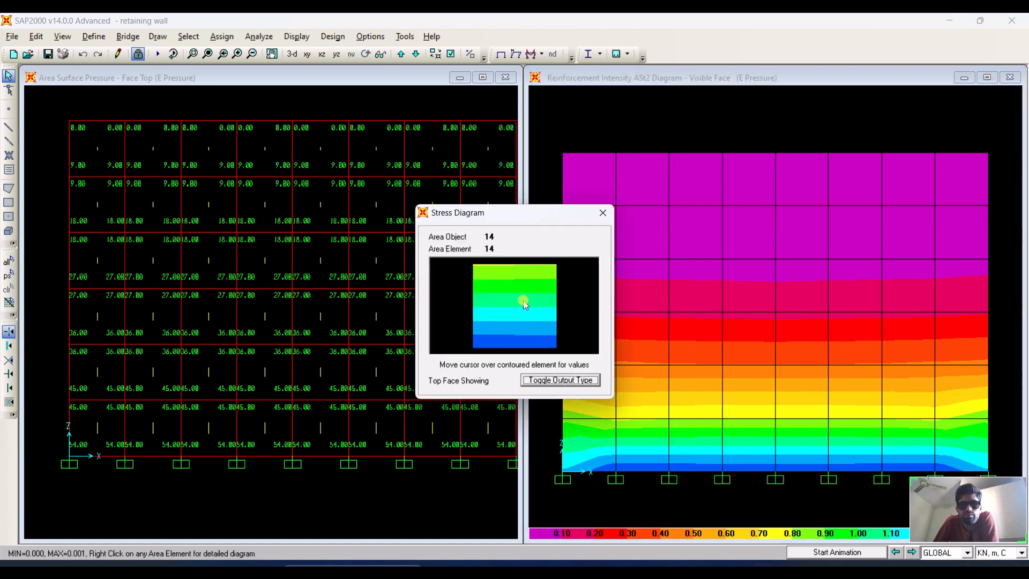
{"action": "left_click", "coordinate": [530, 343]}
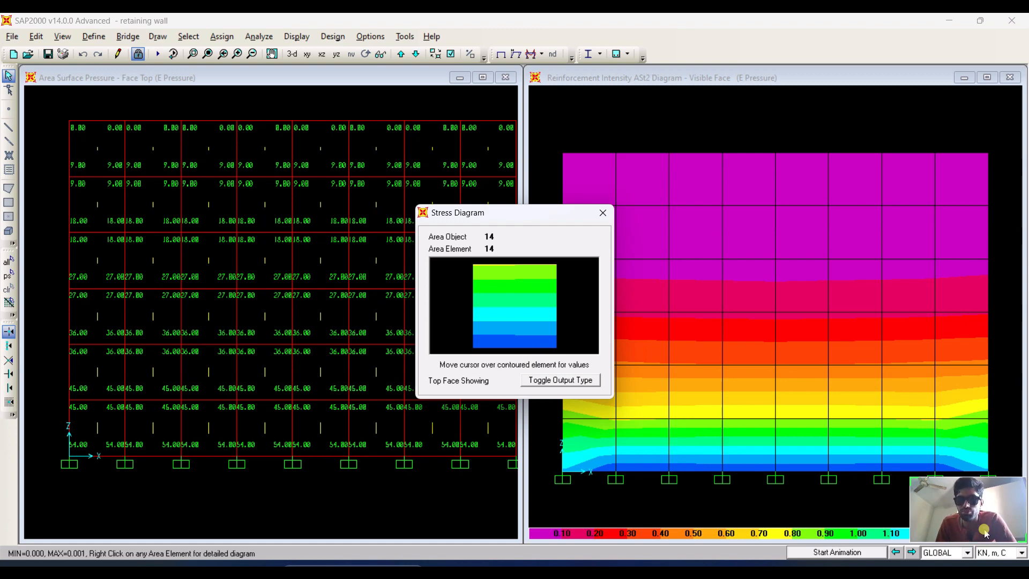
{"action": "scroll", "coordinate": [798, 422], "scroll_direction": "up", "scroll_amount": 1}
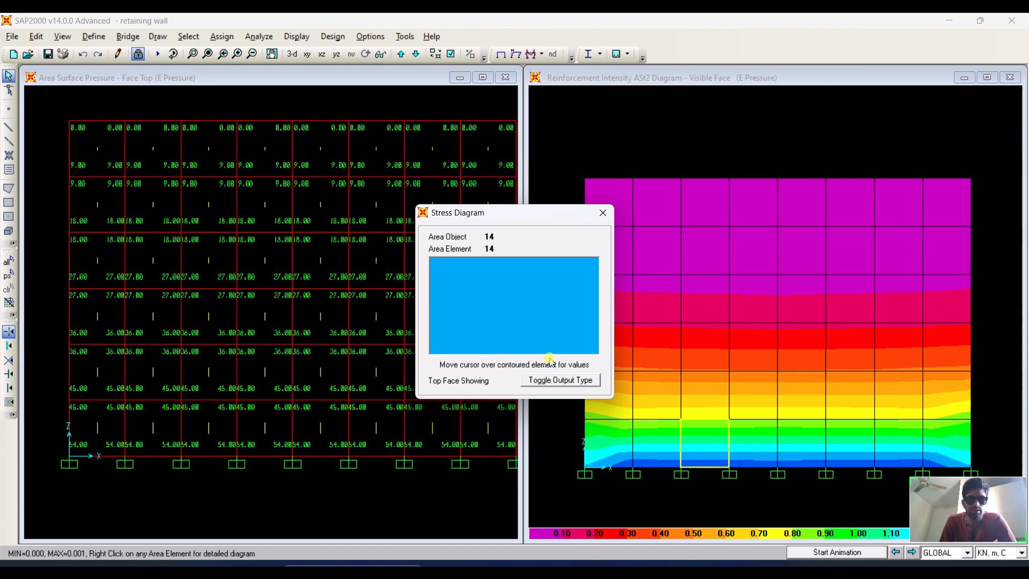
{"action": "mouse_move", "coordinate": [604, 451]}
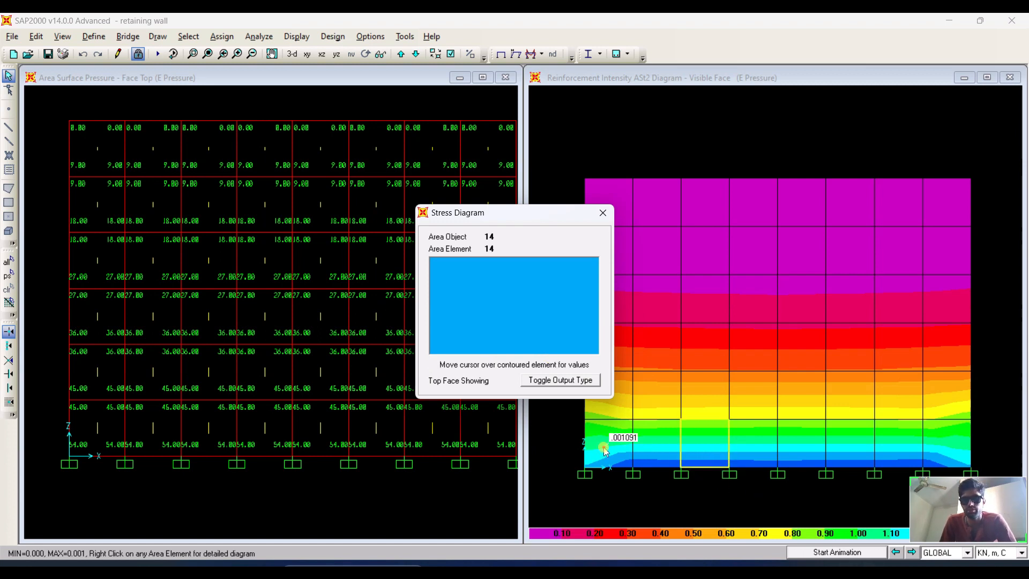
{"action": "mouse_move", "coordinate": [713, 439]}
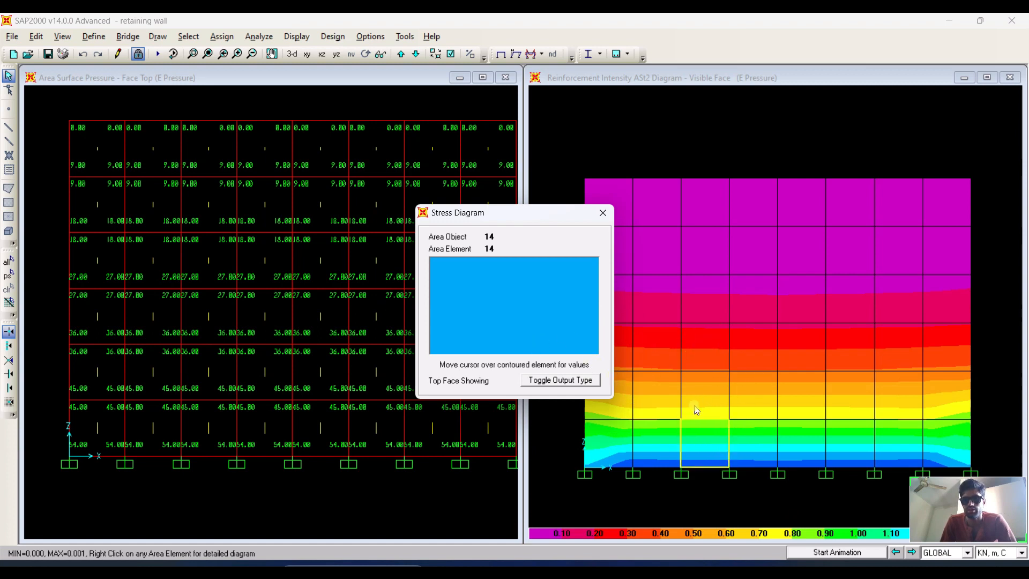
Set the display units to N, mm, C and probe the ASt2 value inside element 14's diagram.
{"action": "mouse_move", "coordinate": [662, 349]}
{"action": "left_click", "coordinate": [1017, 550]}
{"action": "left_click", "coordinate": [1021, 553]}
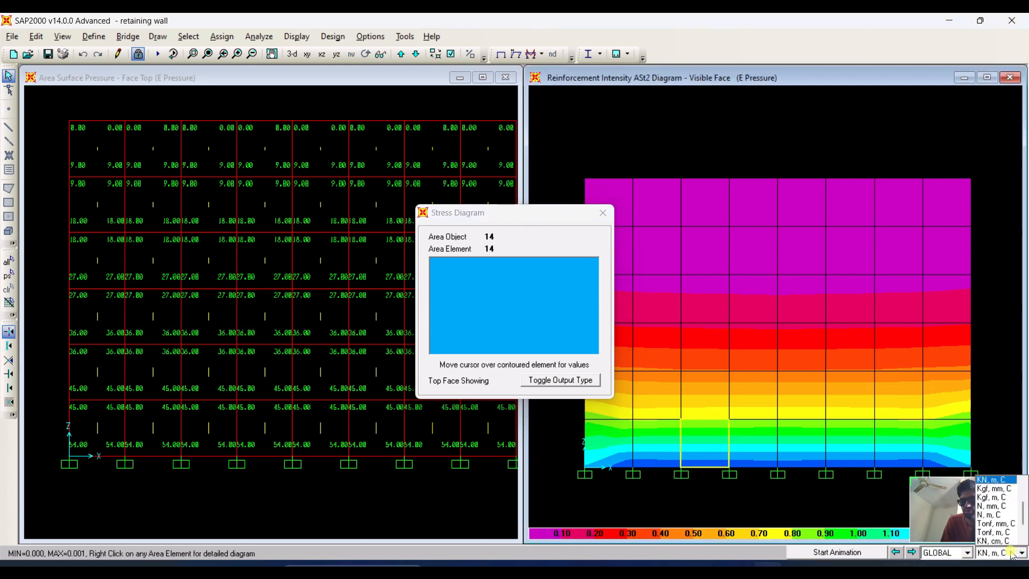
{"action": "left_click", "coordinate": [1008, 506]}
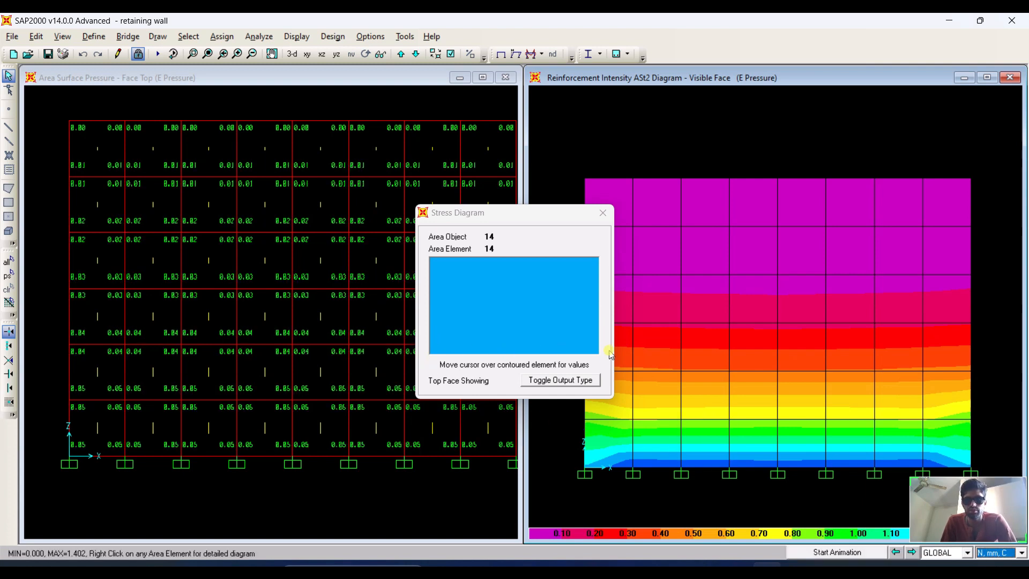
{"action": "left_click", "coordinate": [512, 339]}
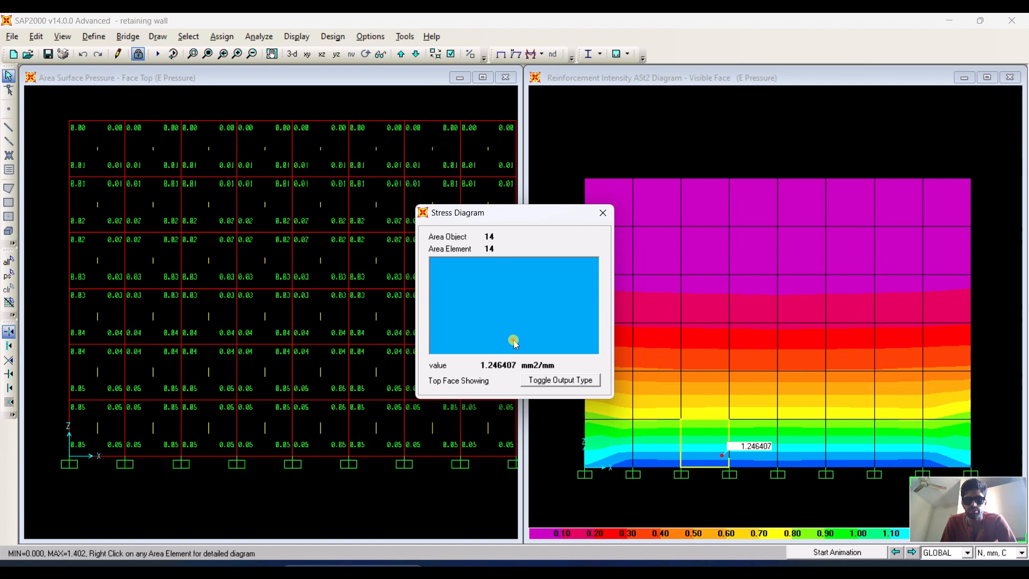